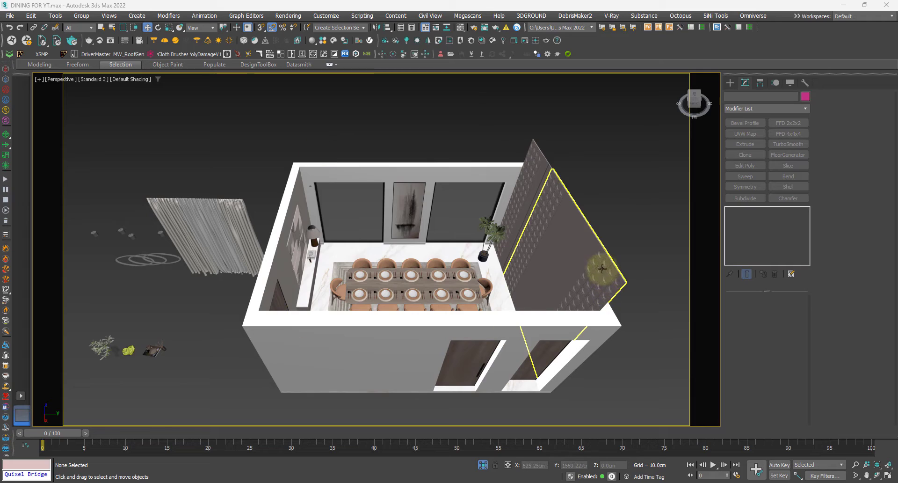
- Inspect the dining table, its place settings and chairs, and the surrounding room from several angles
alt+middle_drag(382, 269, 445, 294)
scroll(405, 234, up, 6)
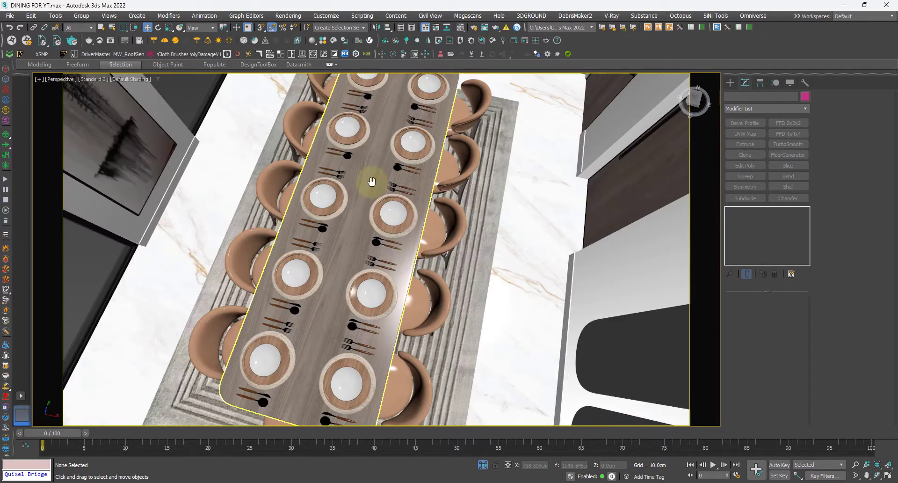
middle_drag(371, 181, 388, 202)
click(389, 198)
alt+middle_drag(400, 267, 279, 206)
alt+middle_drag(327, 261, 328, 231)
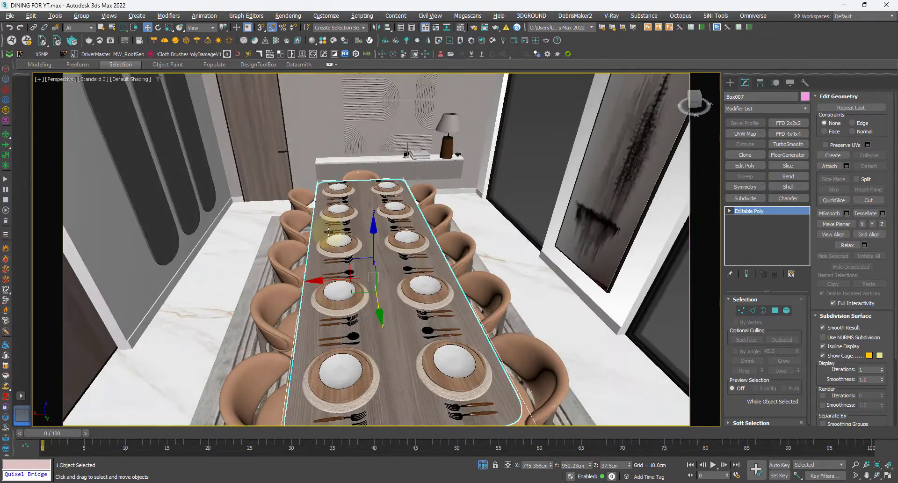
middle_drag(340, 199, 360, 262)
alt+middle_drag(361, 263, 407, 252)
scroll(407, 251, down, 5)
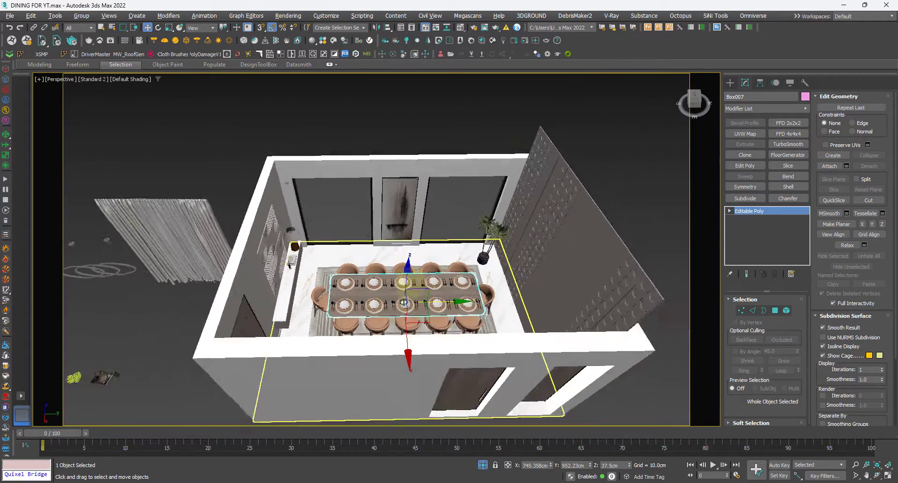
- Unhide all hidden objects in the scene with nothing selected, and check the closed room in wireframe
click(400, 144)
alt+middle_drag(394, 289, 391, 310)
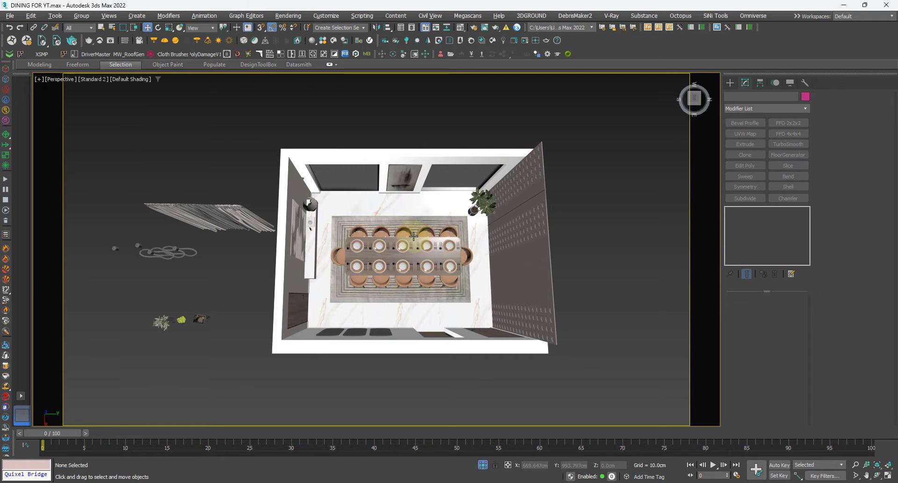
alt+middle_drag(417, 242, 419, 206)
scroll(375, 284, up, 4)
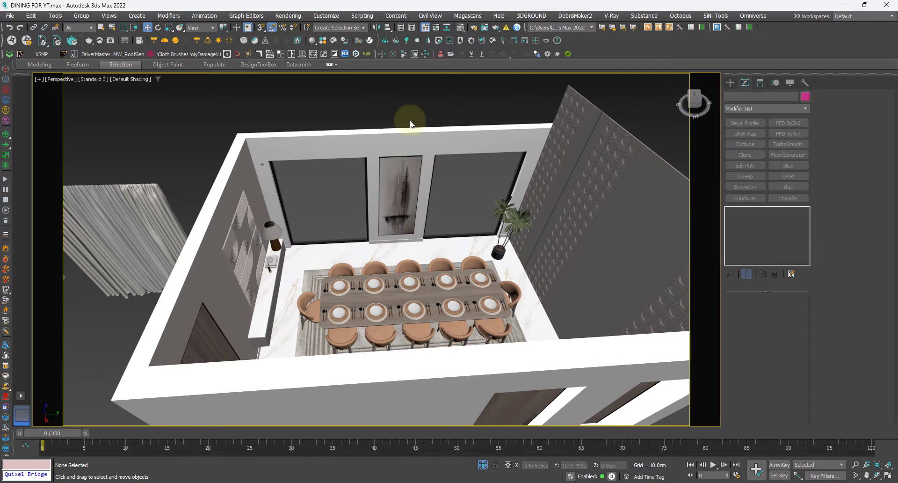
right_click(392, 214)
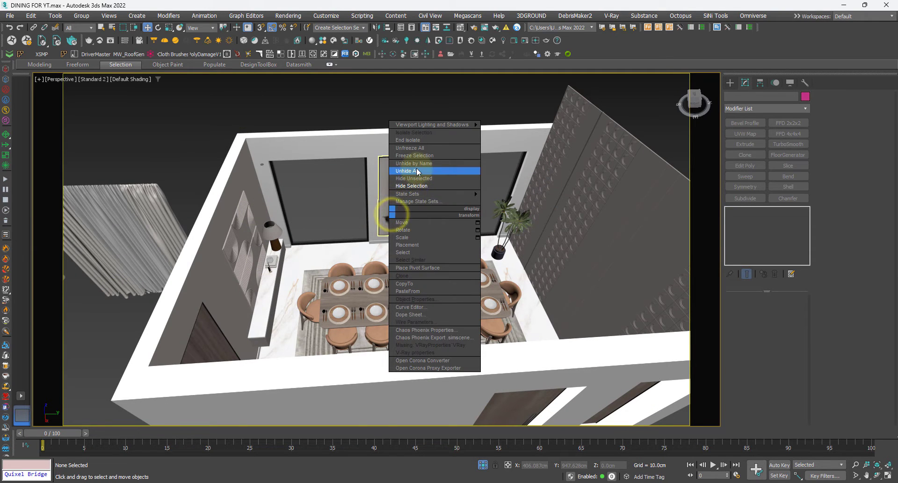
click(415, 170)
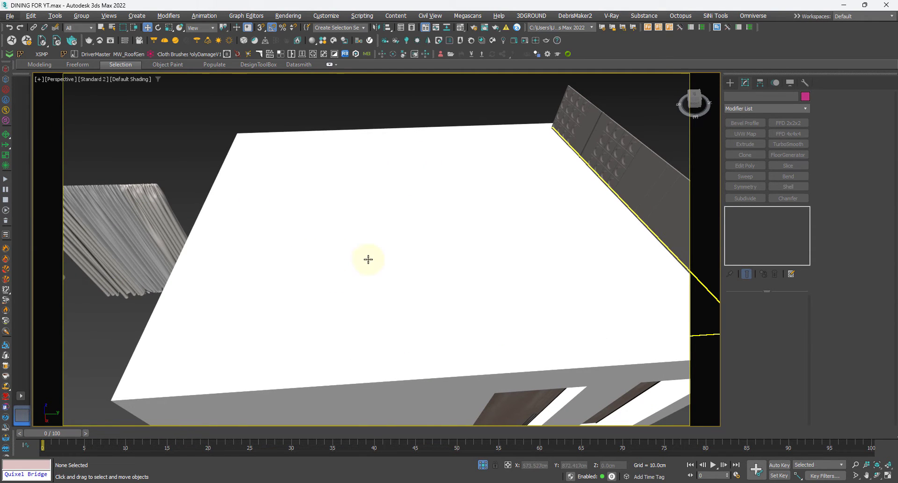
middle_drag(429, 286, 402, 263)
key(F3)
mouse_move(473, 281)
alt+middle_down()
mouse_move(472, 257)
mouse_move(521, 276)
mouse_move(452, 276)
alt+middle_up()
key(F3)
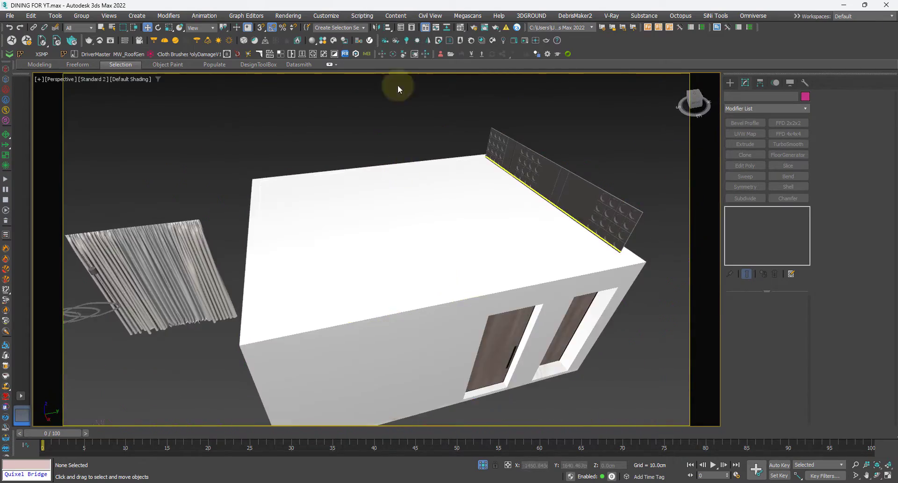
- Open the render setup and review the V-Ray image sampler, image filter, environment and color mapping settings
click(473, 27)
drag(180, 79, 433, 67)
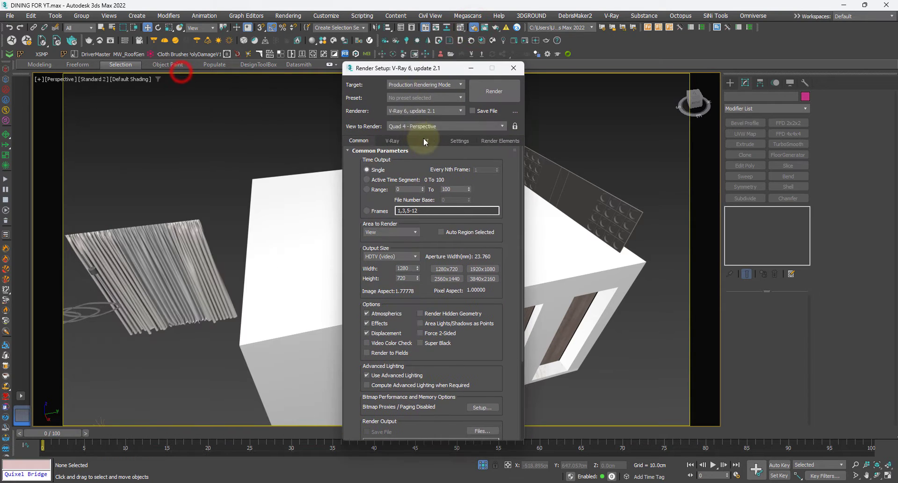
click(393, 141)
click(401, 271)
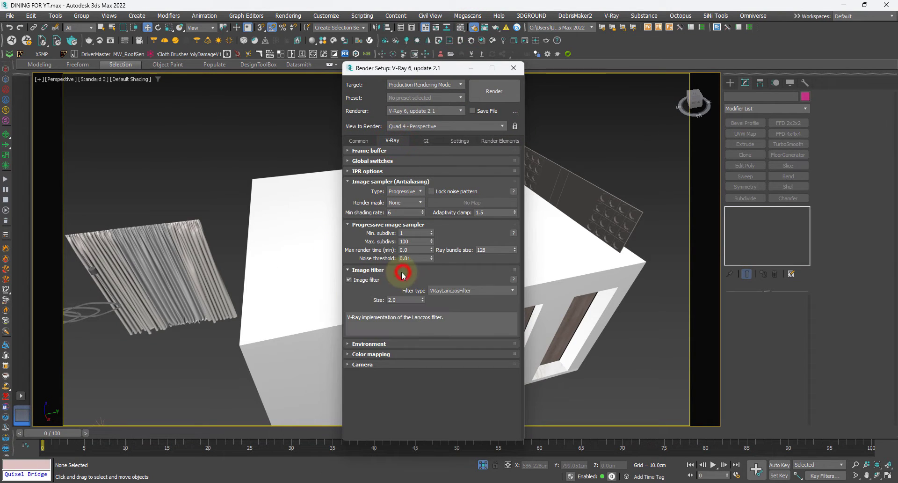
click(364, 344)
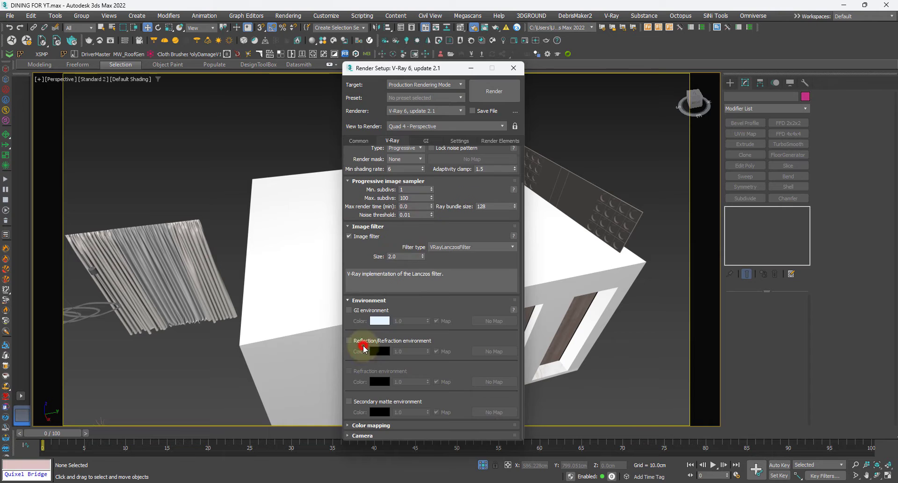
click(403, 300)
click(392, 354)
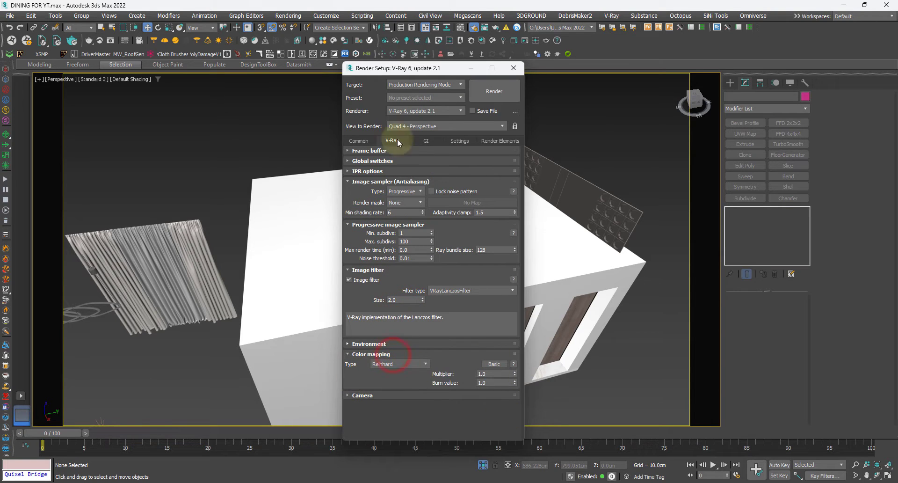
- Review the render setup's global illumination, light cache, render elements and common output parameters, and close it
click(428, 140)
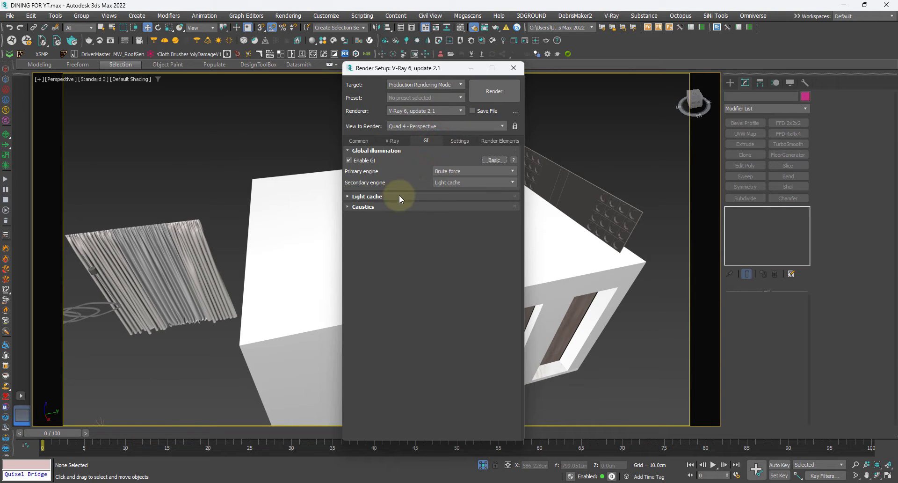
click(399, 196)
click(459, 141)
click(493, 141)
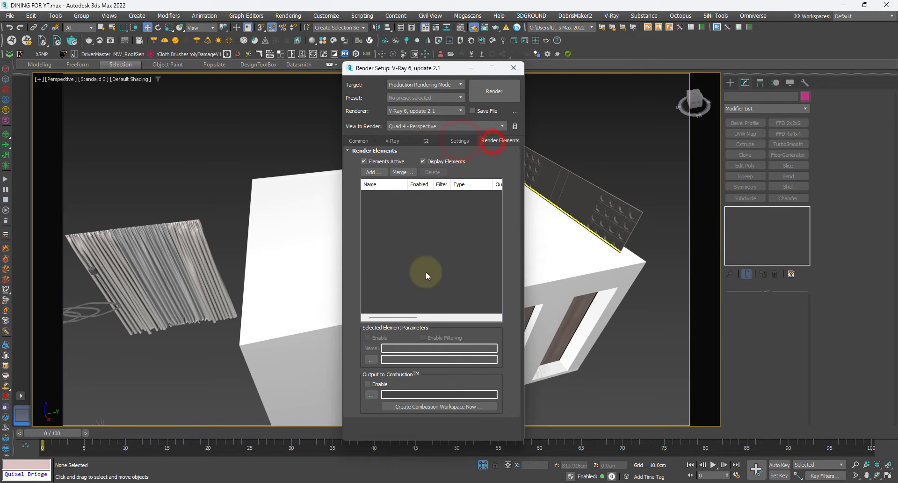
click(359, 140)
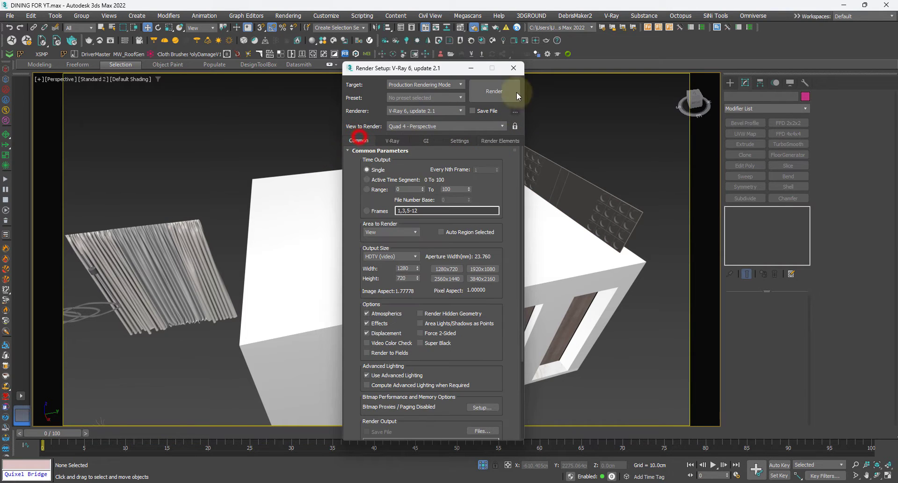
click(515, 69)
- Review the scene's background, global lighting and exposure settings in Environment and Effects, and close the dialog
alt+middle_drag(394, 249, 422, 217)
key(8)
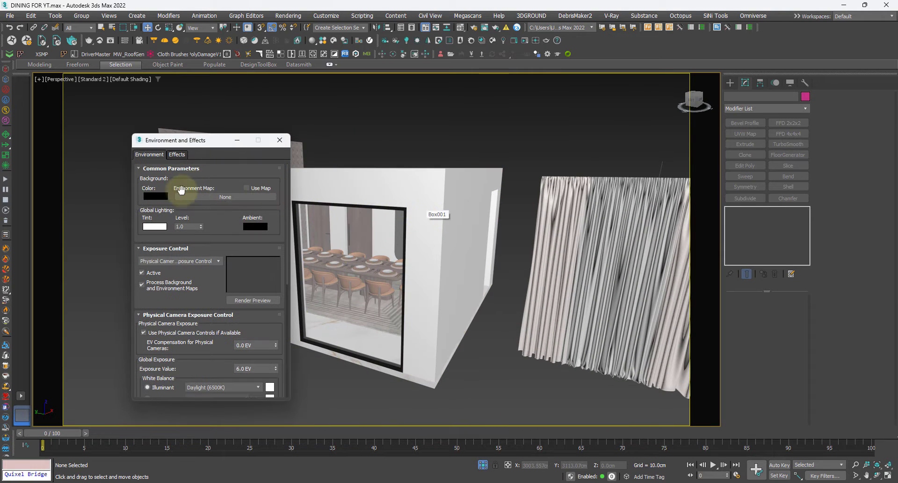
drag(187, 145, 271, 180)
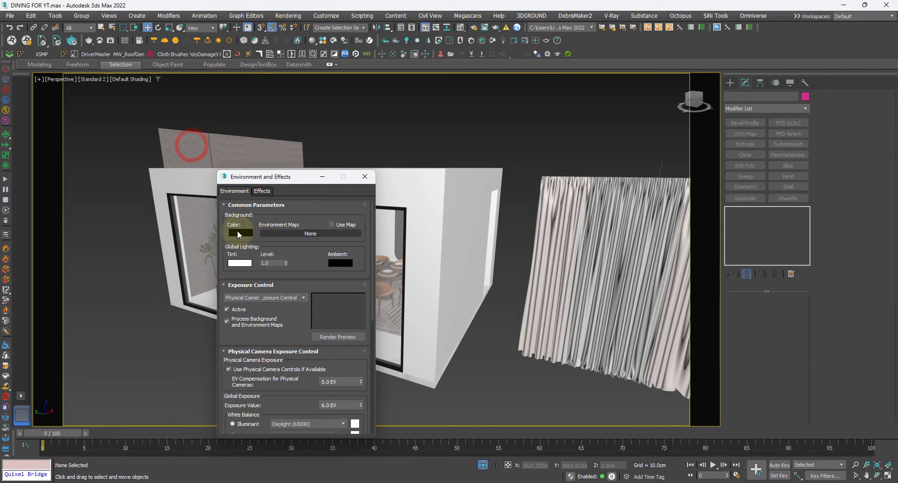
click(365, 176)
scroll(362, 175, down, 5)
alt+middle_drag(363, 175, 398, 247)
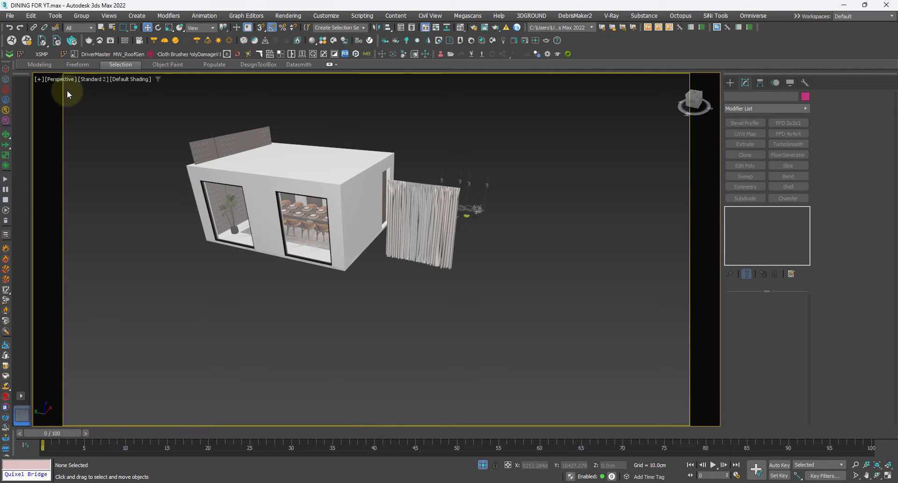
- Start the live link to Chaos Vantage, accepting V-Ray GPU as the current rendering engine
click(12, 41)
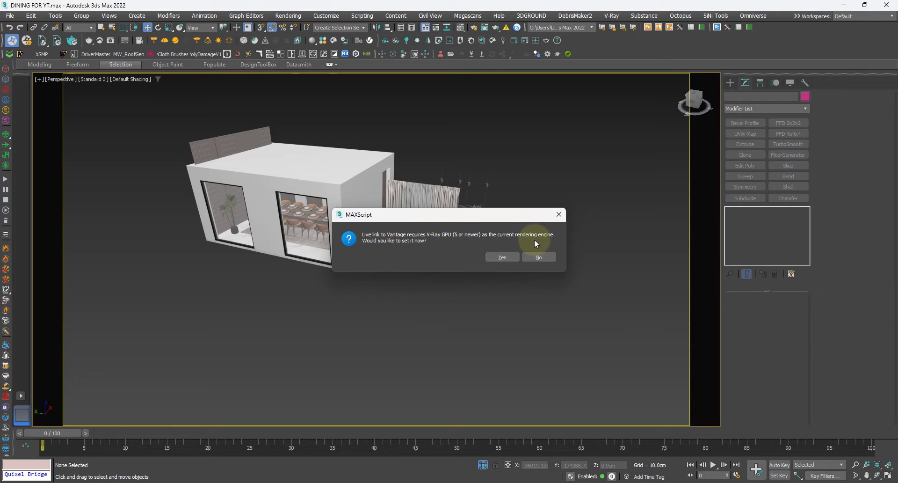
click(502, 257)
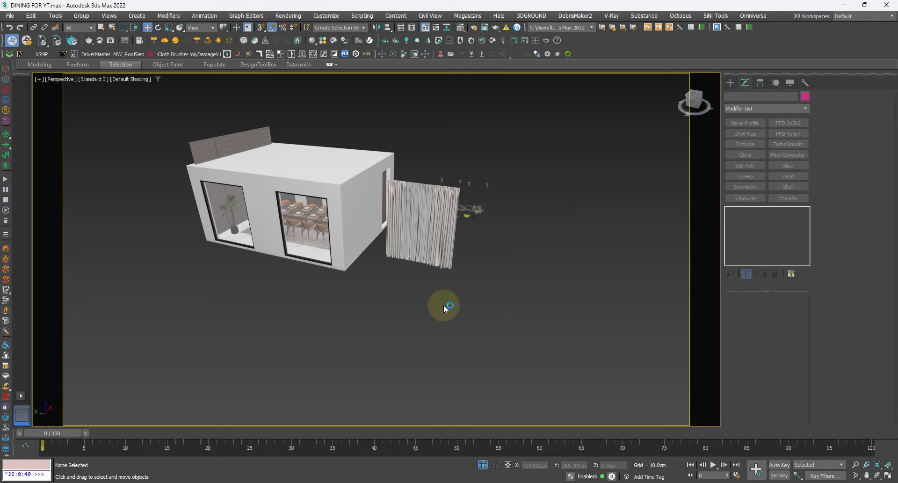
click(435, 261)
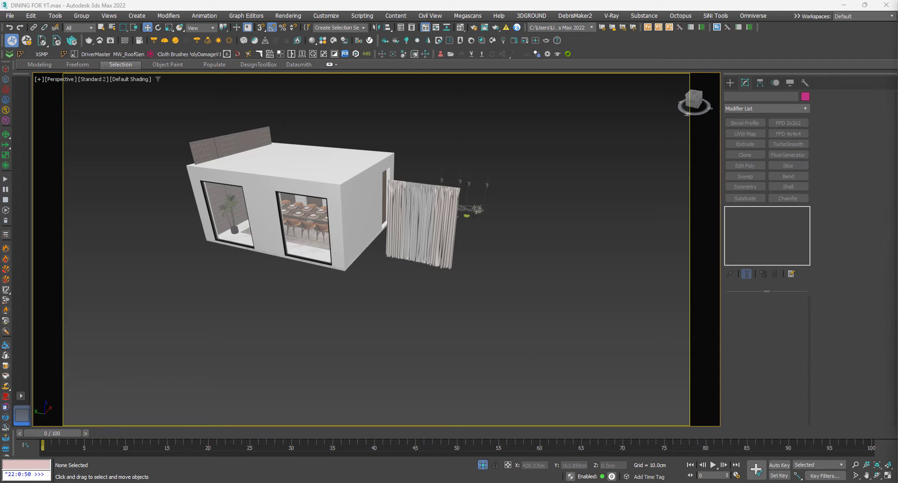
- Shrink the Chaos Vantage window and position it over the 3ds Max viewport
drag(897, 144, 739, 41)
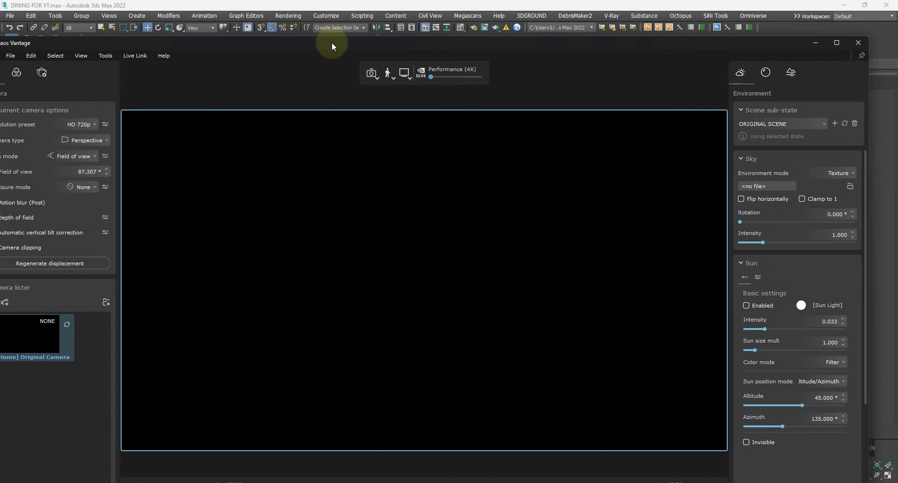
drag(333, 42, 357, 39)
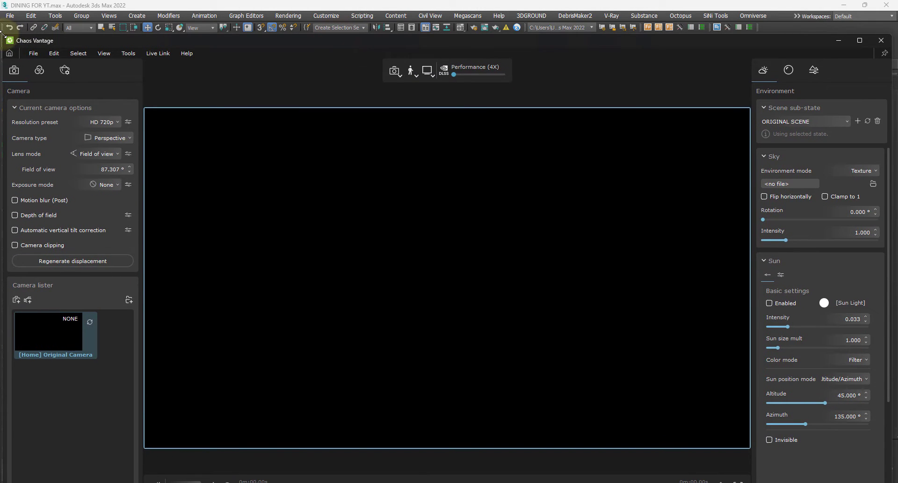
drag(3, 34, 301, 109)
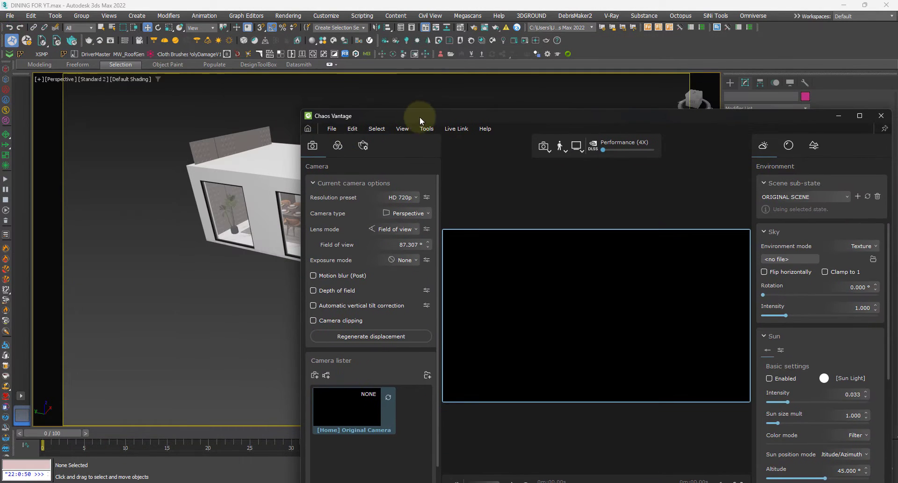
drag(419, 120, 337, 71)
- Collapse both side panels in Chaos Vantage and keep the further reduced window always on top beside the model
click(255, 97)
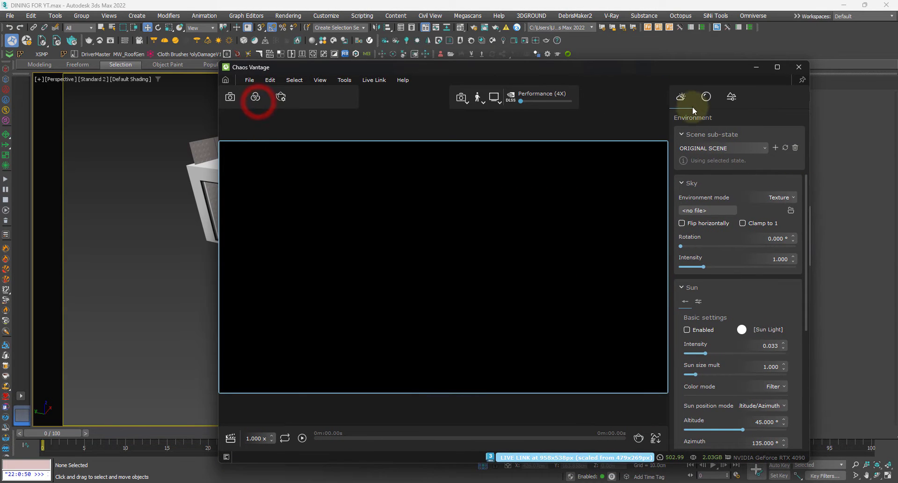
click(681, 97)
drag(221, 64, 451, 122)
click(801, 139)
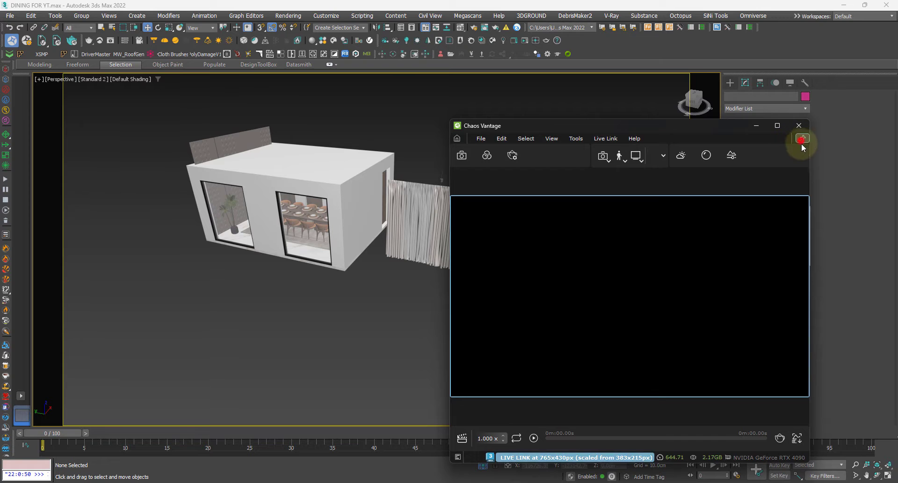
drag(683, 127, 595, 82)
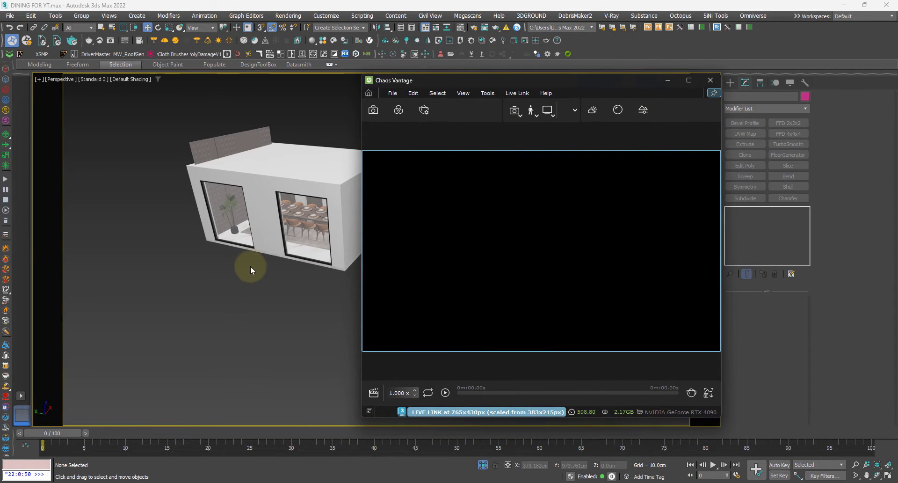
- Examine the building's glazed facade in the 3ds Max viewport, with an awning window selected, against the live link image
alt+middle_drag(251, 266, 385, 259)
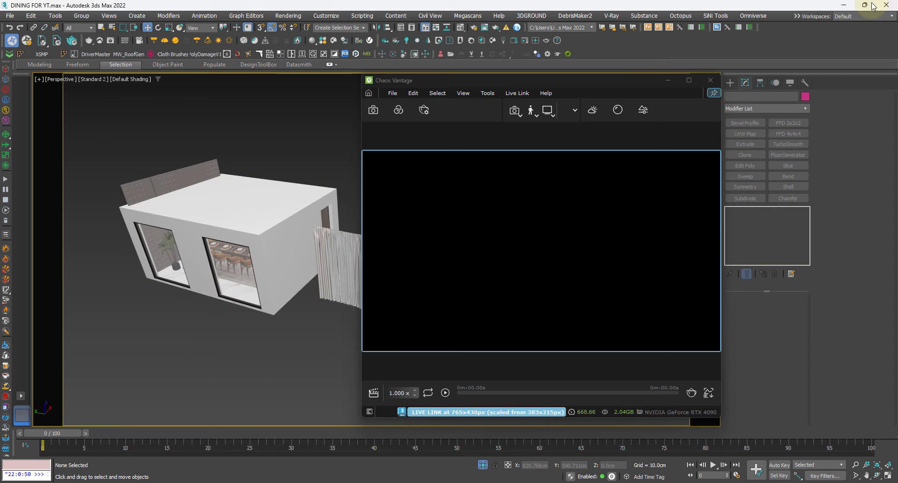
mouse_move(873, 6)
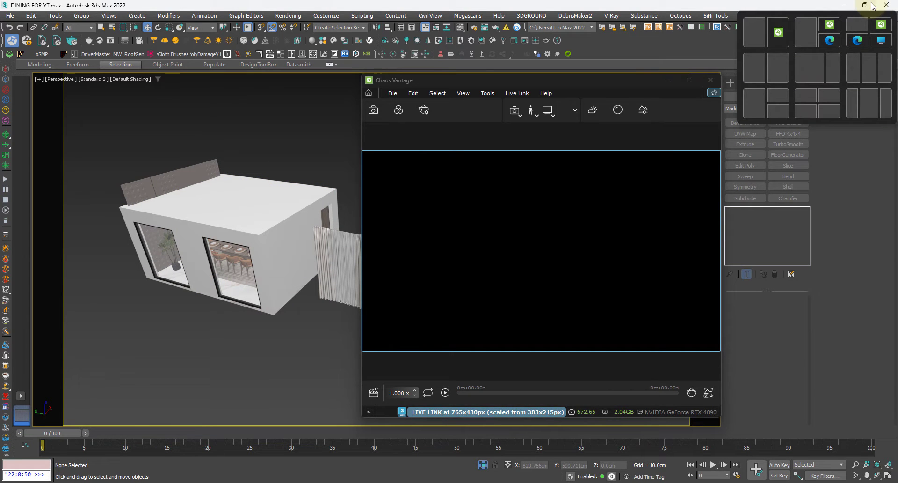
alt+middle_drag(275, 311, 341, 280)
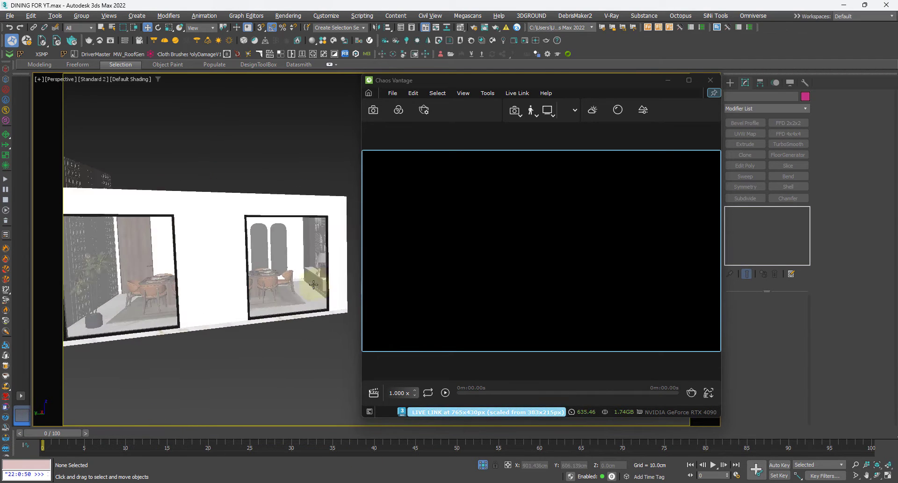
middle_drag(133, 276, 246, 269)
scroll(246, 268, up, 3)
click(242, 231)
alt+middle_drag(242, 230, 130, 277)
scroll(156, 267, down, 4)
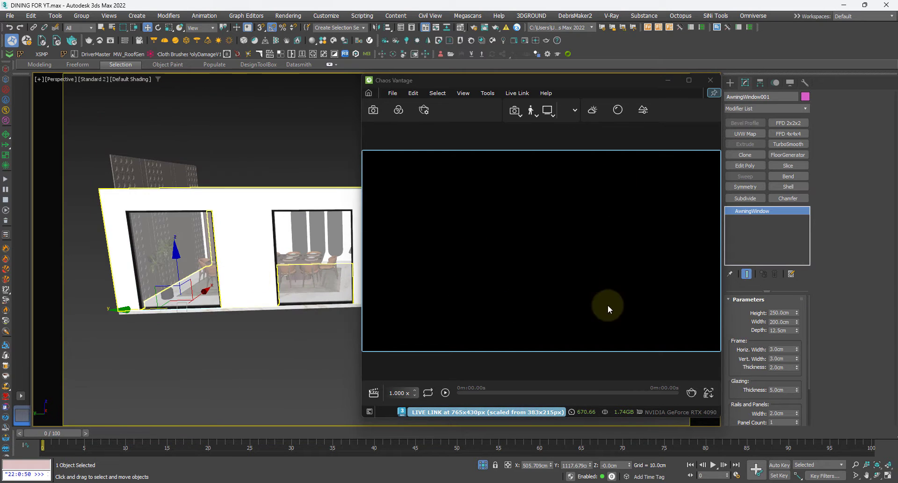
middle_drag(201, 293, 221, 296)
scroll(214, 270, down, 3)
- Open the 3ds Max environment settings and its background color picker, placing both windows clear of the live link image
key(8)
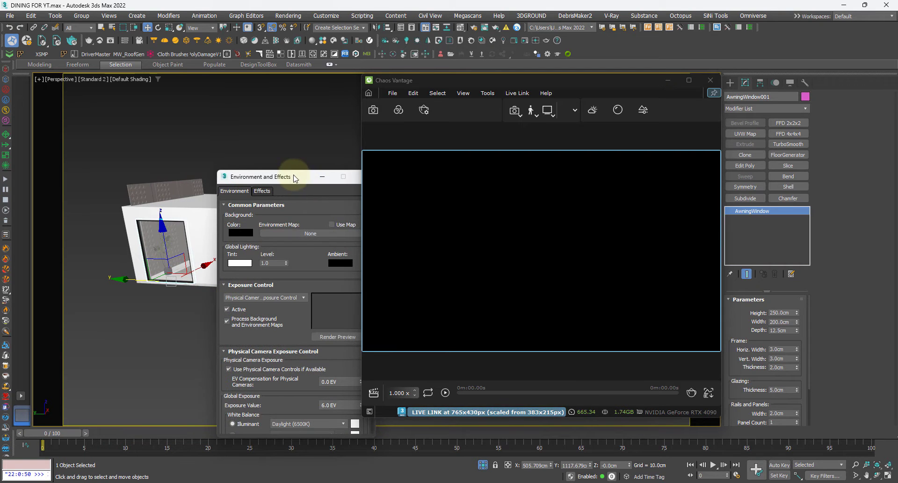
drag(292, 176, 220, 121)
click(166, 175)
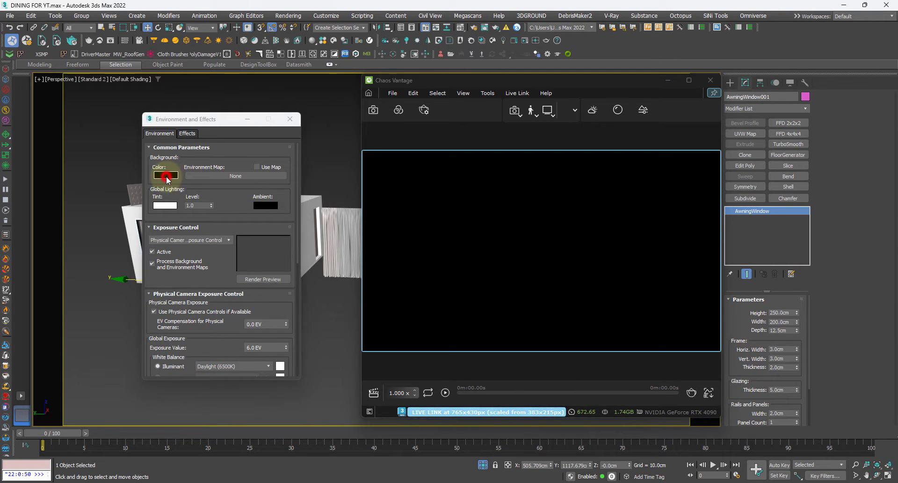
drag(314, 132, 139, 229)
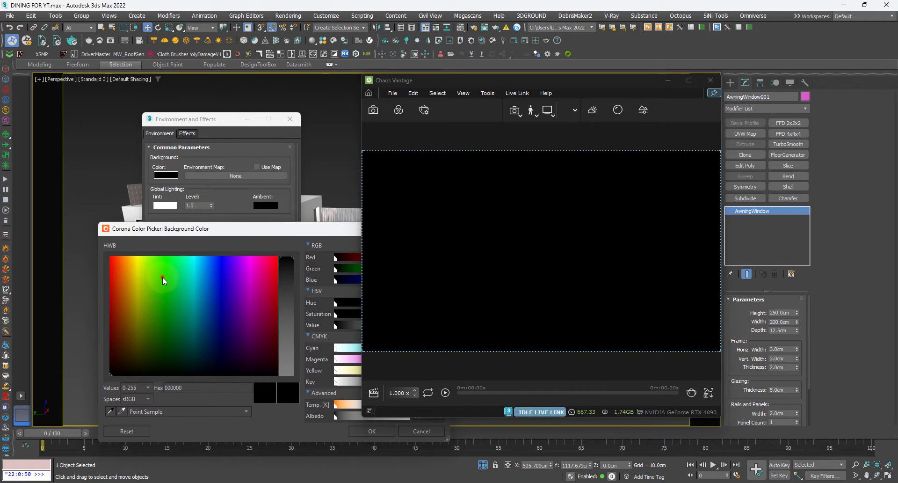
- Try green, red and blue as the environment background color to compare their effect in the live link
click(170, 256)
drag(330, 230, 257, 226)
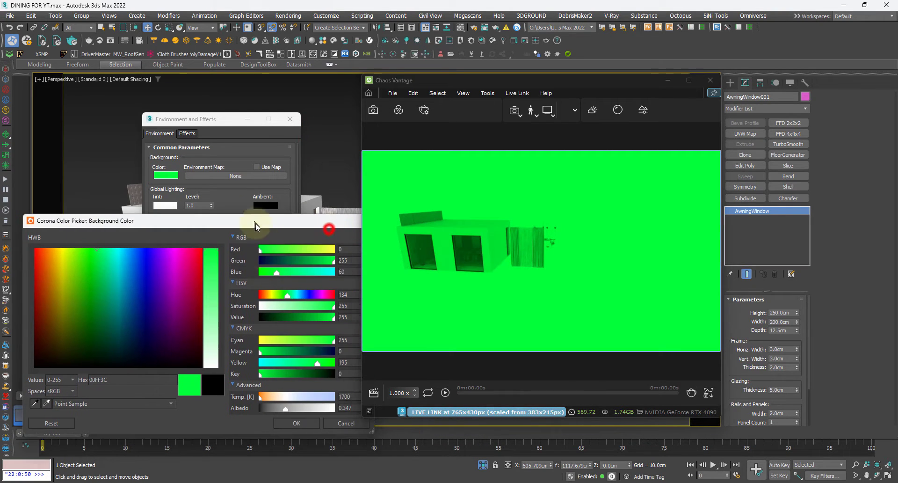
click(215, 268)
drag(159, 279, 200, 255)
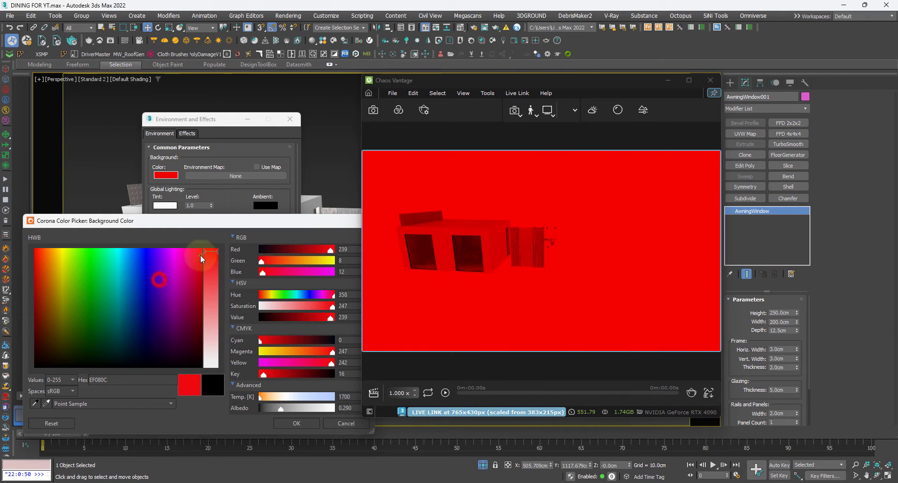
click(128, 265)
drag(142, 271, 149, 259)
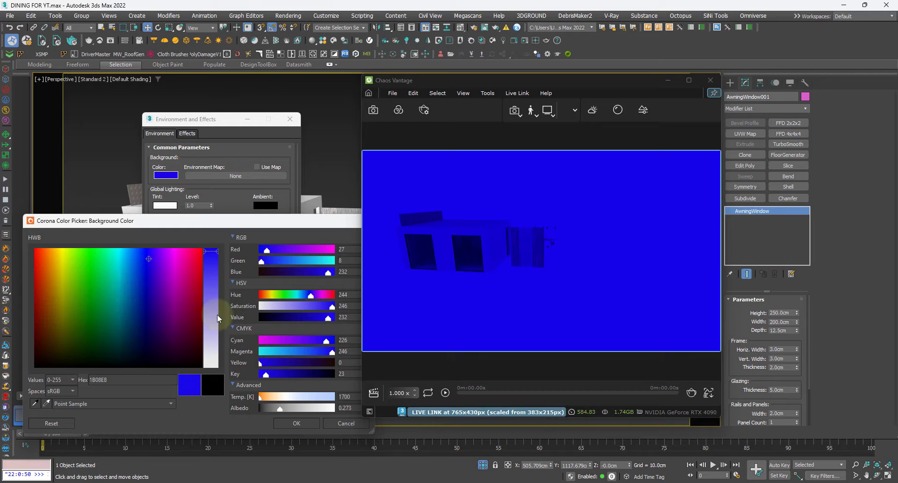
- Set the environment background color to pure white (FFFFFF) and accept it
drag(215, 306, 210, 373)
drag(157, 275, 190, 419)
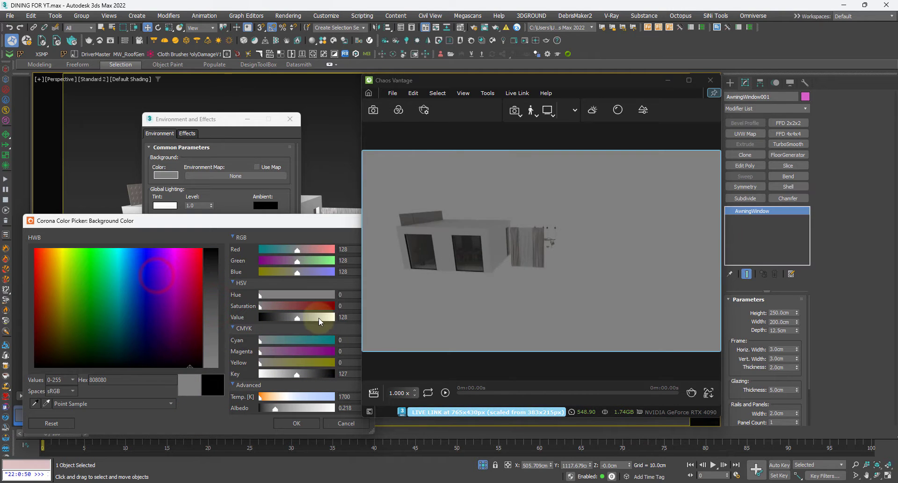
drag(318, 318, 341, 315)
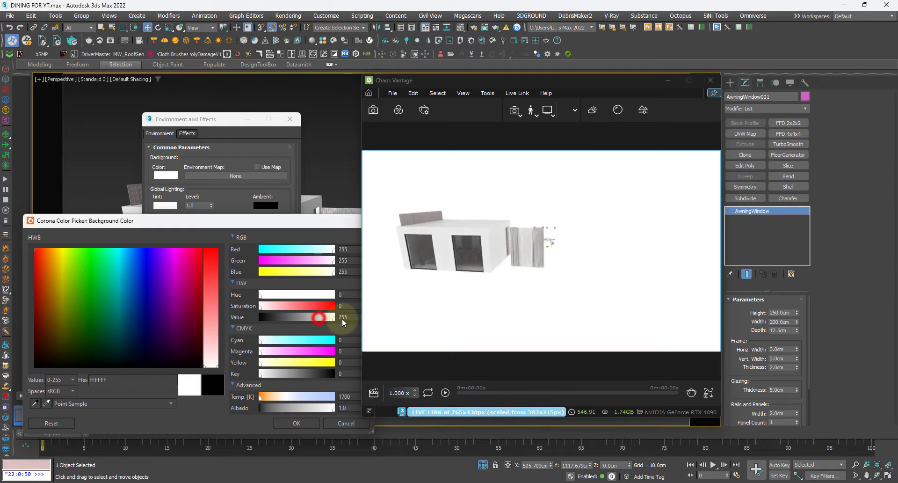
click(295, 423)
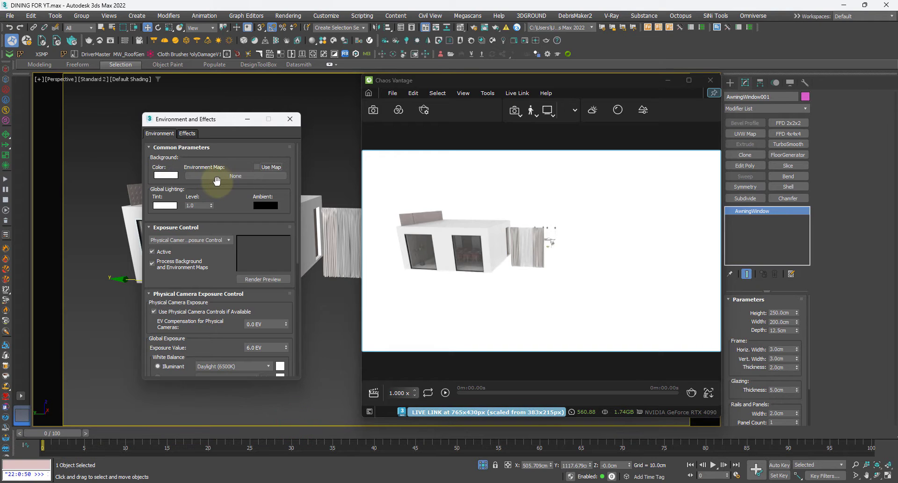
- Try a VRaySky map as the environment map and clear it again
click(219, 177)
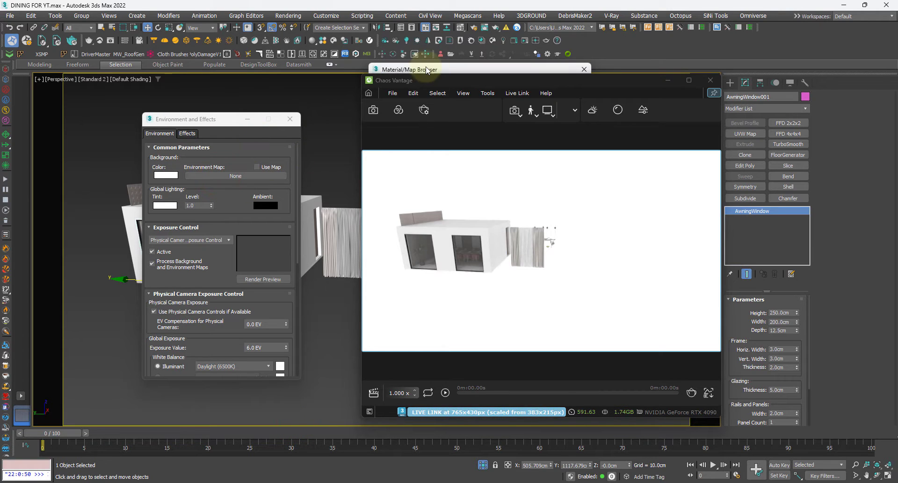
drag(242, 56, 201, 54)
scroll(218, 292, down, 2)
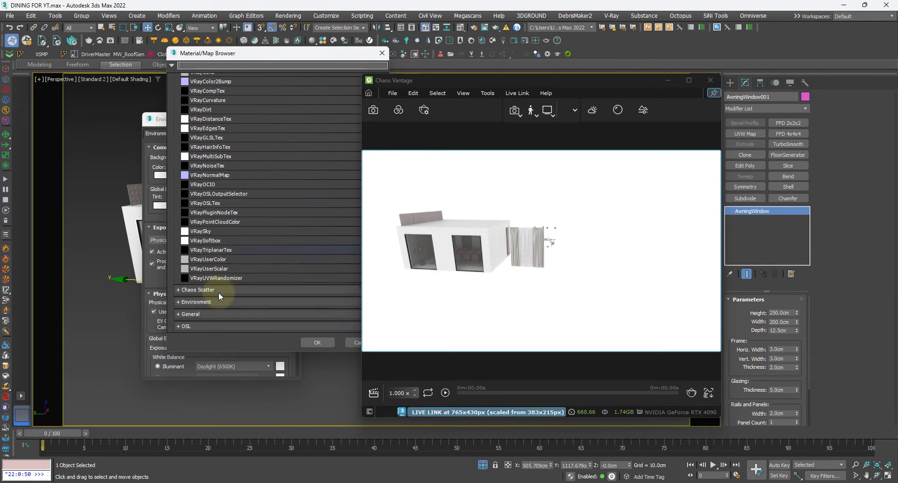
click(215, 230)
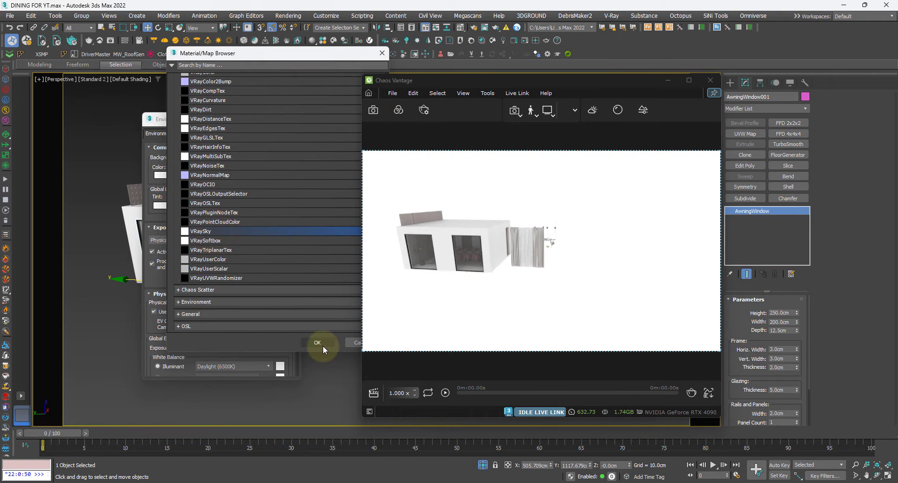
scroll(231, 198, up, 2)
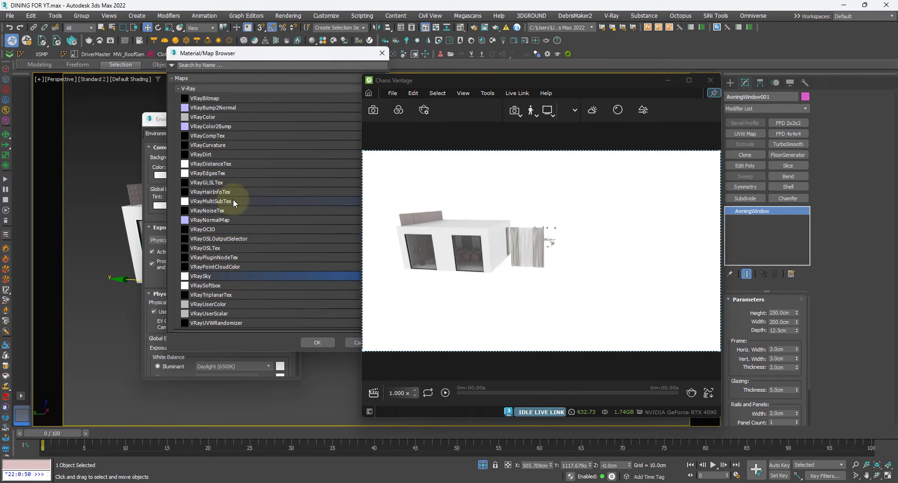
click(320, 341)
right_click(239, 175)
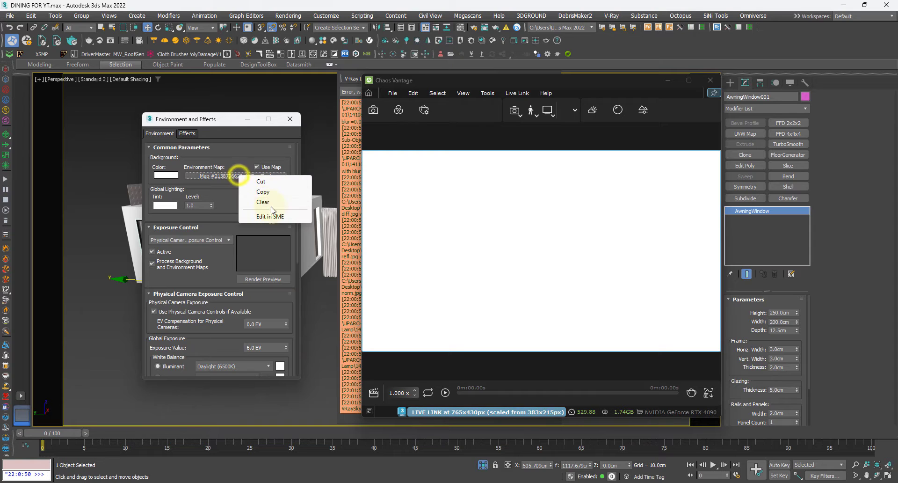
click(271, 205)
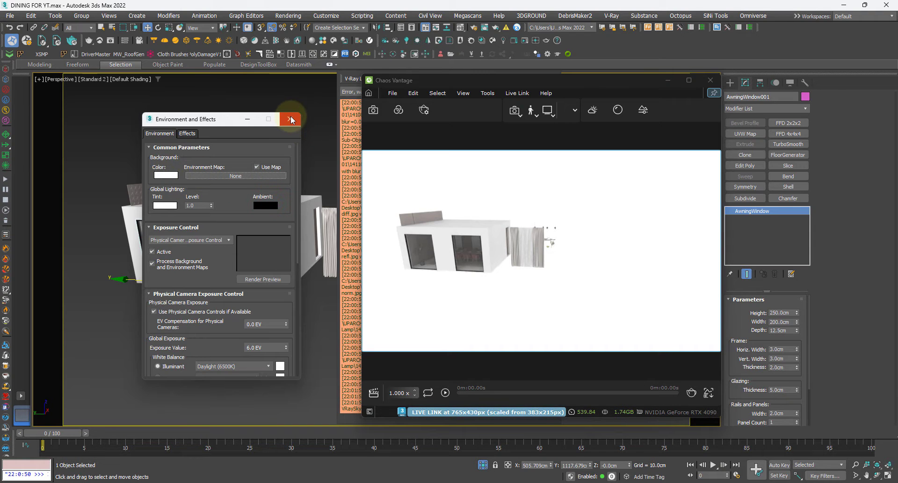
- Close the environment settings and bring the viewport inside the dining room, looking along the table toward the plant wall
click(290, 118)
scroll(227, 265, up, 5)
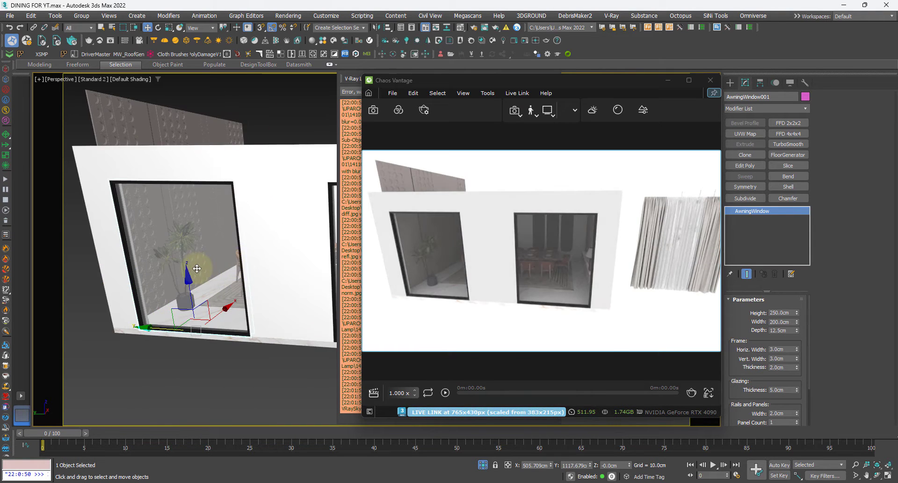
mouse_move(197, 269)
alt+middle_down()
mouse_move(227, 260)
mouse_move(188, 259)
alt+middle_up()
alt+middle_drag(250, 255, 229, 251)
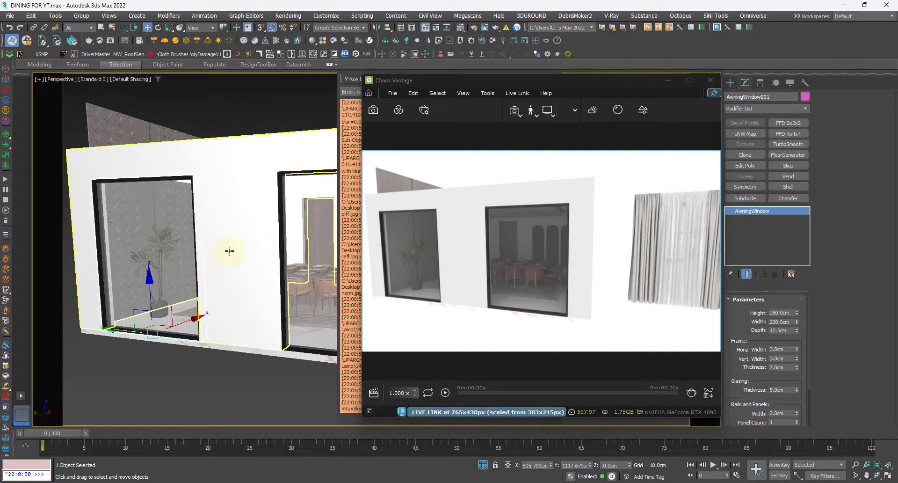
scroll(229, 250, up, 15)
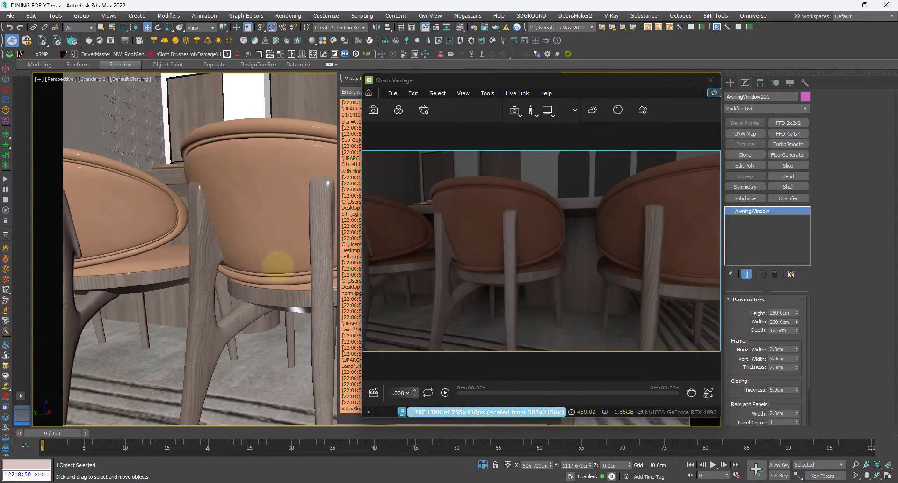
click(281, 208)
alt+middle_drag(268, 175, 206, 209)
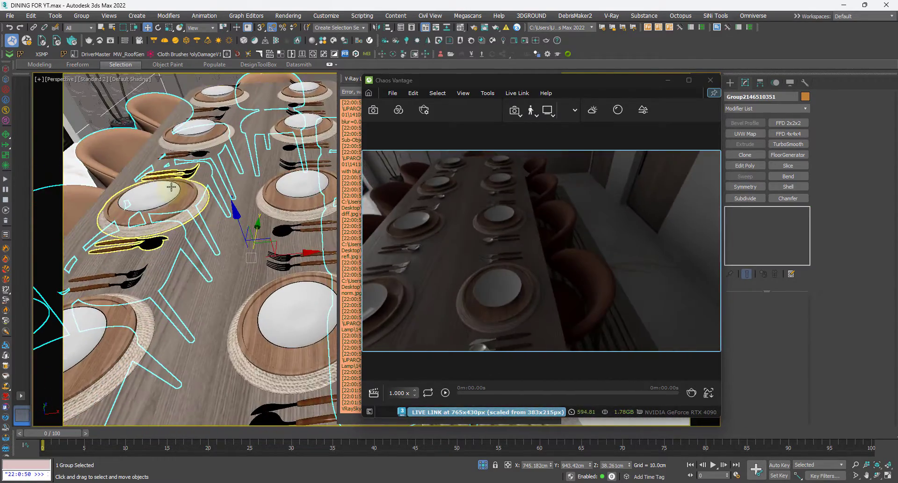
scroll(256, 275, down, 3)
middle_drag(171, 187, 264, 262)
middle_drag(268, 199, 243, 205)
scroll(273, 262, down, 3)
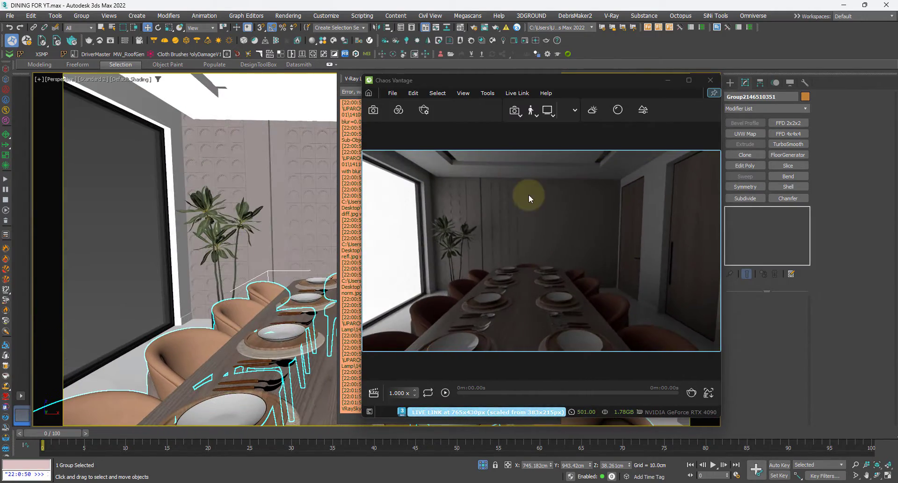
- In Chaos Vantage, try the Solid color, Texture and Physical sky environment modes for the sky
click(593, 111)
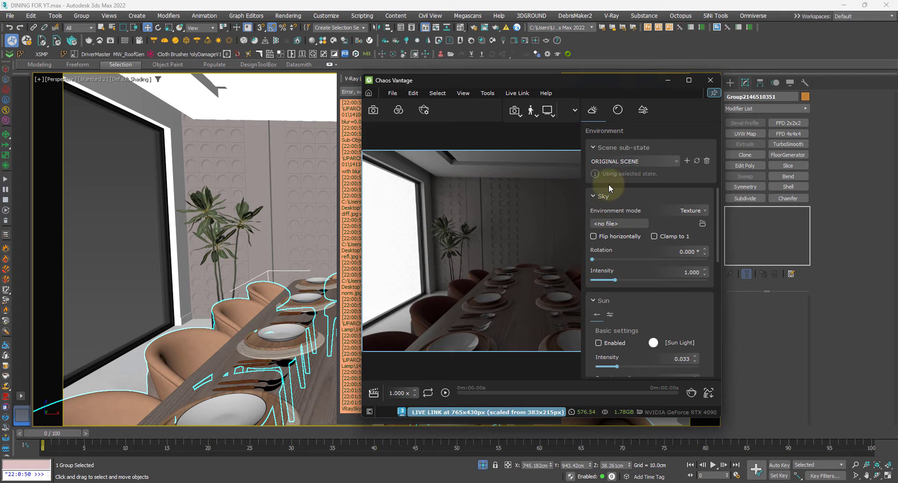
click(688, 210)
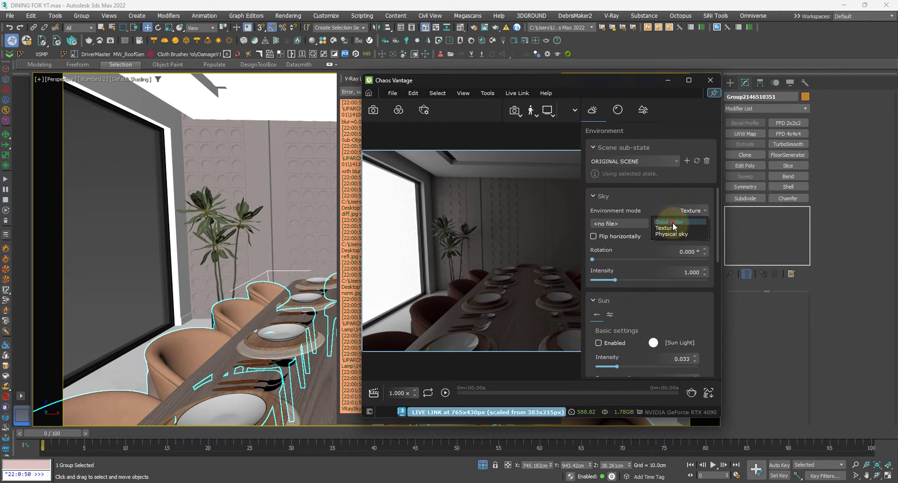
click(672, 223)
click(697, 212)
click(669, 227)
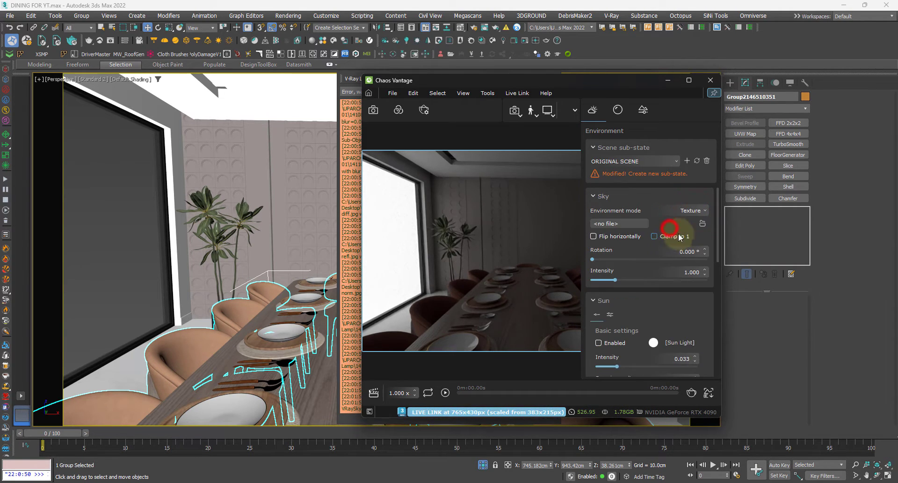
click(688, 211)
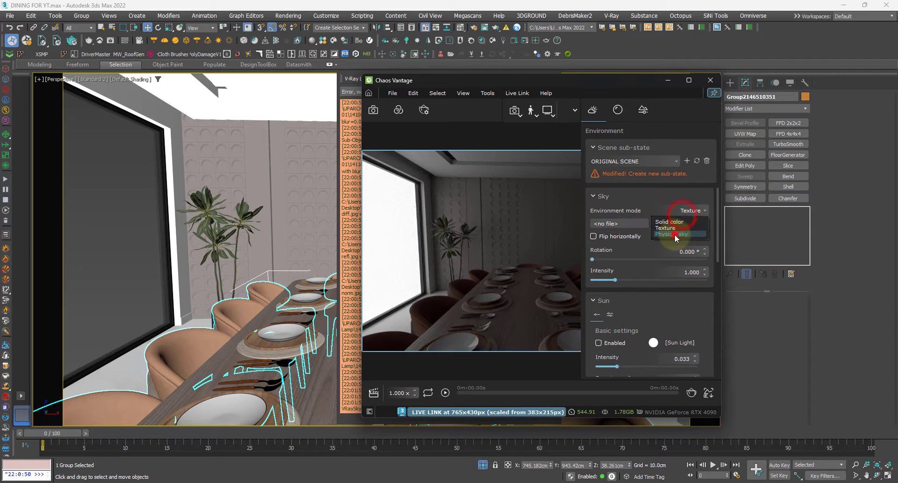
click(676, 233)
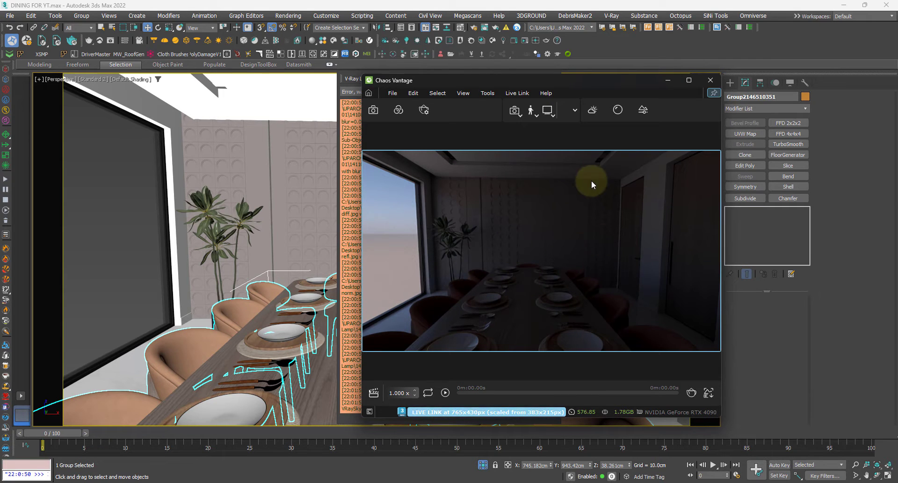
- Set the sky's environment mode to Solid color and collapse the environment settings
click(592, 111)
click(681, 211)
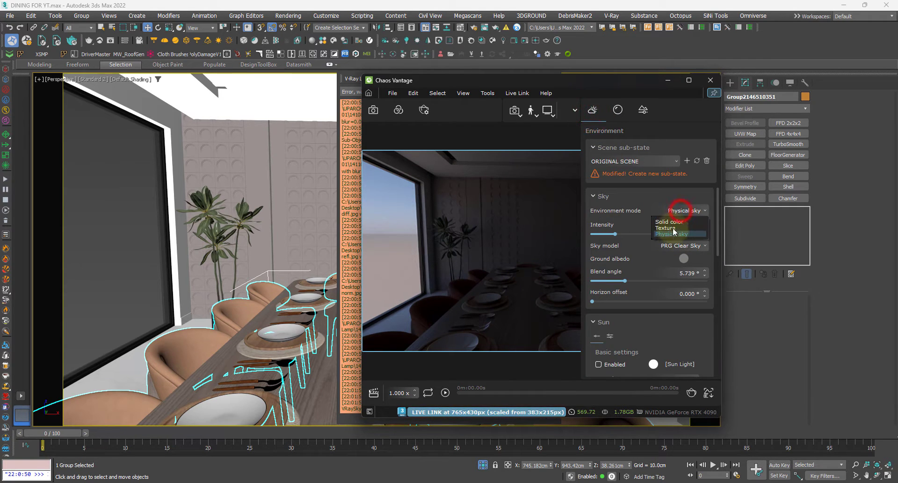
click(678, 226)
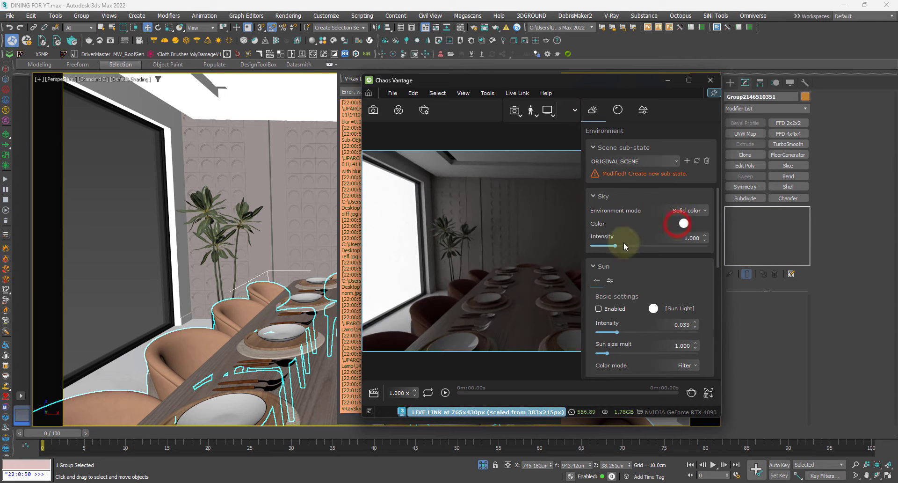
click(592, 111)
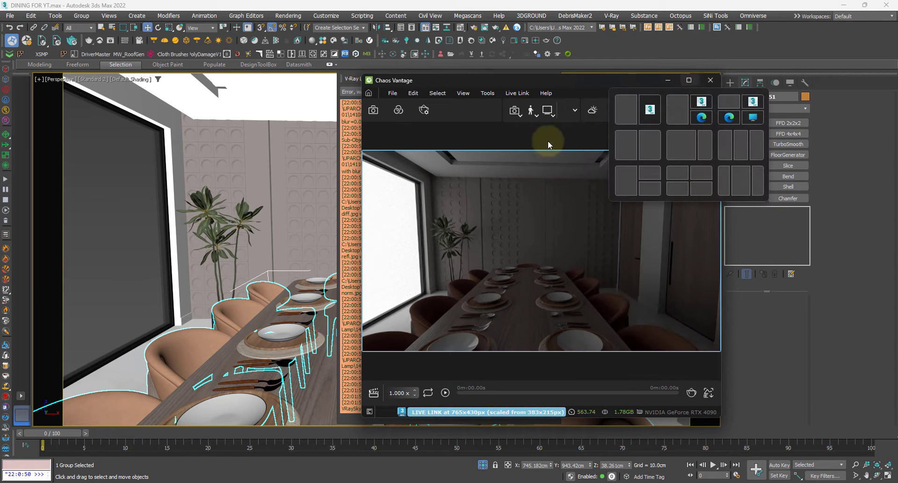
- Reframe the 3ds Max view closer along the dining table and maximize the Chaos Vantage window
alt+middle_drag(169, 220, 187, 250)
middle_drag(211, 211, 225, 233)
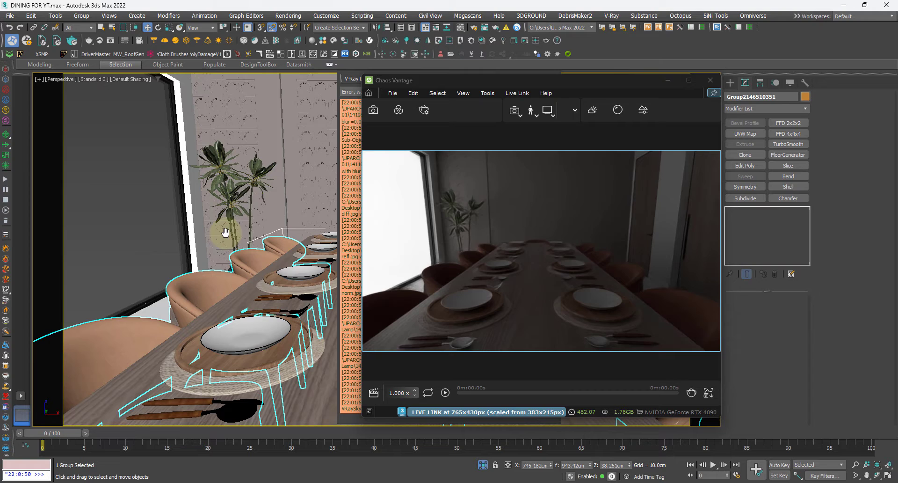
click(689, 80)
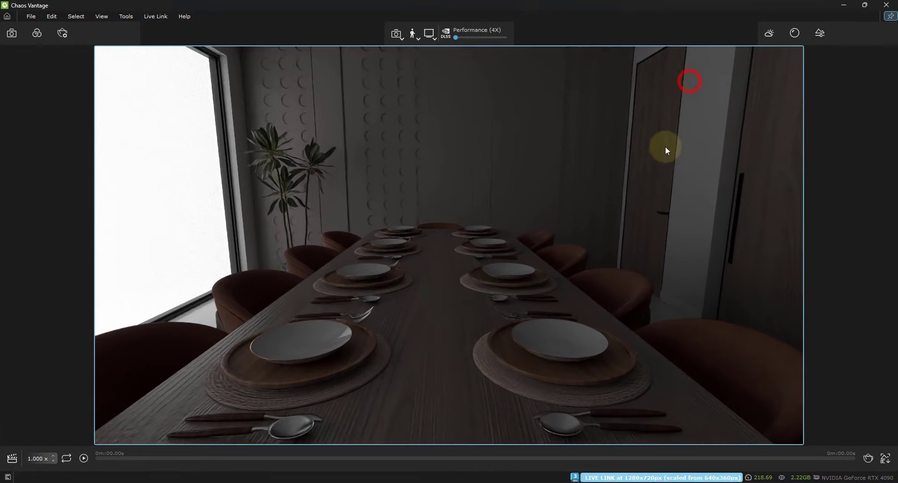
- Raise the solid color sky's intensity to 5.000 in the environment settings
click(770, 32)
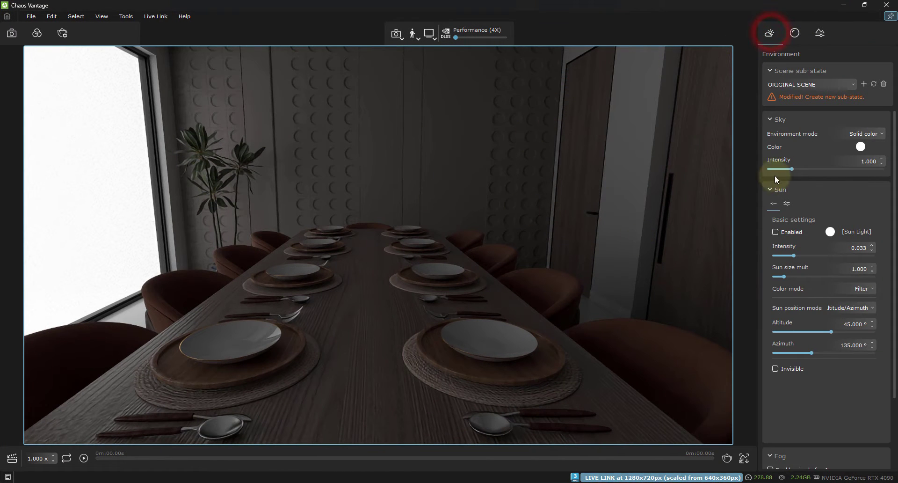
click(862, 135)
click(862, 135)
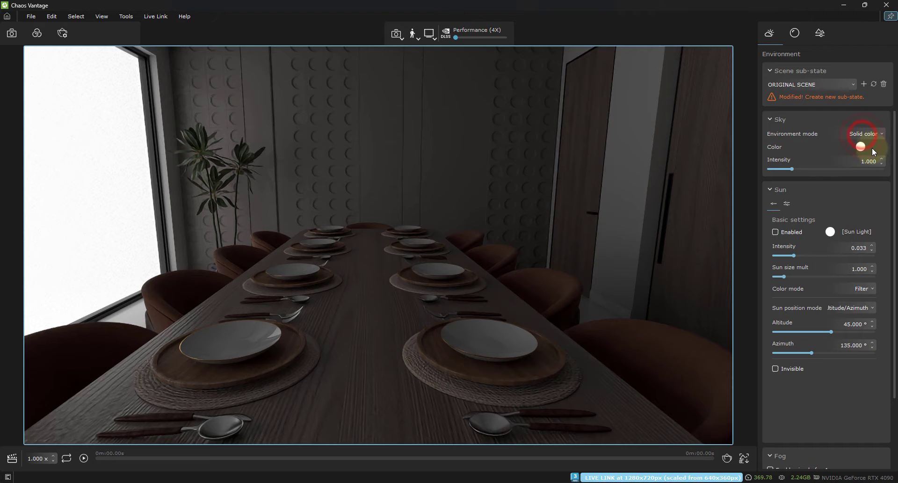
drag(791, 170, 893, 177)
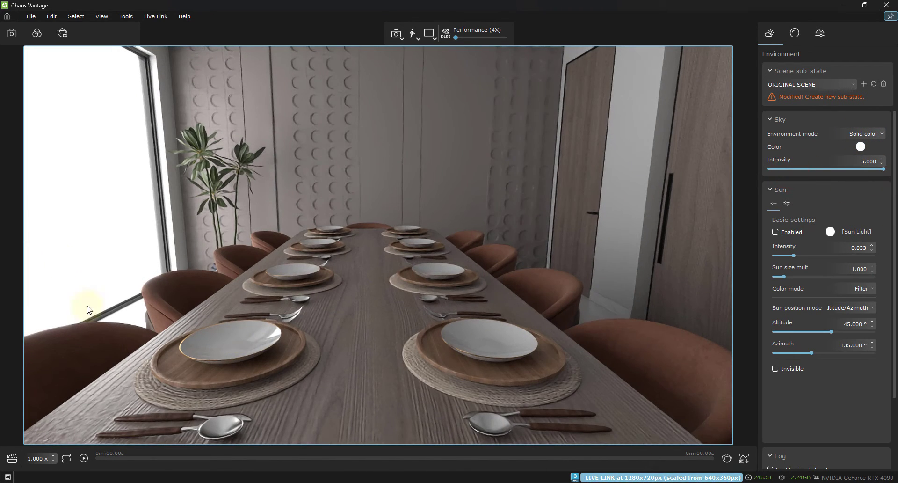
- Turn the view toward the sideboard and relief artwork wall, and open the color corrections settings
scroll(359, 137, down, 5)
middle_drag(359, 136, 369, 174)
right_drag(414, 329, 416, 330)
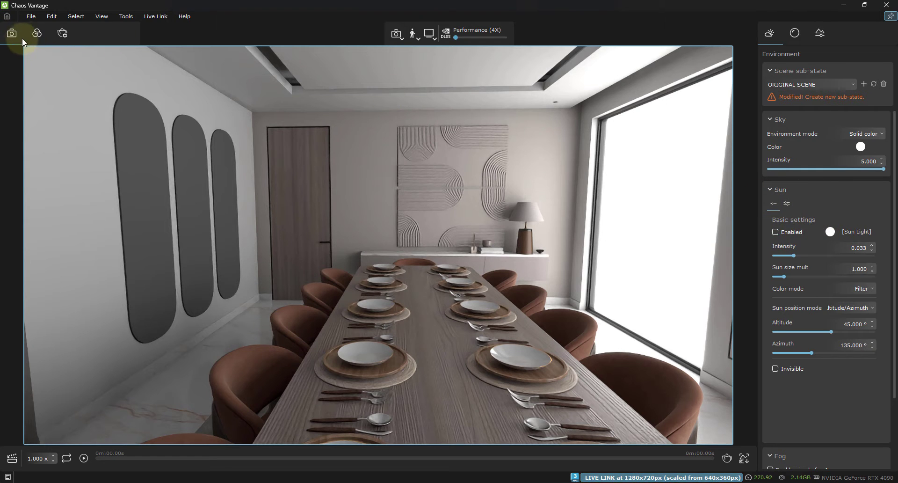
click(37, 34)
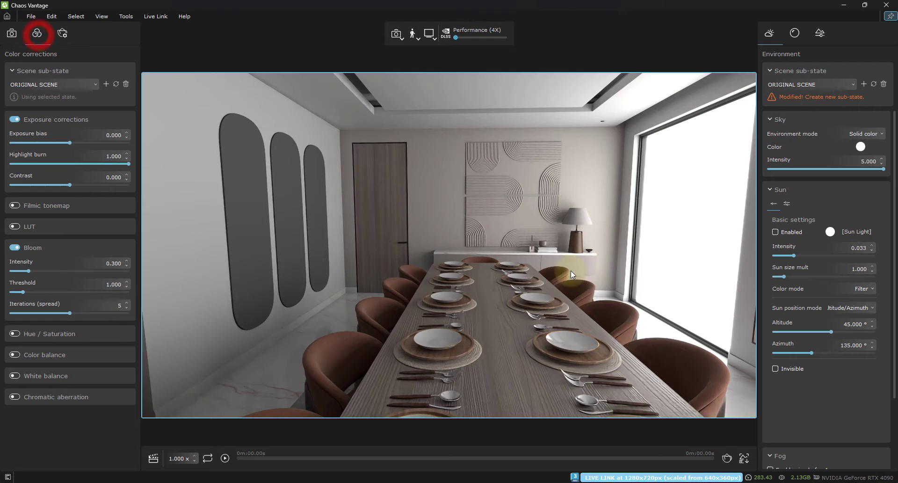
- Reframe the view along the dining table, and set exposure bias to 0.618, highlight burn to 0.251 and contrast to 0.124
right_drag(543, 294, 513, 282)
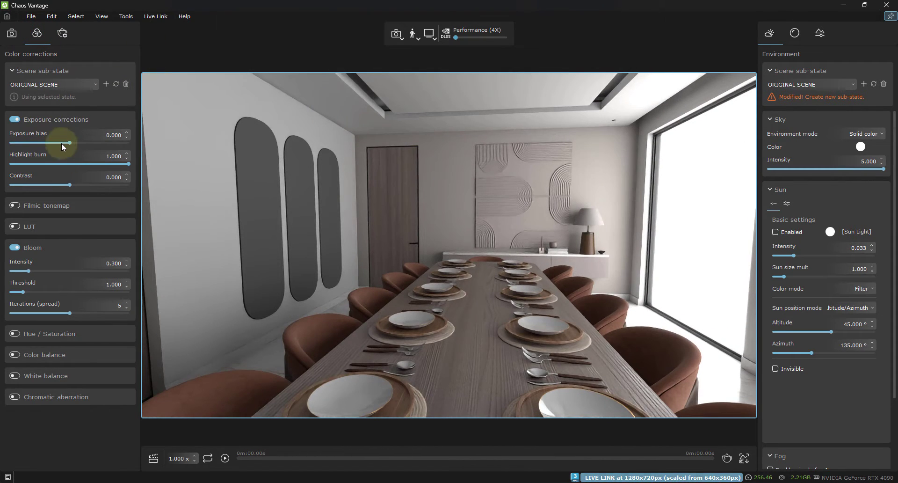
mouse_move(66, 142)
mouse_down()
mouse_move(87, 145)
mouse_move(18, 161)
mouse_move(82, 167)
mouse_move(39, 164)
mouse_move(95, 184)
mouse_move(46, 184)
mouse_move(77, 187)
mouse_up()
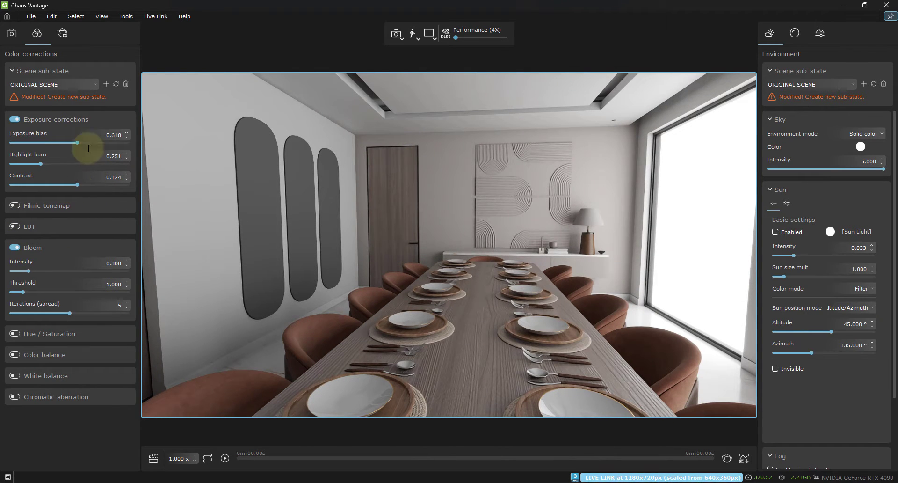
- Enable Filmic tonemap with gamma 0.908, shoulder strength 0.106, linear strength 0.237, linear angle 0.110 and toe strength 0.224
click(15, 205)
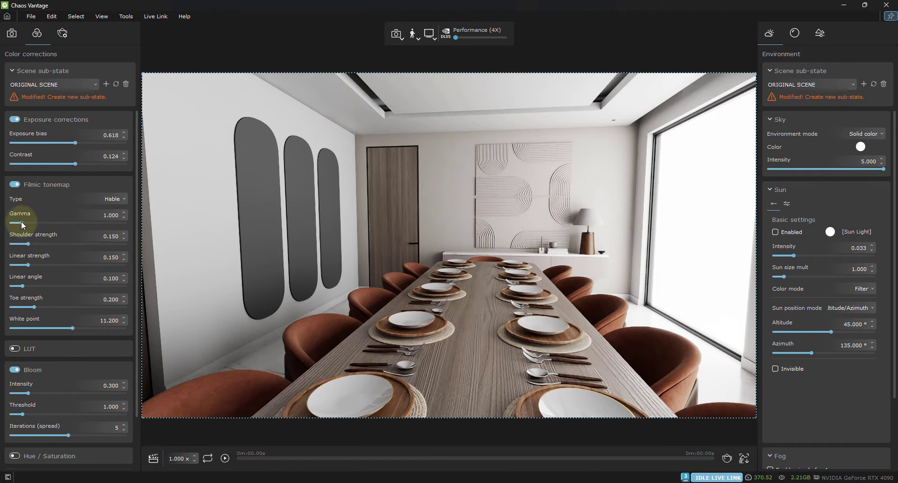
mouse_move(21, 222)
mouse_down()
mouse_move(54, 222)
mouse_move(23, 224)
mouse_up()
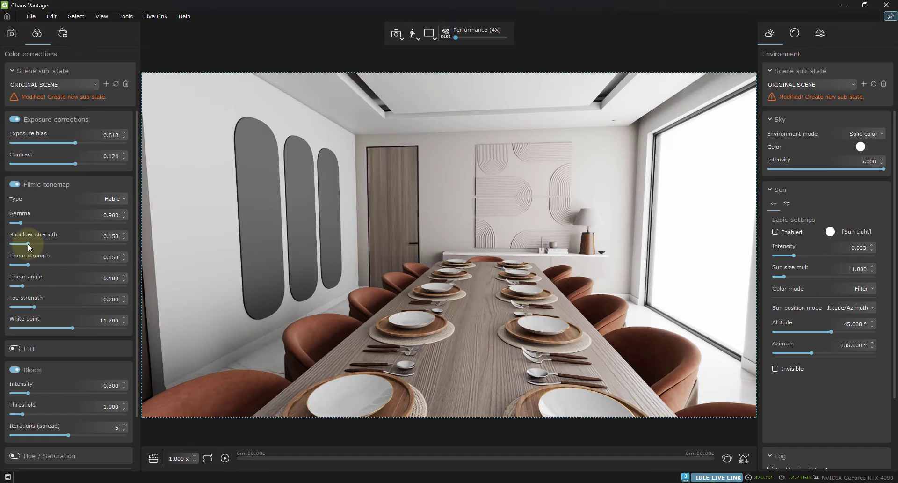
mouse_move(29, 243)
mouse_down()
mouse_move(51, 244)
mouse_move(24, 244)
mouse_up()
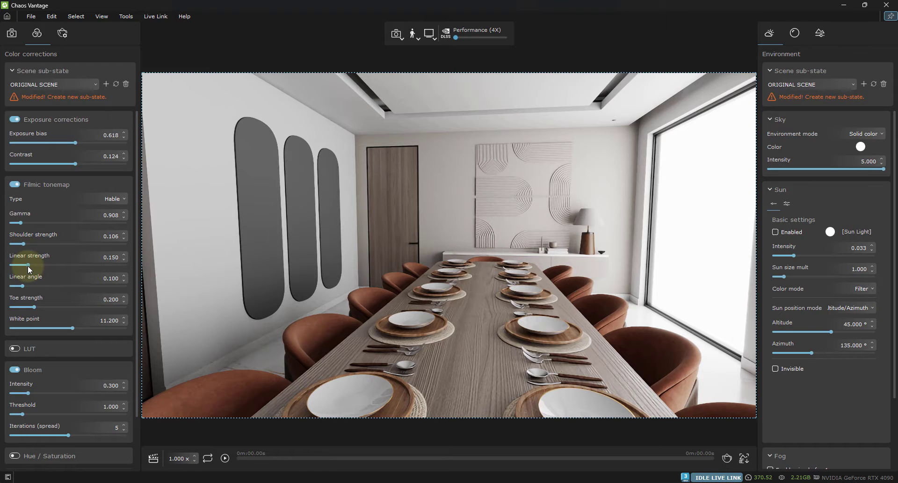
drag(28, 265, 25, 290)
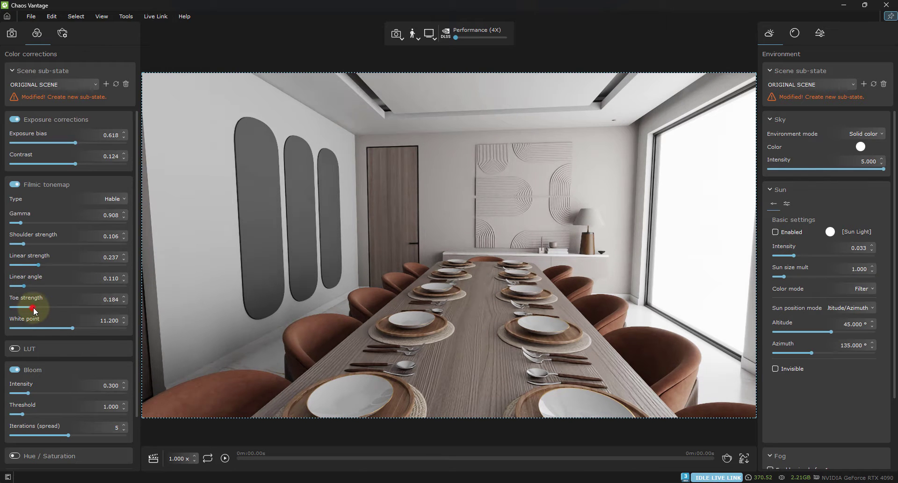
drag(32, 307, 38, 309)
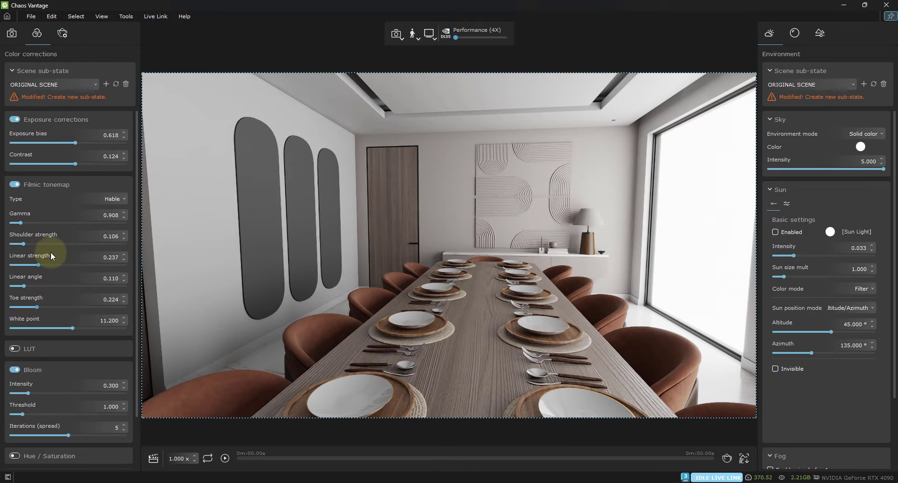
- Lower the contrast in the exposure corrections to 0.045
scroll(52, 252, down, 2)
scroll(73, 237, up, 2)
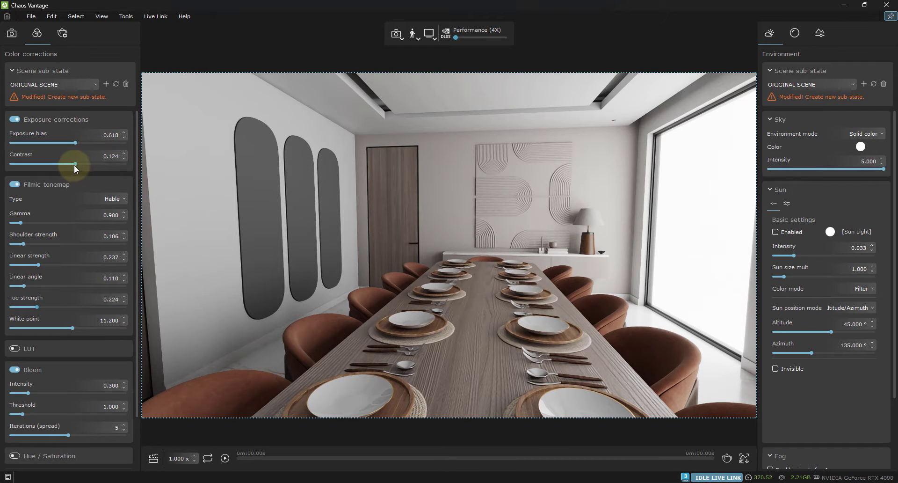
drag(74, 165, 70, 165)
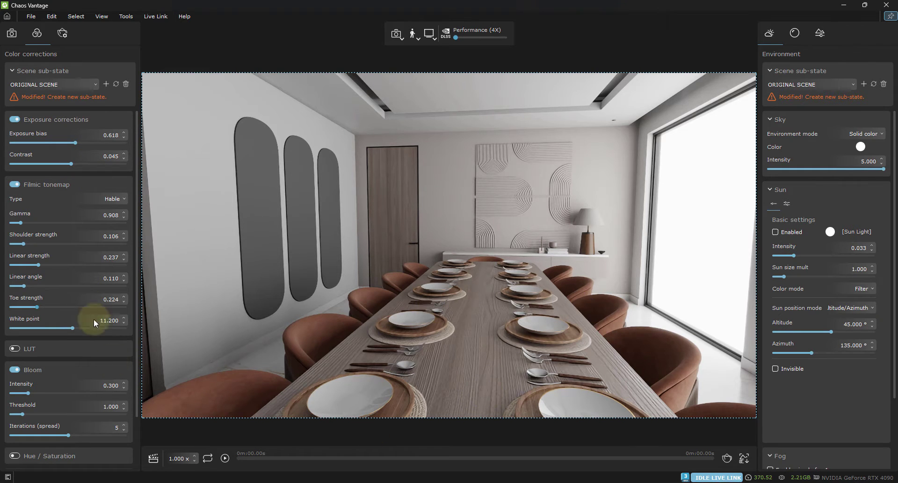
- Enable the LUT correction, load 3DCollective_sRGB_SoftLight_01Soft.cube and set its amount to 0.490
click(18, 349)
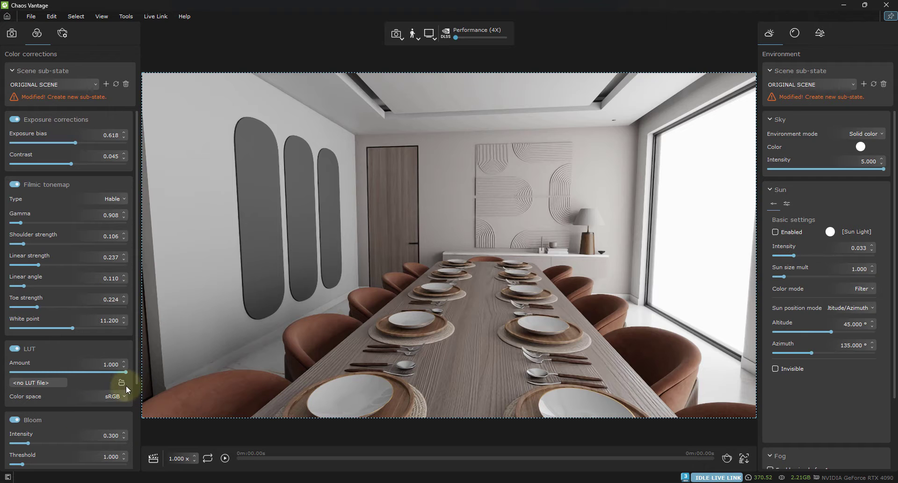
click(43, 381)
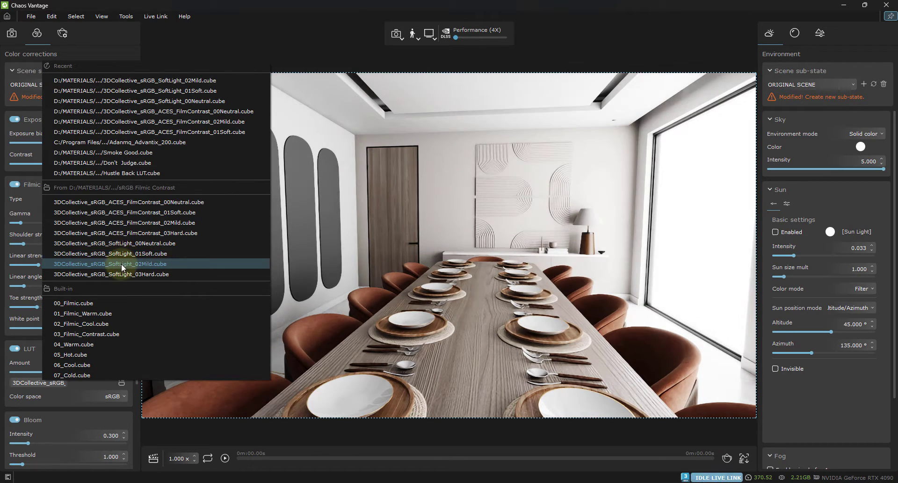
click(123, 255)
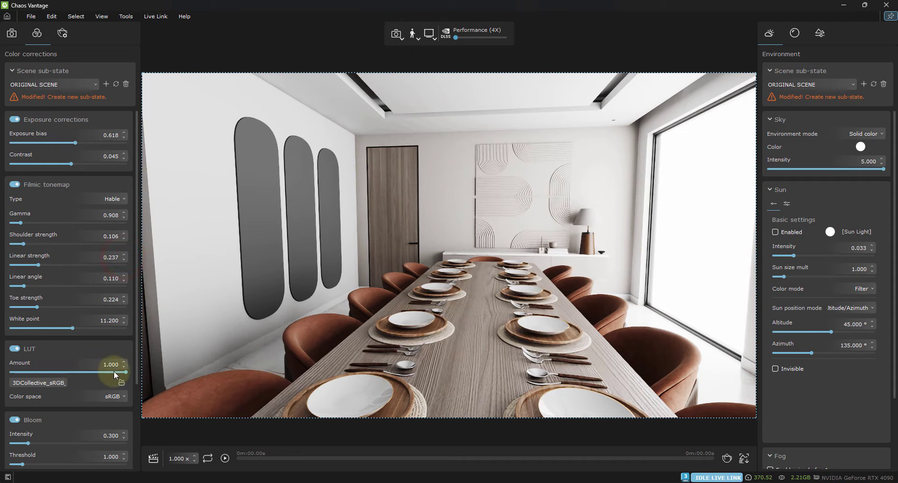
drag(122, 370, 68, 378)
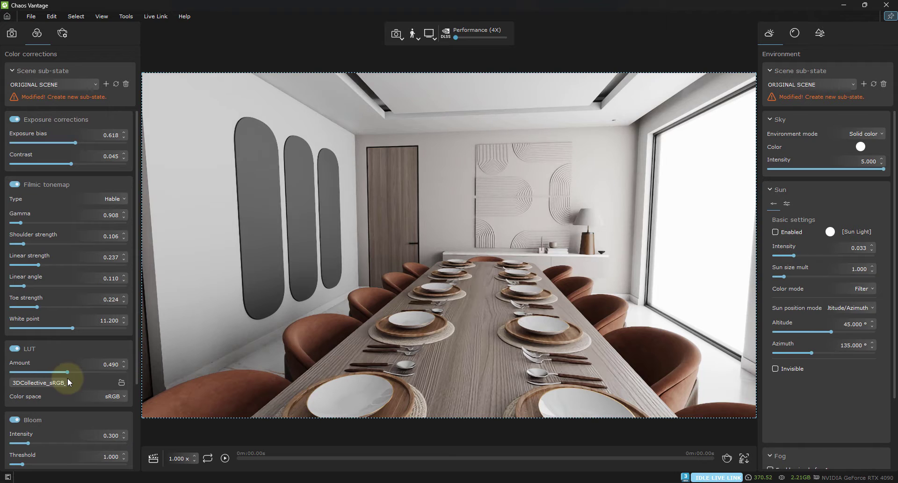
scroll(75, 344, down, 3)
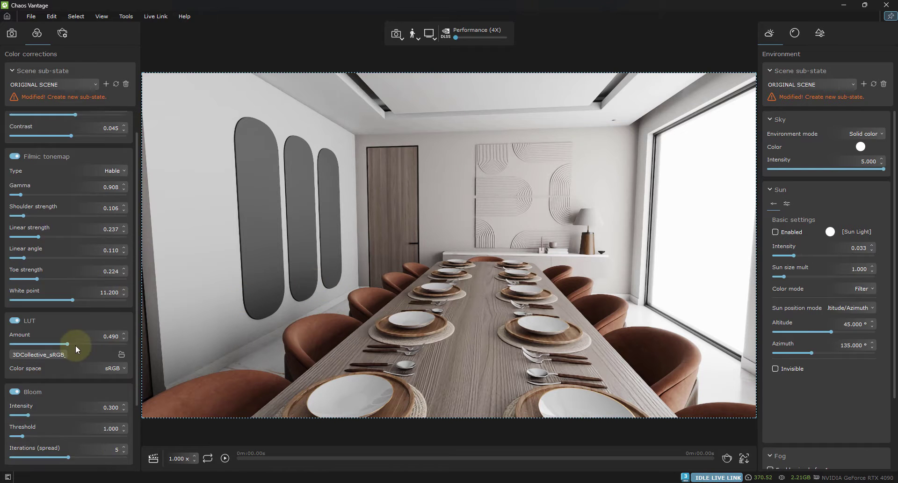
scroll(44, 338, up, 3)
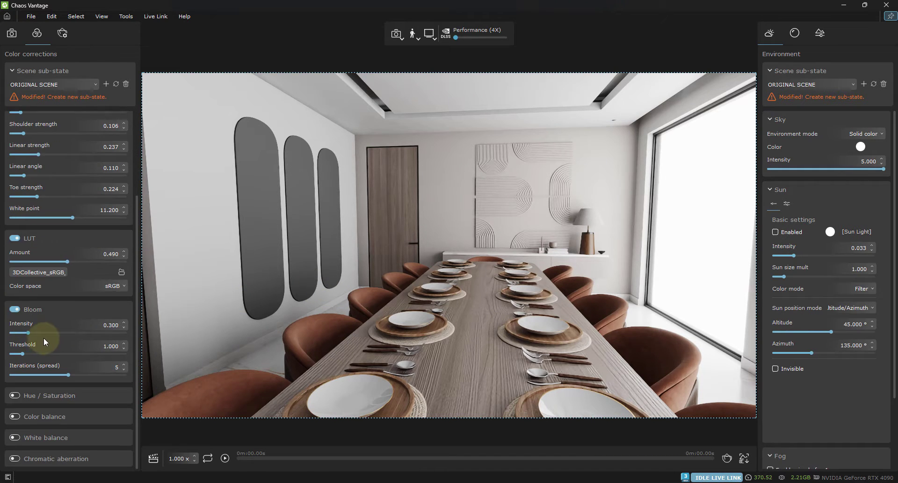
- Save the Vantage scene as DINING TEST inside a new folder named TEST on the Desktop
click(32, 18)
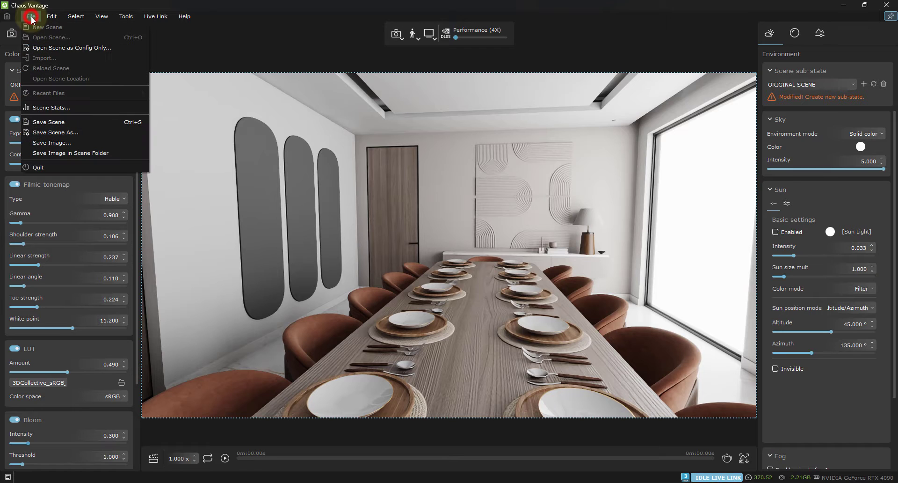
click(66, 120)
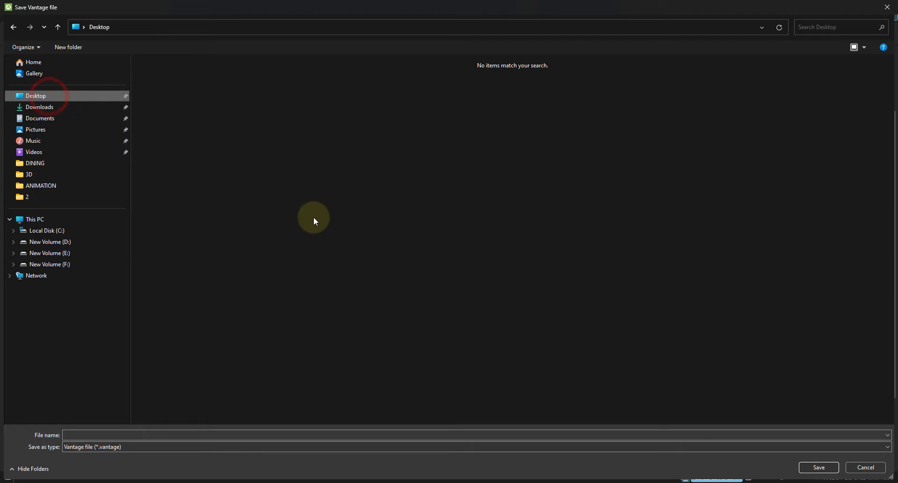
click(333, 210)
key(ctrl+shift+n)
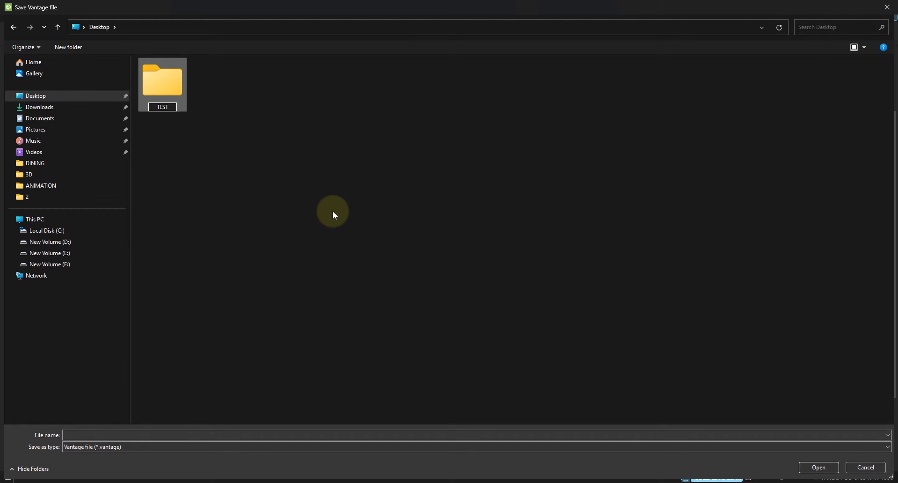
key(Return)
key(Return)
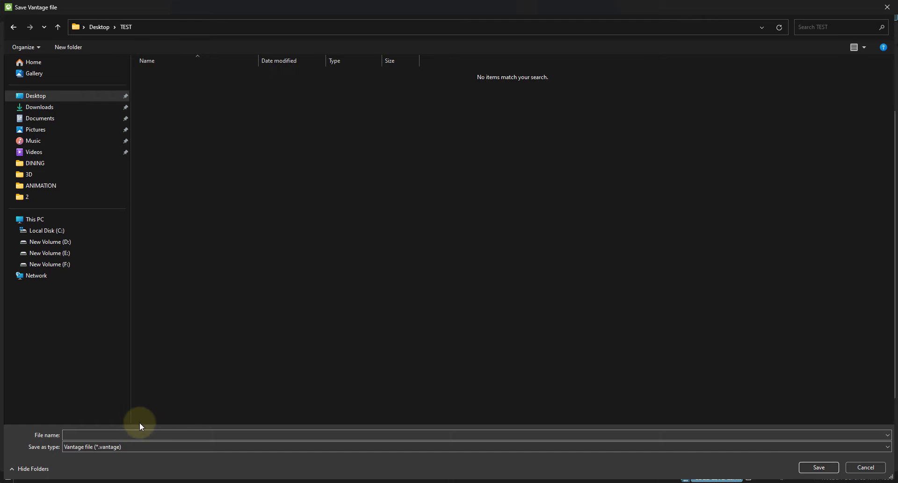
click(101, 436)
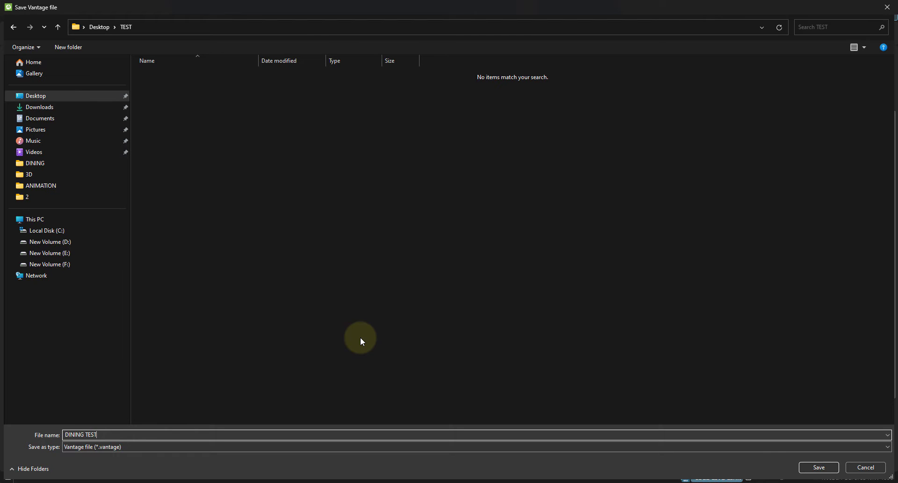
click(818, 467)
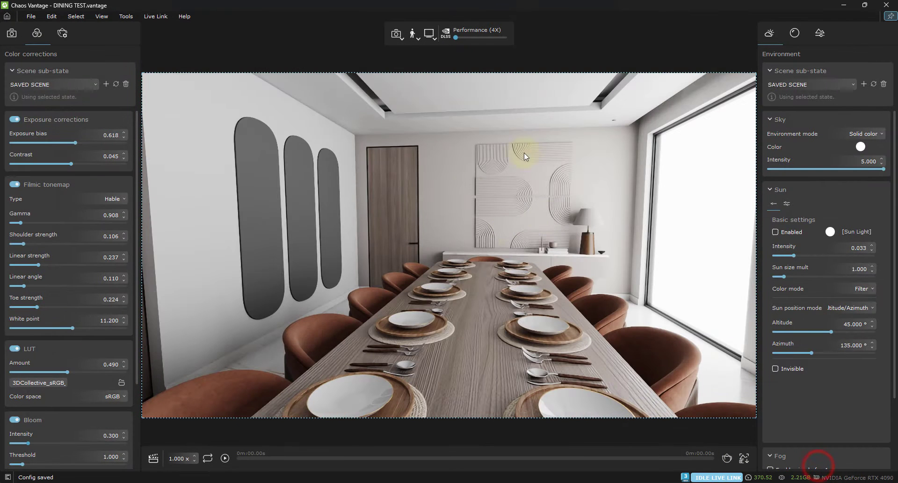
- Turn the view toward the window, reduce the sky intensity to 0.612, and enable the sun at intensity 0.109
right_drag(442, 244, 442, 244)
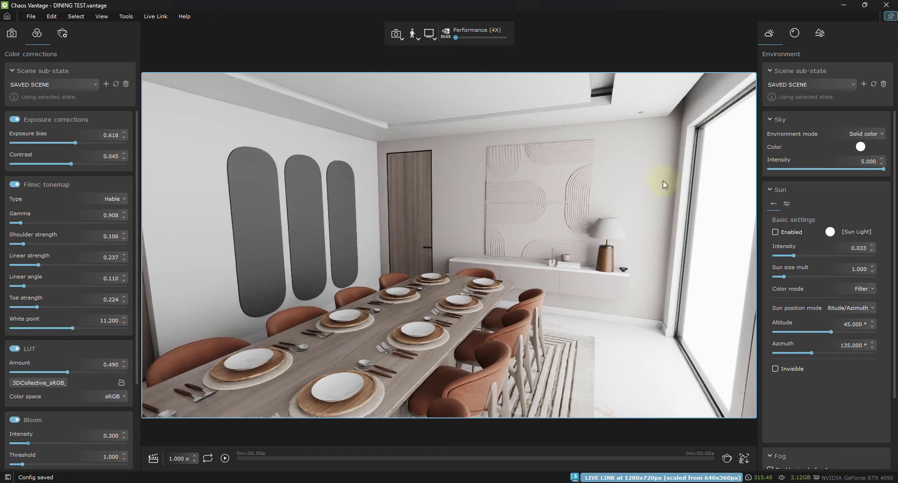
drag(849, 169, 783, 169)
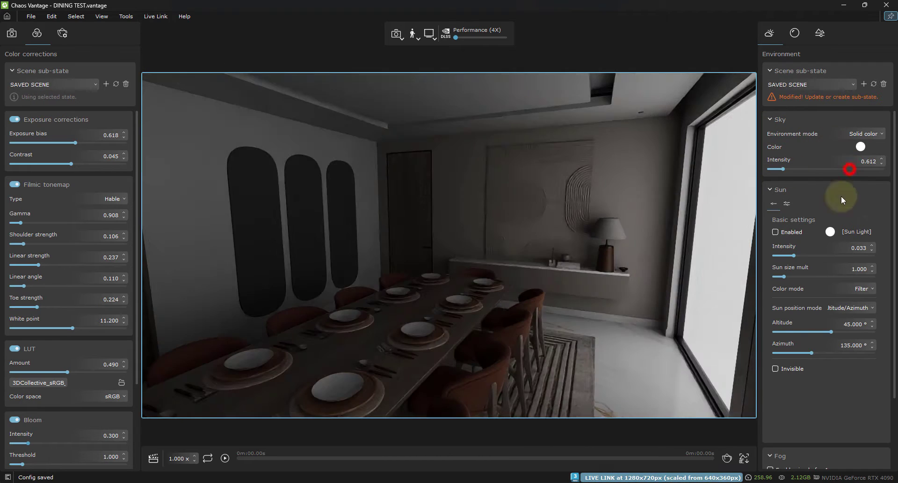
drag(789, 256, 839, 256)
click(774, 232)
click(775, 232)
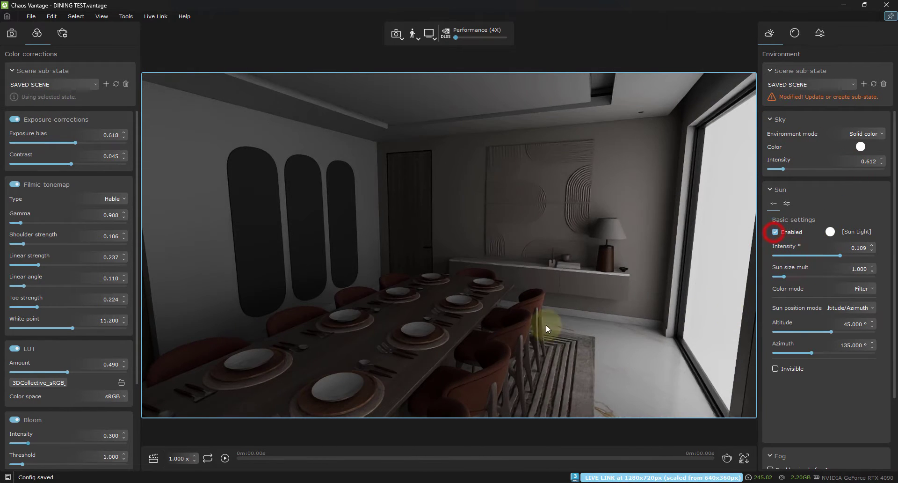
- Lower the exposure bias to -3.286 and the contrast to -0.445, and disable Filmic tonemap
drag(48, 142, 31, 142)
click(44, 164)
click(14, 184)
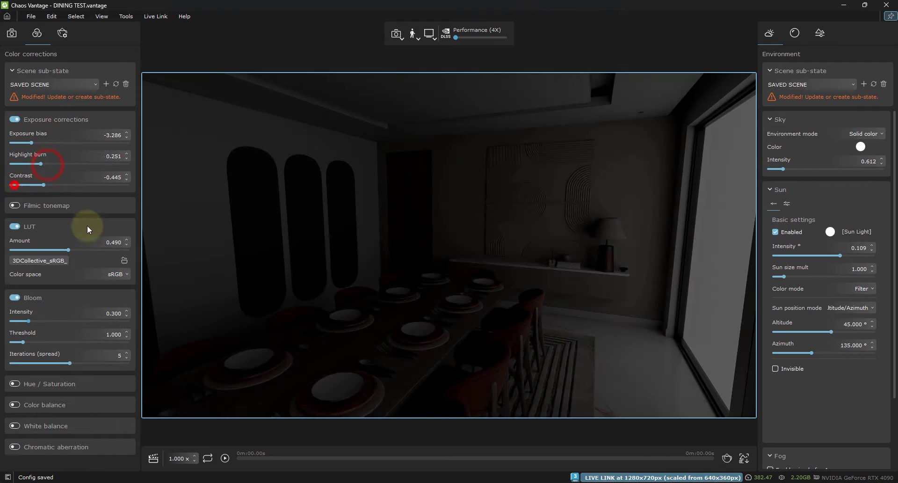
- Load DINING TEST.vantage from the TEST folder as config only
click(31, 15)
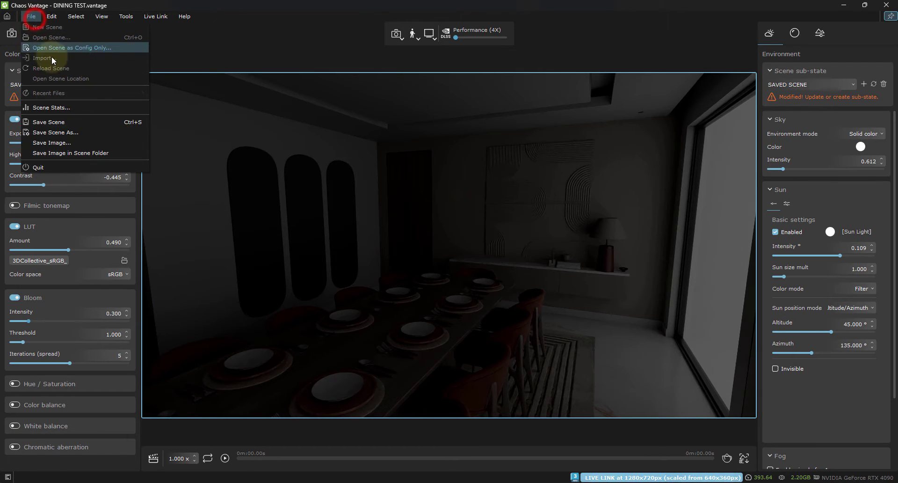
click(78, 48)
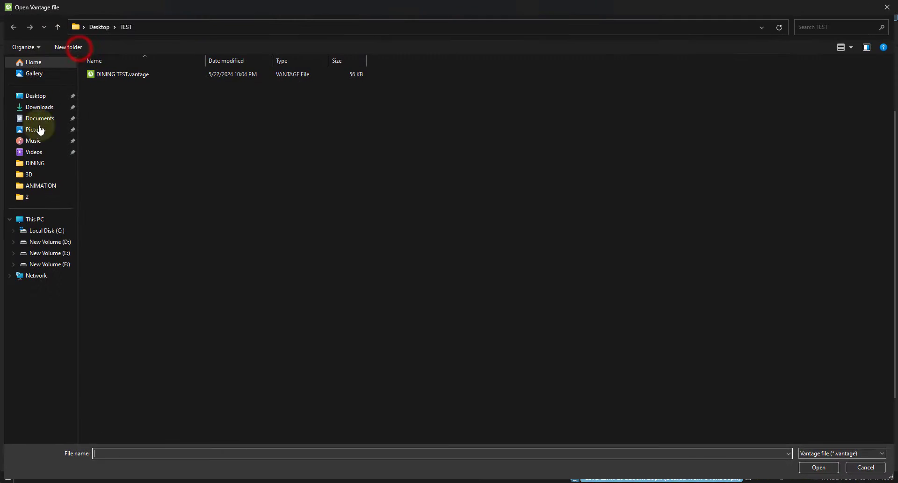
click(109, 75)
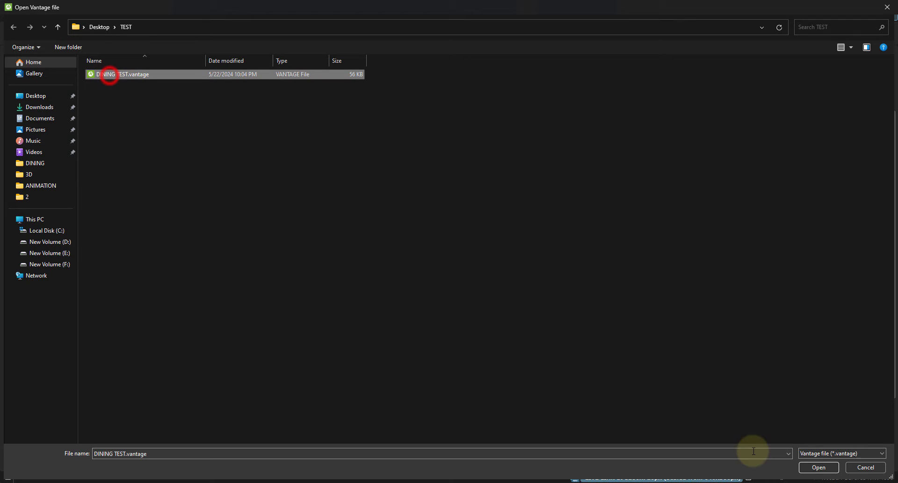
click(818, 466)
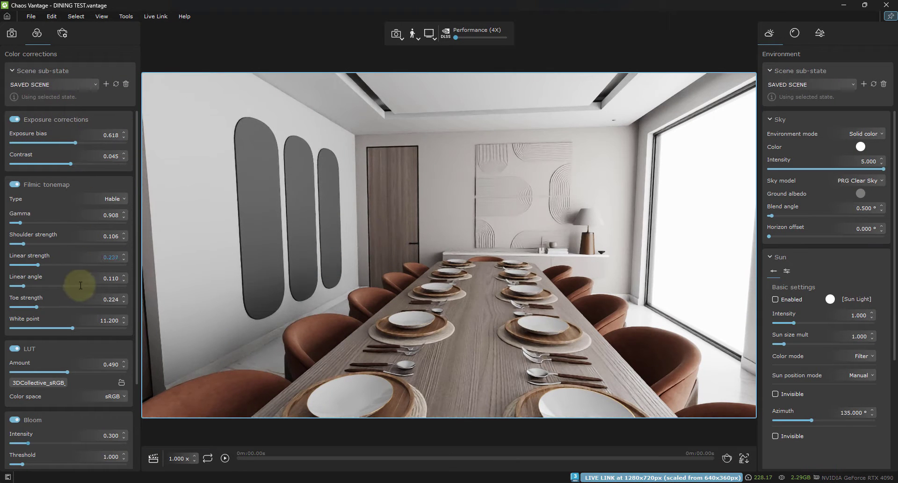
- Restore the Chaos Vantage window to its smaller size and select the curtain group outside the room in the 3ds Max Perspective view
mouse_move(468, 318)
mouse_down()
mouse_move(469, 287)
mouse_move(465, 305)
mouse_move(555, 230)
mouse_move(566, 197)
mouse_move(525, 206)
mouse_move(383, 141)
mouse_move(484, 223)
mouse_move(232, 220)
mouse_move(307, 261)
mouse_move(723, 279)
mouse_move(439, 286)
mouse_move(454, 258)
mouse_up()
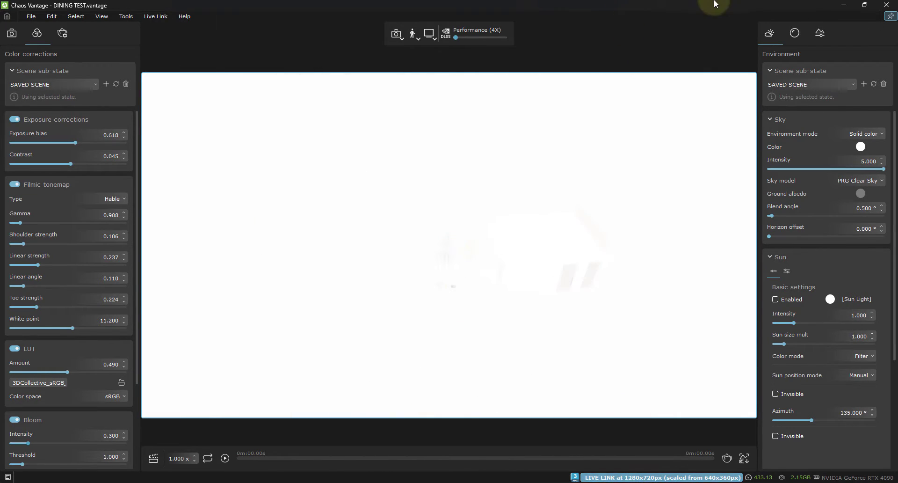
click(864, 5)
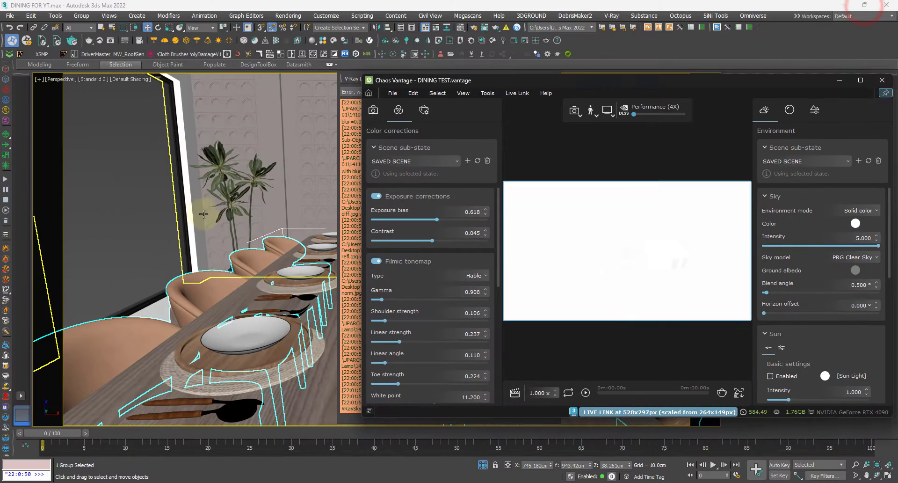
alt+middle_drag(224, 229, 206, 246)
scroll(254, 234, down, 10)
click(128, 265)
click(143, 248)
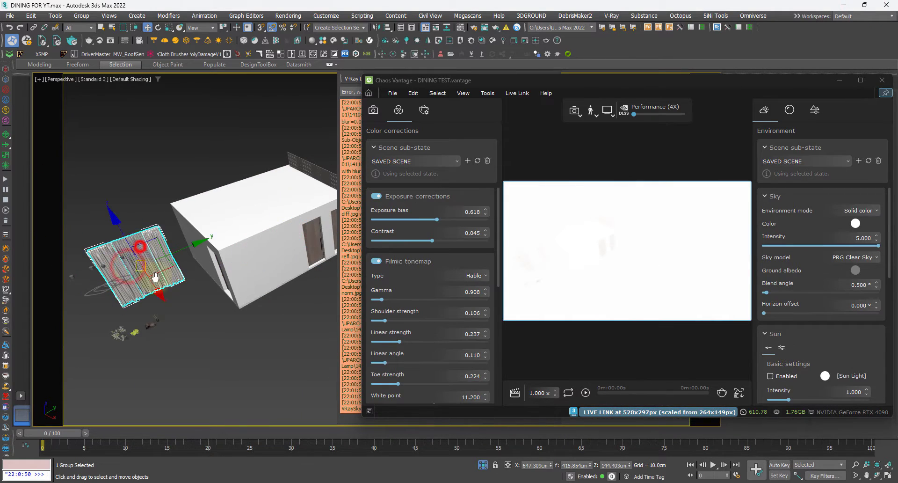
scroll(139, 247, up, 3)
alt+middle_drag(139, 246, 181, 292)
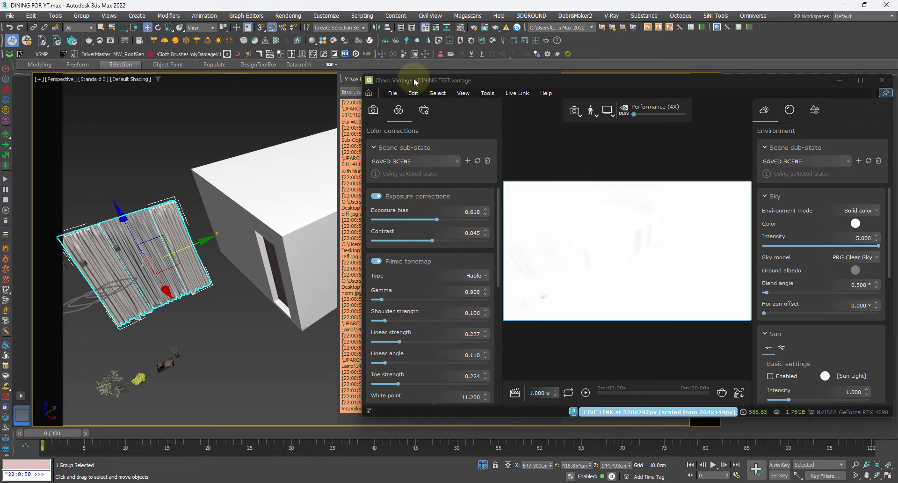
- Collapse the color corrections settings and narrow the Chaos Vantage window beside the 3ds Max viewport
click(397, 110)
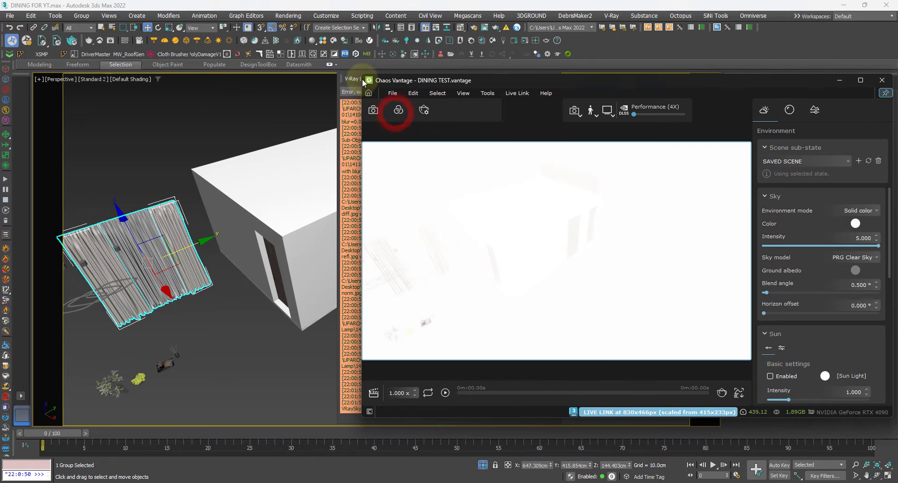
drag(367, 77, 480, 71)
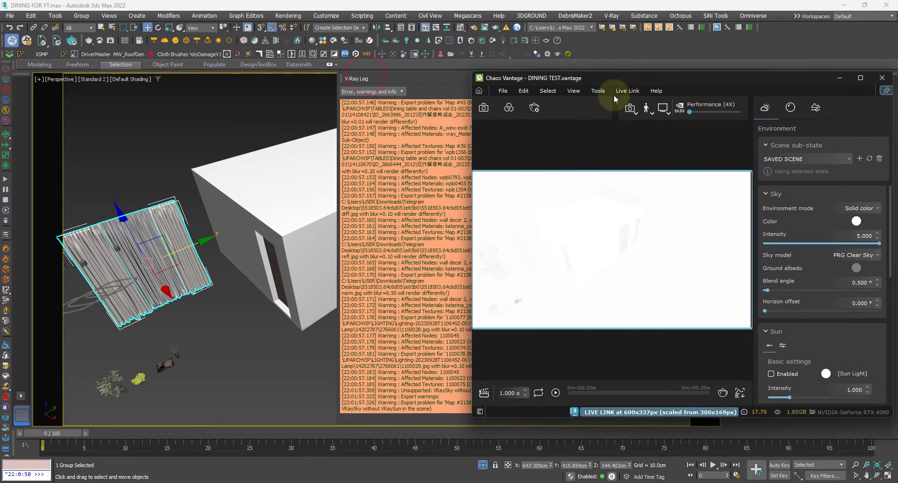
- Hide the Environment settings in Chaos Vantage, narrow its window further and close the V-Ray Log
click(764, 107)
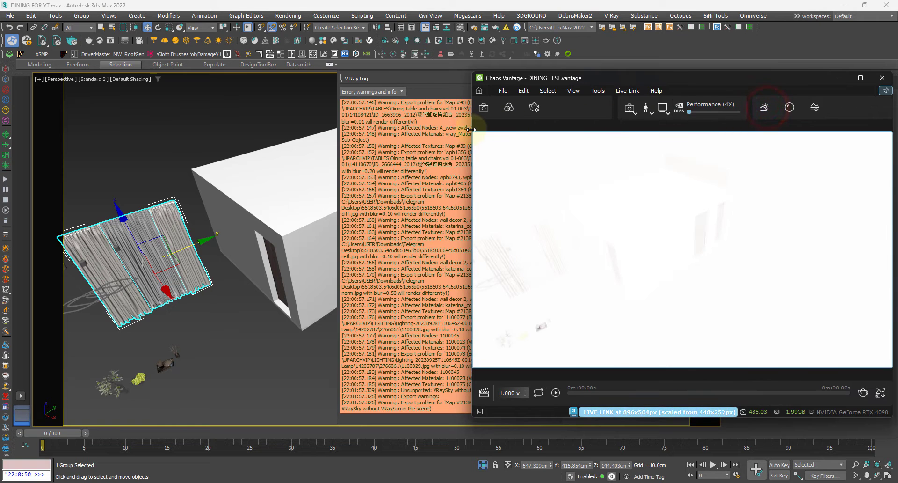
drag(473, 126, 638, 131)
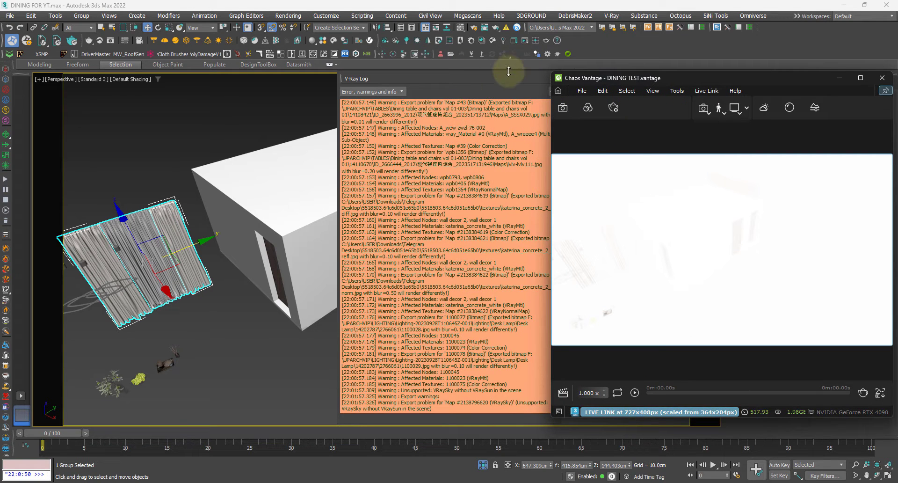
drag(523, 78, 315, 76)
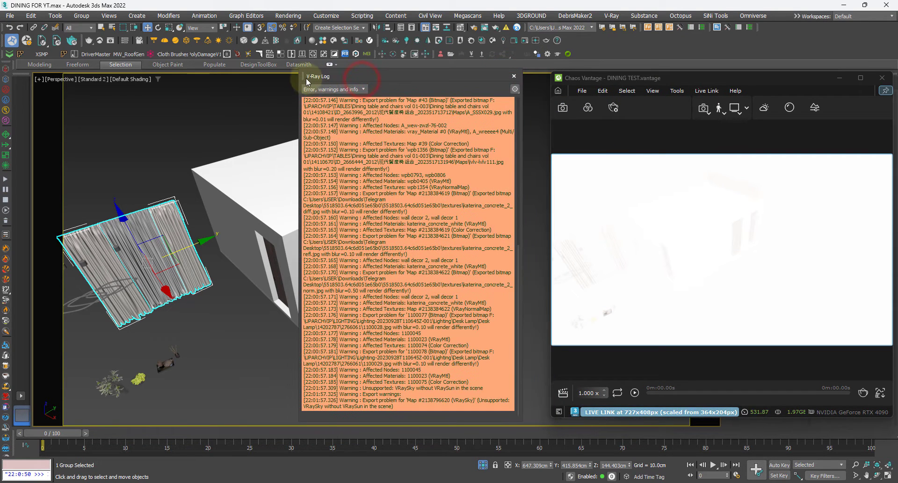
click(513, 76)
- In the wireframe Top view, move the curtain group into the room, against the lower window of the left wall
alt+middle_drag(185, 268, 195, 265)
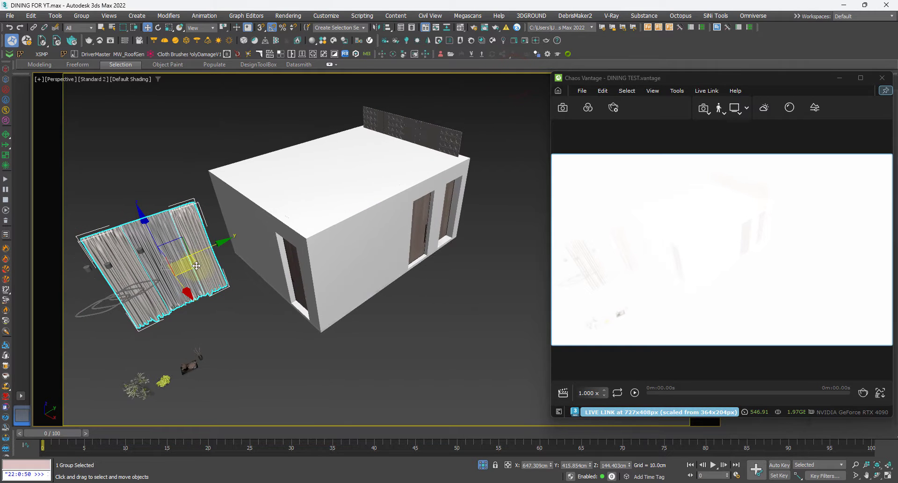
key(t)
scroll(275, 260, down, 6)
key(F3)
drag(323, 245, 311, 117)
scroll(350, 254, up, 6)
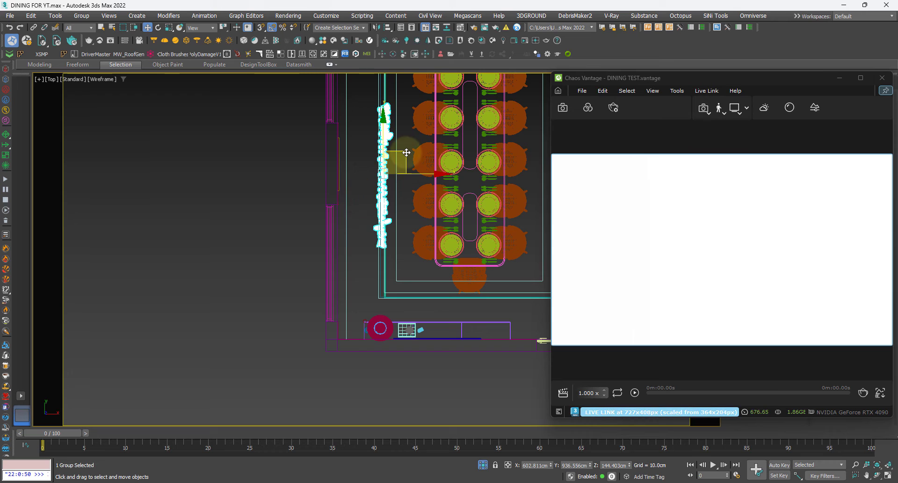
drag(403, 154, 363, 244)
scroll(361, 291, down, 3)
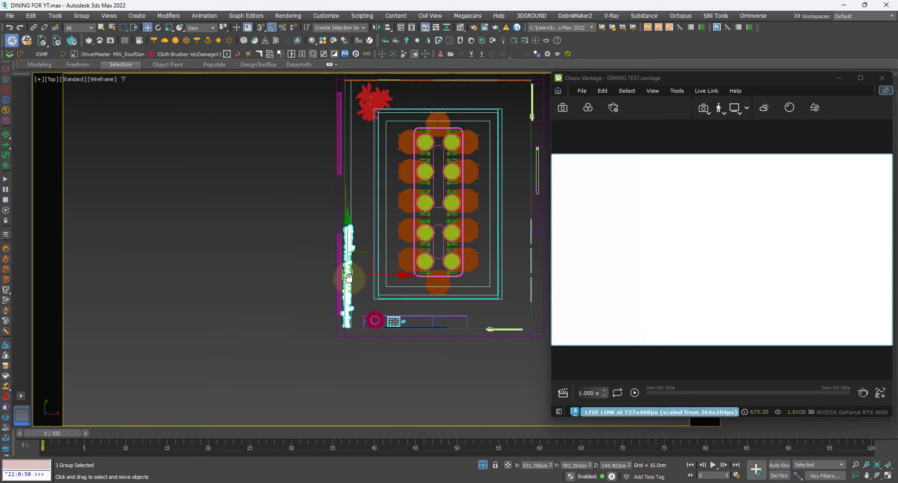
middle_drag(351, 277, 279, 278)
middle_drag(517, 291, 509, 340)
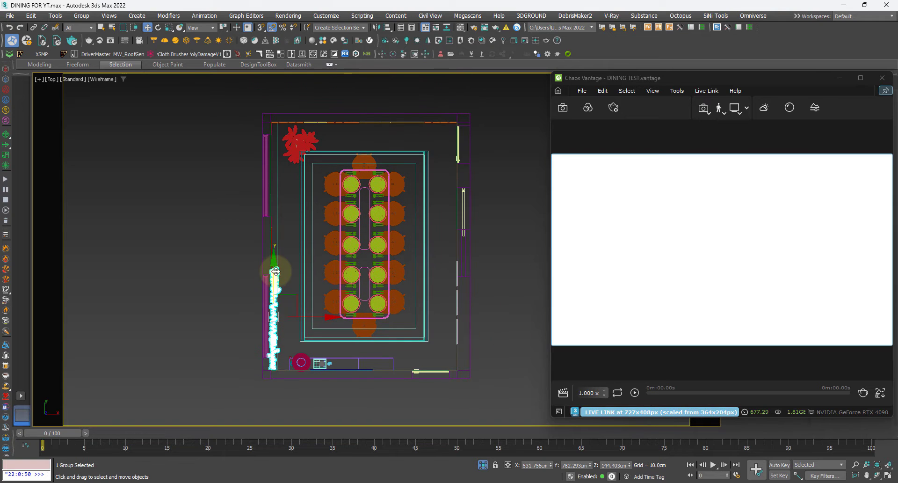
- Clone the curtain group as one instance in front of the upper window on the same wall, and deselect it
drag(275, 268, 289, 121)
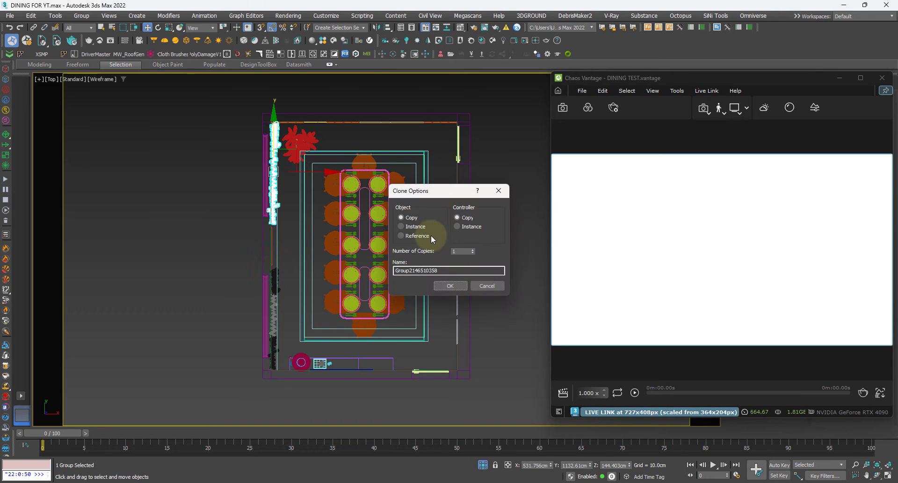
click(414, 227)
click(451, 285)
scroll(252, 193, up, 3)
middle_drag(254, 144, 284, 162)
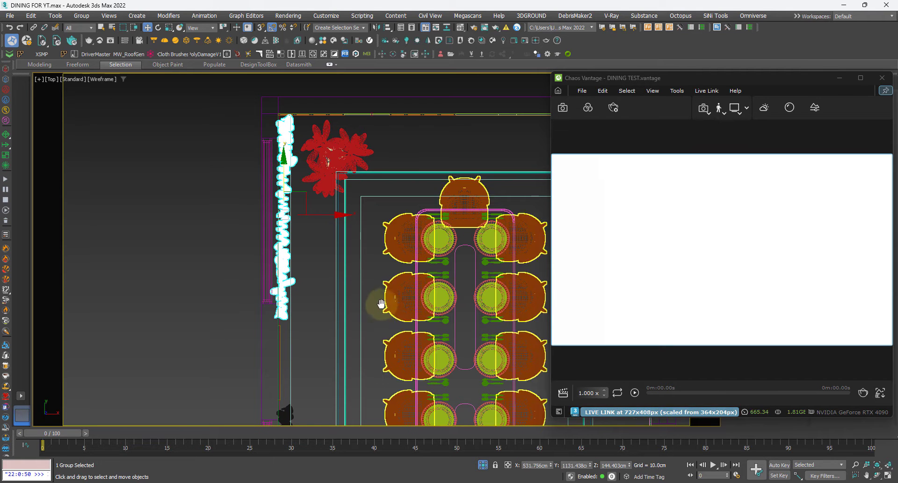
scroll(353, 273, down, 4)
click(483, 243)
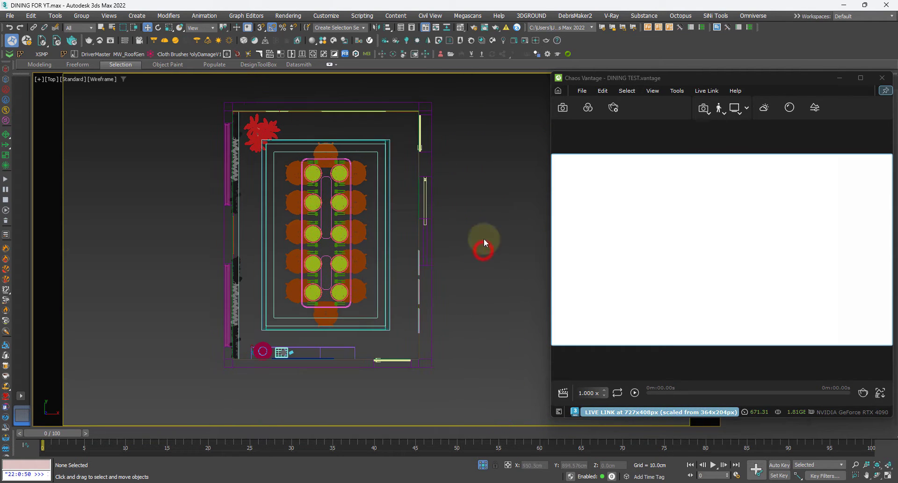
- Create a targeted Physical camera in the Top view, from the middle of the lower wall toward the far end of the dining table
drag(706, 83, 503, 73)
click(730, 83)
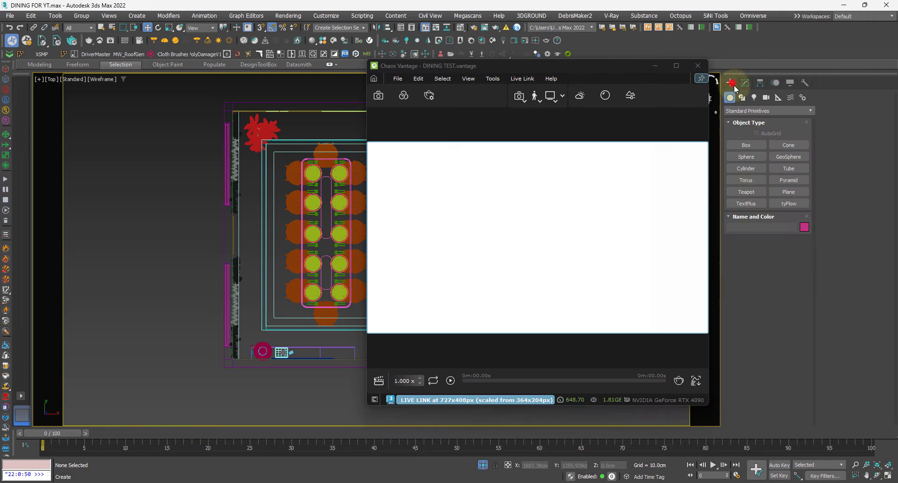
middle_drag(290, 166, 222, 168)
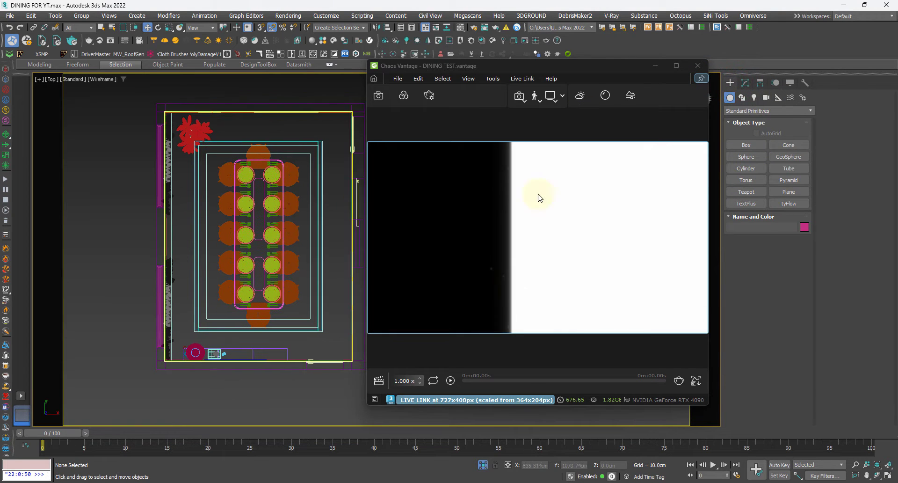
click(766, 98)
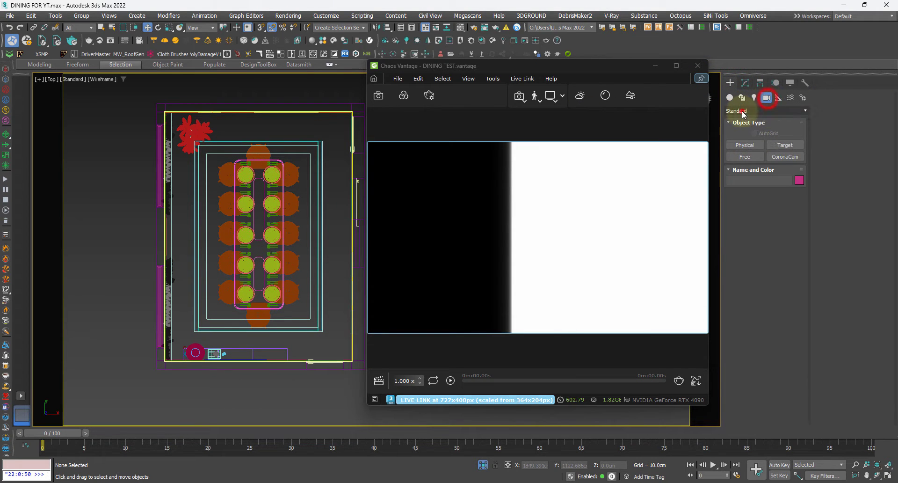
click(743, 111)
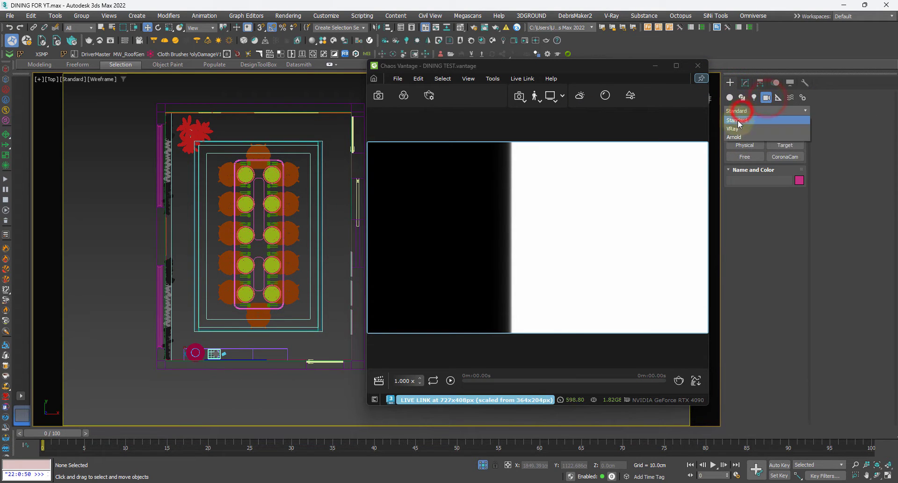
click(745, 149)
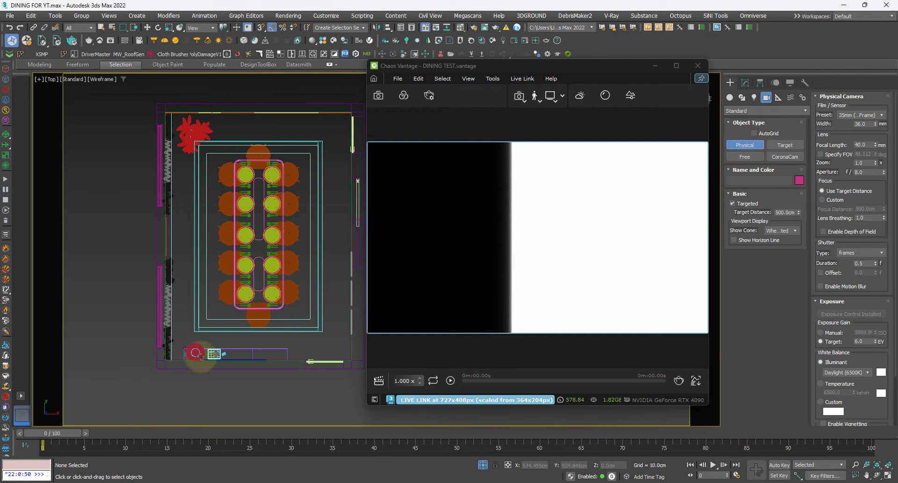
scroll(253, 384, up, 3)
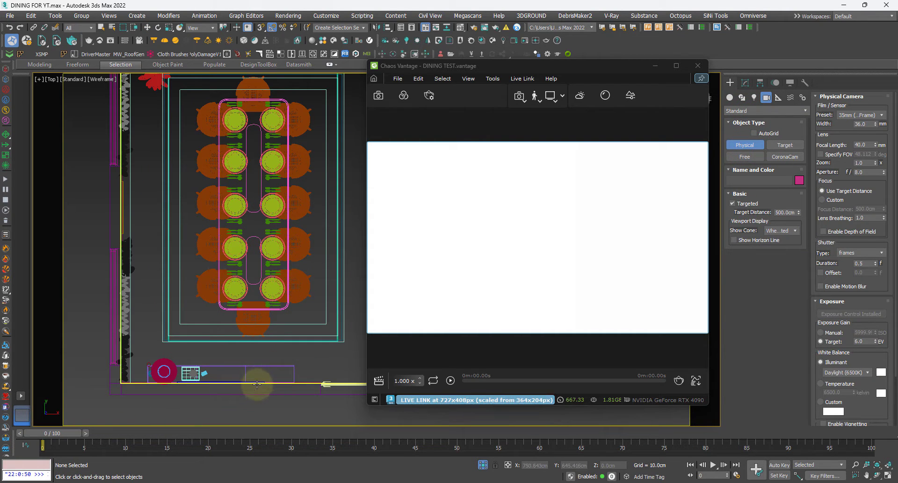
drag(253, 382, 252, 107)
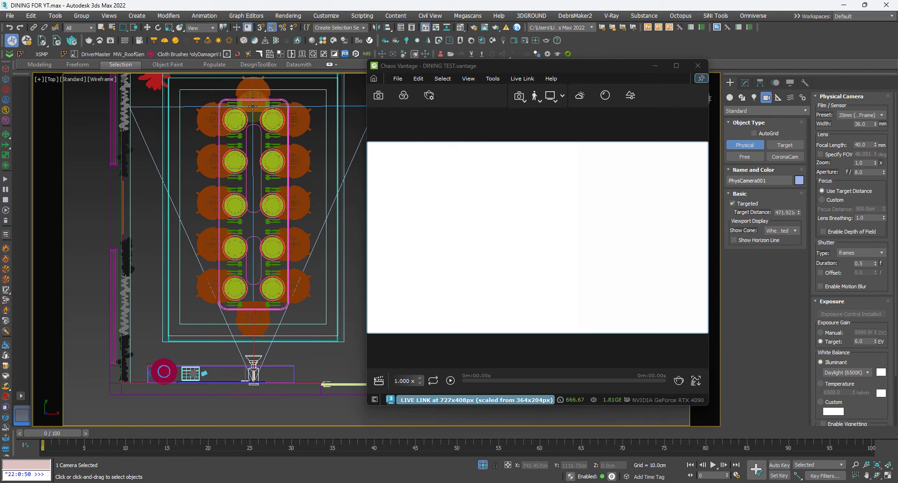
scroll(262, 291, down, 4)
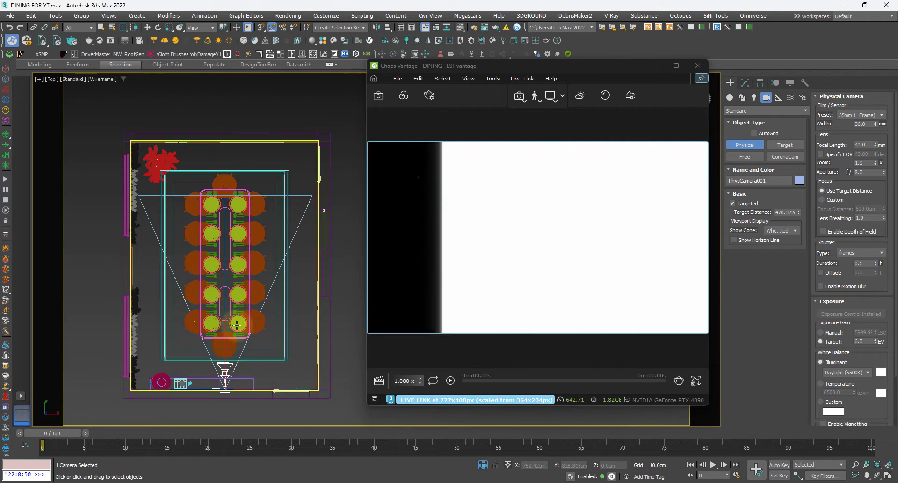
key(w)
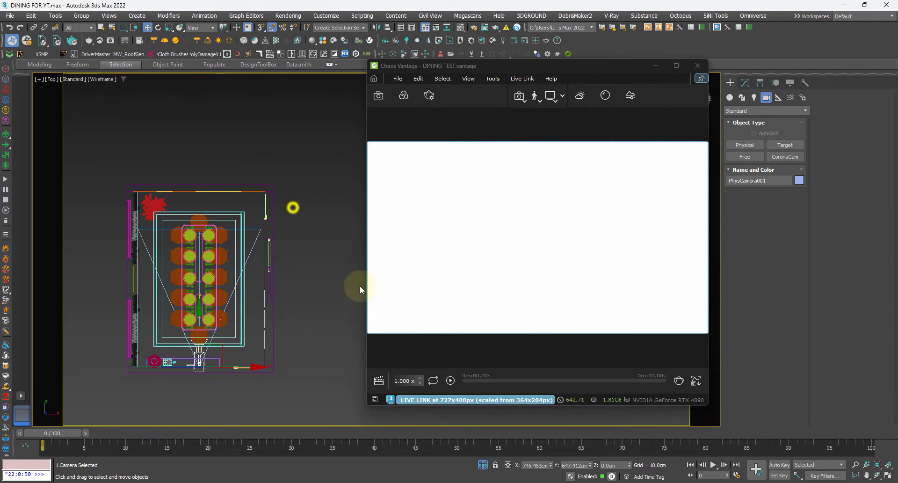
- Set the physical camera's film/sensor width to 60 mm
click(748, 82)
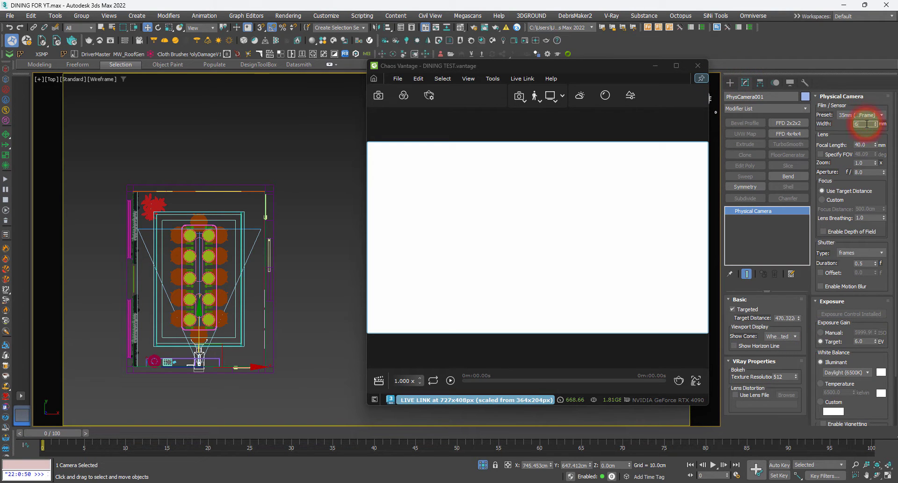
middle_drag(169, 316, 176, 304)
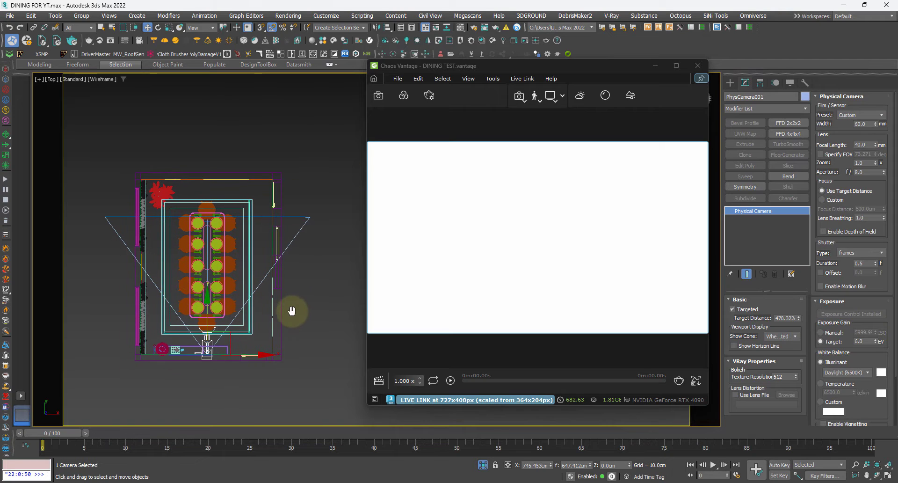
middle_drag(292, 310, 288, 275)
- Look through the new physical camera with default shading and truck it up to a height of about 82 cm
key(c)
key(F3)
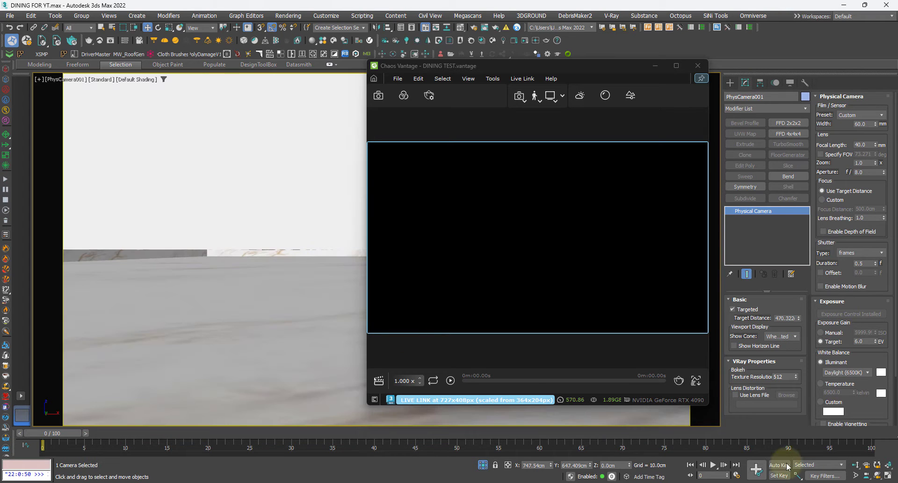
drag(534, 65, 599, 57)
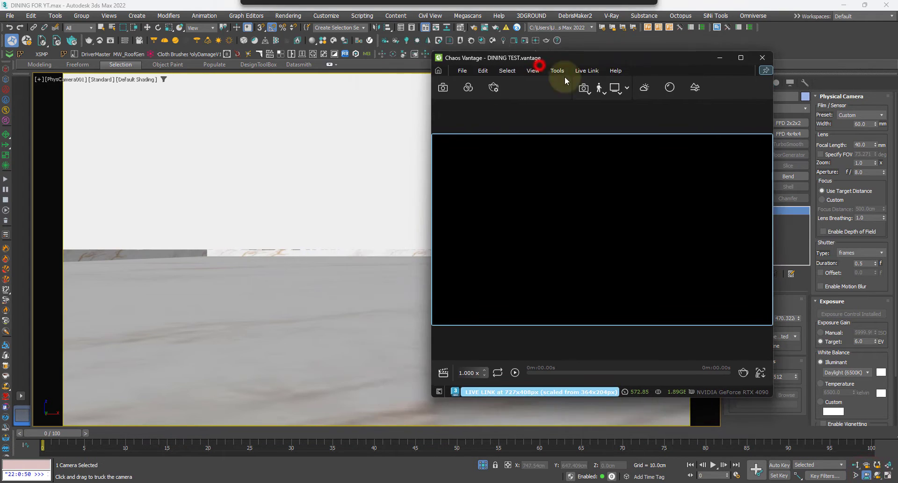
middle_drag(333, 162, 334, 234)
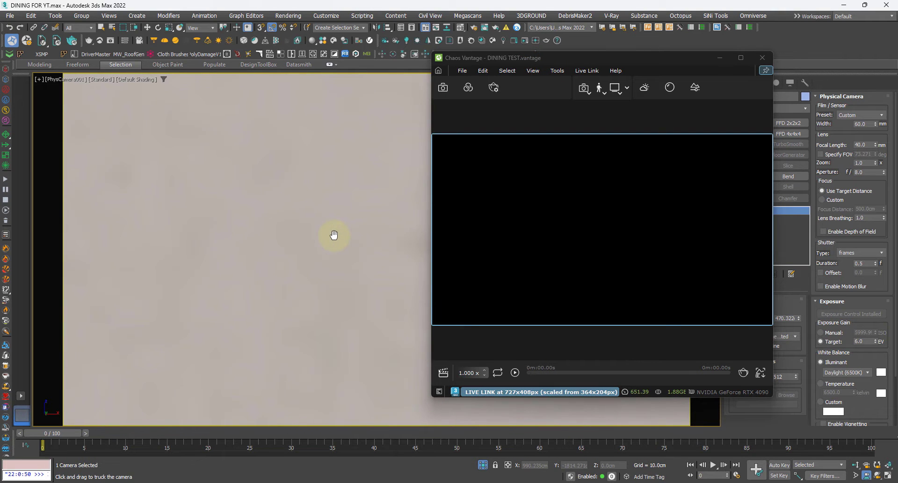
- Enable the physical camera's clipping planes and set the near clipping distance to about 30.8 cm, checking it in the wireframe Top view
key(t)
middle_drag(369, 393, 272, 320)
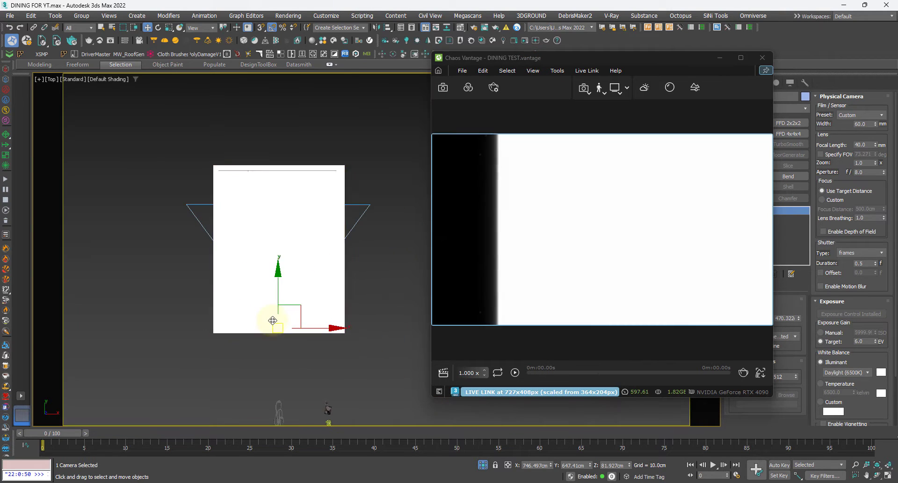
scroll(273, 320, up, 5)
key(F3)
scroll(311, 369, up, 3)
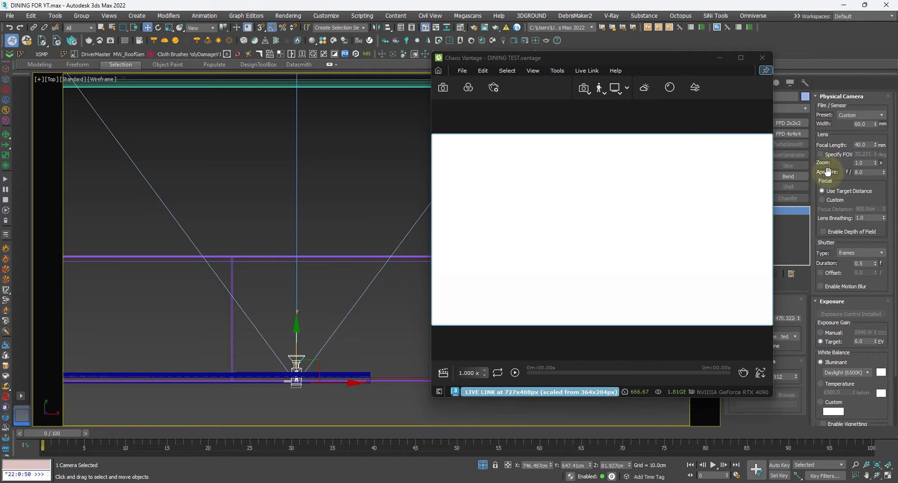
scroll(860, 403, down, 3)
drag(683, 59, 625, 50)
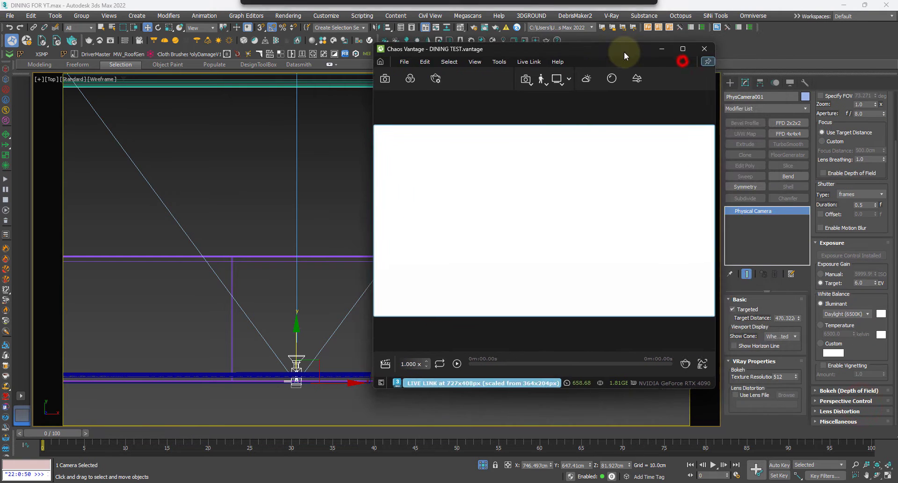
click(837, 421)
click(829, 368)
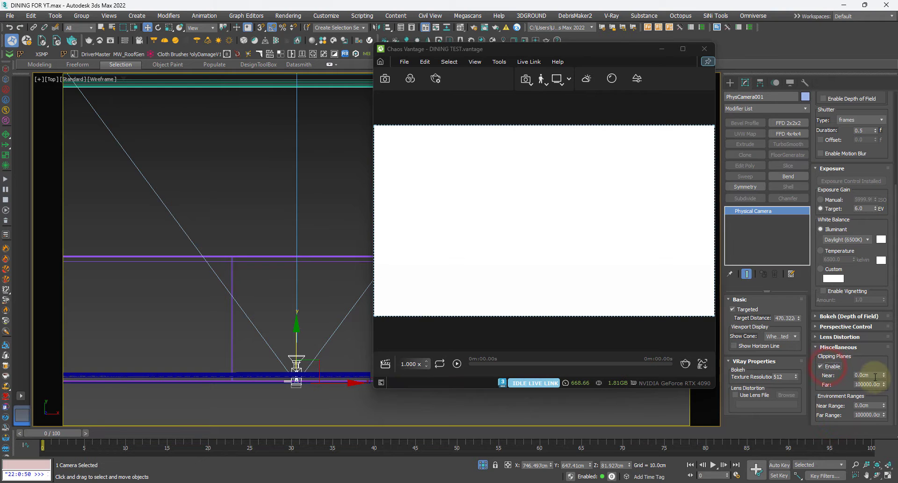
drag(884, 377, 667, 371)
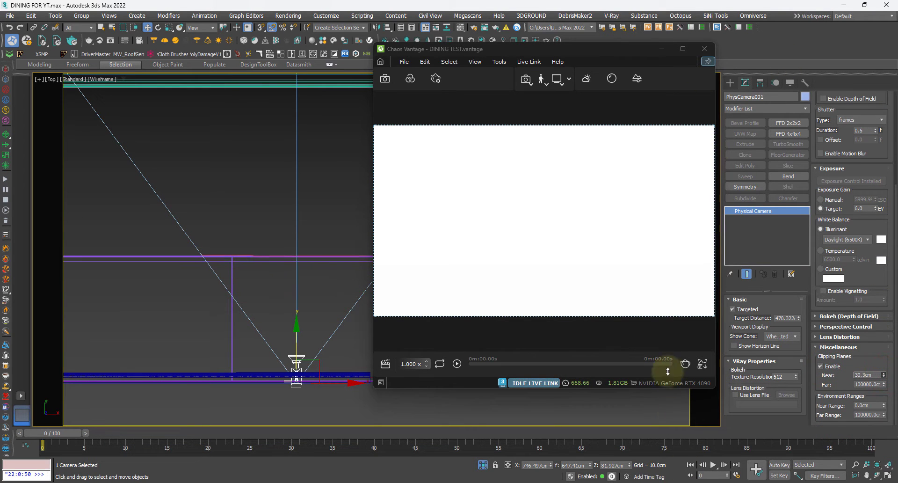
scroll(206, 200, down, 4)
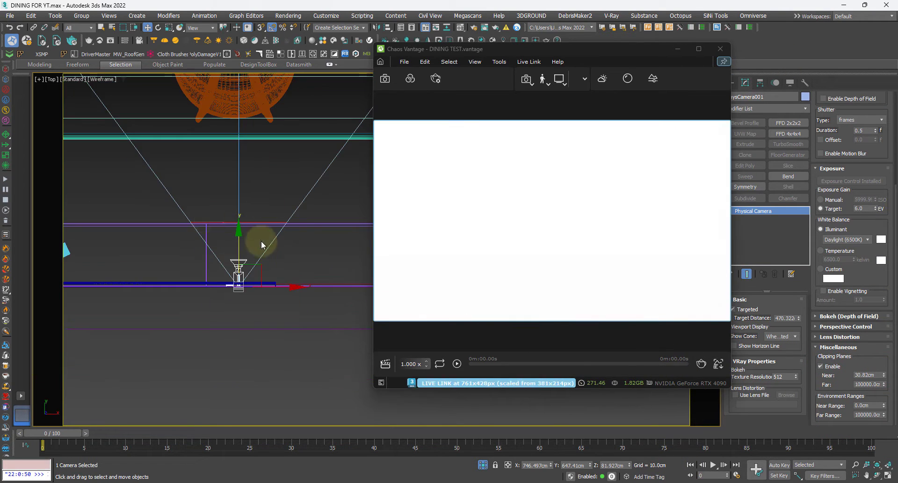
- Return to the physical camera view in default shading and move the Chaos Vantage window aside
key(c)
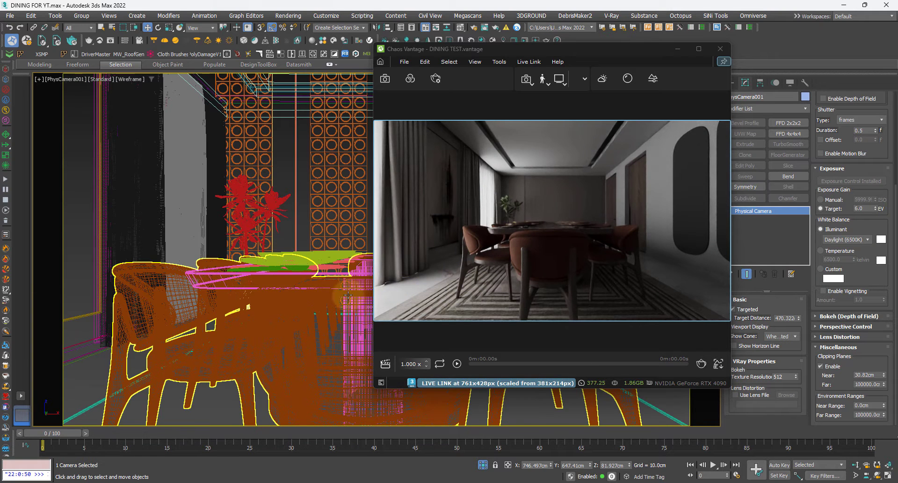
key(F3)
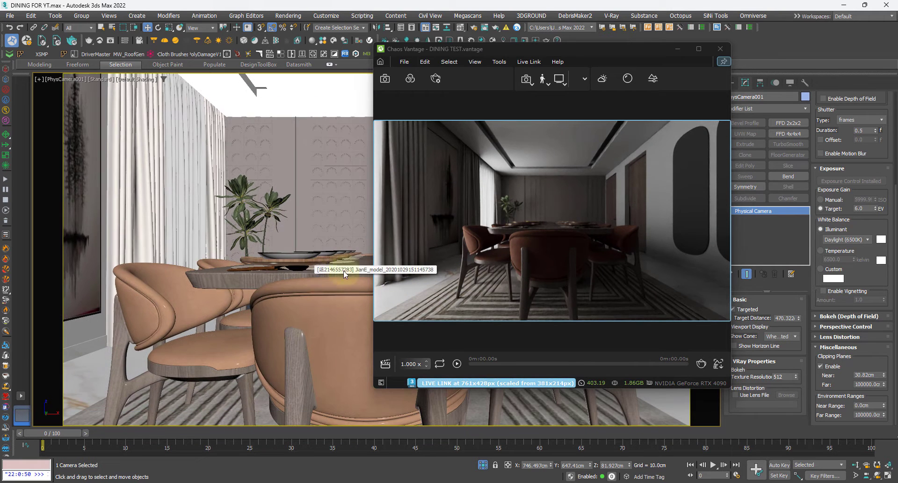
drag(585, 53, 624, 40)
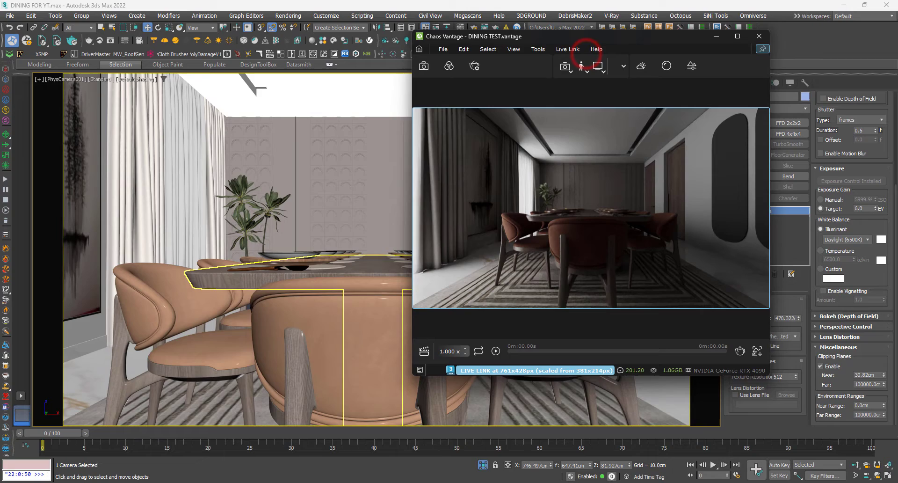
- Truck the camera up to a height of about 109 cm and slightly left to reframe the dining table
click(868, 476)
drag(356, 392, 349, 350)
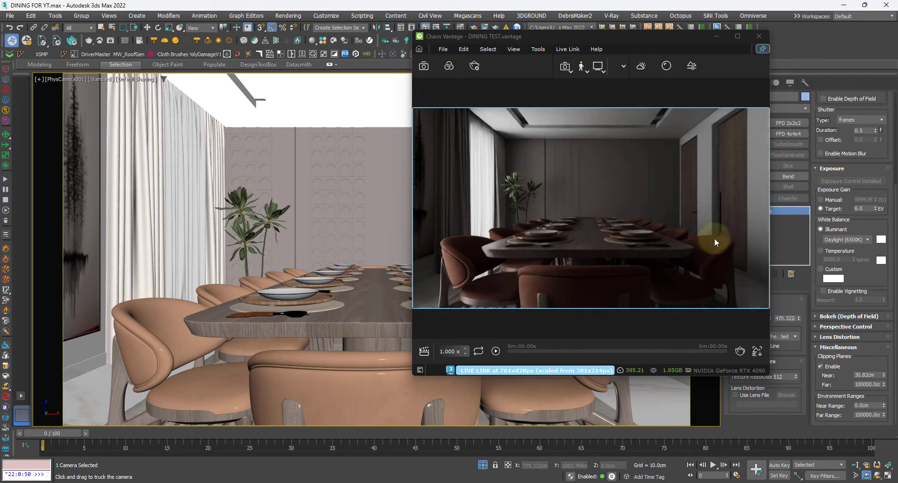
drag(258, 319, 308, 306)
right_click(312, 307)
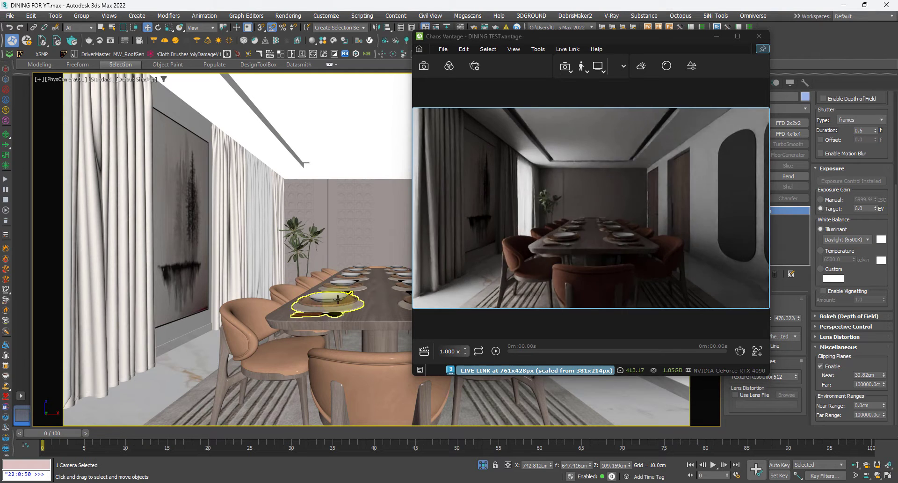
- In the Top view, move the physical camera back to about 380 cm in Y and set its near clipping distance to about 101 cm
key(t)
scroll(339, 302, up, 5)
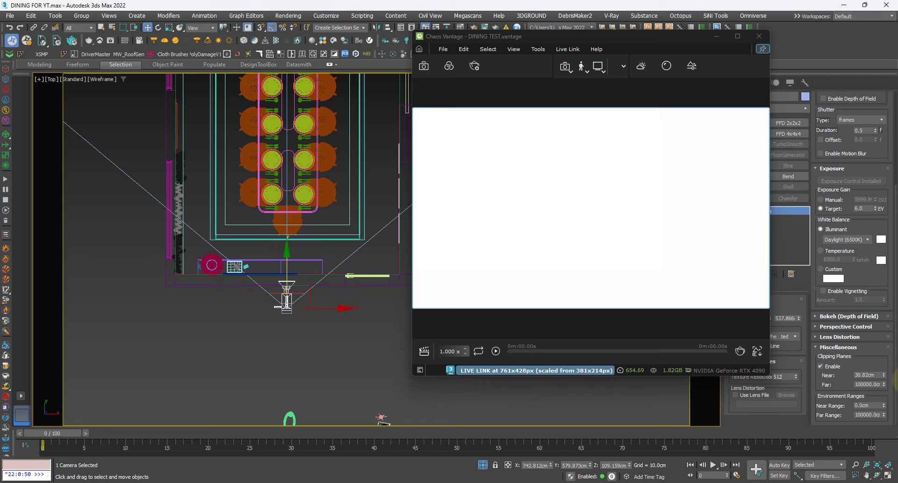
right_click(883, 375)
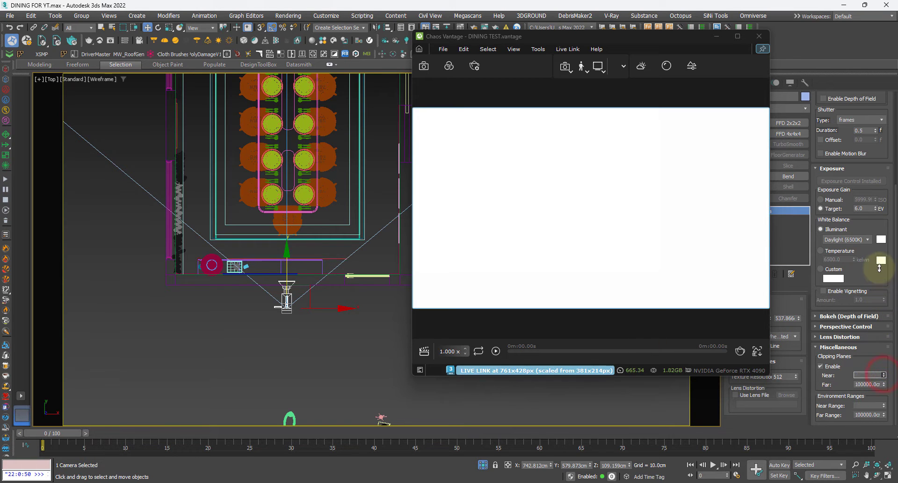
- Return to the physical camera view in default shading, truck the camera up to a height of about 111 cm, and shift the Chaos Vantage window
key(c)
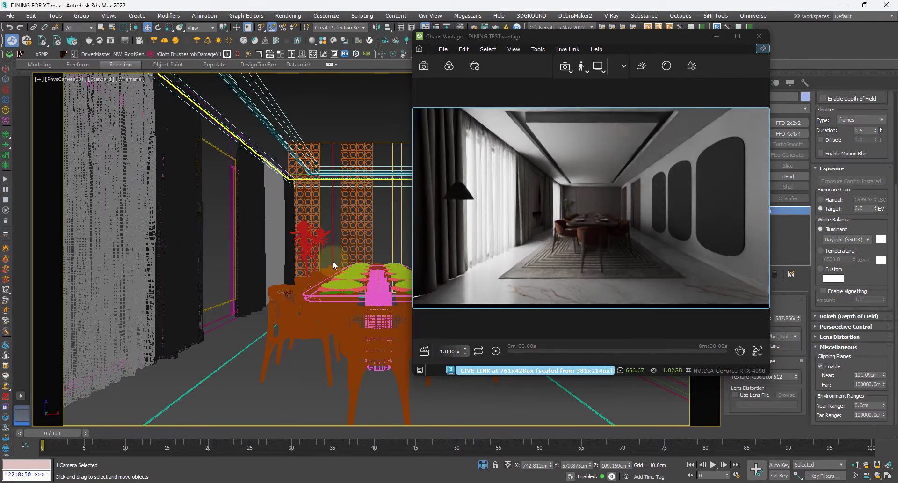
key(F3)
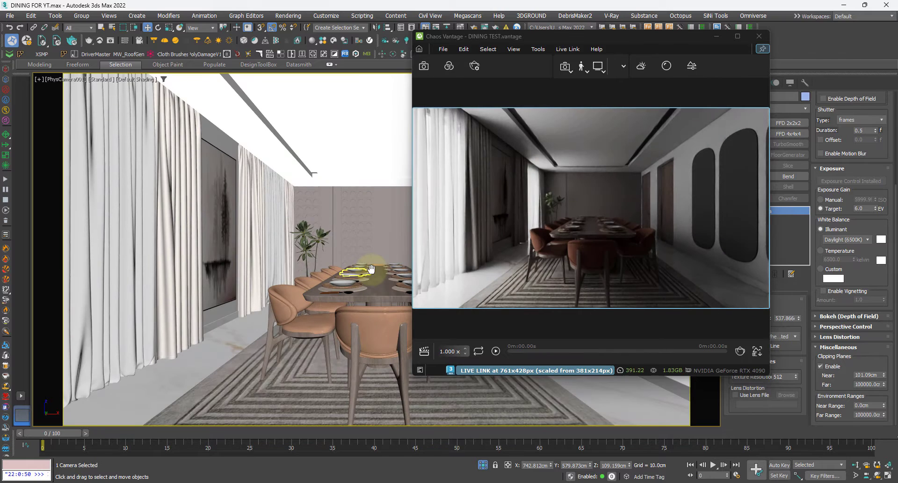
middle_drag(344, 301, 351, 296)
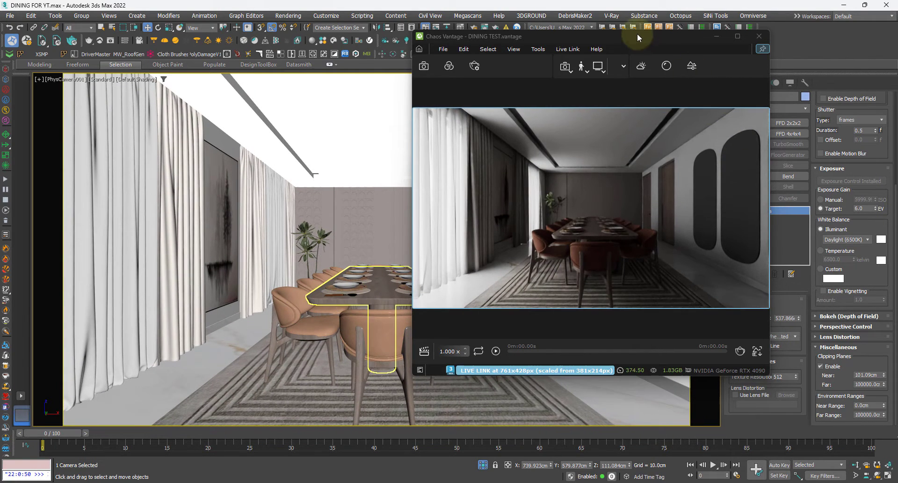
drag(637, 33, 598, 47)
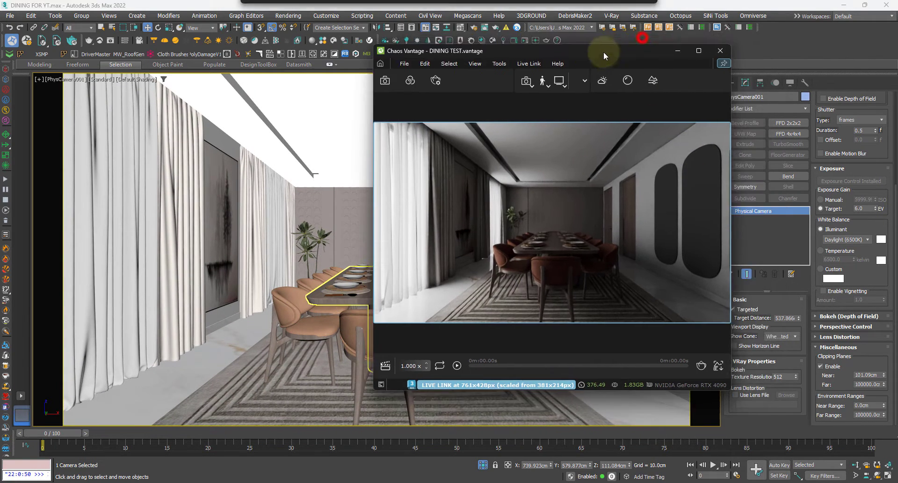
- Raise the exposure bias in Chaos Vantage's color corrections to 1.571, maximizing the window to judge the brightness
click(410, 84)
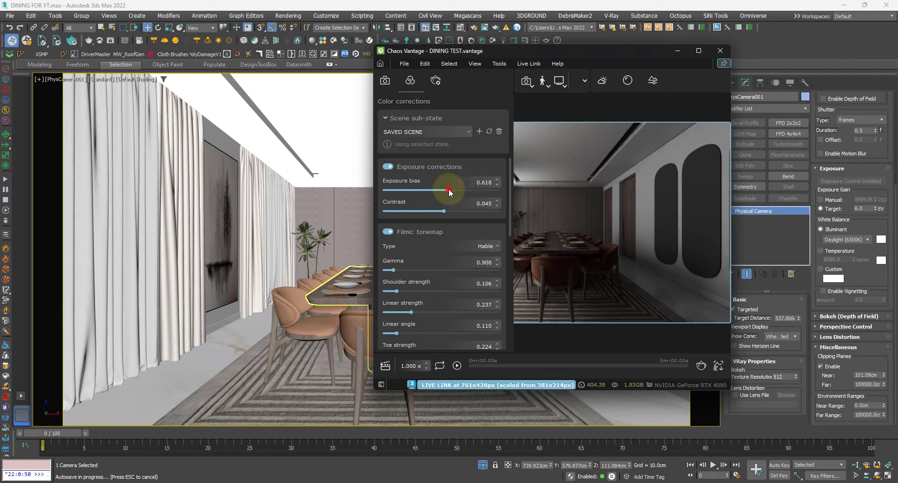
drag(449, 191, 458, 195)
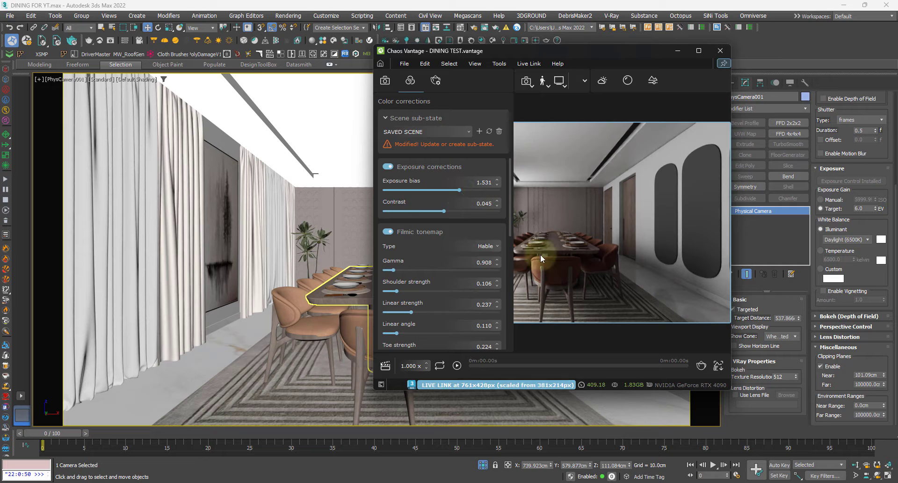
click(580, 110)
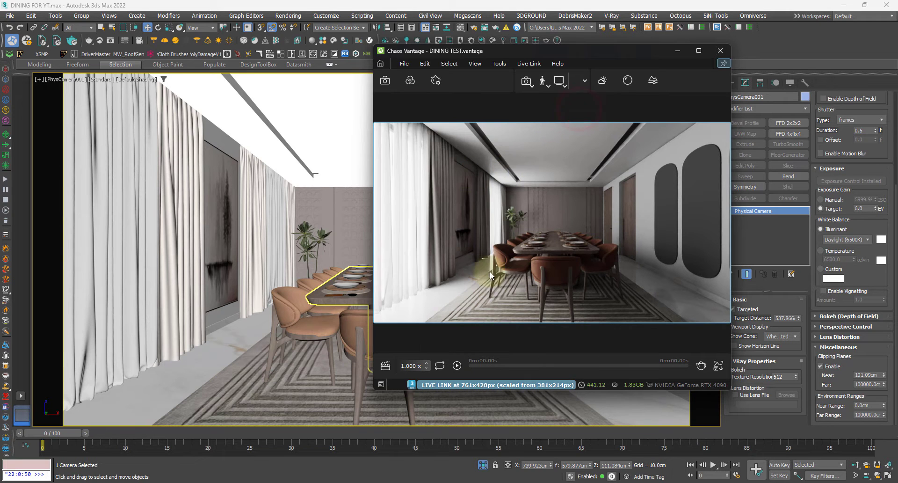
click(410, 81)
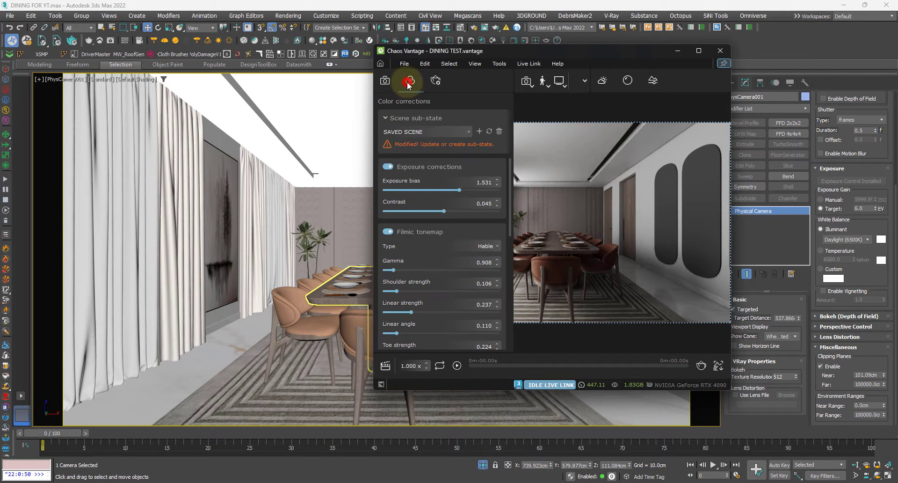
drag(460, 193, 461, 192)
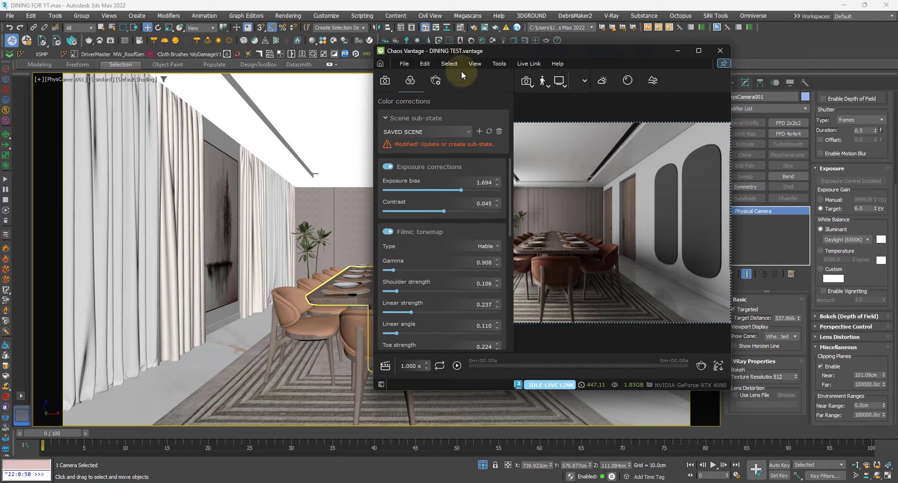
click(410, 80)
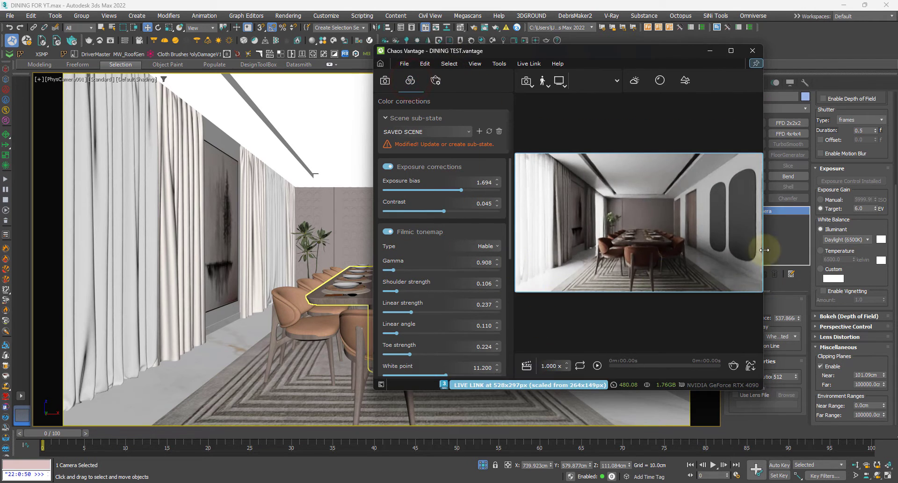
click(731, 51)
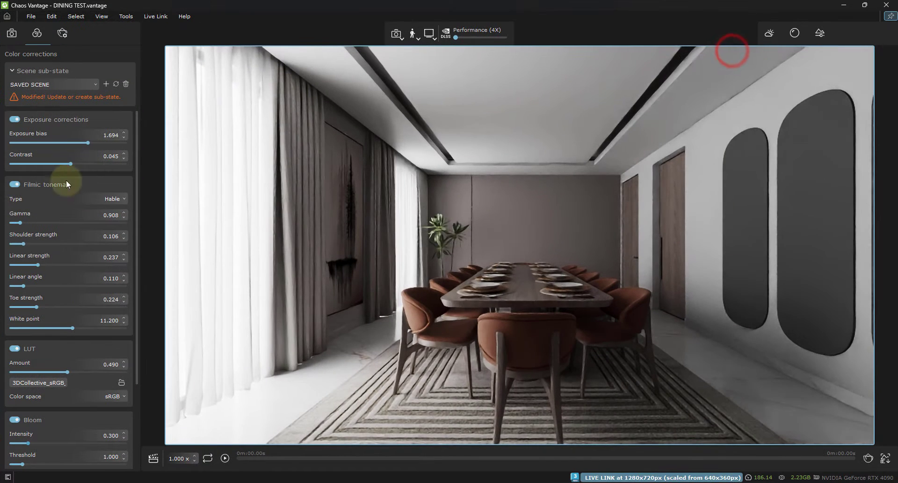
drag(86, 141, 86, 141)
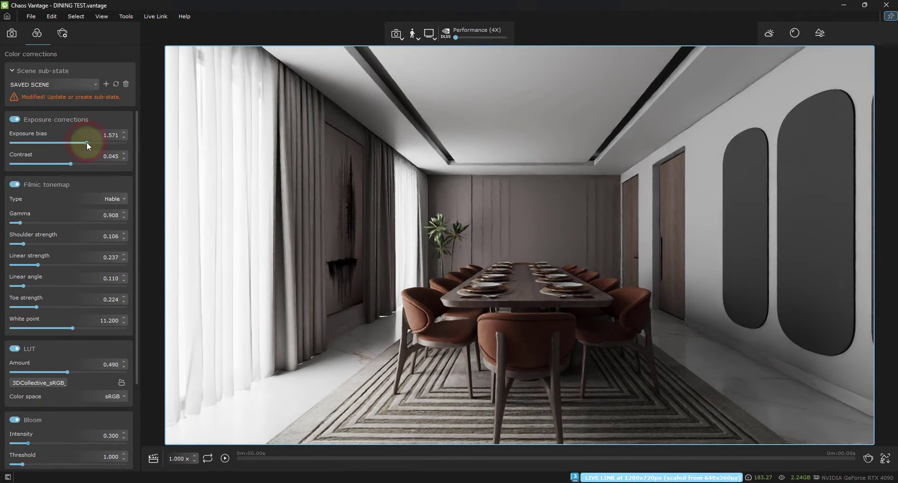
- Set the filmic tonemap's shoulder strength to 0.167, then save the Vantage scene and restore the window to its smaller size
drag(21, 222, 31, 244)
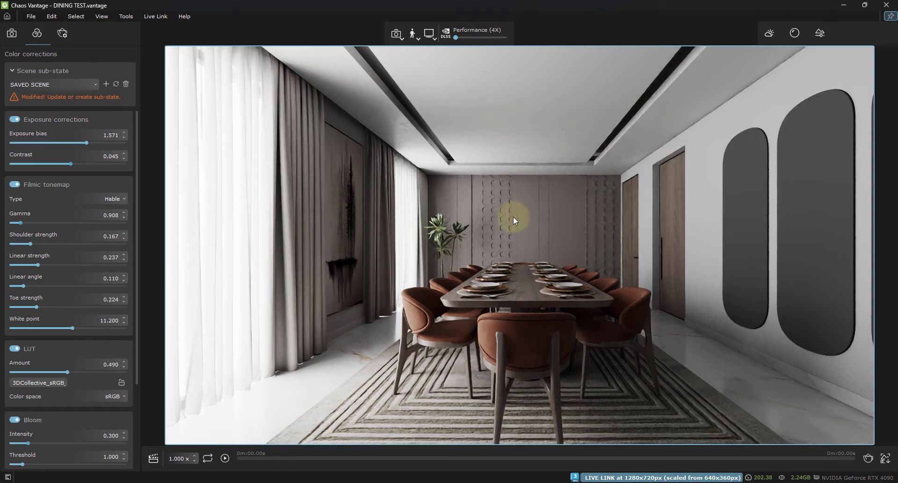
click(32, 17)
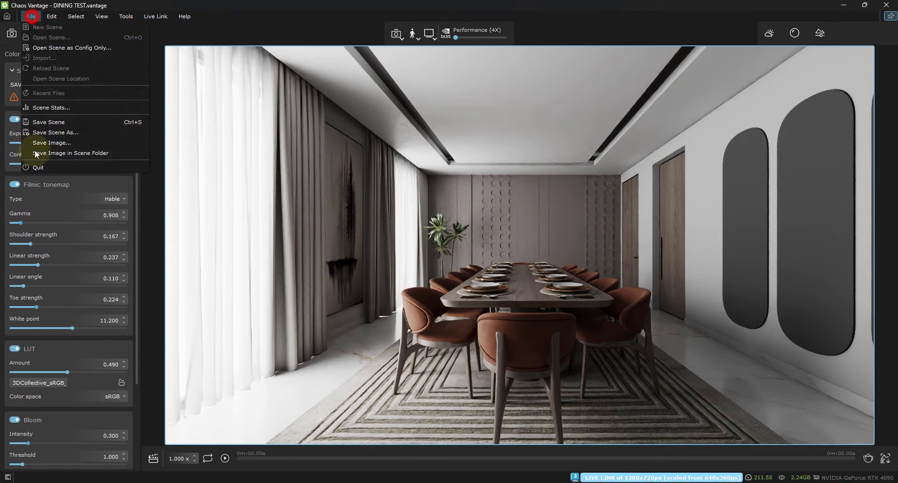
click(60, 120)
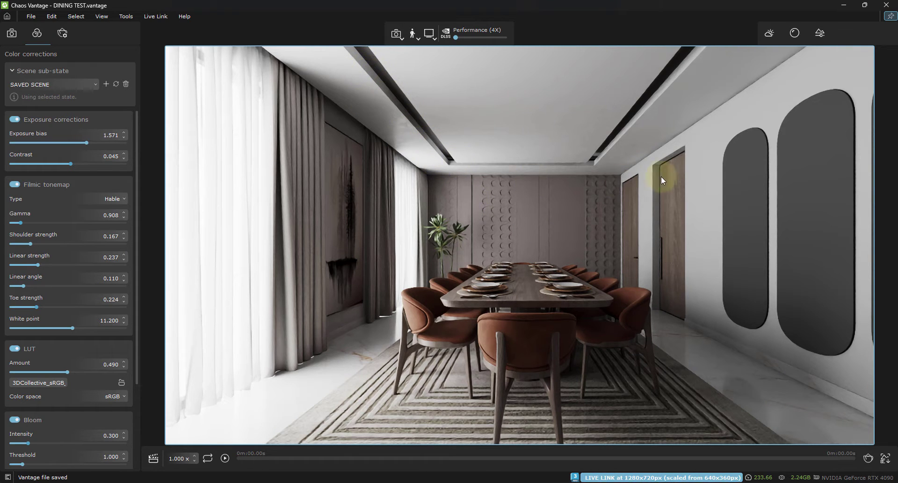
click(865, 5)
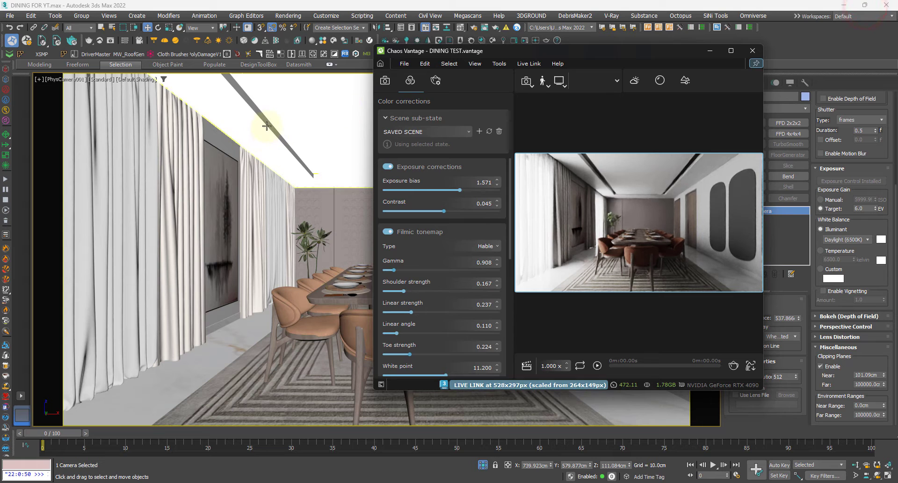
- Switch 3ds Max to the Perspective view and select the recessed strip inside the ceiling cove
click(311, 124)
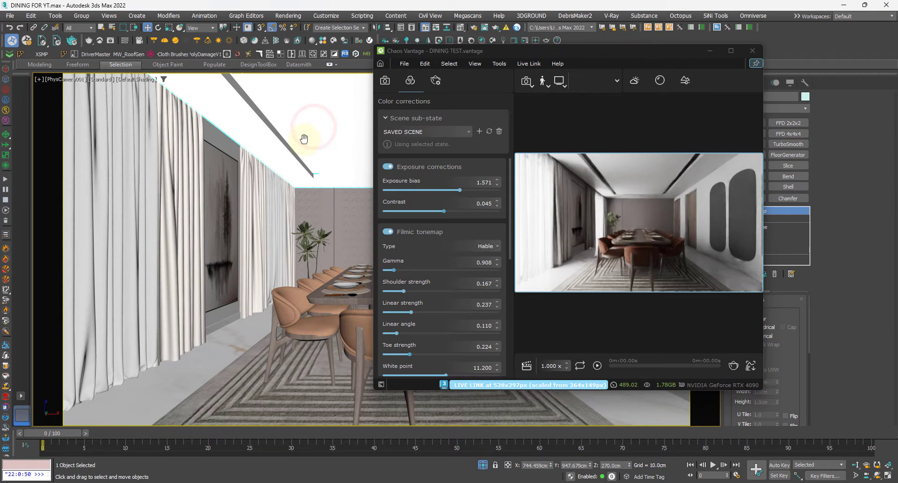
key(p)
scroll(300, 128, up, 5)
alt+middle_drag(326, 278, 276, 229)
click(260, 137)
alt+middle_drag(302, 254, 365, 227)
scroll(315, 250, up, 6)
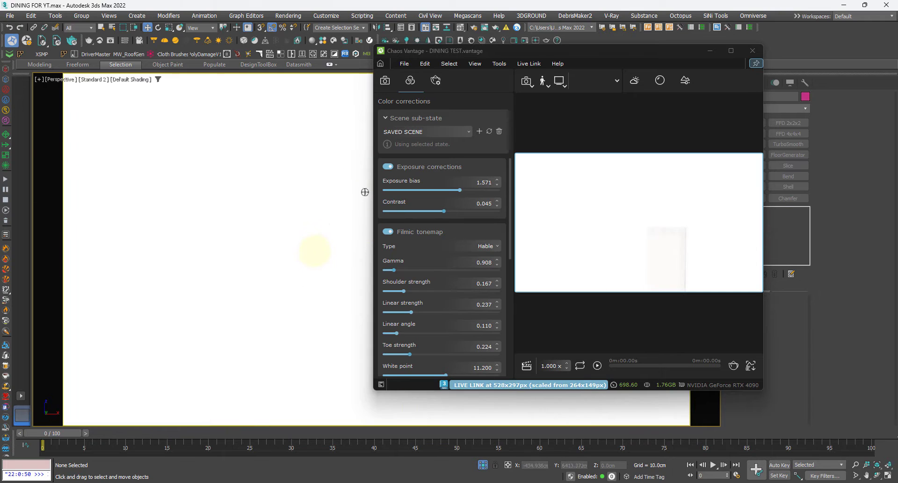
scroll(267, 168, up, 3)
scroll(271, 199, up, 8)
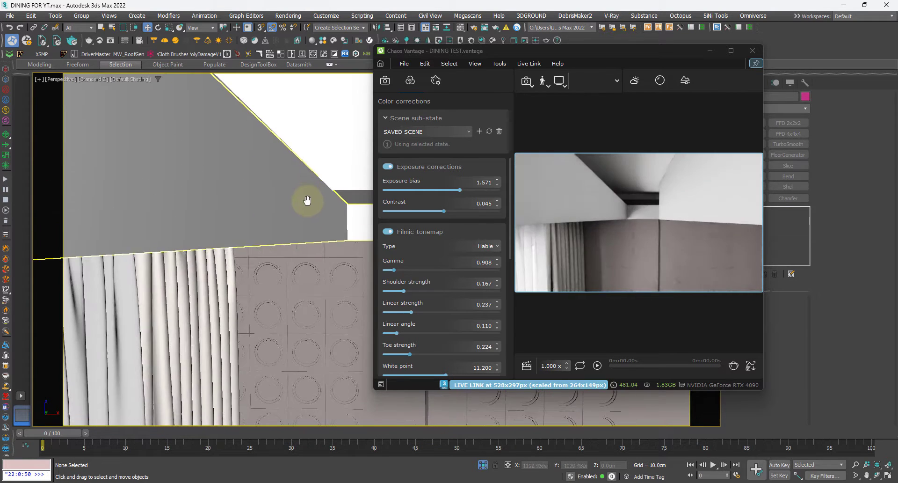
click(311, 227)
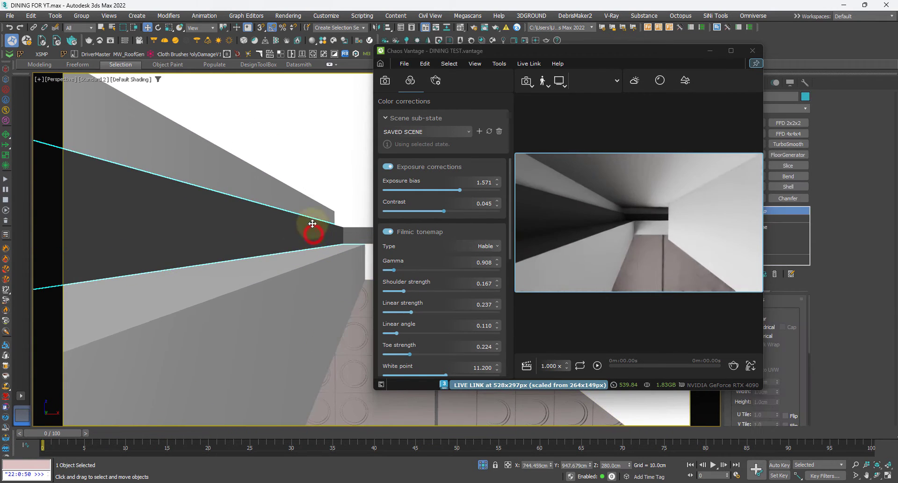
- Open the Material Editor and reset all of its material slots
scroll(305, 239, down, 4)
key(m)
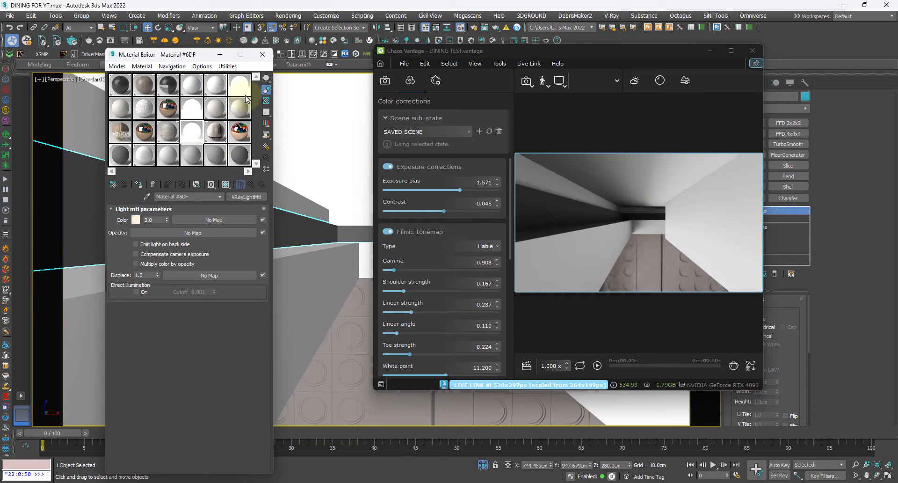
click(202, 67)
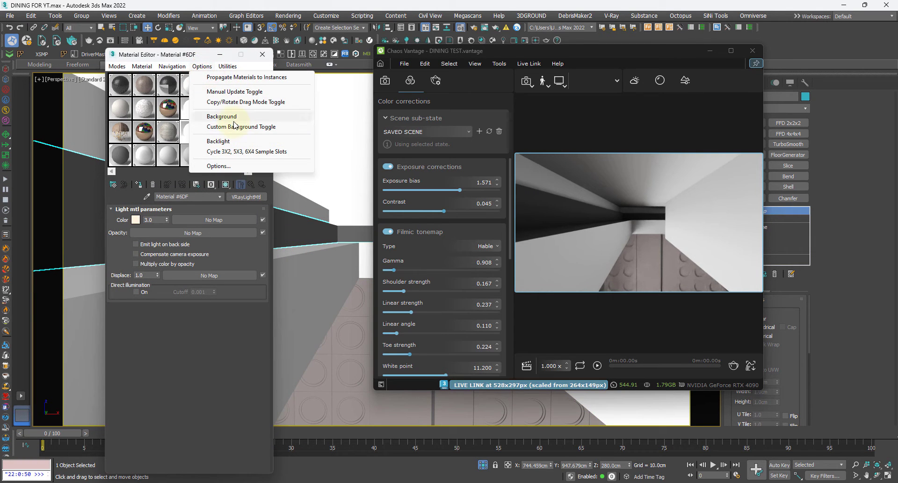
click(228, 66)
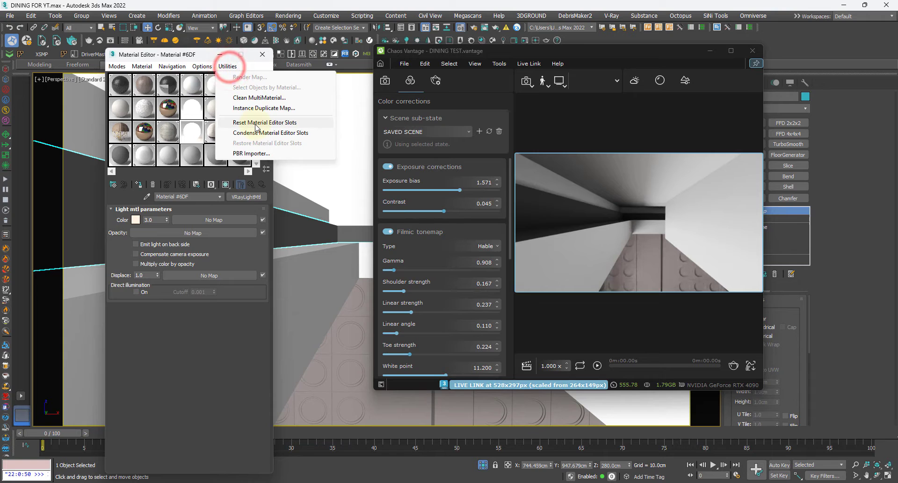
click(255, 124)
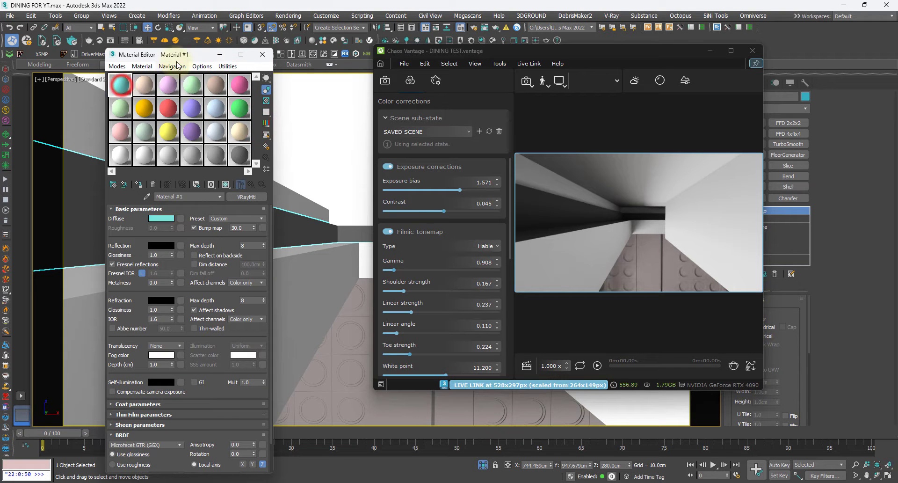
- Assign the first sample material to the selected cove strip, renaming the material FDG instead of replacing the existing one
drag(177, 55, 286, 62)
drag(229, 91, 119, 217)
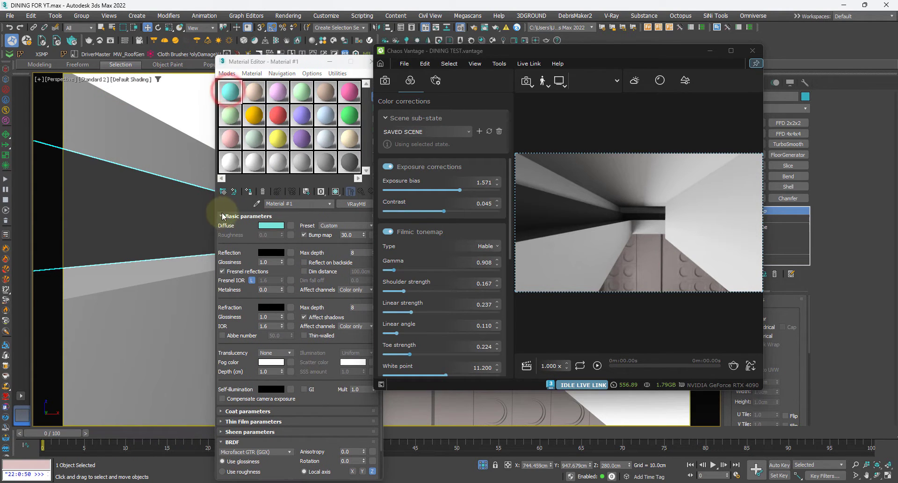
click(297, 62)
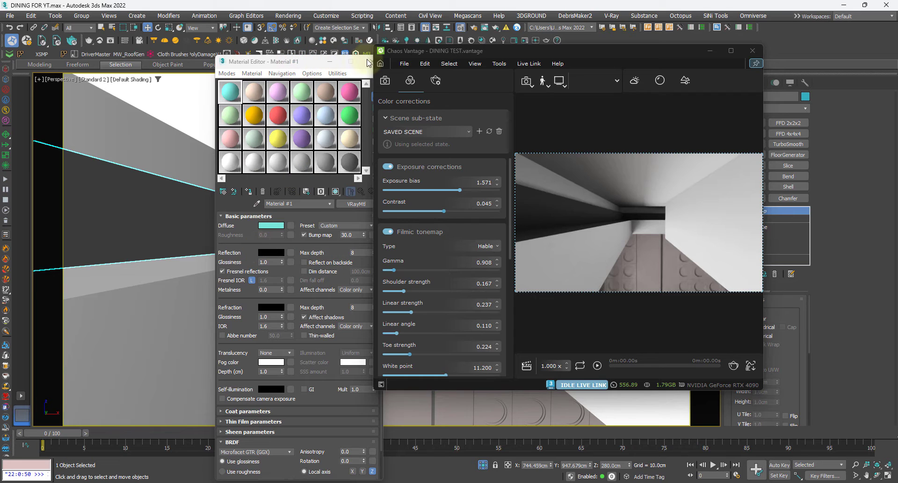
click(315, 62)
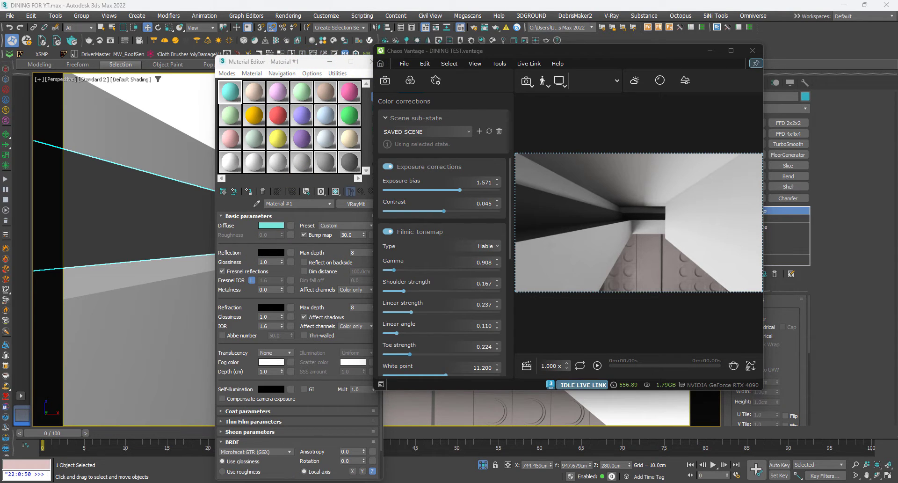
drag(435, 51, 487, 49)
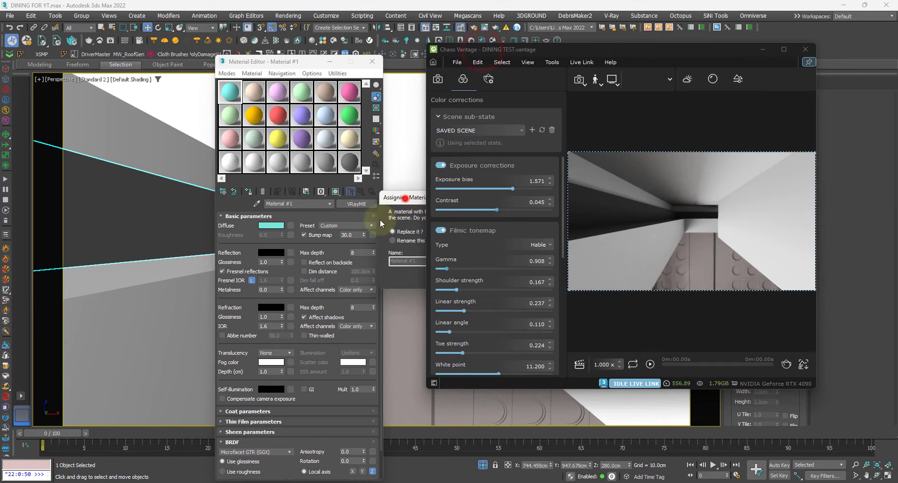
drag(405, 197, 108, 206)
click(120, 248)
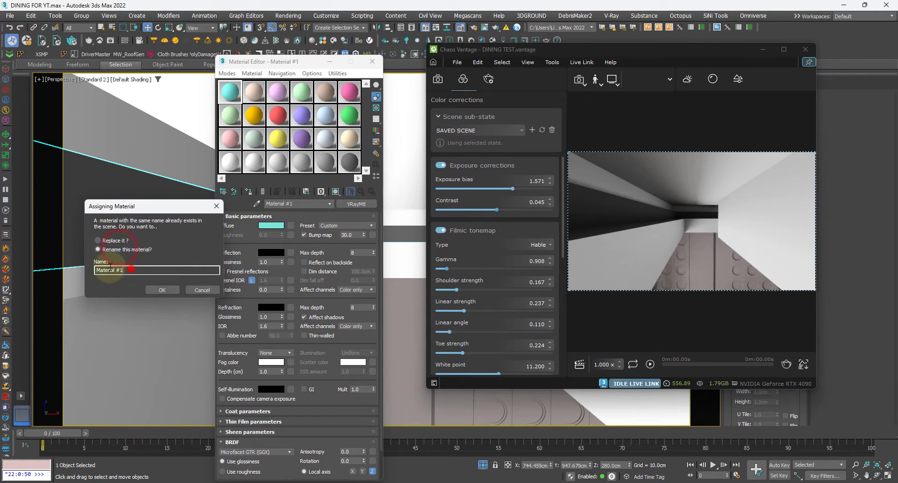
drag(131, 269, 96, 269)
text(FDG)
click(162, 288)
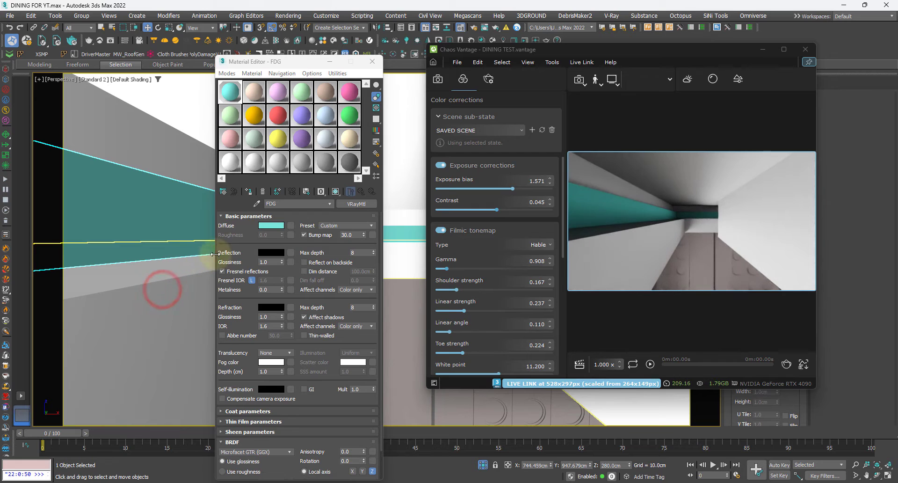
- Change the FDG material's type to VRayLightMtl
click(356, 203)
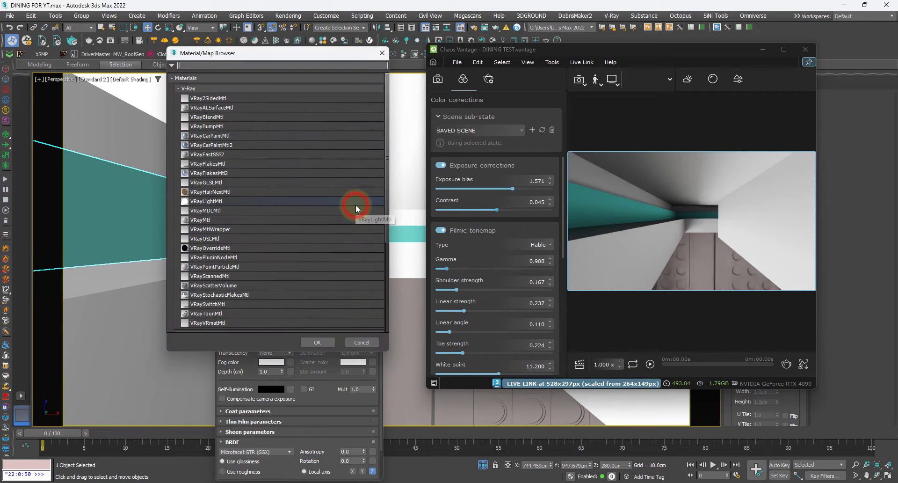
scroll(206, 213, down, 2)
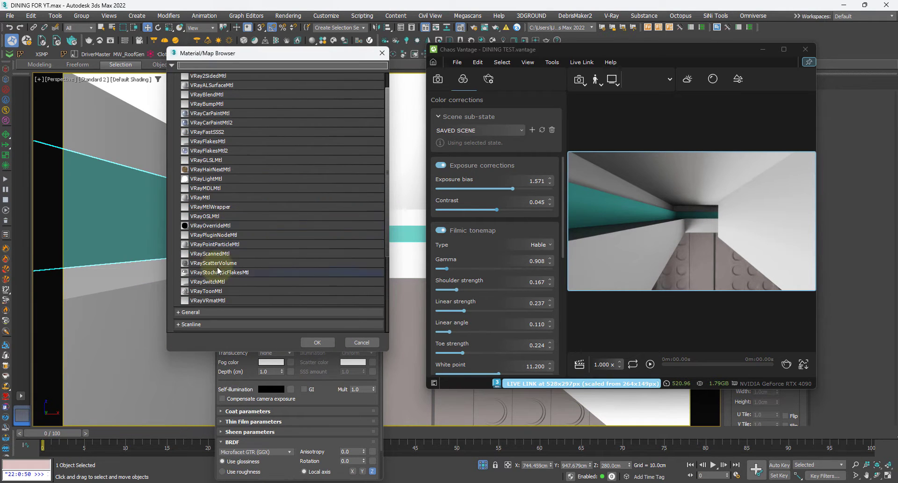
click(225, 176)
click(320, 343)
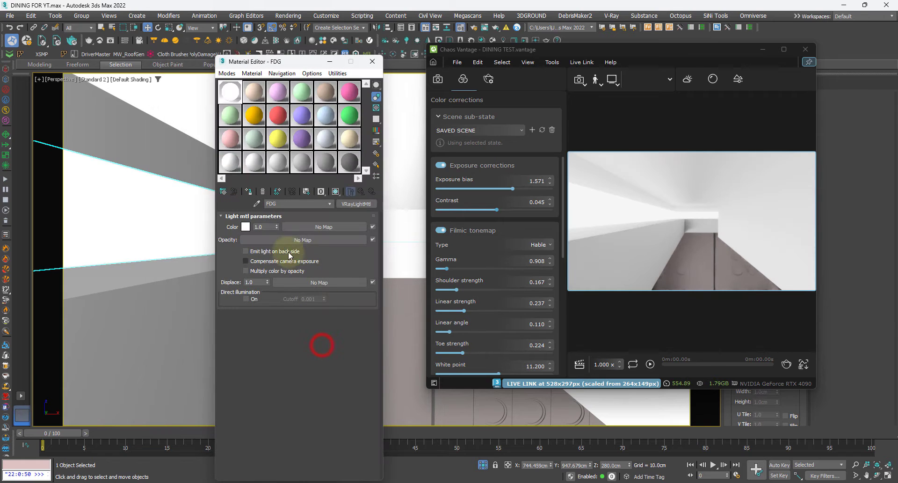
- Enlarge the FDG material's sample preview and set the light material's color multiplier to 5.0
middle_drag(162, 238, 174, 196)
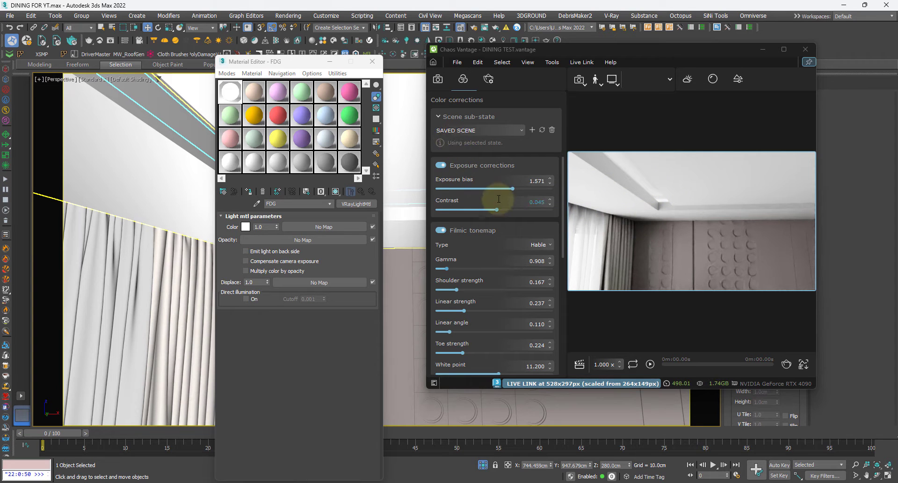
double_click(235, 91)
drag(372, 137, 108, 121)
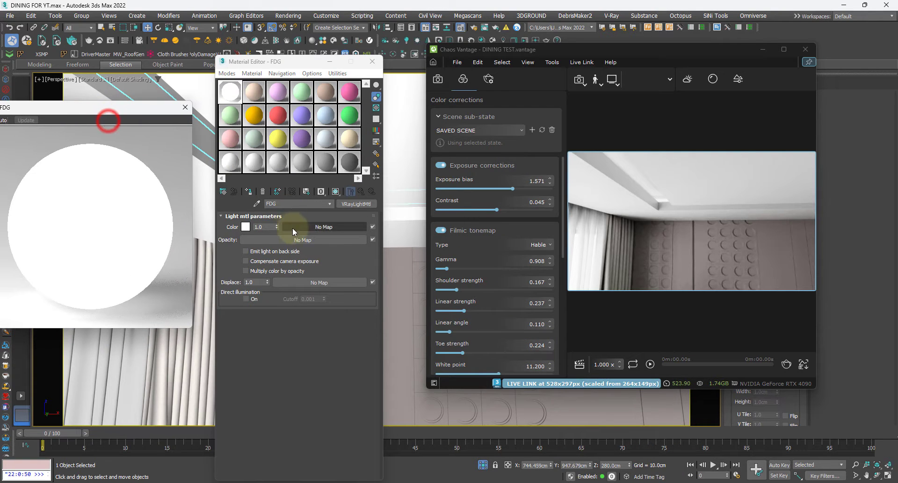
click(265, 226)
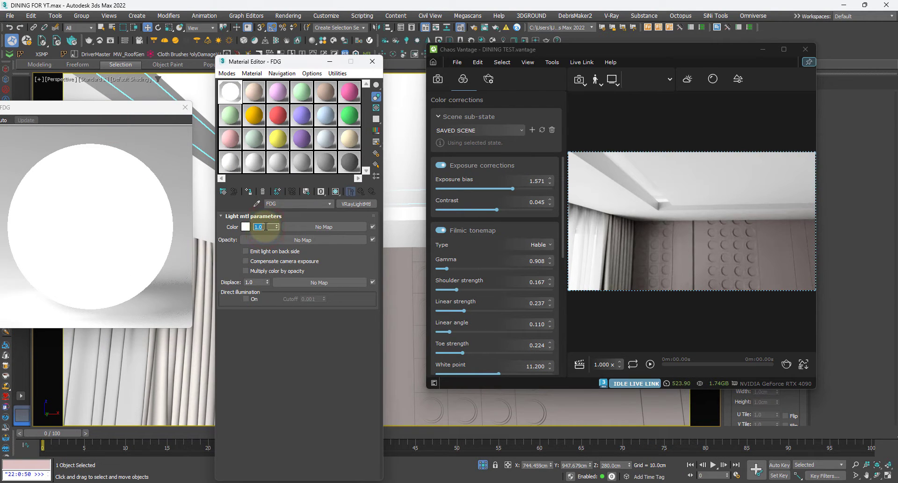
key(Return)
text(5)
key(Return)
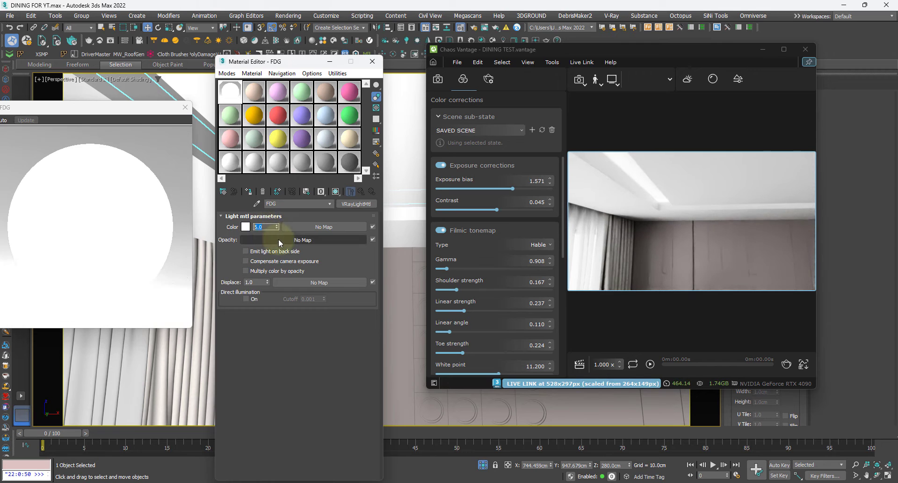
- Set the FDG light color's temperature to 5000 K and close the enlarged material preview
click(246, 226)
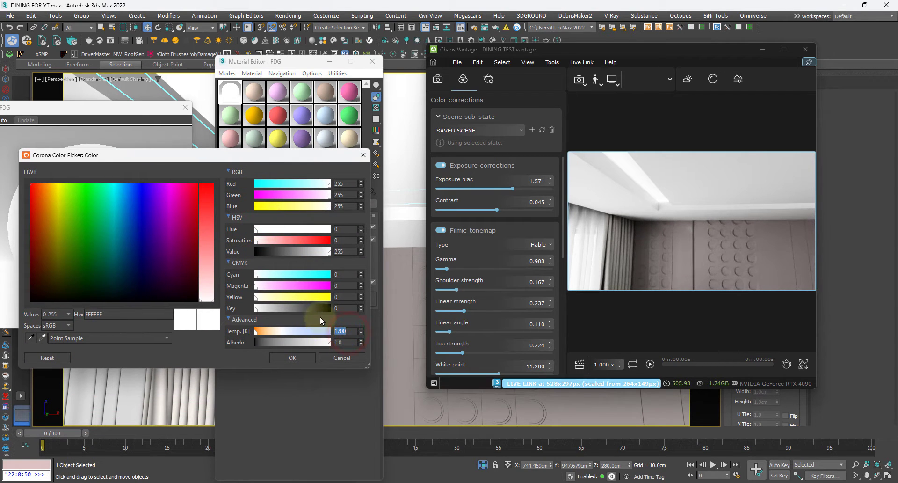
text(5000)
key(Return)
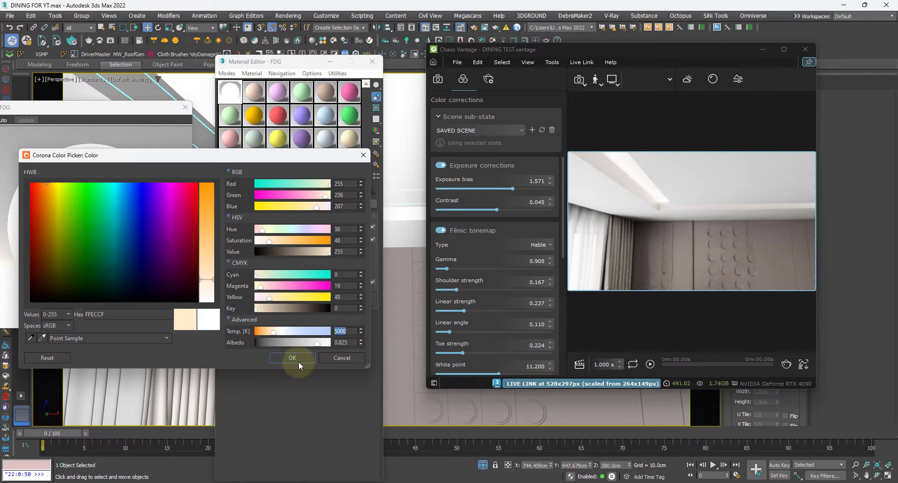
click(298, 361)
click(185, 107)
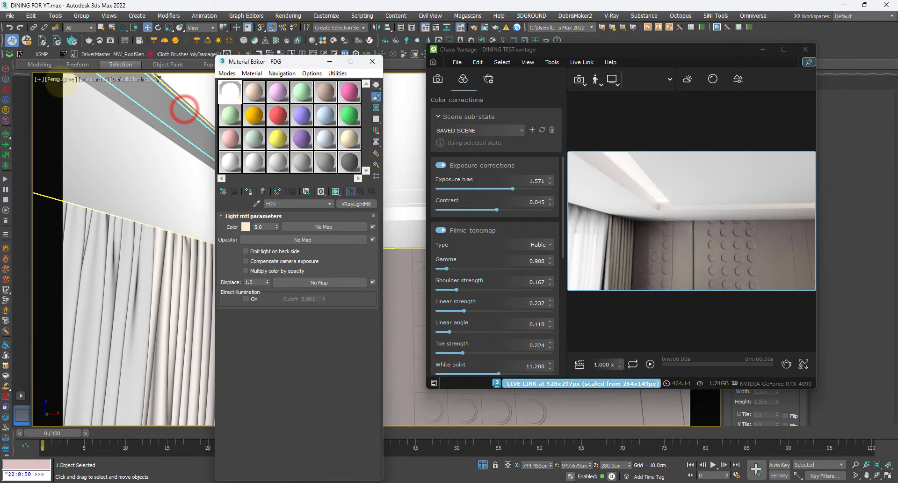
- Switch the 3ds Max viewport to PhysCamera001 and minimize the Material Editor
click(61, 79)
click(79, 89)
click(210, 89)
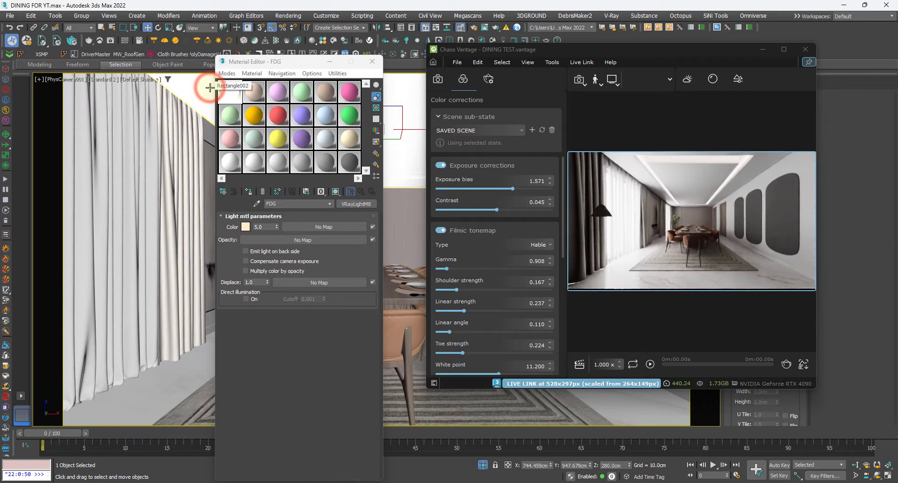
click(332, 62)
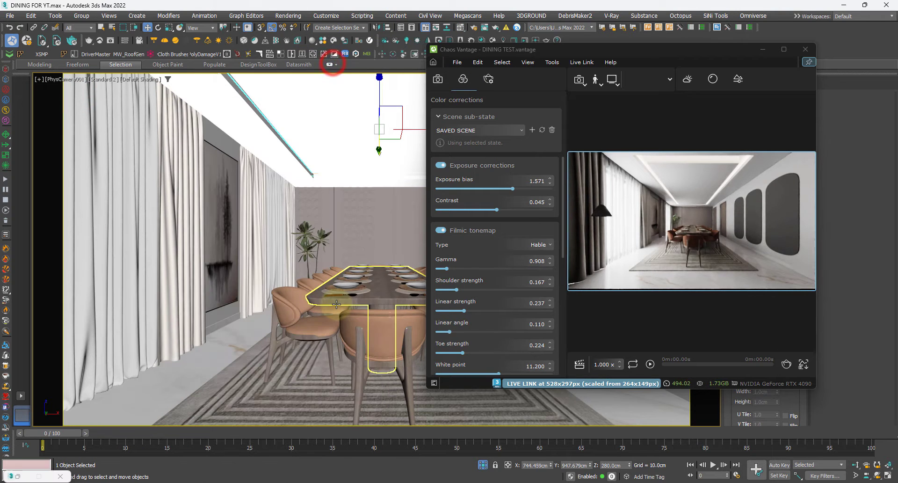
click(337, 304)
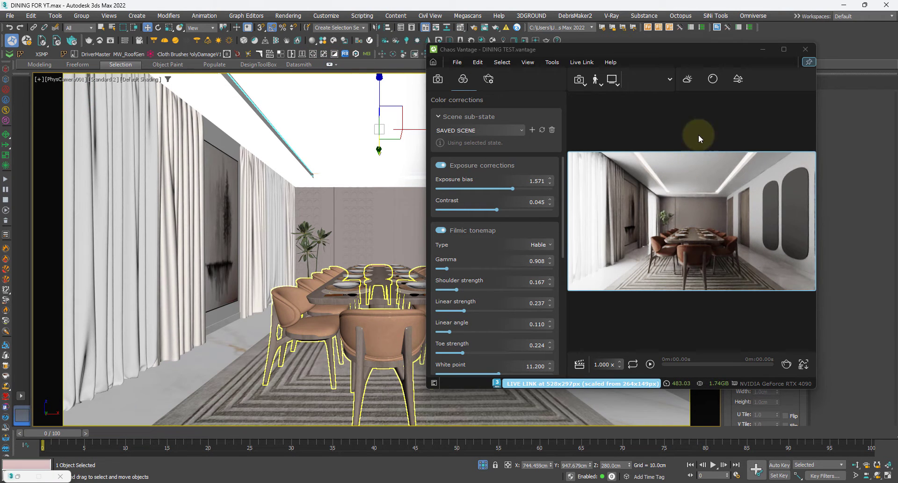
- Check the cove lighting in a maximized Chaos Vantage window, then restore it, hide the color corrections and move the window clear of the viewport
click(784, 50)
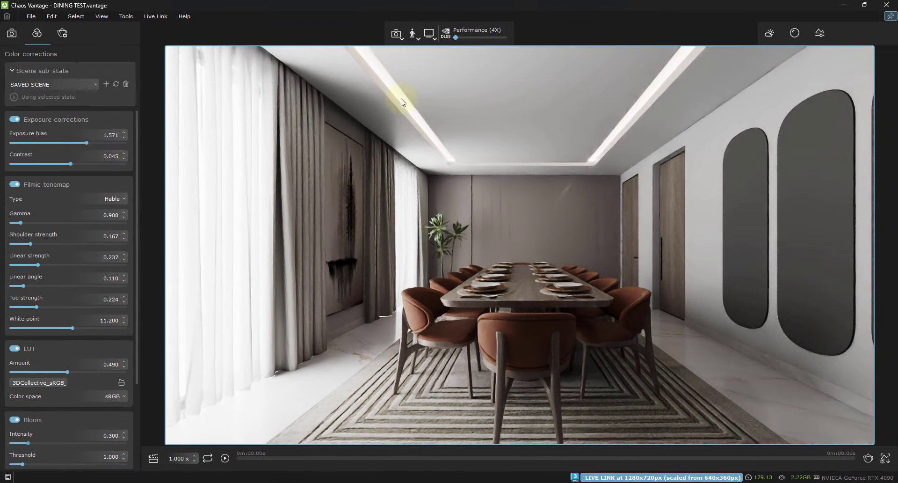
click(866, 10)
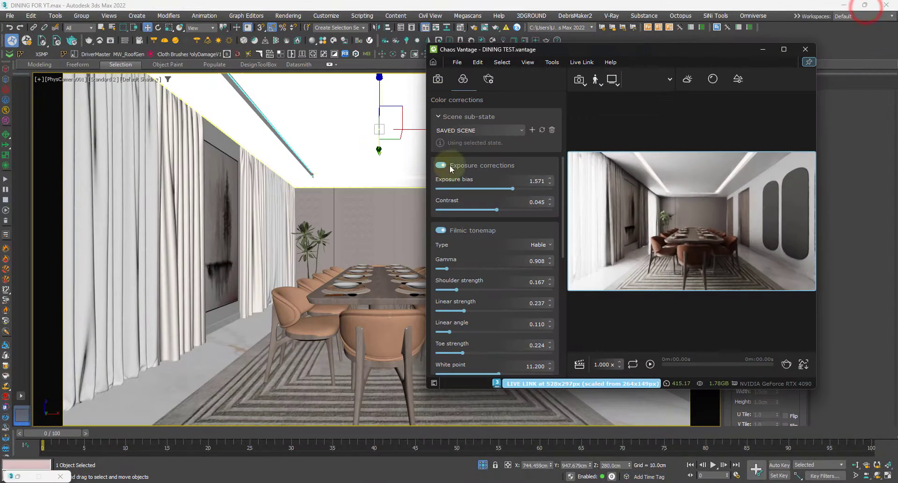
click(462, 81)
click(462, 82)
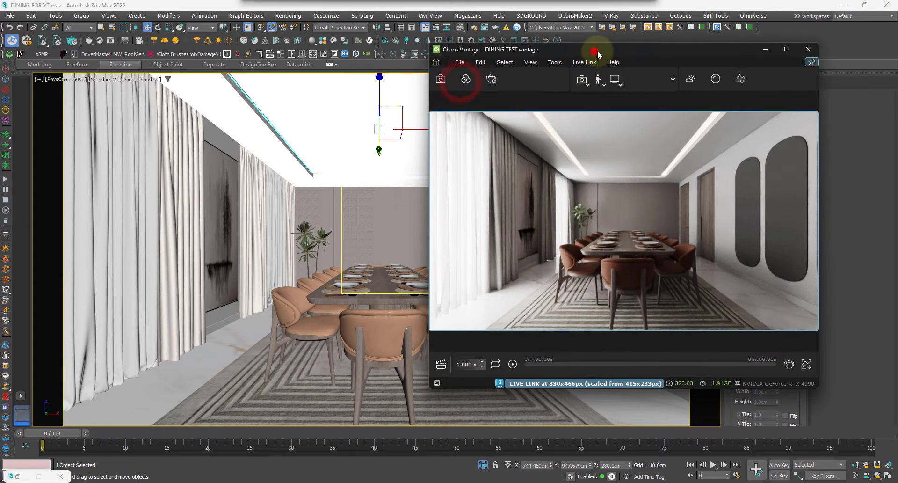
drag(597, 51, 678, 91)
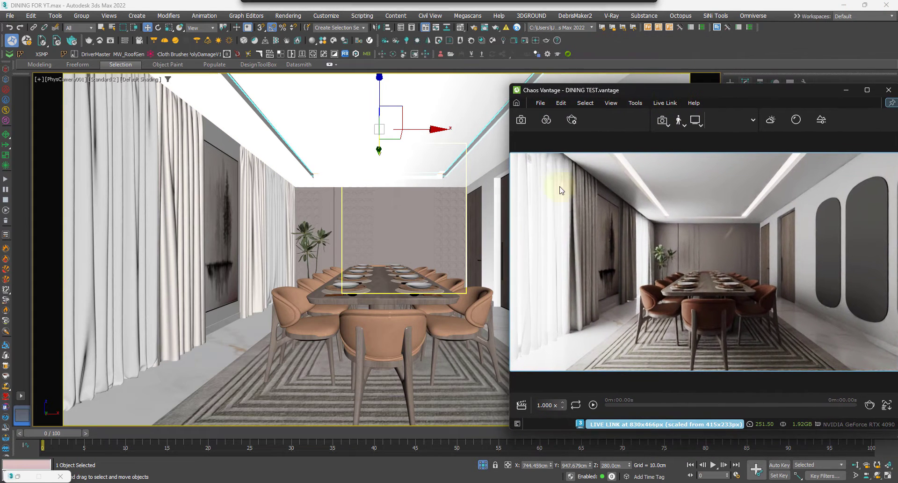
- Select the dining chair group in 3ds Max and set the active viewport to look through PhysCamera001
click(379, 340)
key(p)
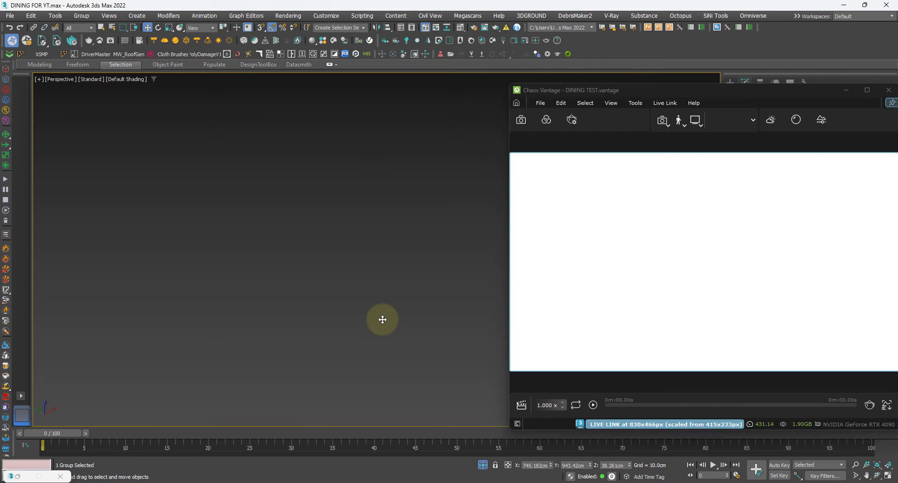
click(55, 77)
mouse_move(85, 89)
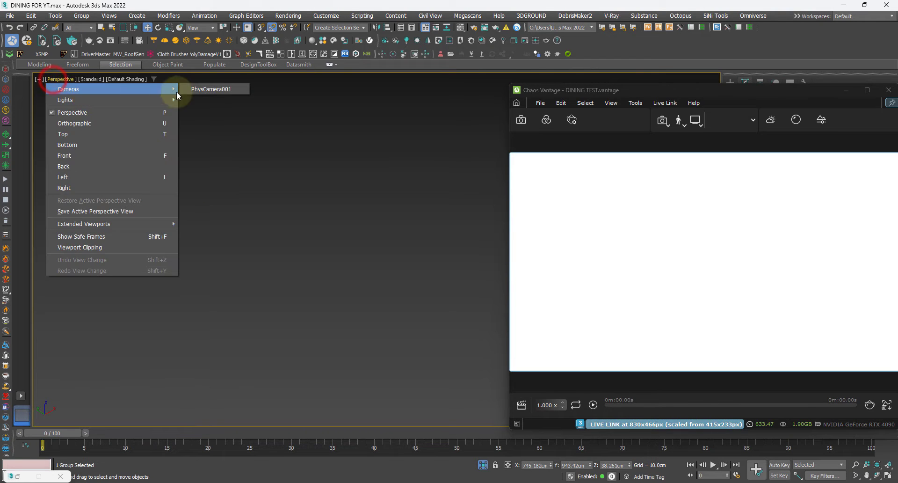
click(217, 88)
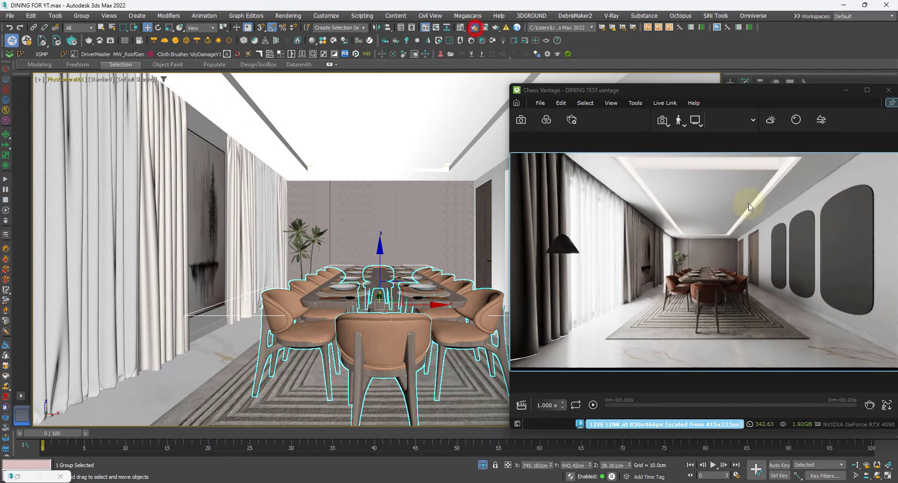
- Open Render Setup, and load the saved scene settings into Chaos Vantage as config only
click(474, 27)
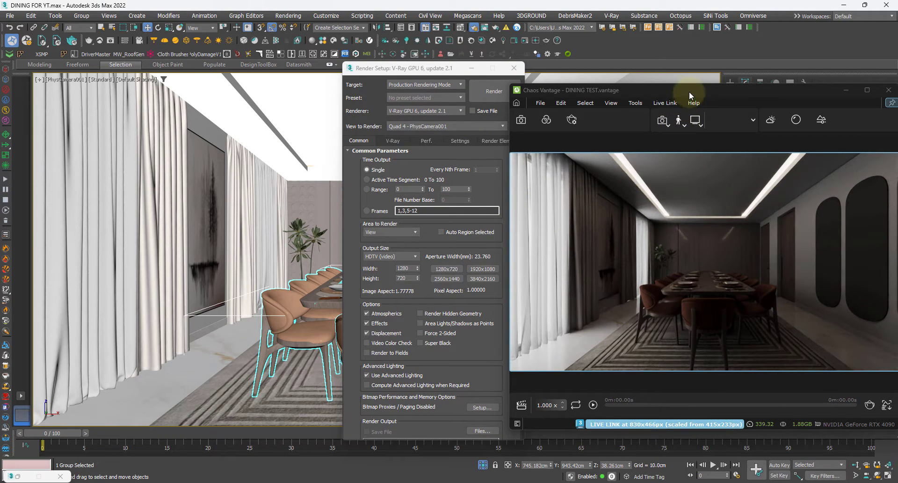
drag(689, 91, 642, 86)
click(494, 97)
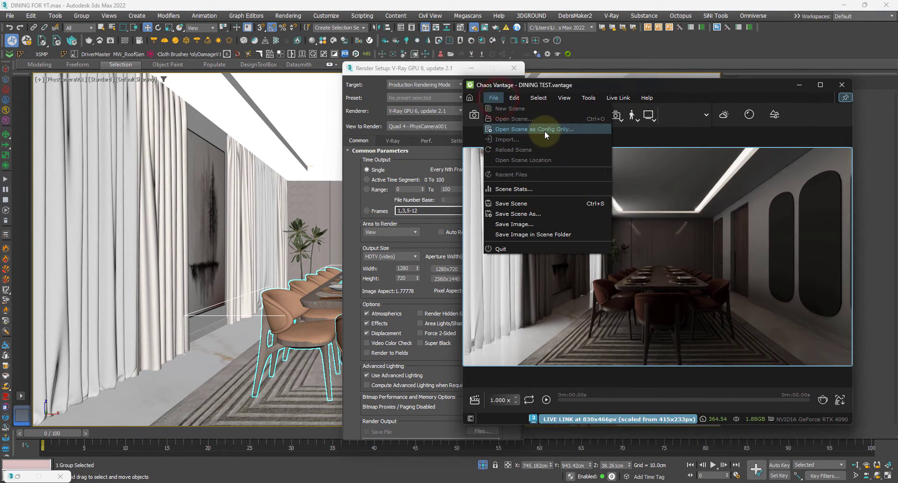
click(544, 130)
double_click(139, 76)
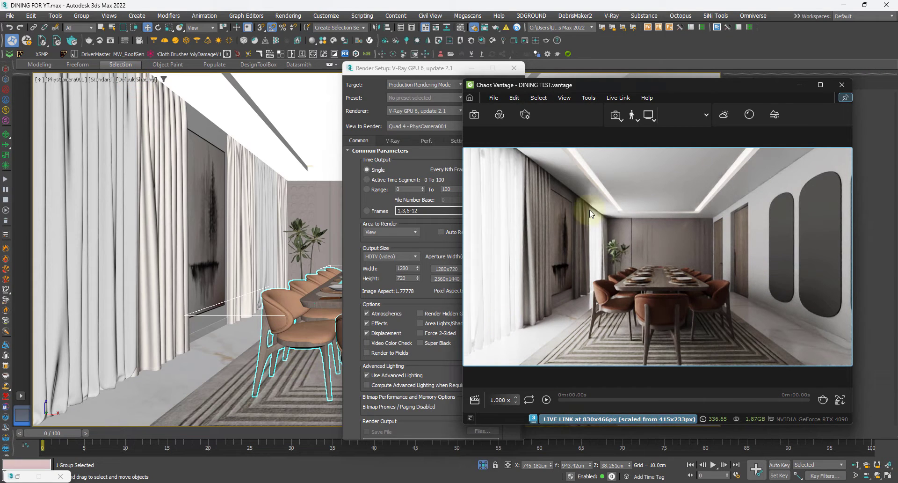
- Lock the view to render to Quad 4 - PhysCamera001 in Render Setup and minimize the dialog
drag(425, 70, 329, 66)
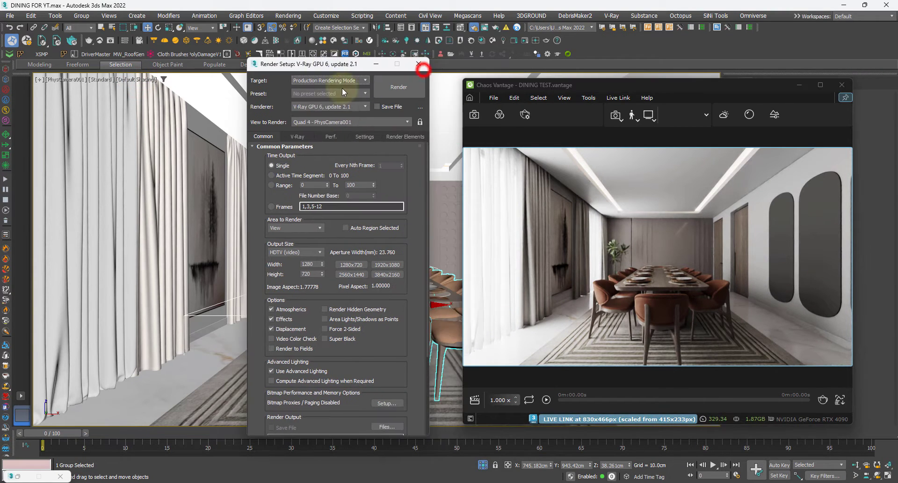
click(669, 276)
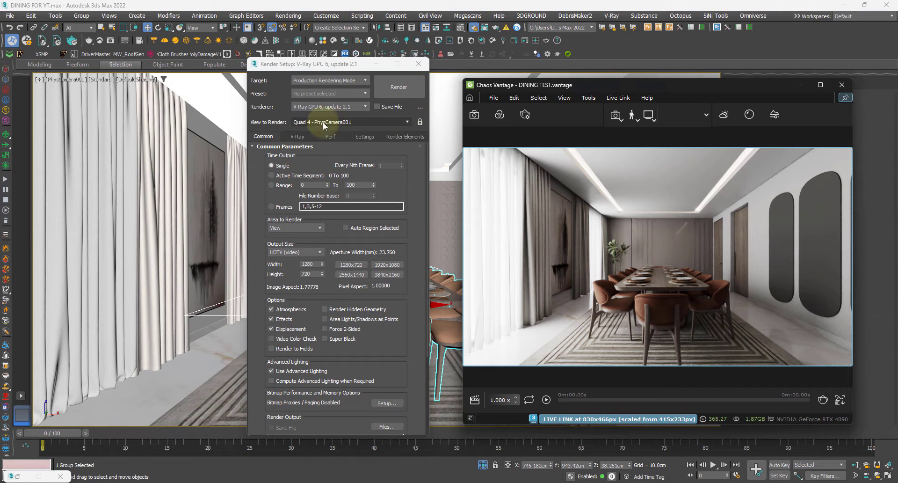
click(420, 123)
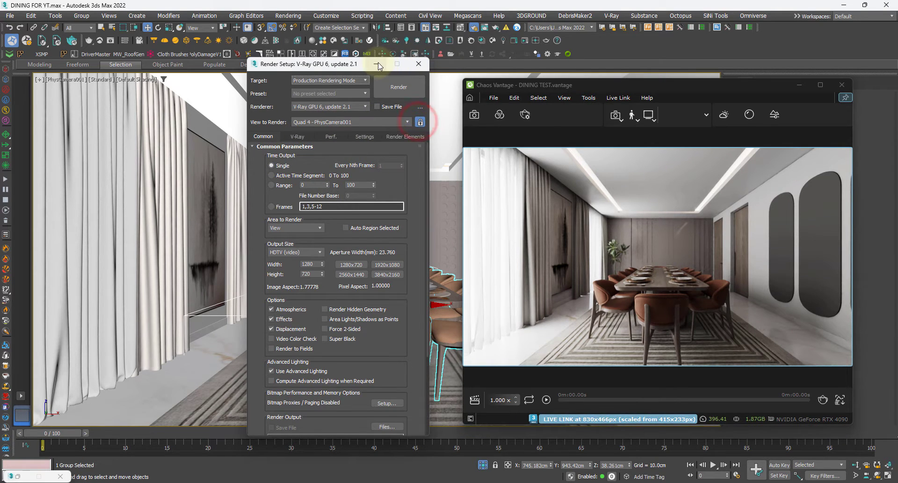
click(377, 64)
- Maximize the Left viewport, switch it to the Top view and clear the selection
key(alt+w)
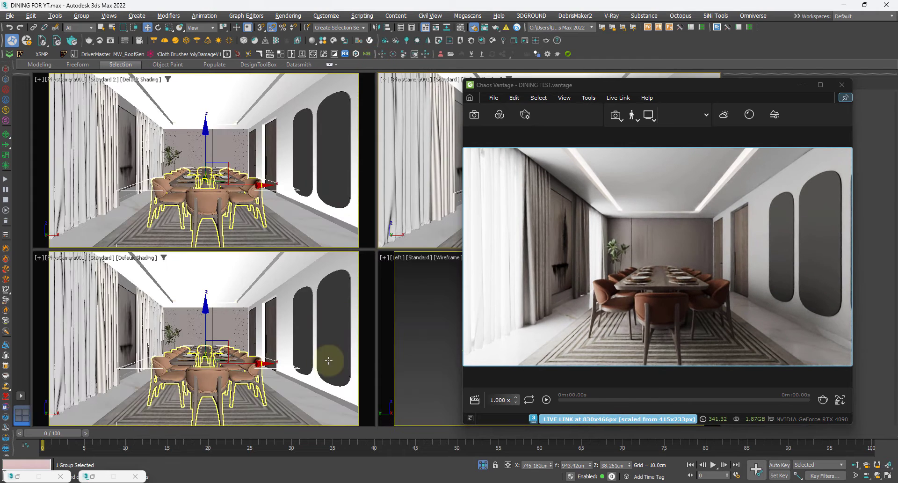
middle_click(257, 383)
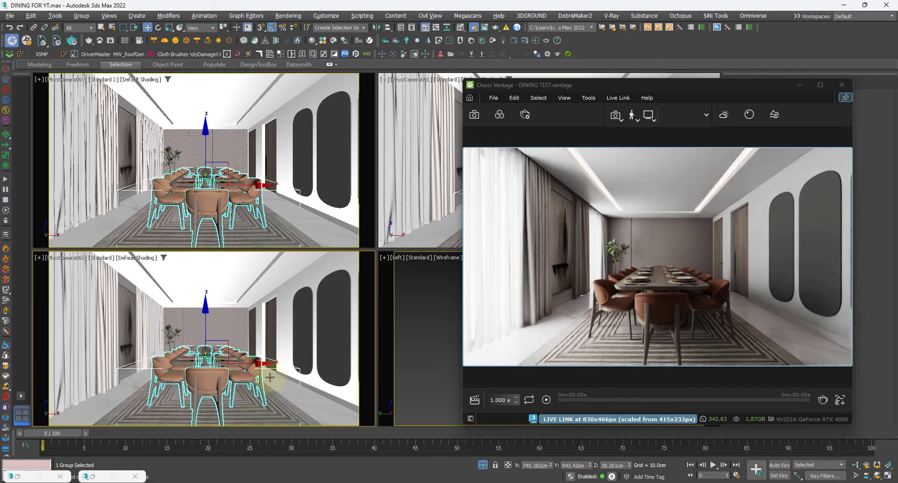
middle_click(433, 345)
key(alt+w)
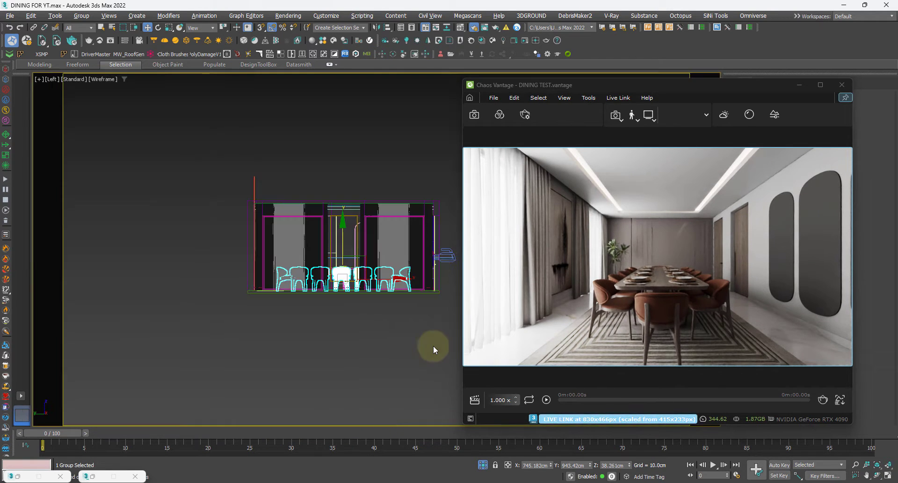
key(t)
click(206, 249)
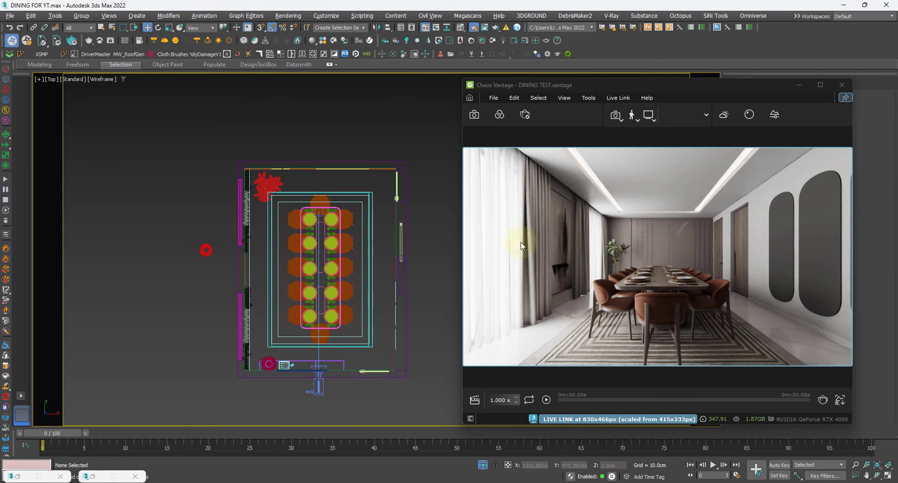
scroll(341, 292, up, 6)
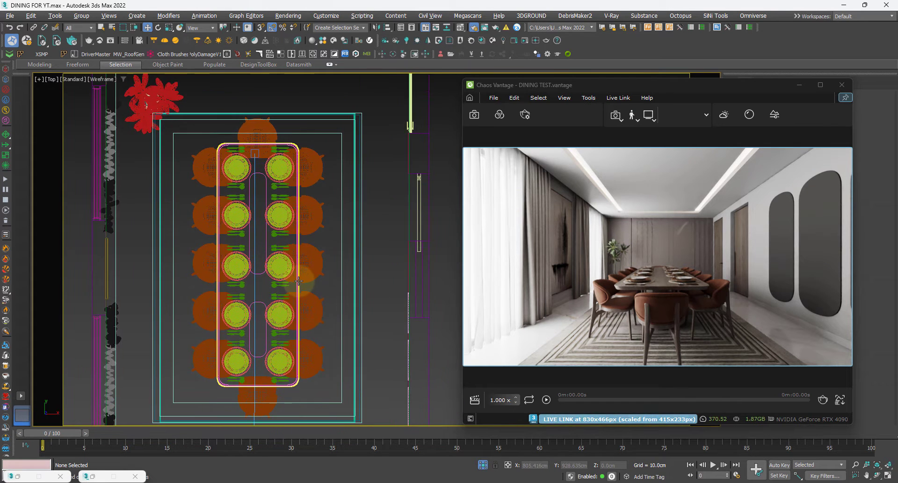
- Change the Top view to a shaded Perspective view and select a place setting on the dining table
key(F3)
key(p)
key(z)
alt+middle_drag(302, 264, 299, 201)
scroll(410, 282, up, 6)
alt+middle_drag(408, 283, 323, 304)
scroll(316, 310, up, 4)
click(230, 345)
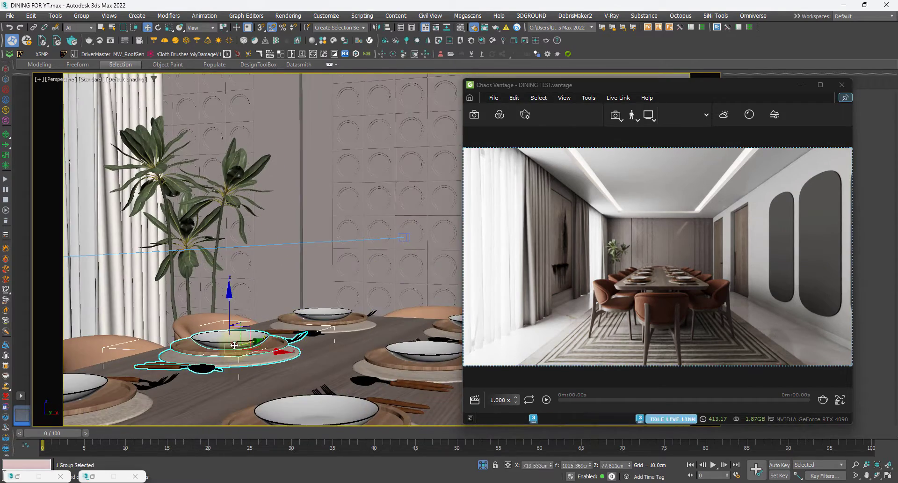
- Select the small round recessed downlight in the ceiling near the corner by the curtains
alt+middle_drag(262, 348, 138, 318)
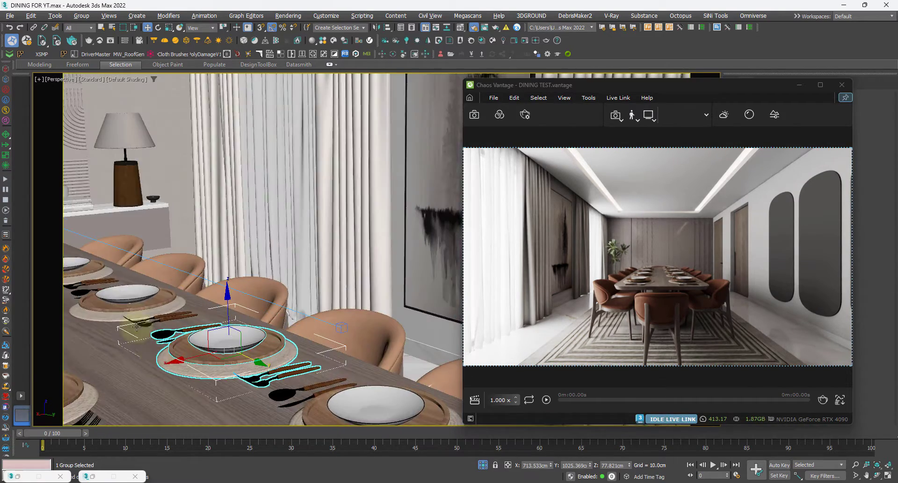
scroll(136, 200, up, 2)
key(z)
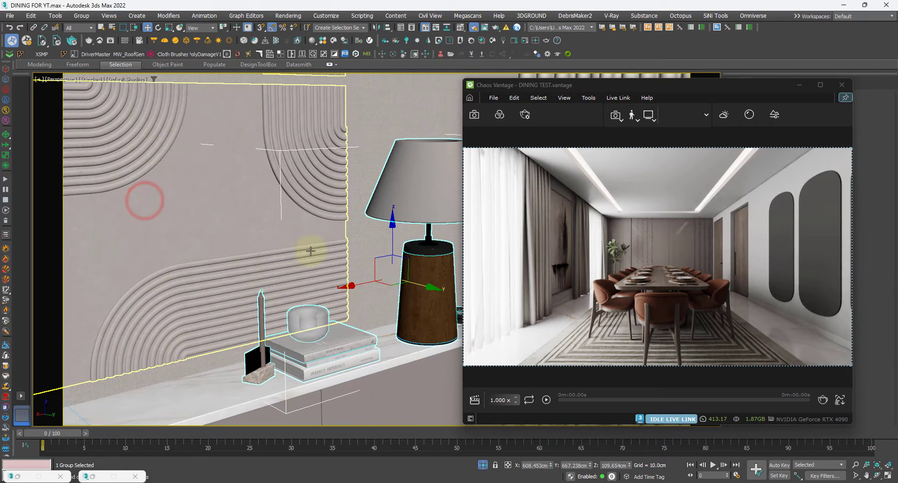
alt+middle_drag(311, 251, 166, 223)
scroll(169, 222, up, 1)
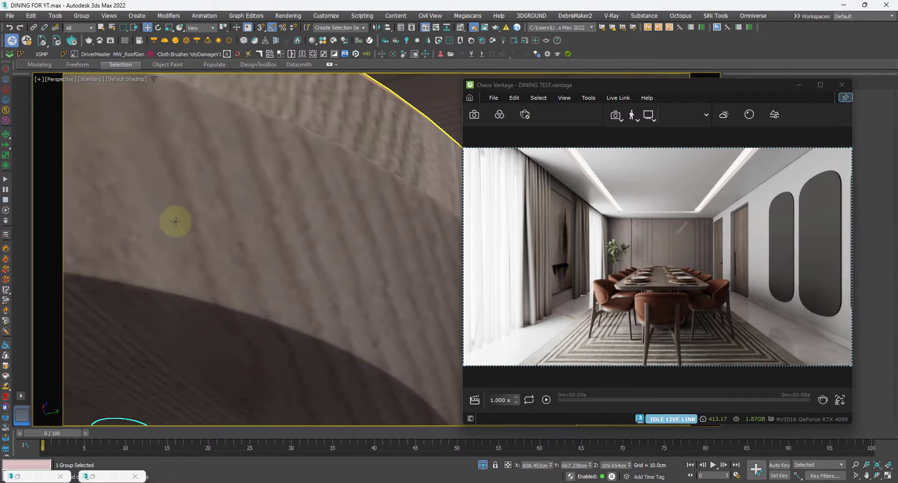
scroll(174, 220, down, 1)
middle_drag(191, 135, 217, 196)
scroll(229, 171, up, 2)
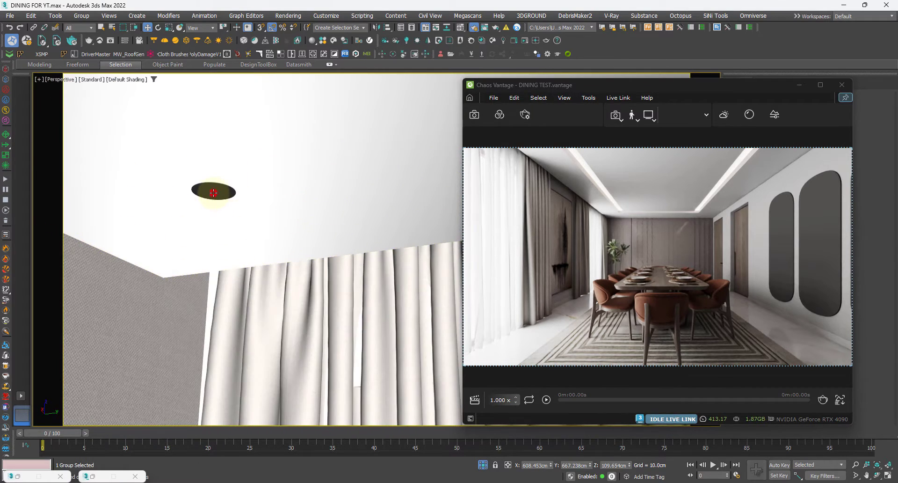
click(213, 192)
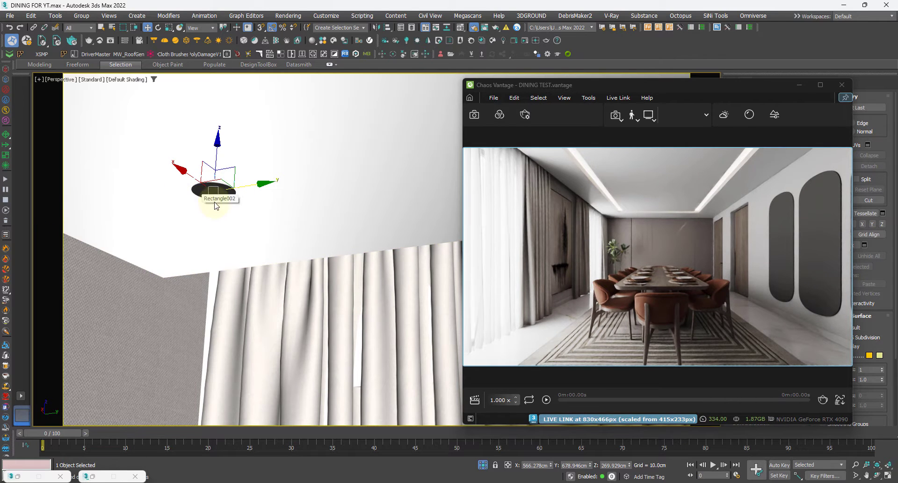
scroll(158, 213, down, 3)
alt+middle_drag(230, 223, 184, 218)
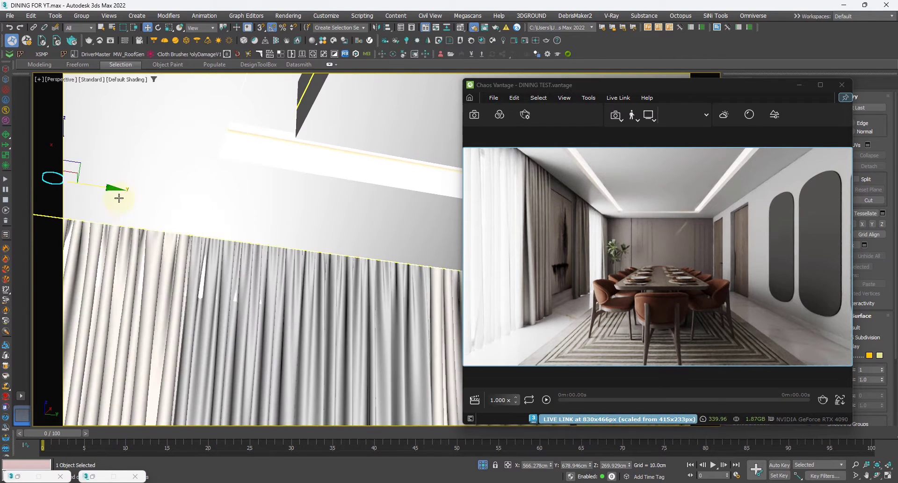
- Move the recessed downlight along Y to 918.307 cm in the Top wireframe view, between the curtains and the ceiling recess
drag(106, 187, 451, 254)
key(t)
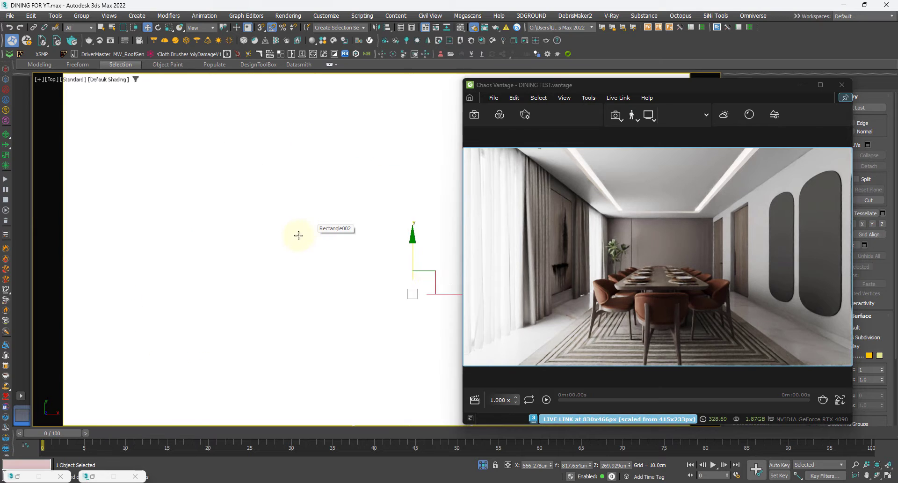
key(F3)
scroll(299, 244, down, 4)
scroll(326, 259, down, 4)
drag(320, 211, 334, 120)
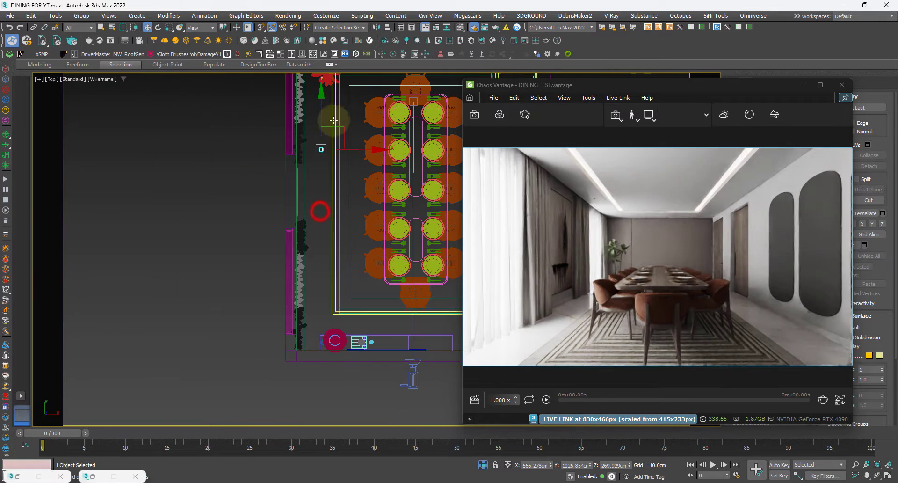
middle_drag(329, 149, 327, 240)
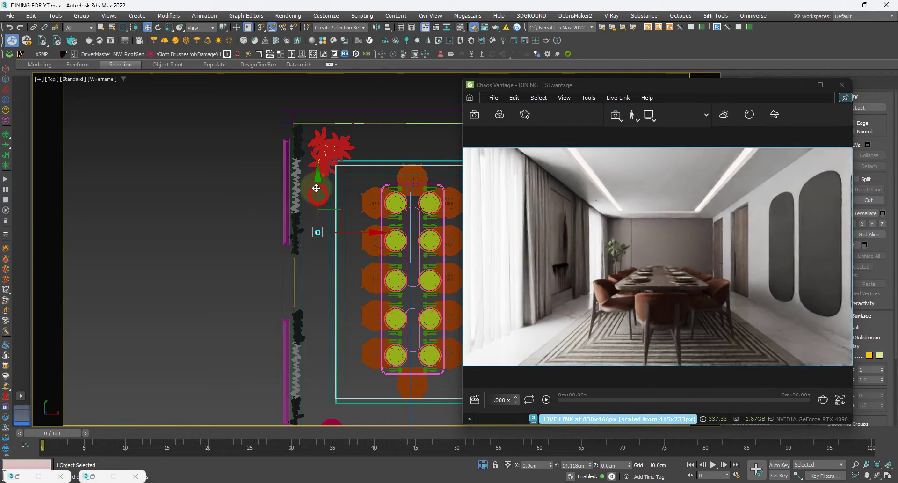
drag(318, 195, 318, 252)
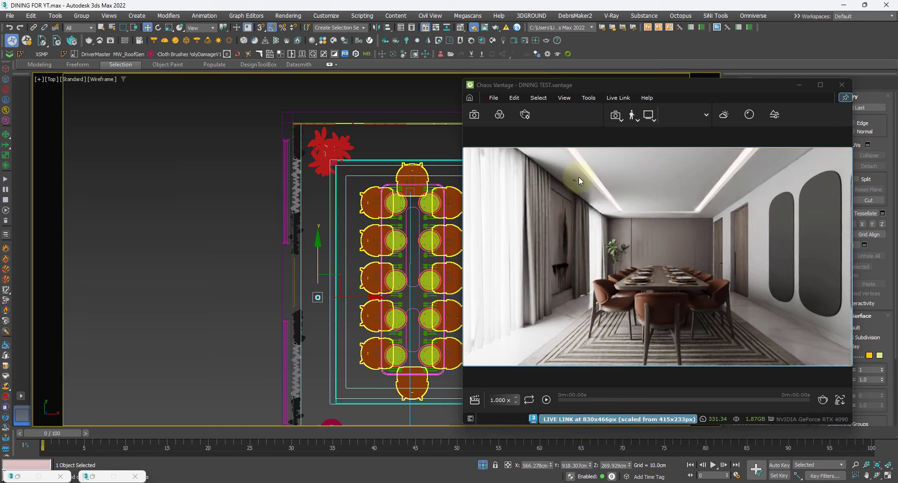
scroll(287, 276, up, 5)
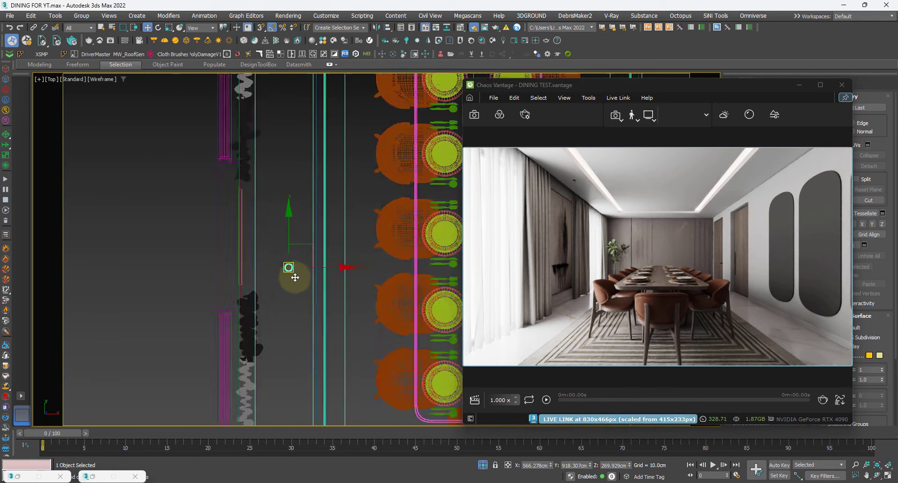
- Frame the selected downlight from below in the shaded Perspective view
key(F3)
key(p)
key(z)
mouse_move(287, 275)
alt+middle_down()
mouse_move(291, 289)
mouse_move(239, 188)
mouse_move(206, 164)
mouse_move(311, 254)
alt+middle_up()
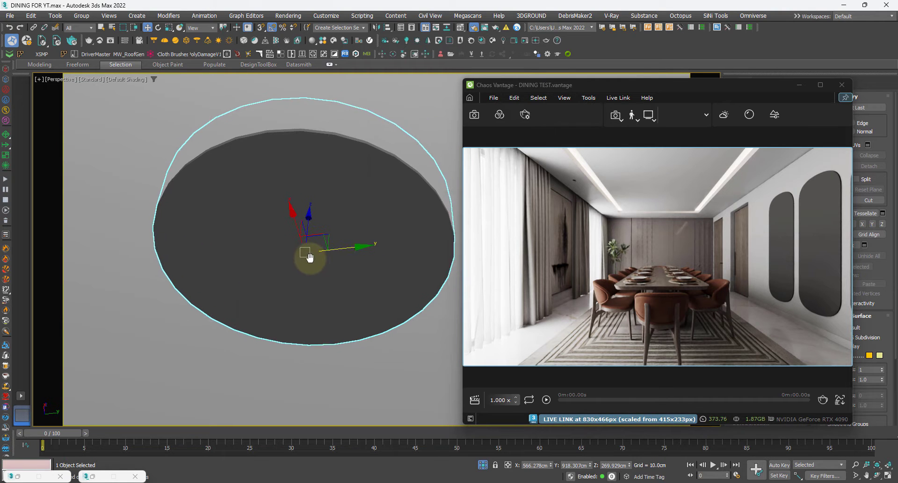
- Open the Material Editor and arrange it beside the Vantage window so its sample slots and settings are accessible
key(m)
drag(289, 65, 519, 117)
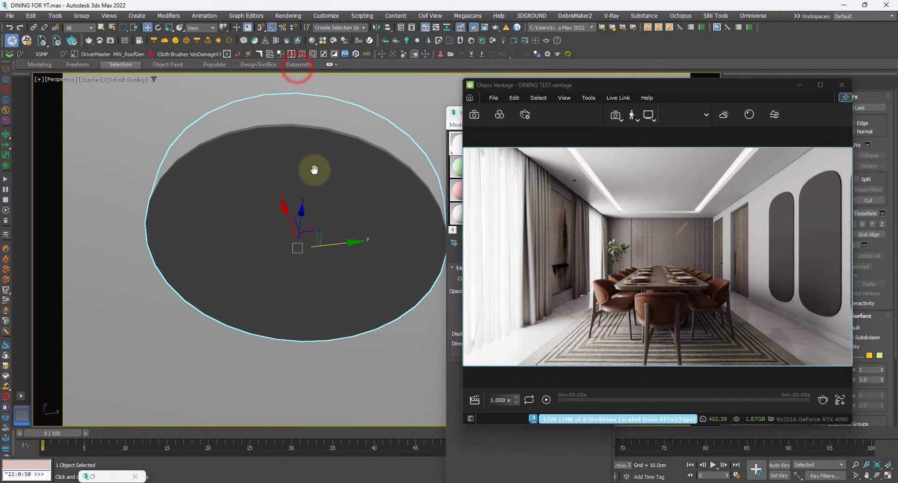
middle_drag(314, 170, 206, 155)
click(455, 115)
click(458, 107)
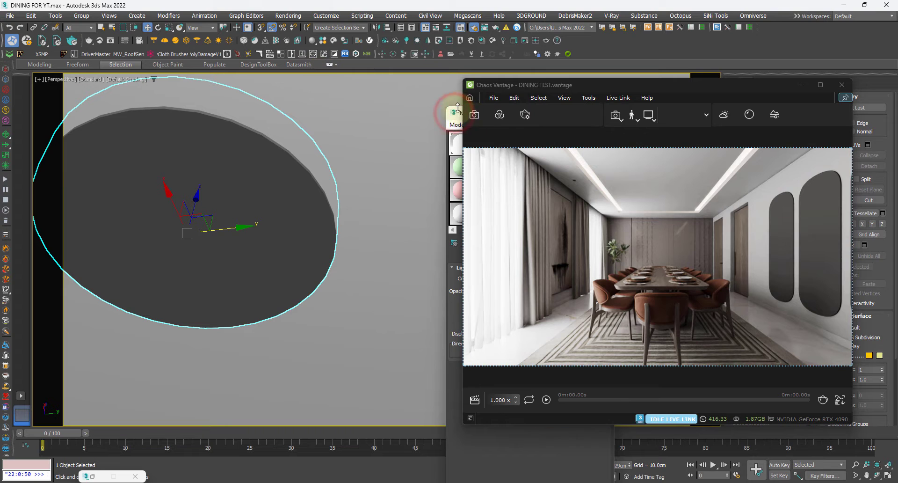
drag(532, 89, 569, 39)
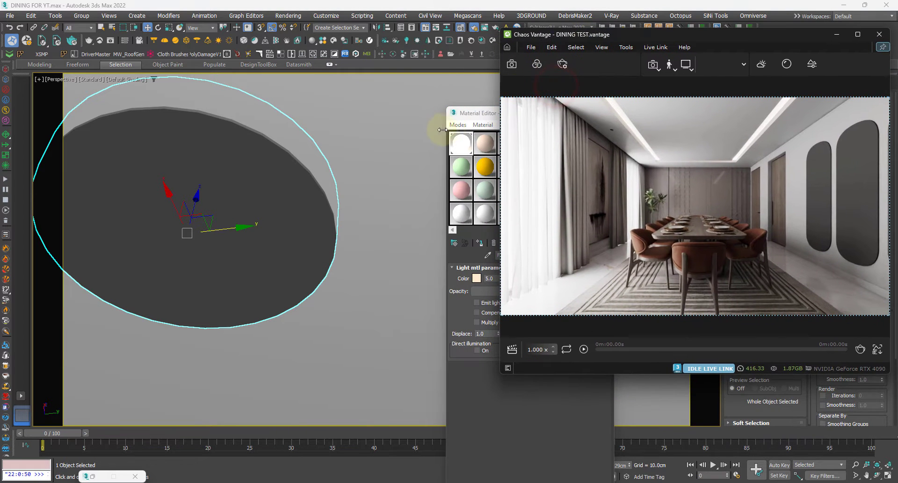
click(462, 114)
drag(460, 114, 369, 71)
- Set up Material #2 as a VRayMtl and assign it to the downlight
click(412, 120)
click(440, 213)
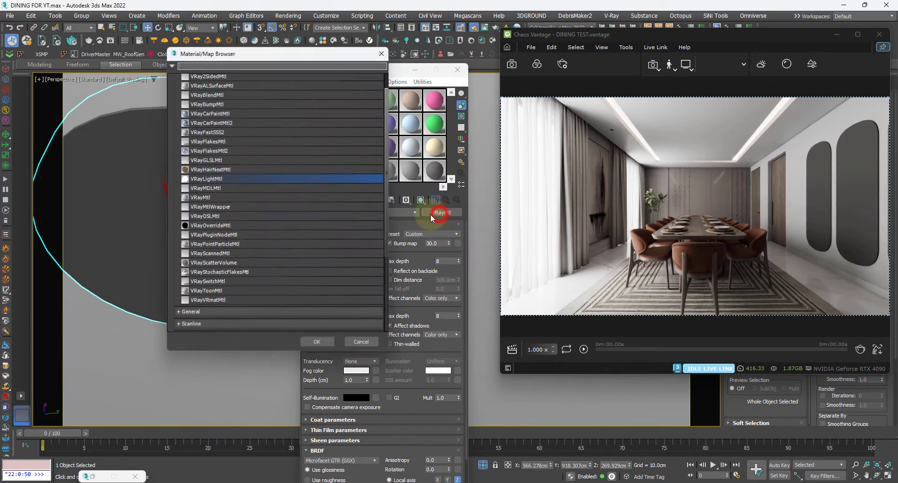
double_click(215, 198)
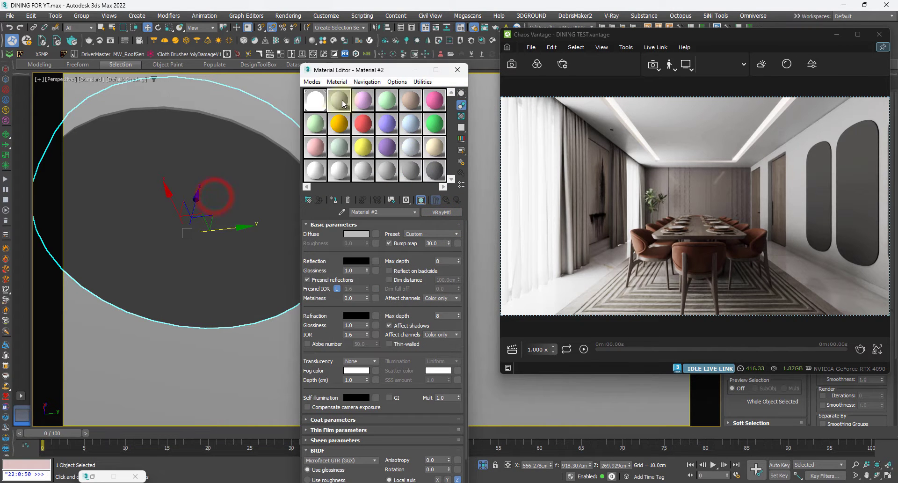
drag(342, 102, 243, 167)
- Give the downlight material a black diffuse color and a white (255) reflection color
click(362, 234)
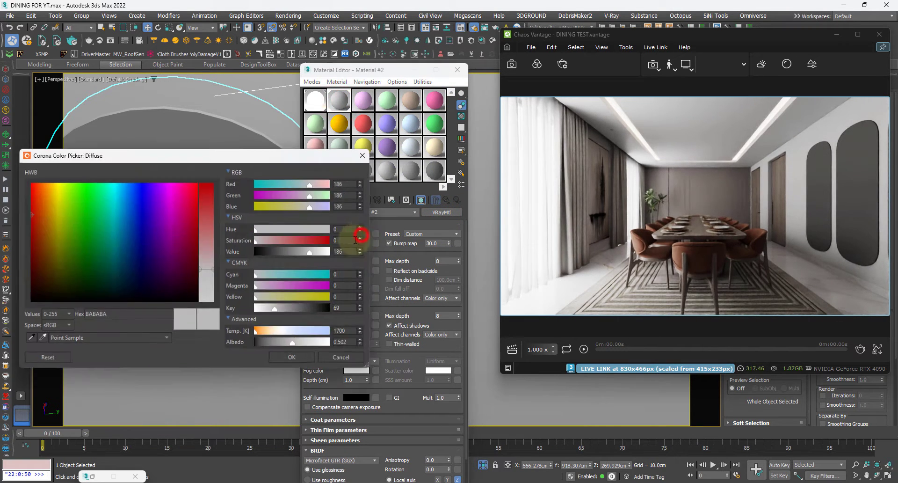
drag(309, 251, 274, 251)
click(292, 357)
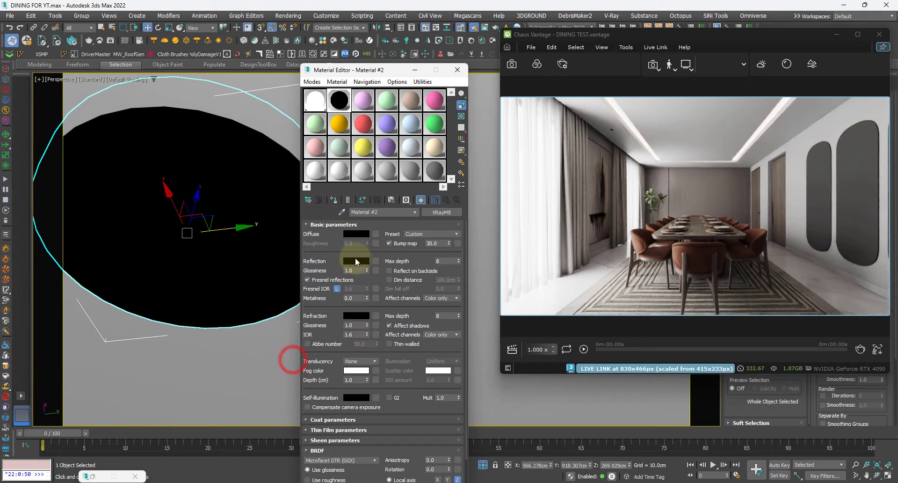
click(357, 260)
drag(310, 253, 331, 251)
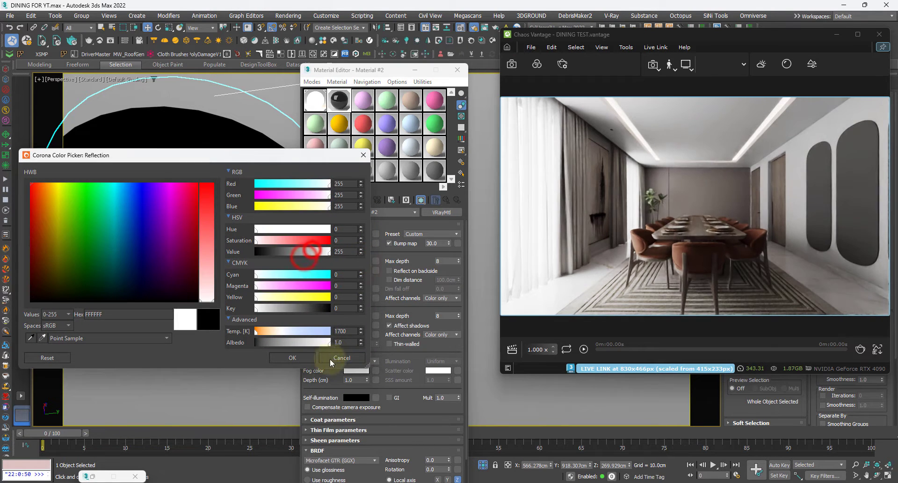
click(299, 358)
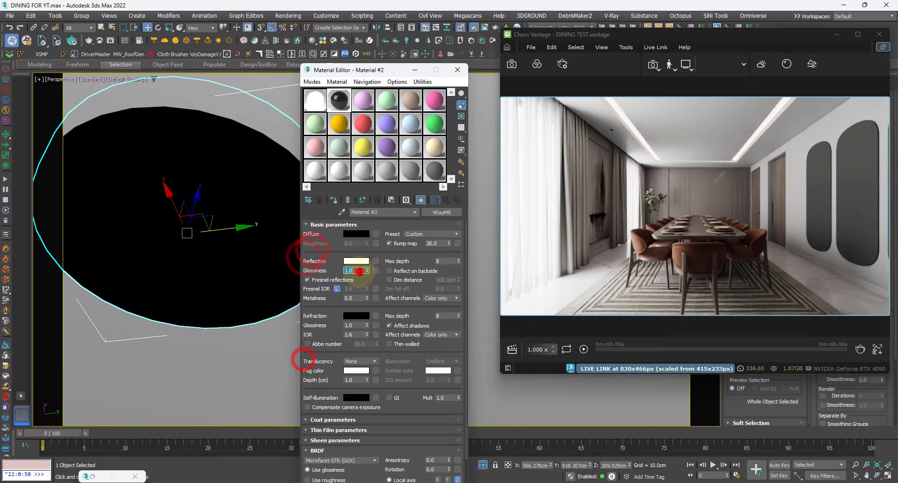
- Convert the downlight to Editable Poly and select its round inner face in polygon mode
right_click(204, 179)
mouse_move(262, 294)
click(316, 303)
drag(734, 38, 693, 71)
click(777, 314)
click(195, 180)
- Duplicate the FDG light material as FDGFS with color intensity 2.0 and assign it to the selected downlight face
click(323, 100)
drag(361, 68, 311, 72)
drag(272, 111, 205, 187)
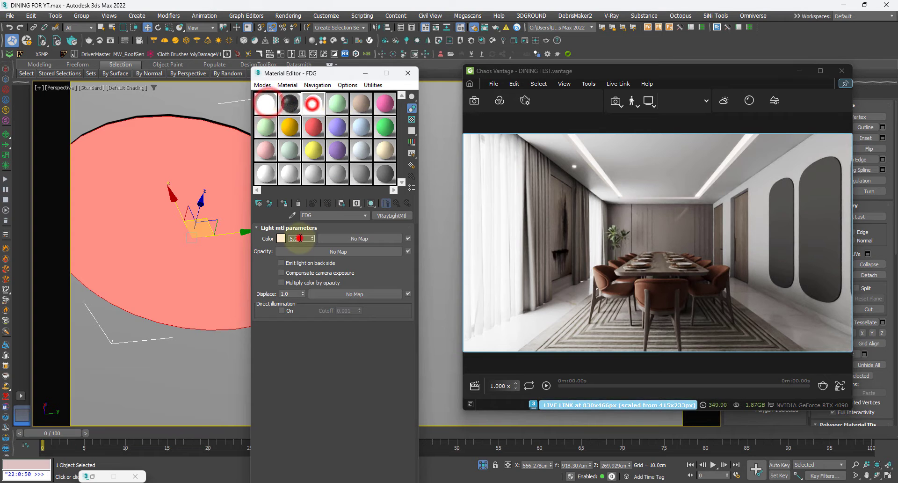
drag(313, 104, 210, 187)
drag(419, 198, 167, 212)
click(149, 259)
click(157, 281)
text(FS)
click(198, 299)
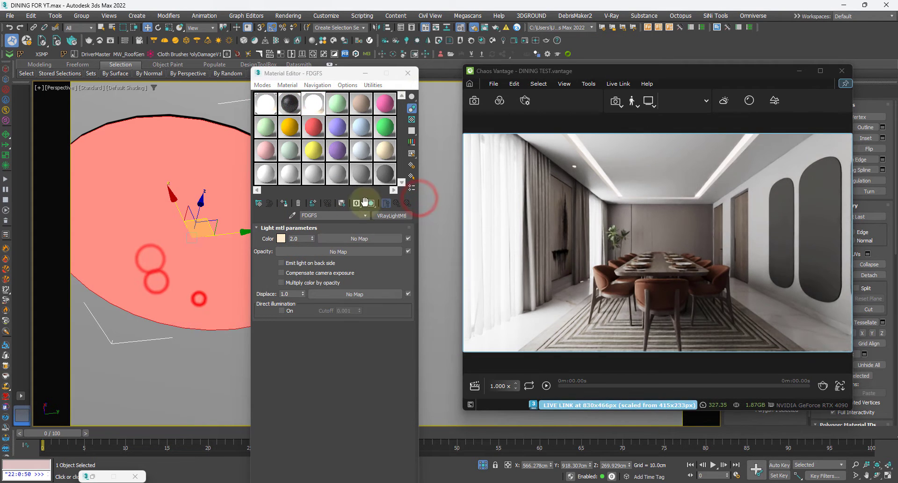
- Leave polygon editing on the downlight and rearrange the Material Editor and Vantage windows to uncover the modifier settings
click(365, 74)
drag(728, 75, 626, 63)
click(770, 217)
drag(539, 60, 591, 85)
scroll(289, 233, down, 5)
mouse_move(304, 234)
alt+middle_down()
mouse_move(274, 234)
mouse_move(288, 234)
alt+middle_up()
drag(651, 88, 538, 96)
drag(298, 88, 347, 150)
drag(572, 154, 605, 92)
- Apply a Clone modifier with 2 clones to the downlight and displace them 10 cm along Y
click(753, 163)
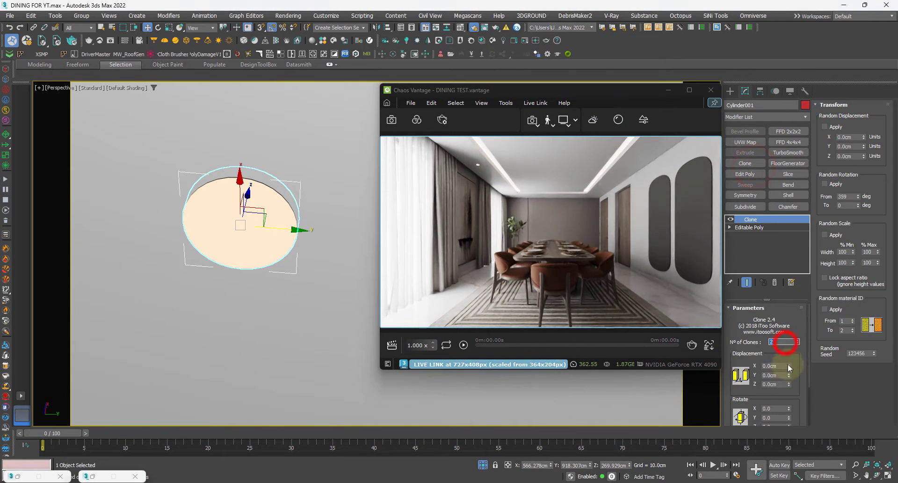
drag(788, 366, 790, 359)
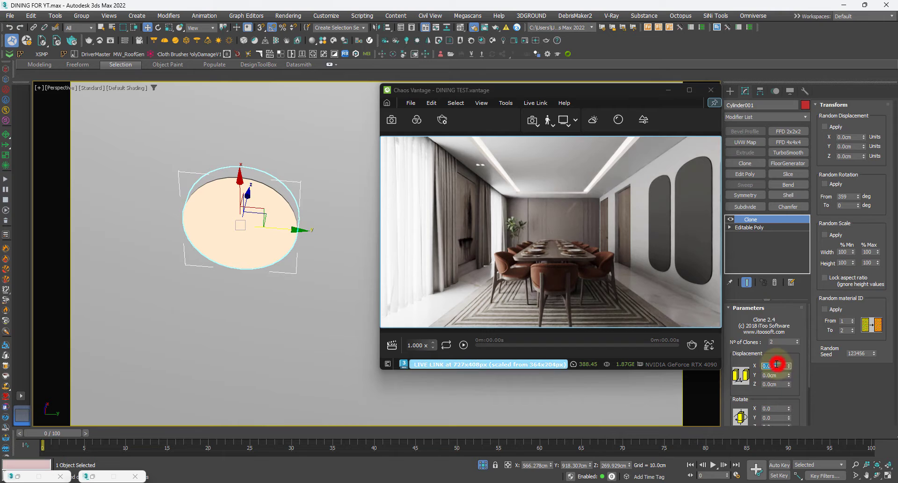
double_click(779, 374)
text(5)
key(Return)
key(Return)
- Fine-tune the Y spacing of the two cloned downlights in the Top wireframe view
scroll(224, 243, down, 5)
mouse_move(224, 243)
alt+middle_down()
mouse_move(269, 262)
mouse_move(256, 204)
alt+middle_up()
key(t)
key(F3)
middle_drag(374, 347, 253, 207)
scroll(257, 181, up, 5)
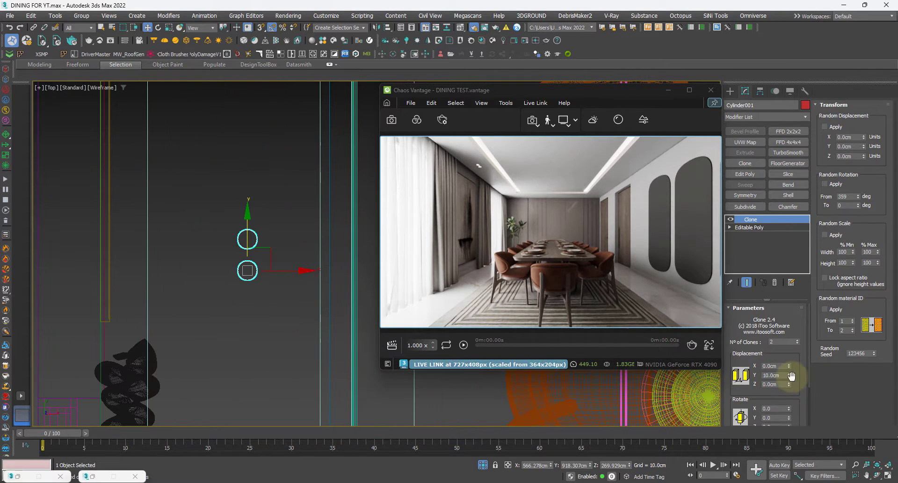
drag(789, 375, 787, 366)
- Move the downlight pair to the camera end of the room and add a second Clone modifier with 3 clones spaced 244.5 cm along Y
scroll(234, 162, down, 5)
drag(237, 154, 246, 325)
click(746, 162)
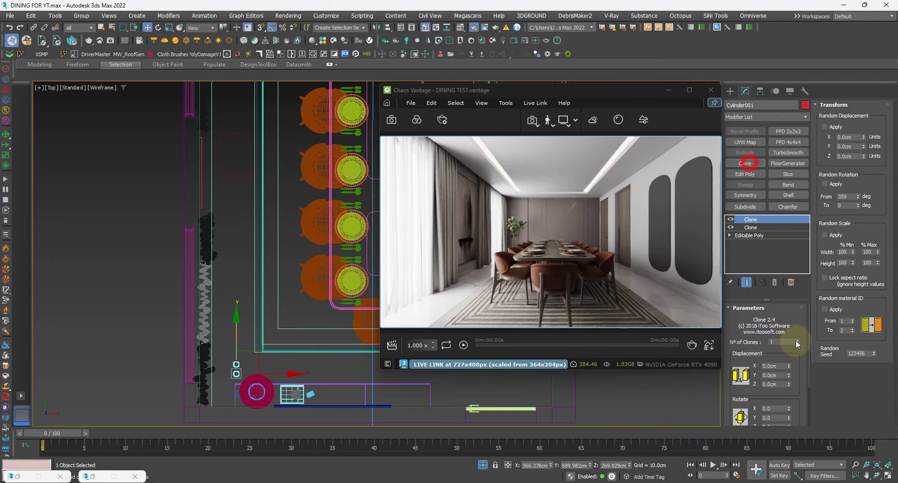
scroll(249, 242, down, 4)
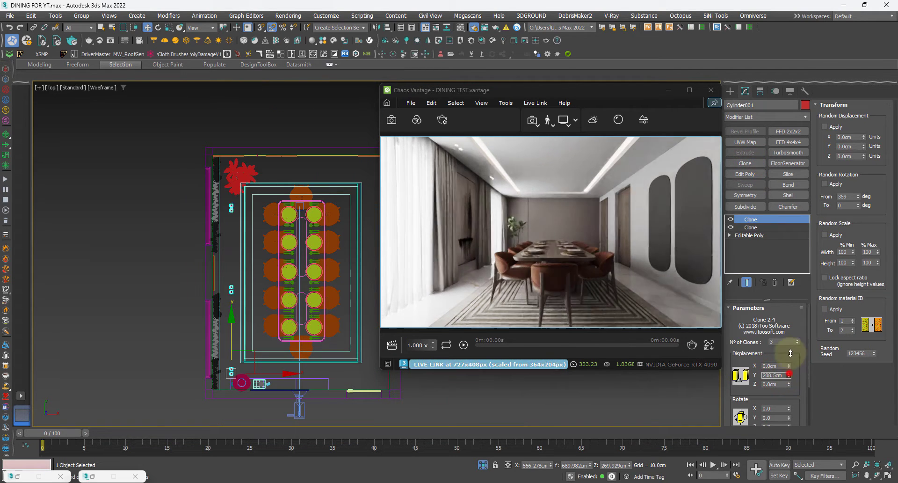
drag(790, 353, 794, 342)
- Instance the downlight row about 364 cm along X to the opposite side and set the second Clone's Y displacement to 251.909 cm
middle_drag(182, 289, 80, 241)
shift+drag(179, 327, 321, 347)
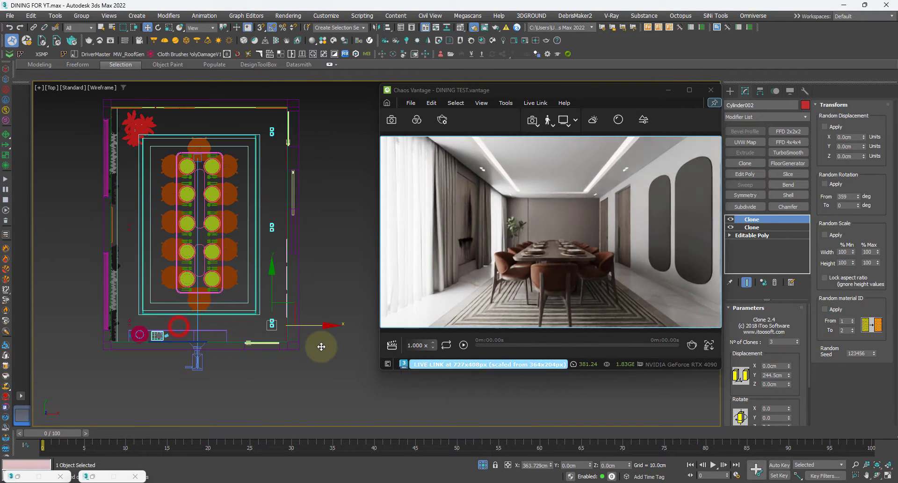
drag(524, 91, 621, 78)
drag(432, 193, 328, 120)
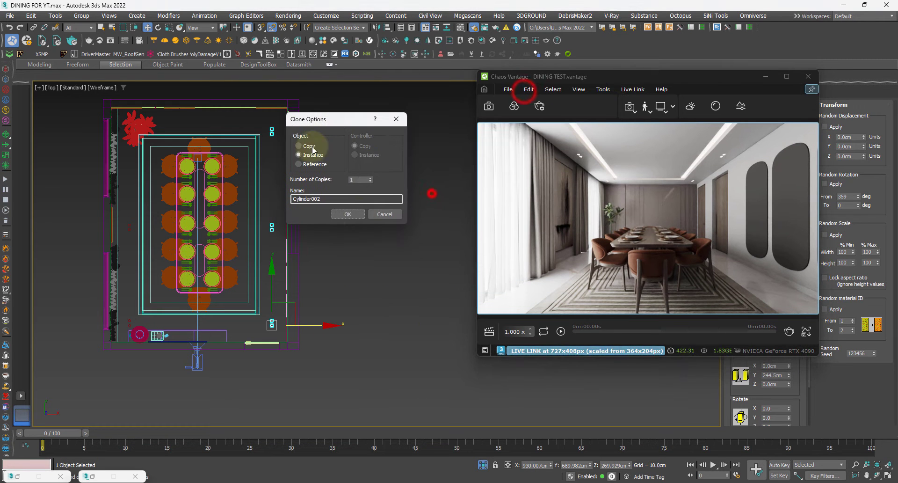
click(318, 153)
click(345, 213)
drag(705, 78, 593, 71)
drag(789, 374, 789, 372)
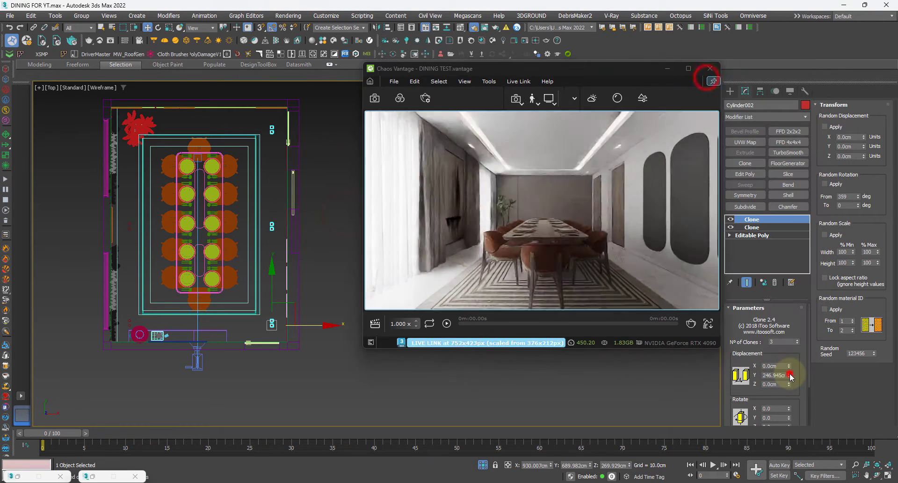
- Clone the downlight row onto the room's center line above the dining table and convert the new row to Editable Poly
middle_drag(320, 329, 325, 331)
shift+drag(324, 329, 253, 330)
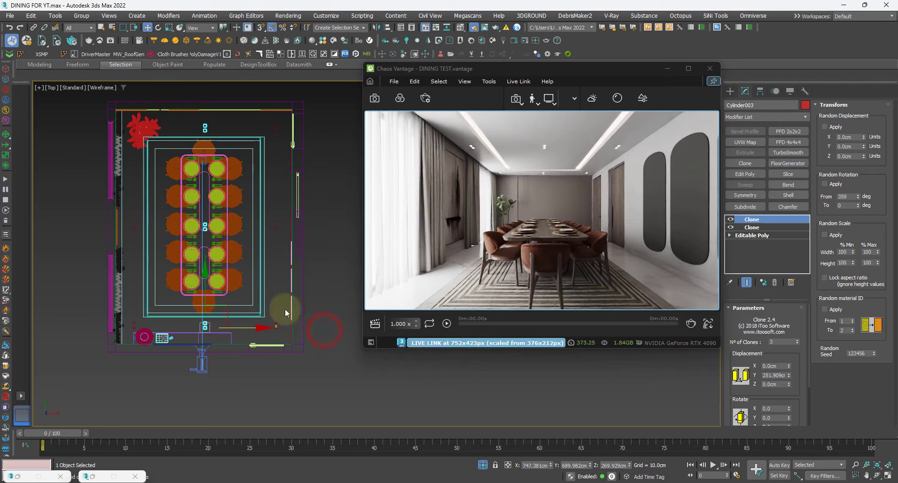
drag(479, 68, 534, 62)
drag(400, 194, 275, 164)
click(319, 257)
right_click(213, 116)
mouse_move(243, 230)
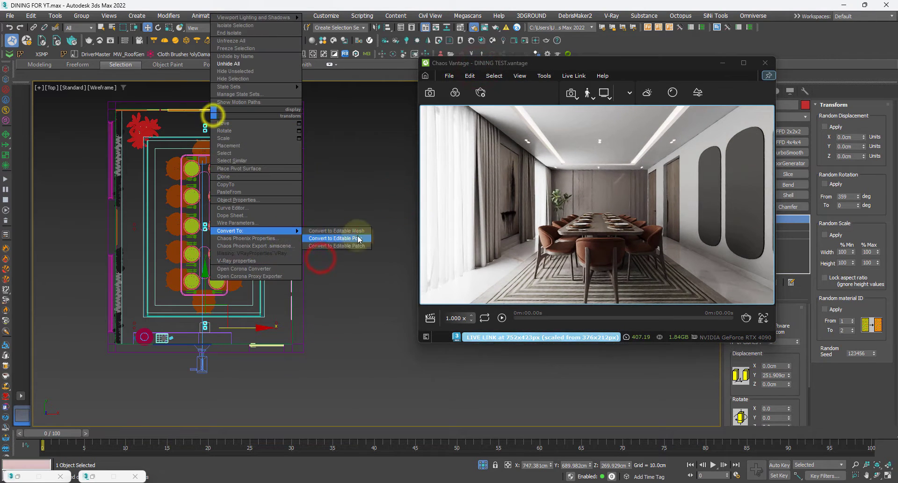
click(357, 235)
- Frame a dining table place setting in the shaded Perspective view and shrink the Vantage window to free the viewport
drag(619, 68, 524, 58)
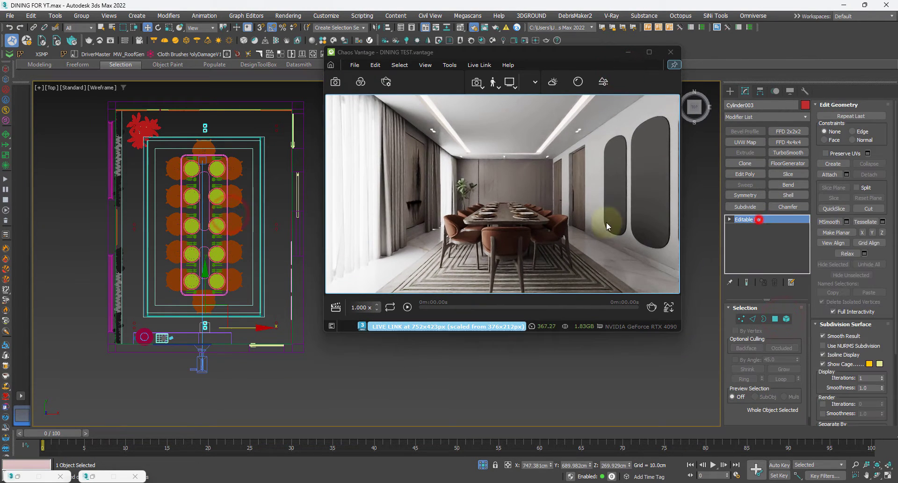
click(225, 197)
key(p)
key(z)
mouse_move(214, 223)
alt+middle_down()
mouse_move(136, 296)
mouse_move(250, 234)
mouse_move(372, 218)
alt+middle_up()
drag(536, 55, 752, 221)
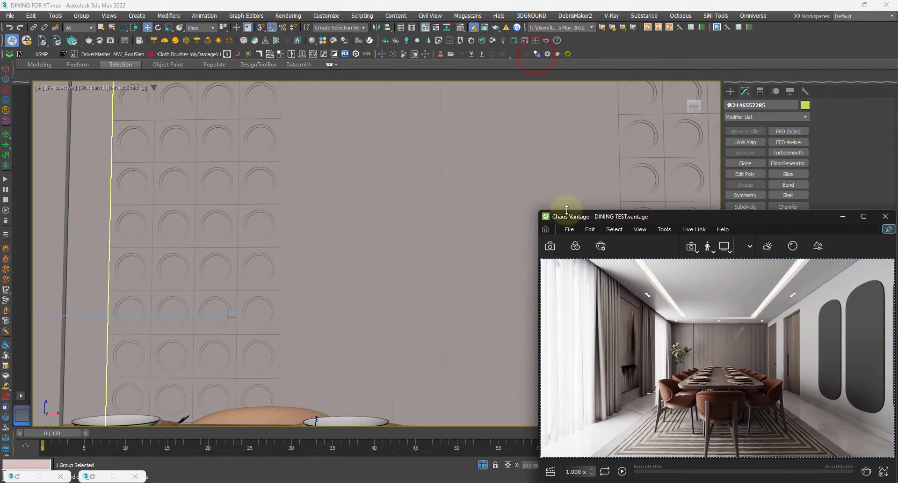
drag(540, 210, 701, 270)
drag(835, 274, 699, 229)
drag(560, 222, 615, 232)
- Show safe frames in the Perspective view and widen its field of view to take in the dining room
middle_drag(323, 192, 317, 210)
key(shift+f)
click(857, 475)
drag(311, 267, 324, 306)
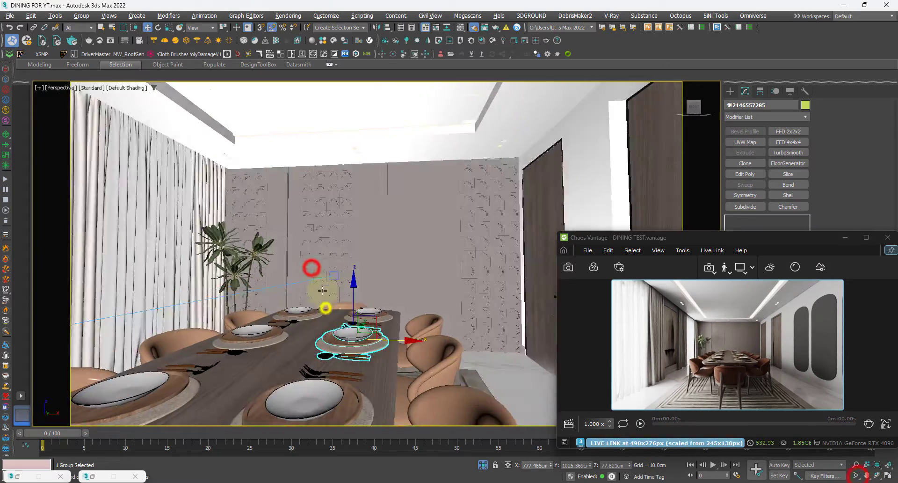
alt+middle_drag(325, 307, 174, 289)
alt+middle_drag(217, 260, 185, 260)
- Select the rounded mirrors on the side wall and center the Perspective view on them
click(296, 208)
key(z)
alt+middle_drag(296, 208, 278, 218)
alt+middle_drag(304, 180, 356, 191)
- Restore the four-viewport layout, lock the view to render to Quad 4 - Perspective in Render Setup and minimize the dialog
key(alt+w)
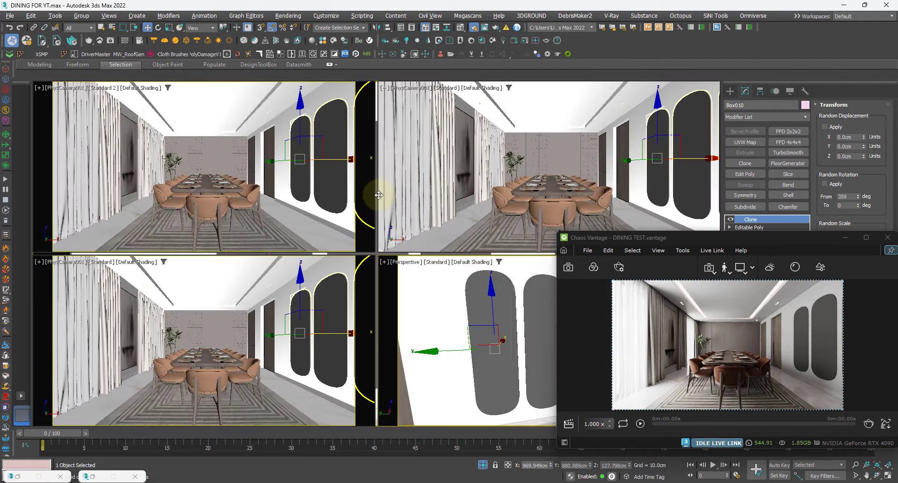
click(474, 28)
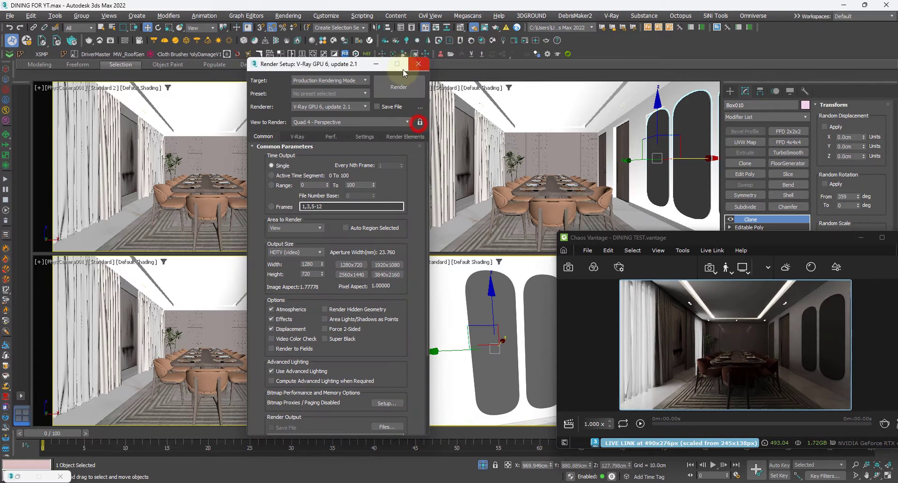
click(376, 64)
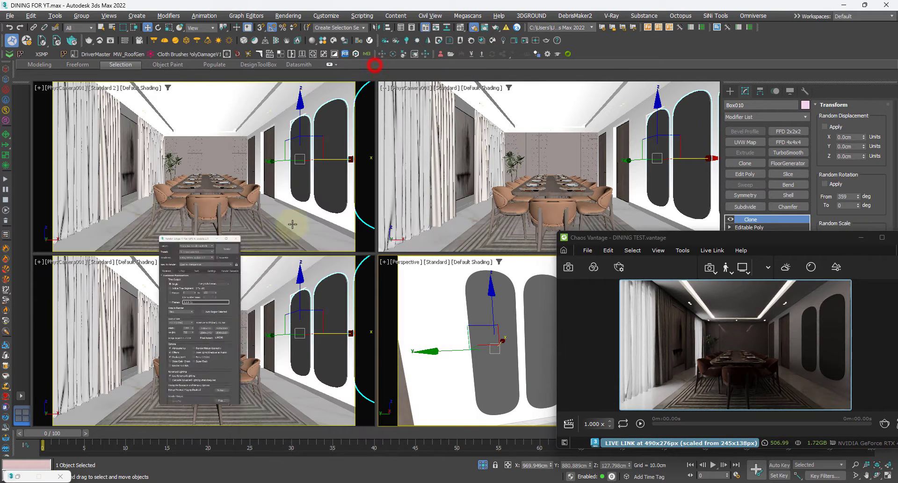
- Maximize the Perspective viewport and orbit it toward the door and sideboard wall to preview the downlights in Vantage
middle_click(476, 352)
key(alt+w)
alt+middle_drag(337, 245, 362, 252)
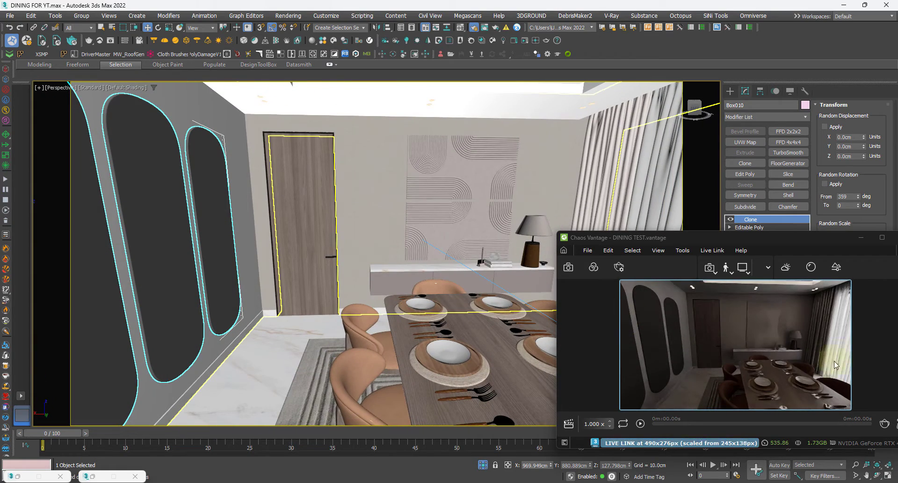
click(592, 255)
click(616, 281)
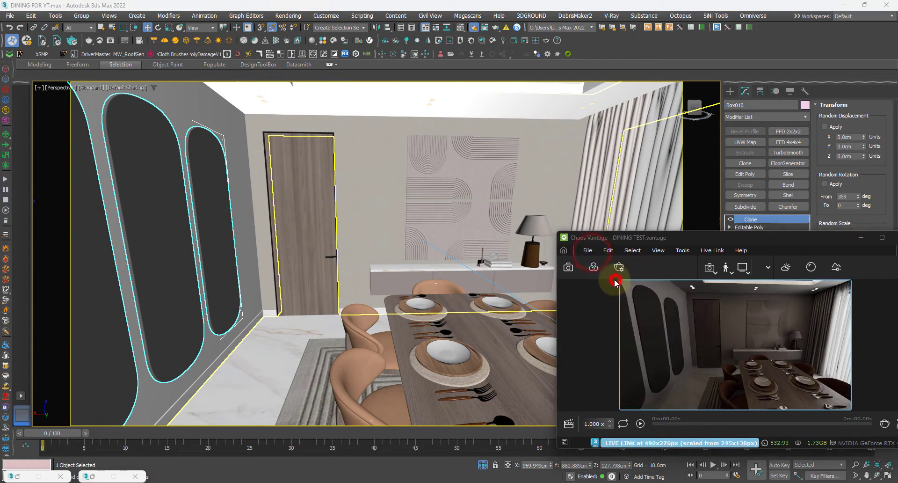
- Frame the row of rounded mirrors beside the door in the Perspective view and open the Material Editor beside them
click(139, 77)
double_click(139, 77)
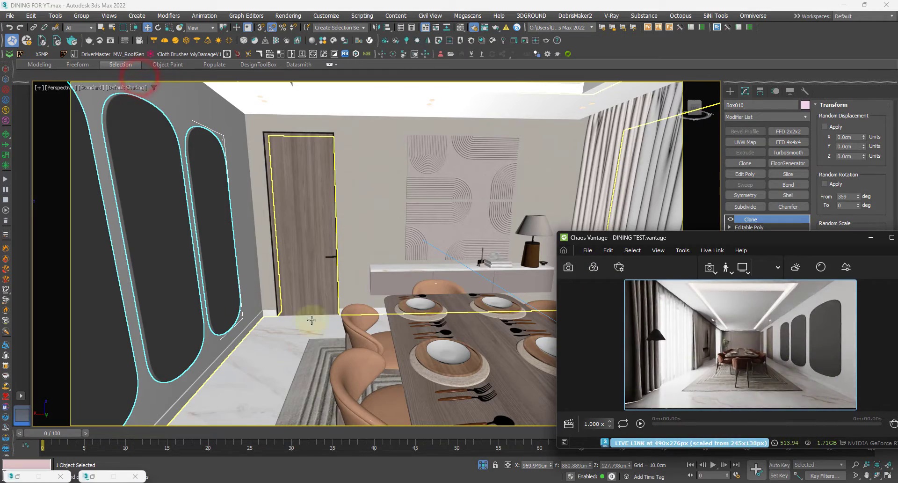
alt+middle_drag(322, 305, 306, 295)
alt+middle_drag(340, 260, 286, 210)
key(m)
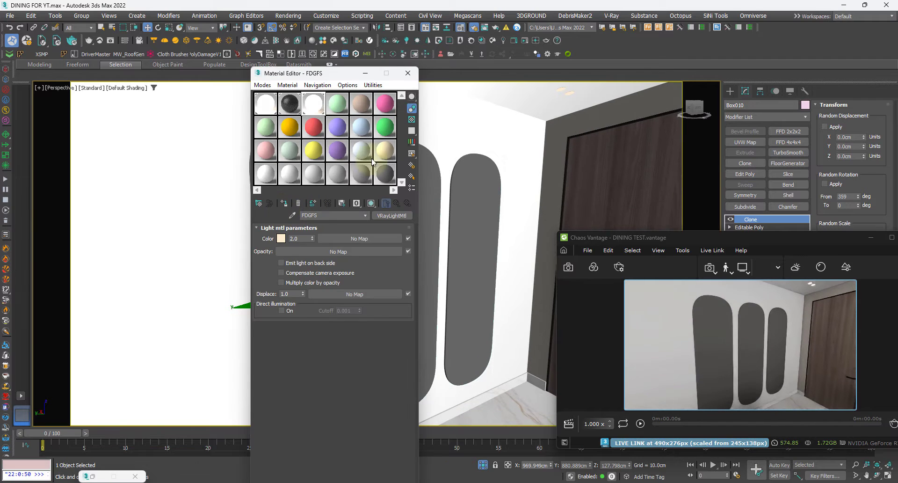
drag(326, 77, 155, 77)
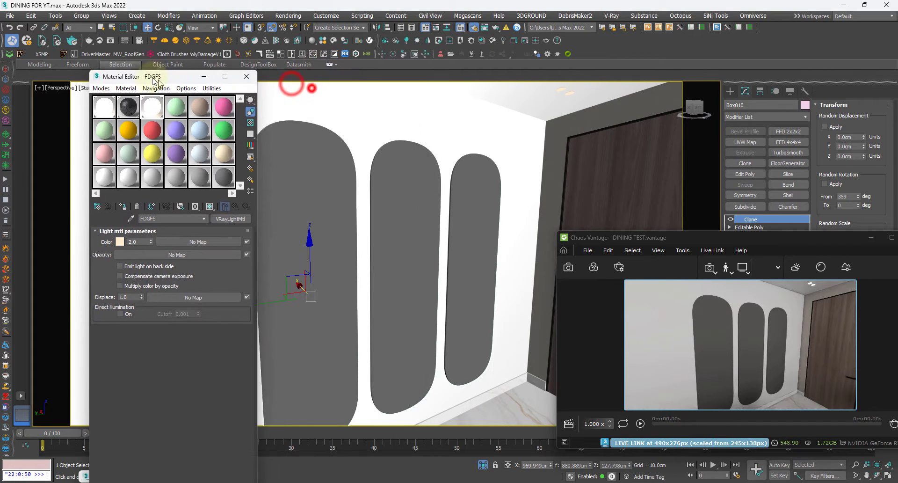
- Assign the light green V-Ray material, Material #4, to the rounded mirrors and frame the top of one mirror
drag(302, 224, 317, 191)
middle_drag(317, 191, 344, 181)
scroll(332, 124, up, 4)
middle_drag(332, 125, 354, 210)
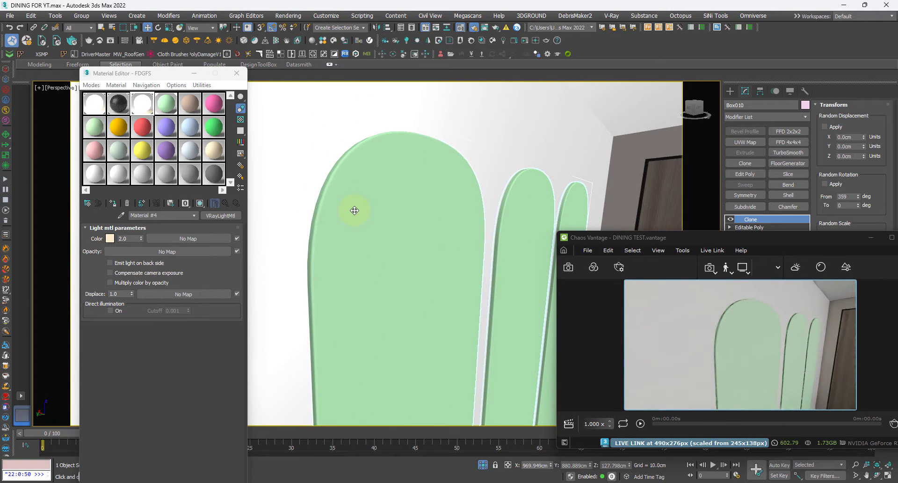
scroll(336, 206, up, 4)
scroll(418, 225, down, 3)
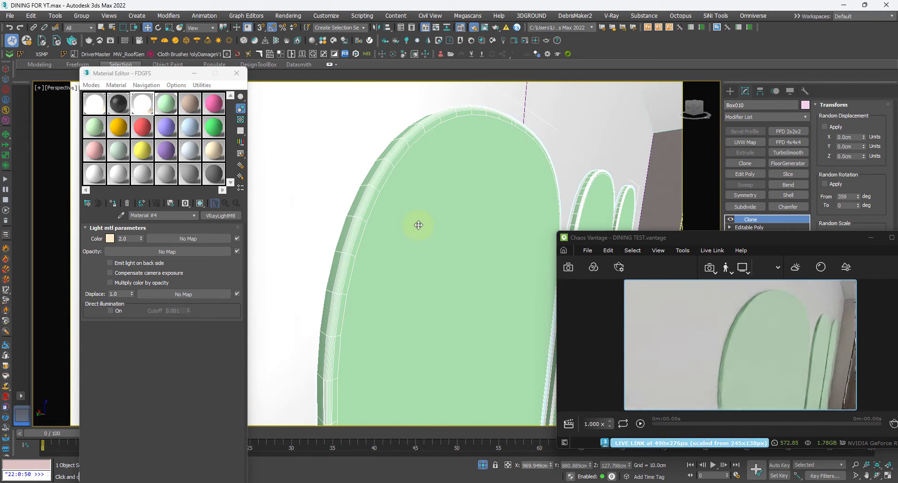
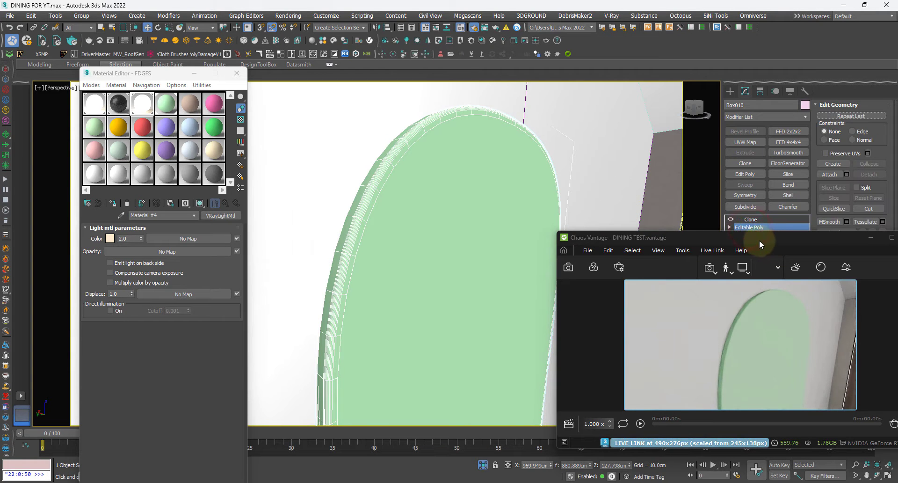
- Select the front face polygon of the rounded mirror at the Editable Poly's polygon level, keeping the Vantage window clear of the modifier settings
drag(759, 240, 228, 256)
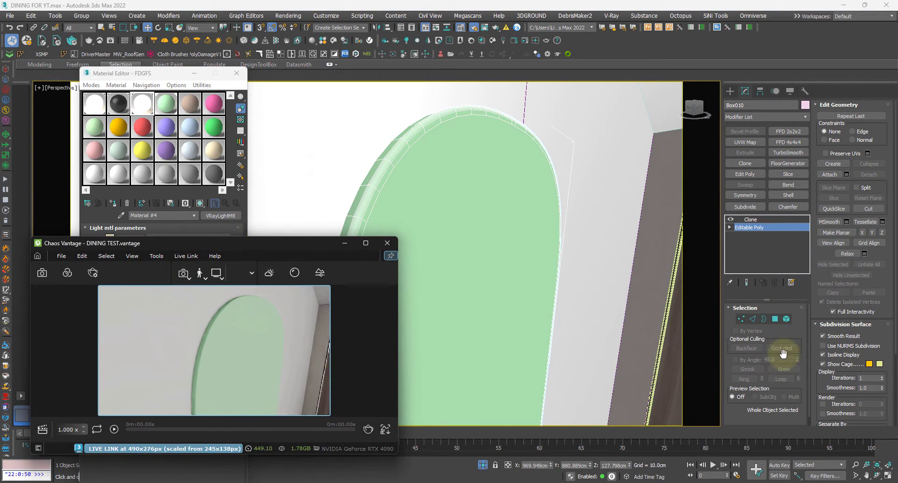
click(775, 319)
click(456, 171)
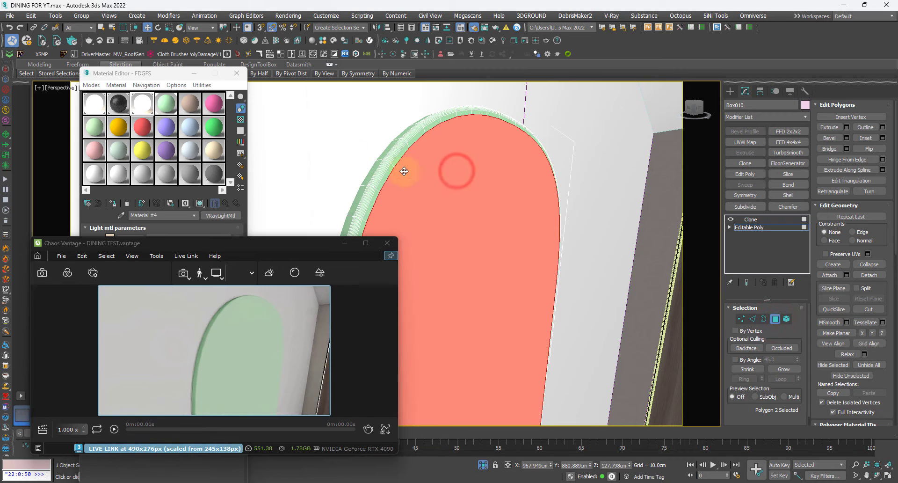
- Assign the beige Material #5 to the selected mirror face, renaming it Material #5DFF instead of replacing the existing material
click(166, 108)
drag(167, 78, 682, 68)
click(706, 94)
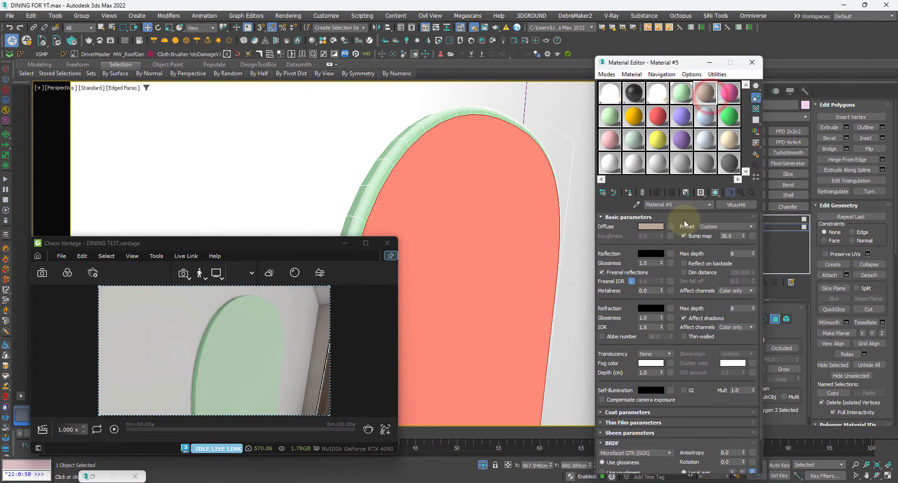
drag(709, 99, 560, 221)
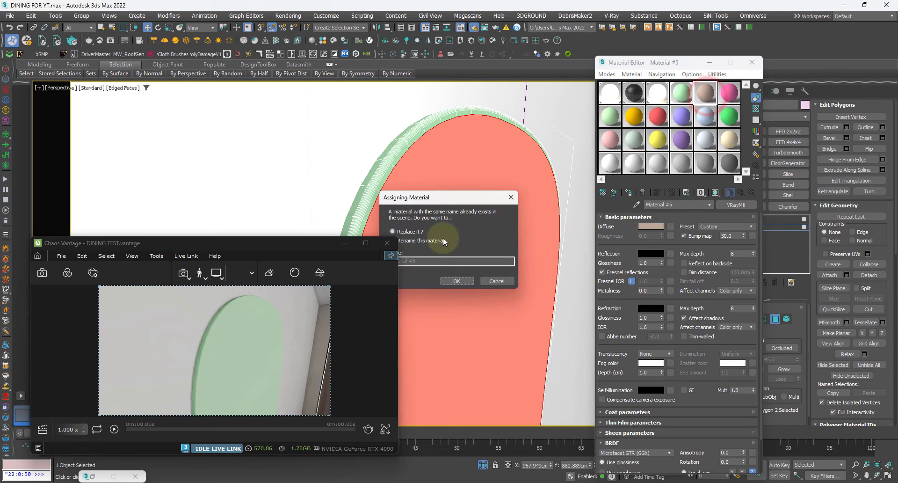
text(DFF)
click(457, 282)
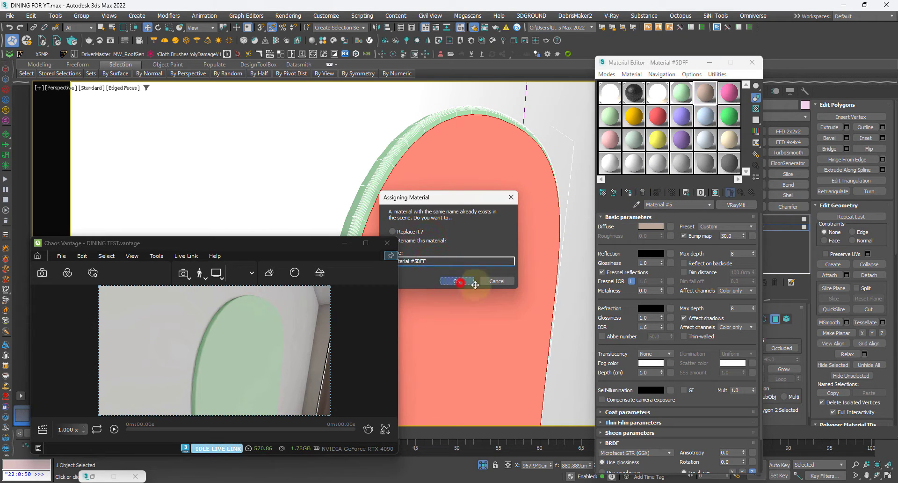
- Set the diffuse color of Material #5DFF on the mirror face to a neutral light grey, CACACA
drag(285, 248, 251, 180)
alt+middle_drag(514, 286, 502, 263)
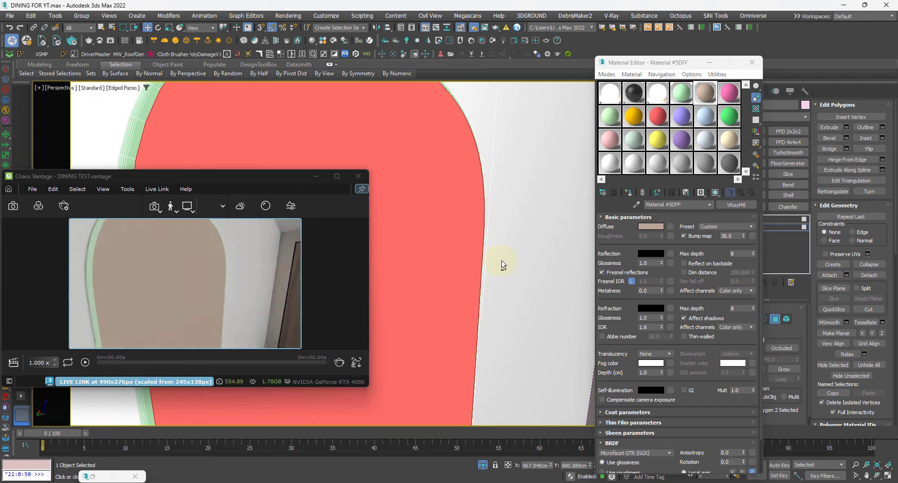
scroll(504, 265, down, 5)
middle_drag(553, 300, 555, 277)
alt+middle_drag(462, 253, 448, 258)
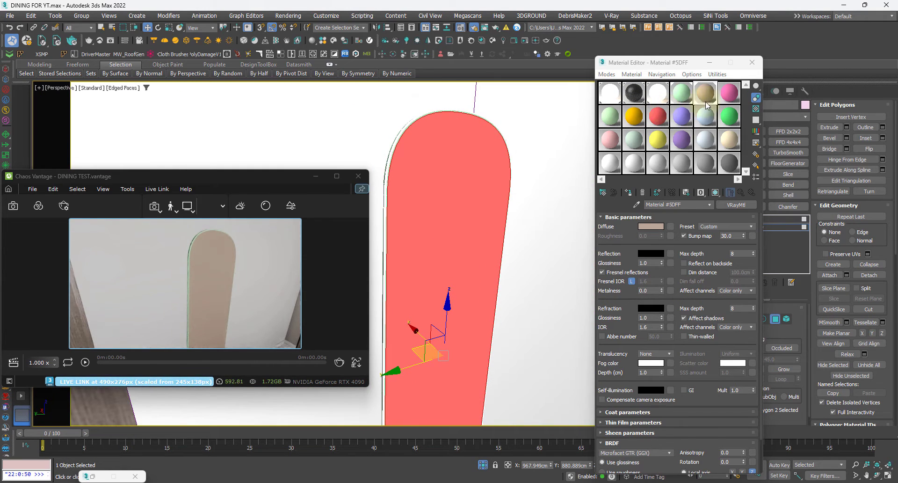
click(652, 228)
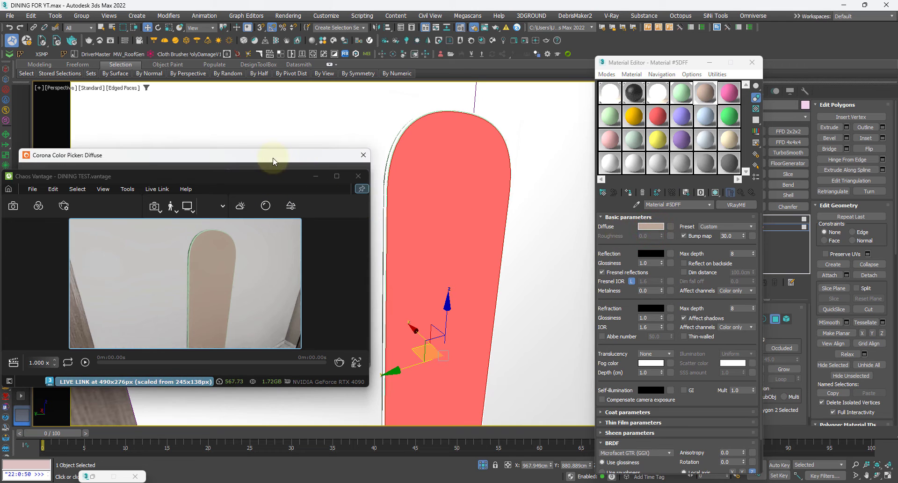
drag(273, 158, 626, 154)
click(560, 261)
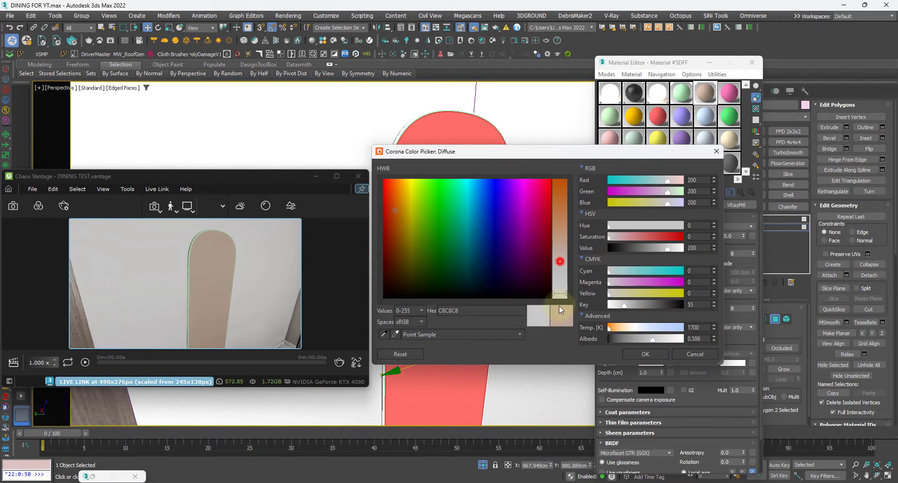
click(645, 353)
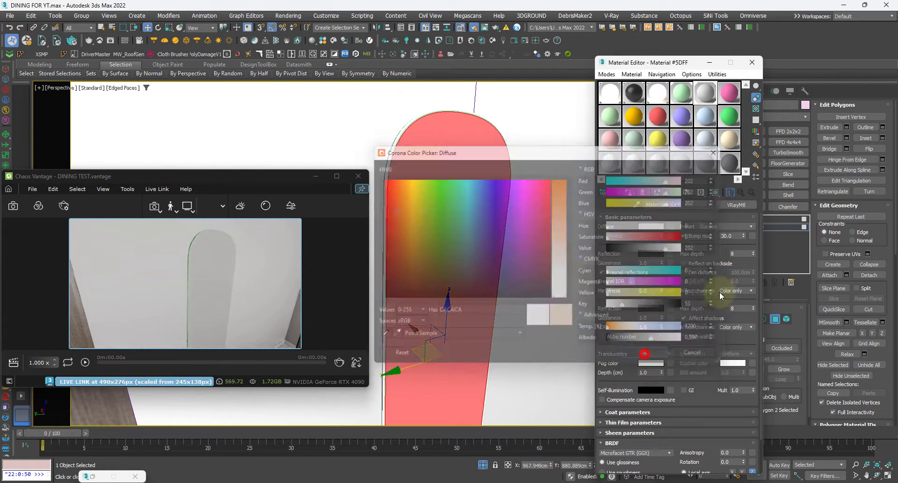
- Set the mirror material's reflection color to pure white, value 255, and turn off Fresnel reflections
click(650, 251)
drag(643, 254, 698, 252)
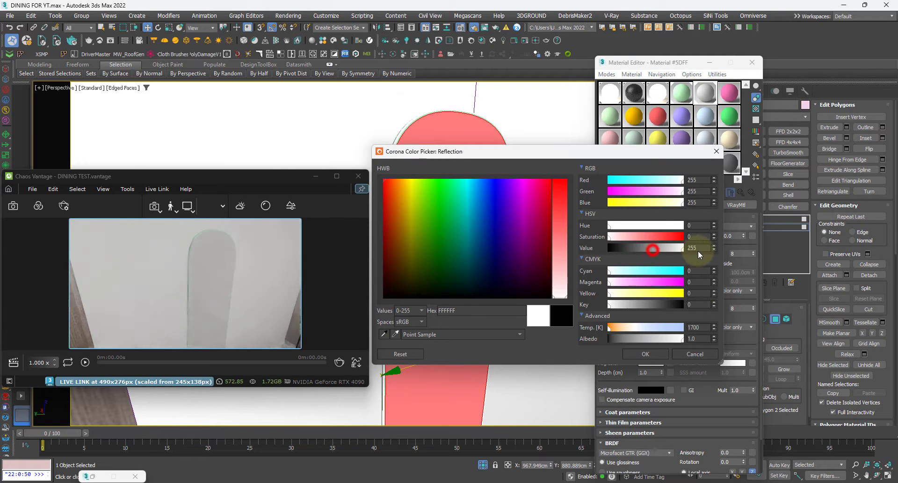
click(646, 355)
click(618, 272)
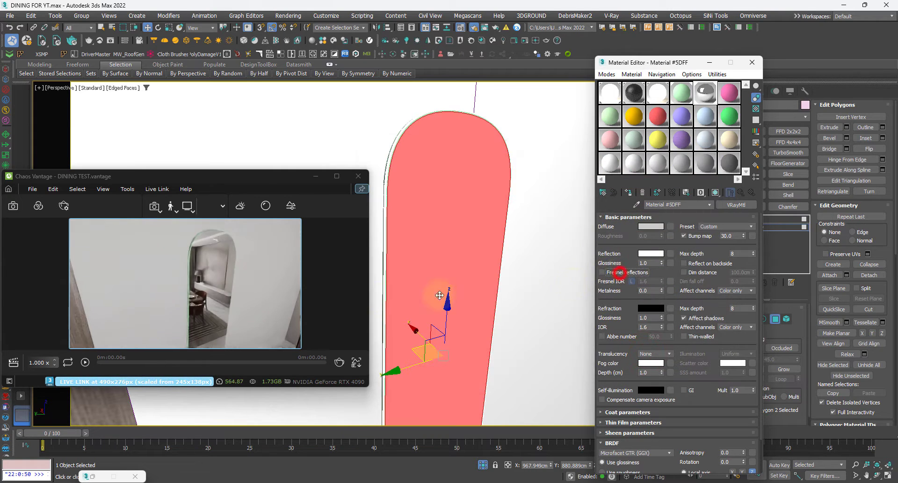
- Enlarge the Vantage window and examine the mirror's reflections of the dining room from several angles and distances
scroll(215, 261, up, 5)
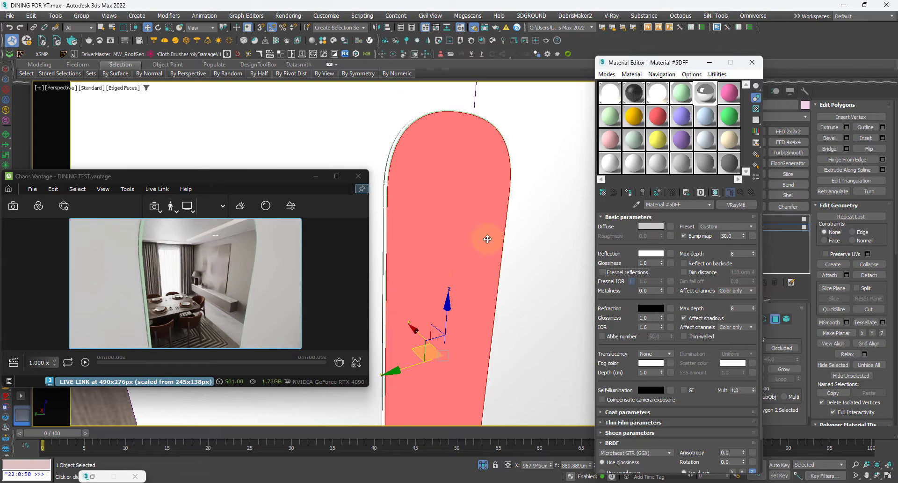
scroll(452, 238, down, 3)
alt+middle_drag(453, 238, 479, 260)
scroll(447, 165, up, 5)
middle_drag(479, 260, 479, 183)
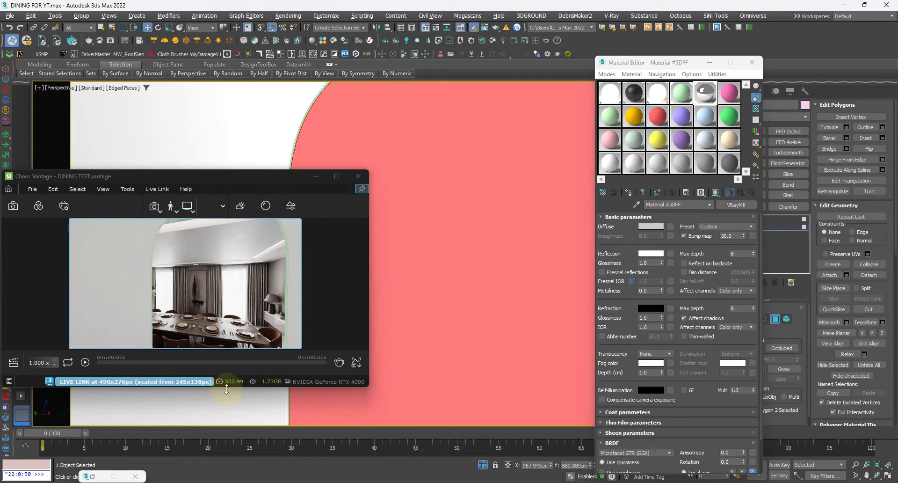
drag(226, 389, 221, 453)
scroll(468, 202, up, 5)
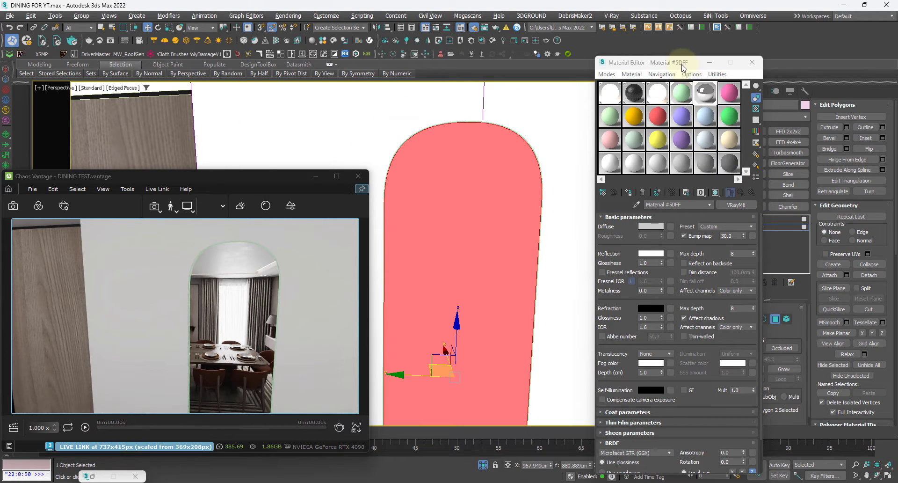
- Leave polygon editing for the Clone modifier and orbit around the row of mirrors to show their frames up close
mouse_move(682, 64)
mouse_down()
mouse_move(612, 53)
mouse_move(732, 69)
mouse_up()
click(751, 227)
click(750, 219)
alt+middle_drag(535, 261, 590, 254)
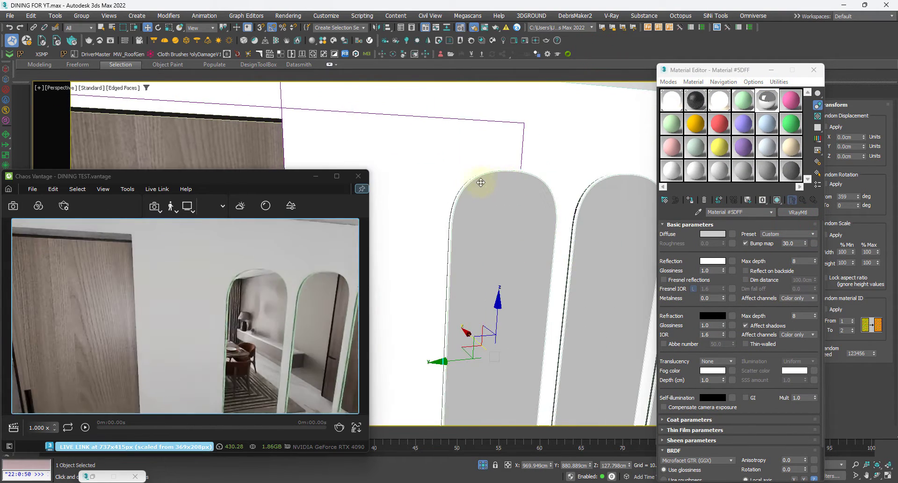
scroll(473, 187, up, 5)
scroll(481, 217, up, 2)
scroll(360, 148, down, 5)
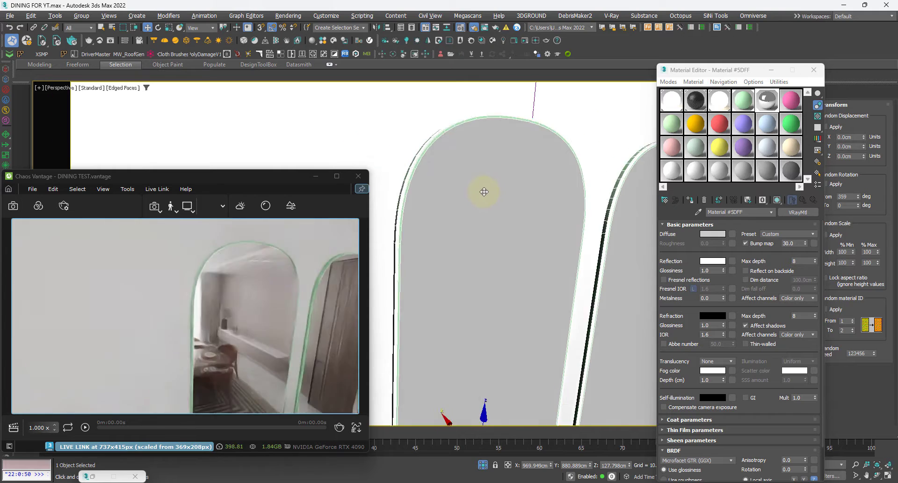
alt+middle_drag(481, 190, 608, 186)
- Open an enlarged preview of Material #4 on the mirror frames and set its diffuse color to black
double_click(744, 100)
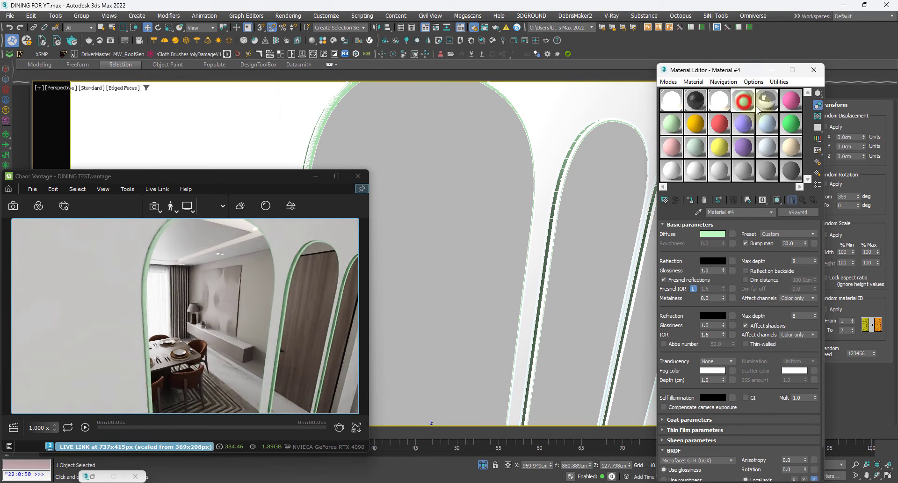
drag(146, 102, 556, 213)
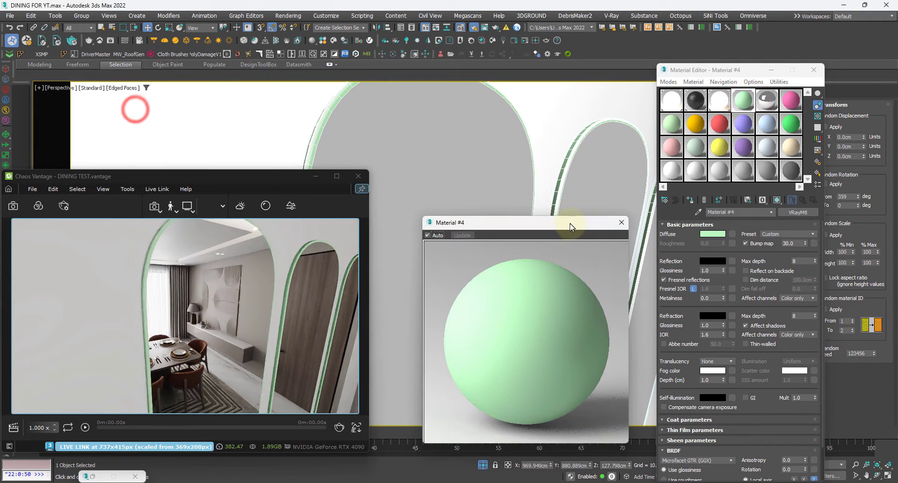
click(711, 234)
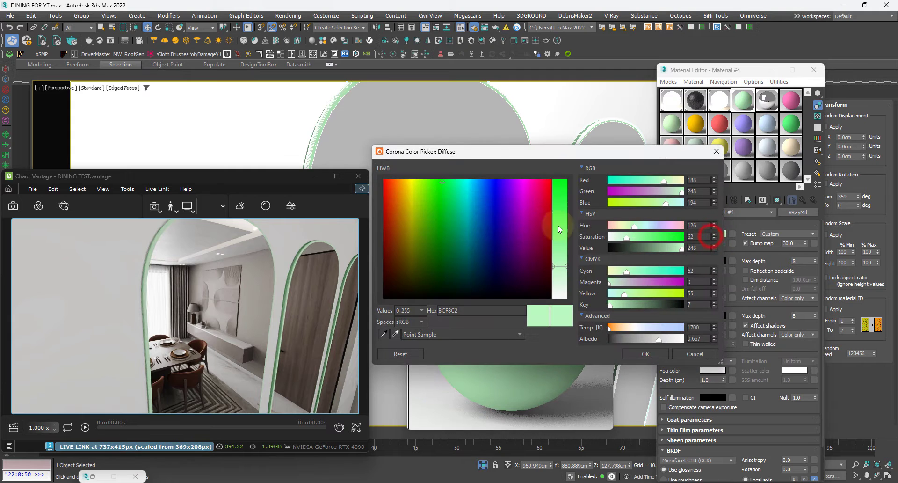
click(519, 206)
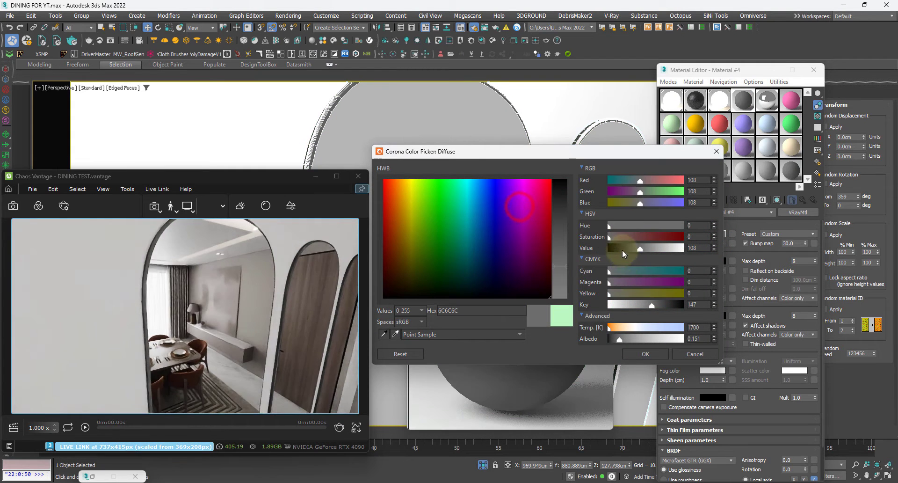
drag(625, 248, 607, 312)
click(646, 355)
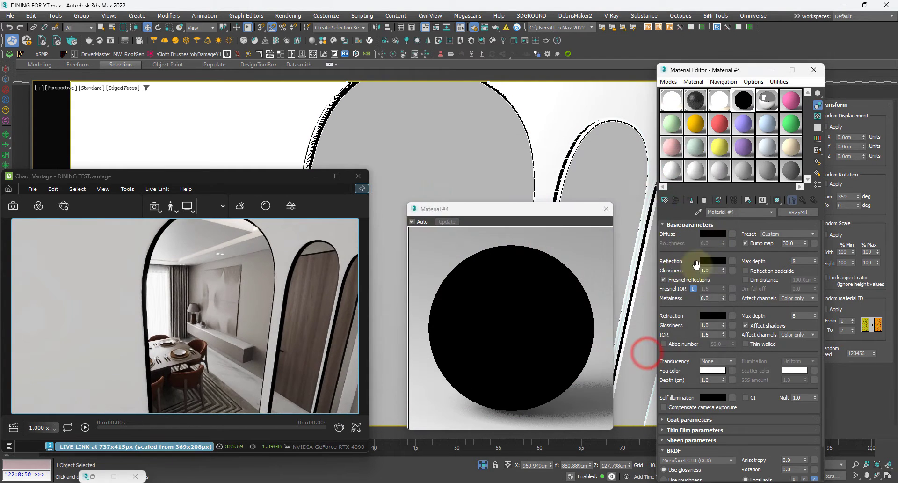
- Give the frame material a warm tan reflection color, CAB79B, and turn off Fresnel reflections for a metallic finish
click(711, 261)
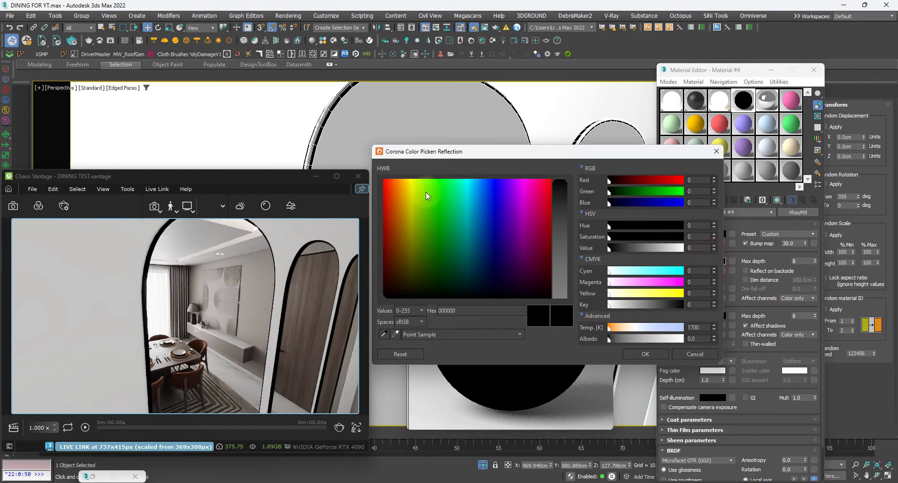
click(402, 208)
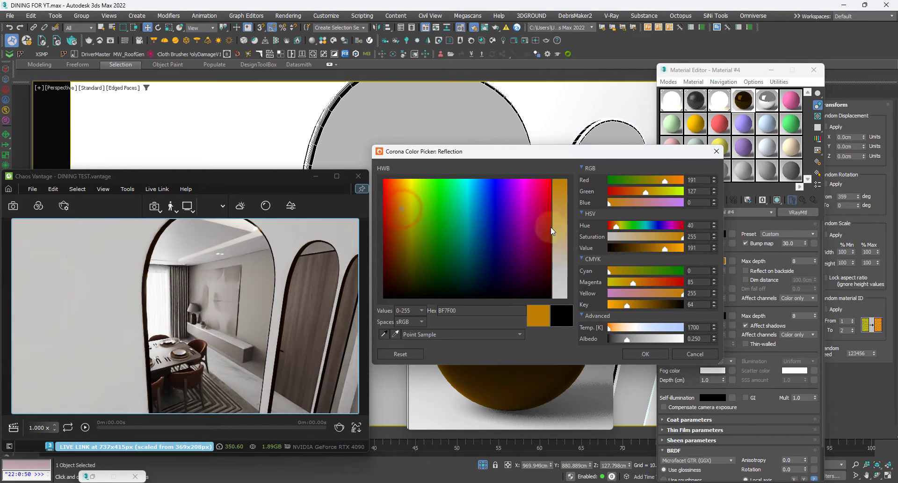
click(626, 328)
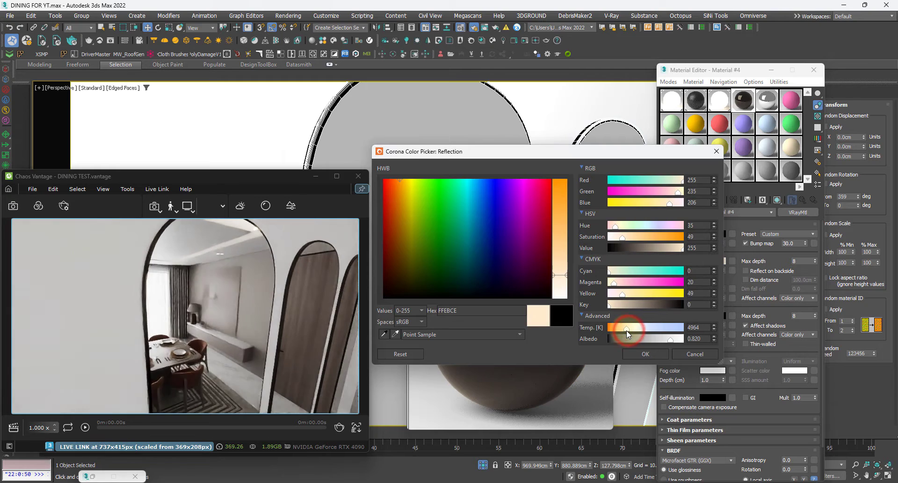
click(668, 248)
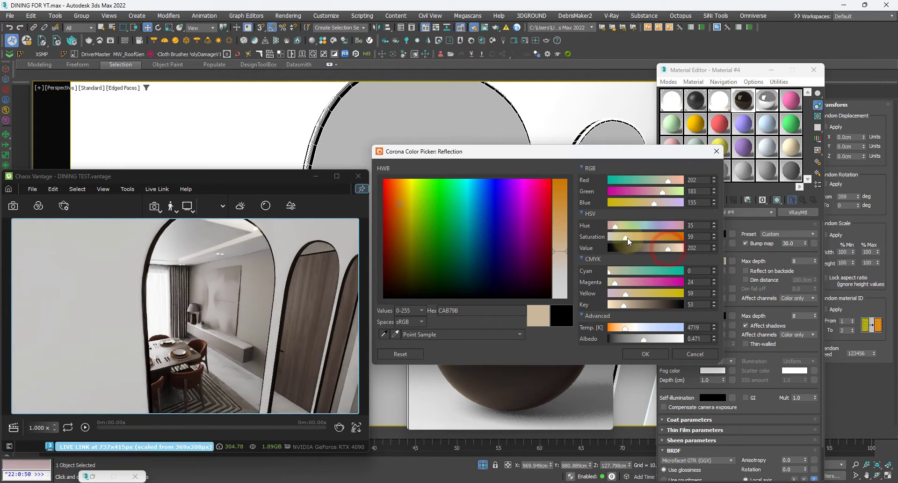
click(644, 351)
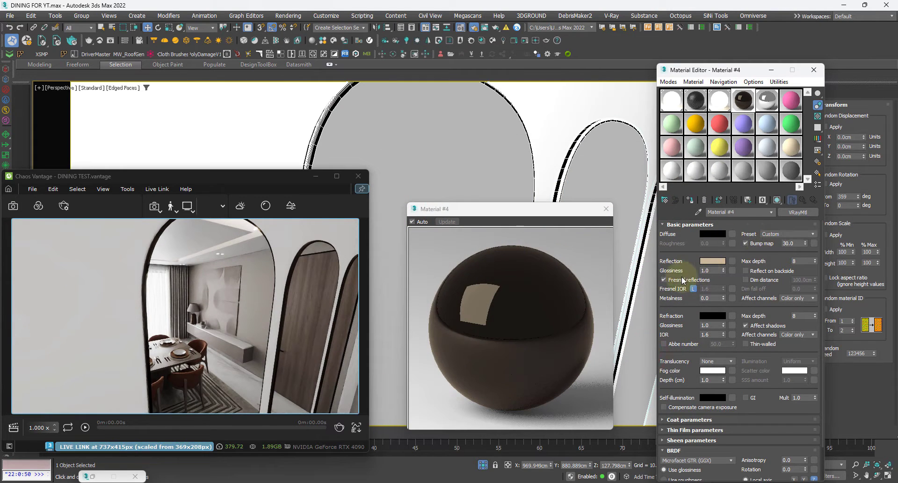
click(672, 281)
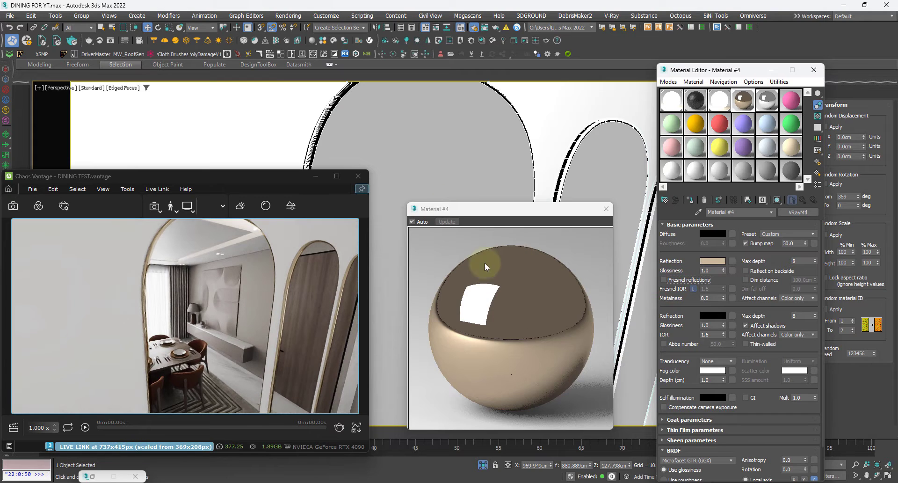
scroll(374, 151, up, 5)
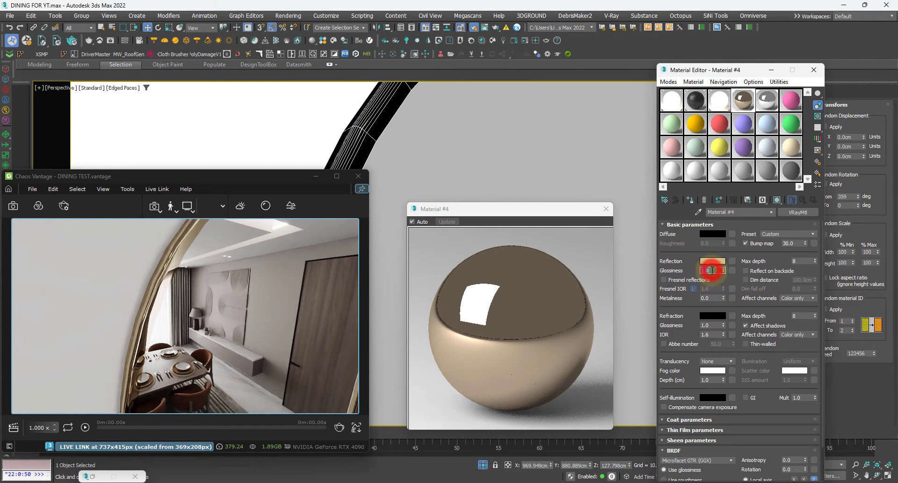
- Set the frame material's reflection glossiness to 0.8 for a slightly blurred metallic finish
double_click(710, 270)
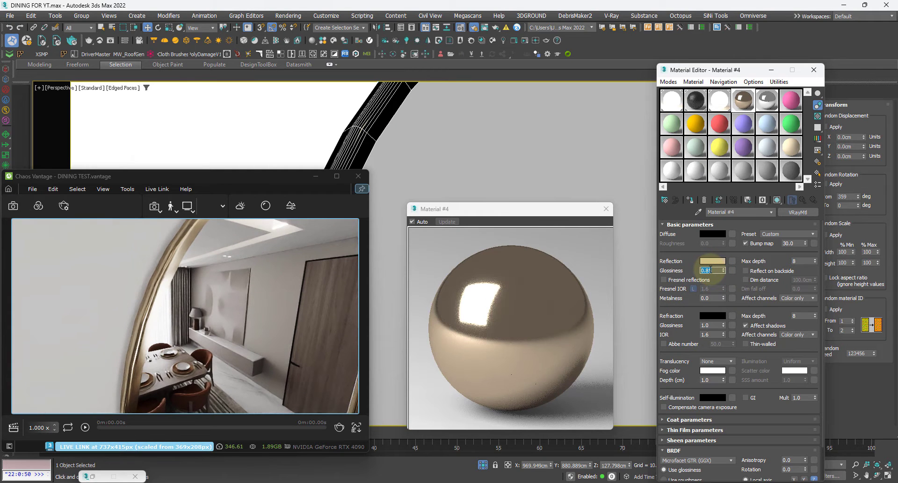
text(0.8)
key(Return)
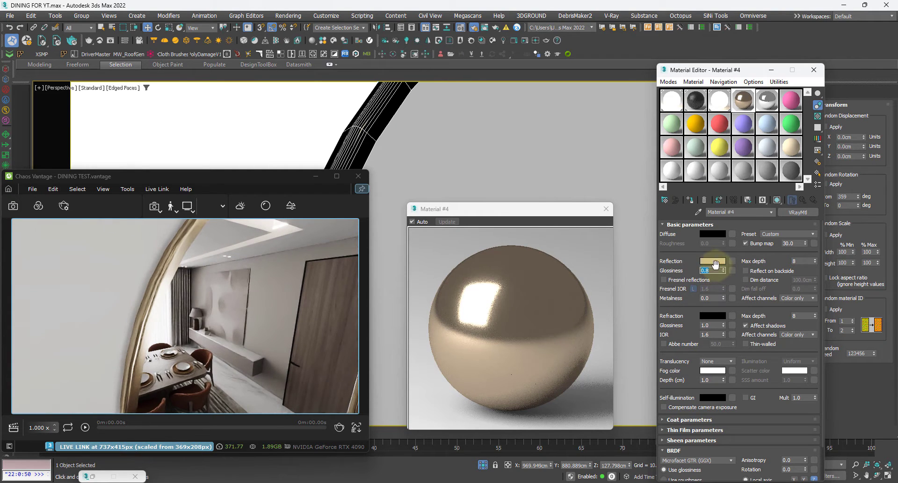
- Darken the frame material's reflection color to the brown tone 827664 and close the enlarged material preview
click(714, 261)
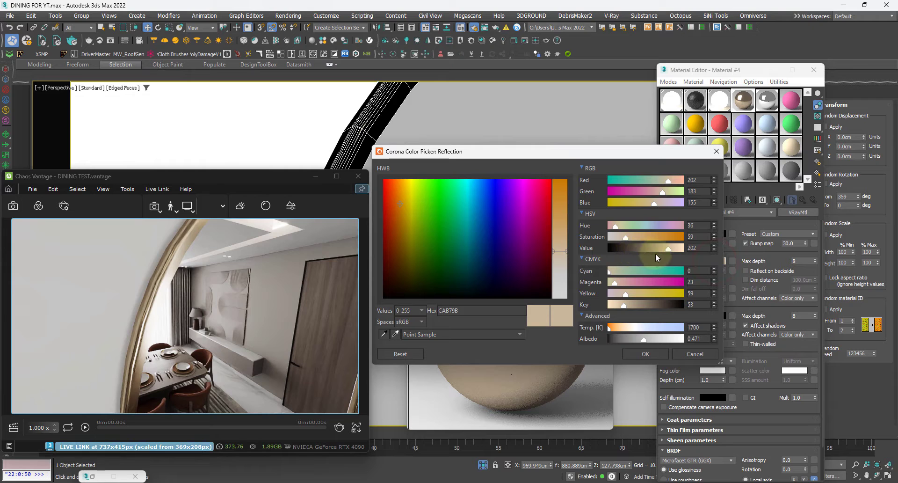
click(655, 248)
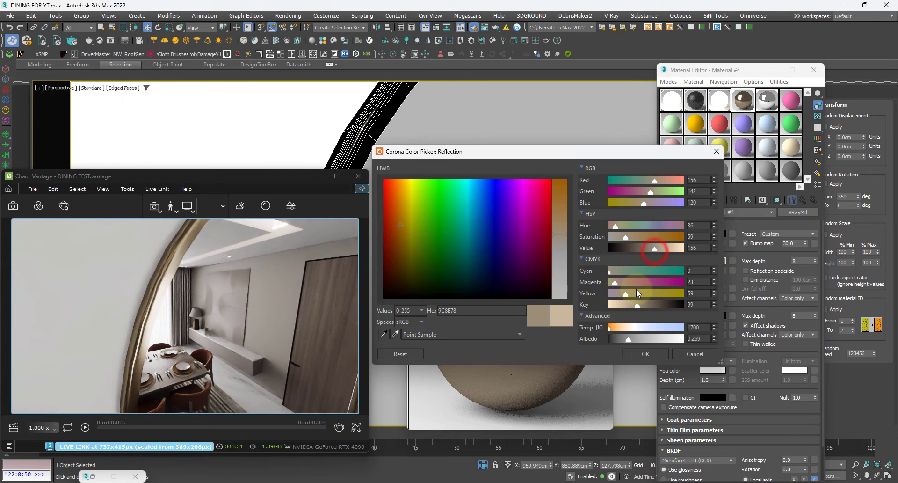
click(646, 249)
click(639, 350)
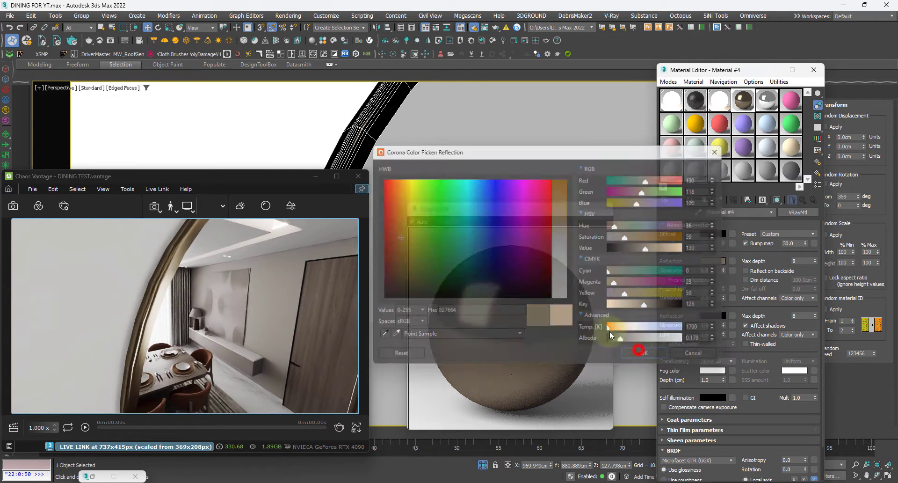
click(607, 211)
- Examine the mirrors and their darker metallic frames from farther away and from the dining table side
scroll(476, 161, down, 3)
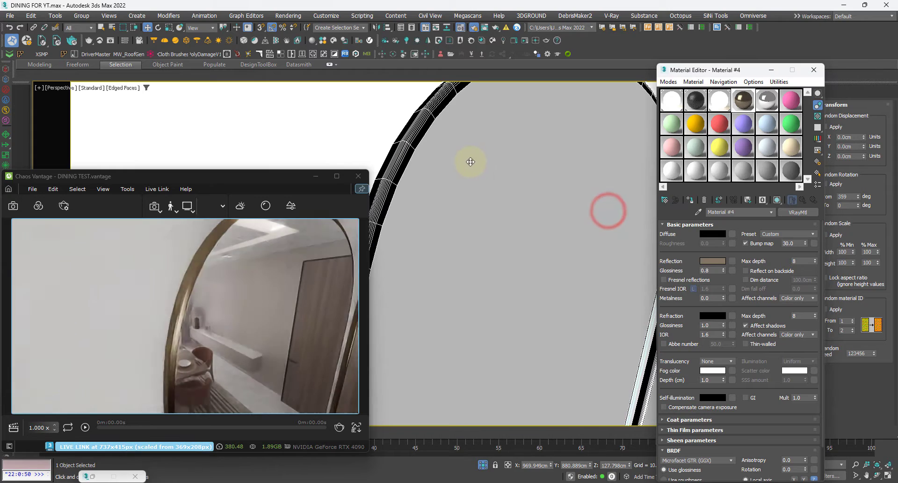
alt+middle_drag(470, 160, 439, 216)
scroll(500, 193, down, 2)
scroll(465, 223, down, 6)
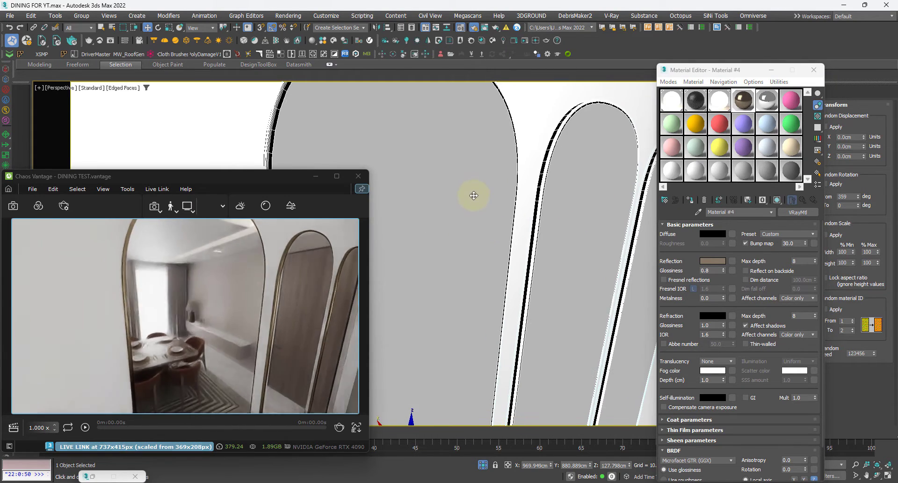
scroll(506, 295, down, 2)
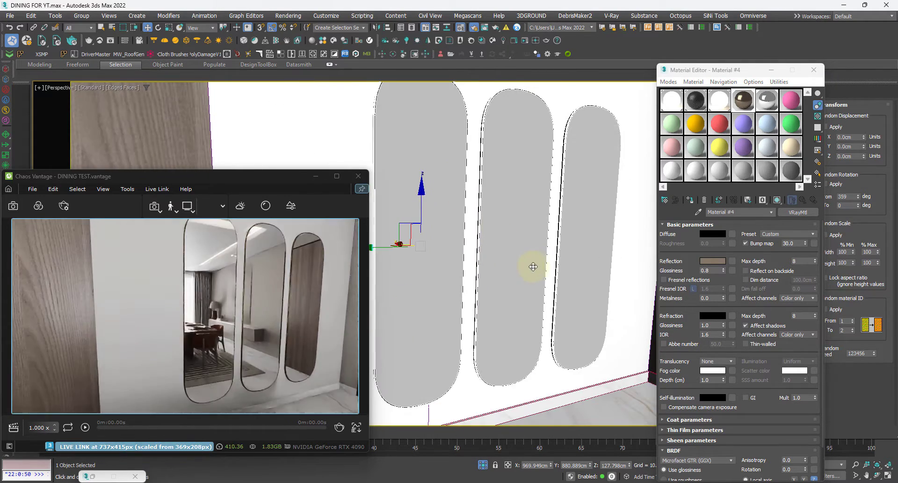
alt+middle_drag(531, 262, 486, 277)
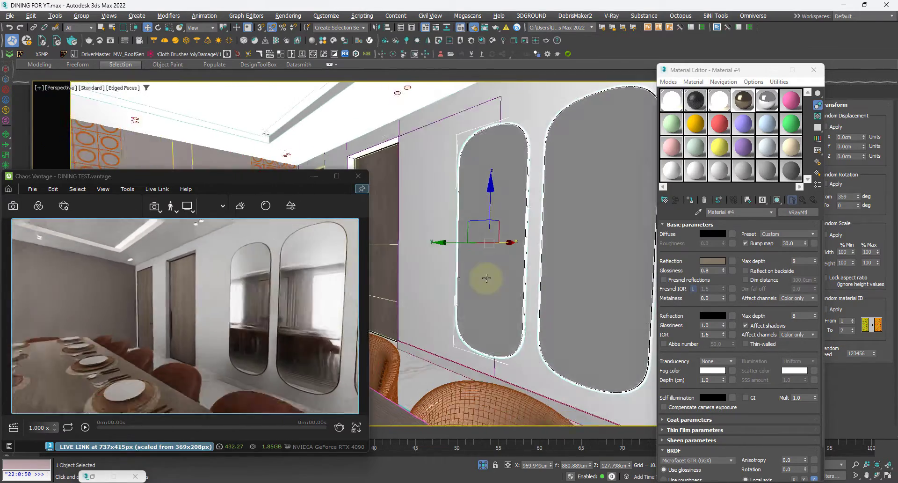
- Minimize the Material Editor and move the Vantage window aside to uncover the dining table in the viewport
click(772, 74)
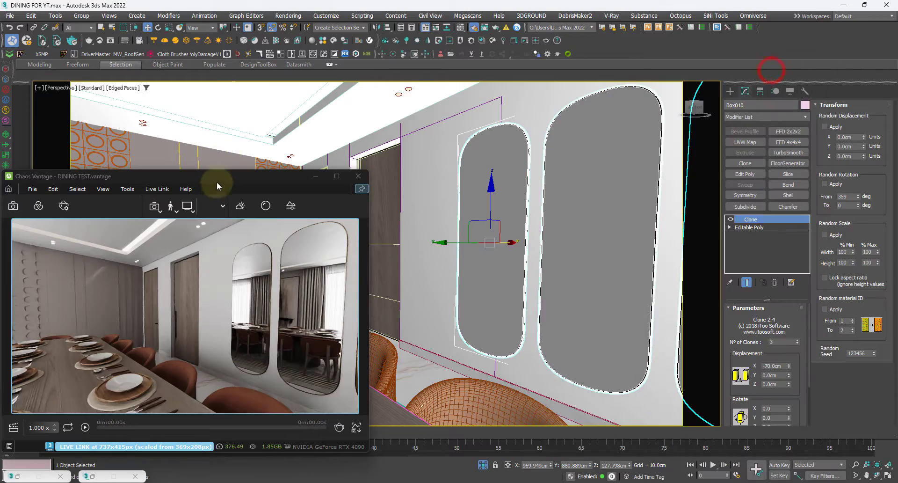
mouse_move(224, 181)
mouse_down()
mouse_move(540, 204)
mouse_move(750, 203)
mouse_up()
middle_drag(249, 201, 279, 213)
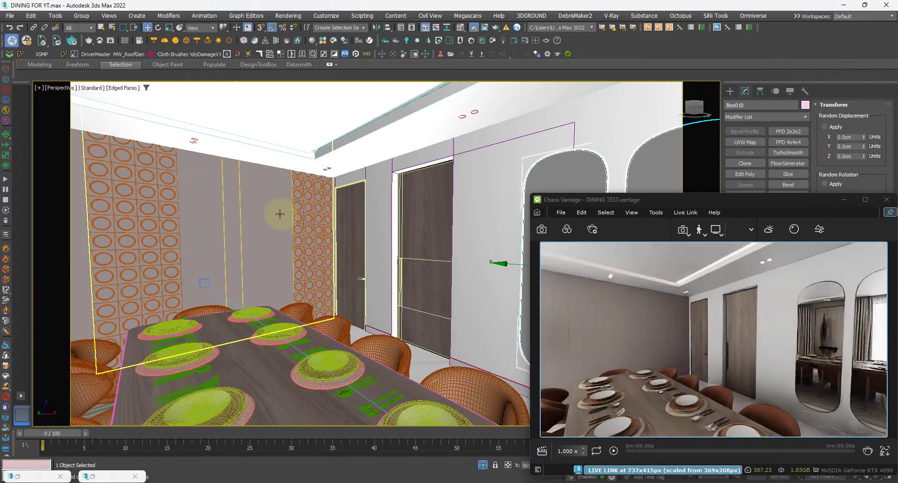
- Turn off edged faces in the viewport and switch it from the perspective view to the PhysCamera001 view
key(F4)
click(183, 420)
alt+middle_drag(187, 416, 154, 412)
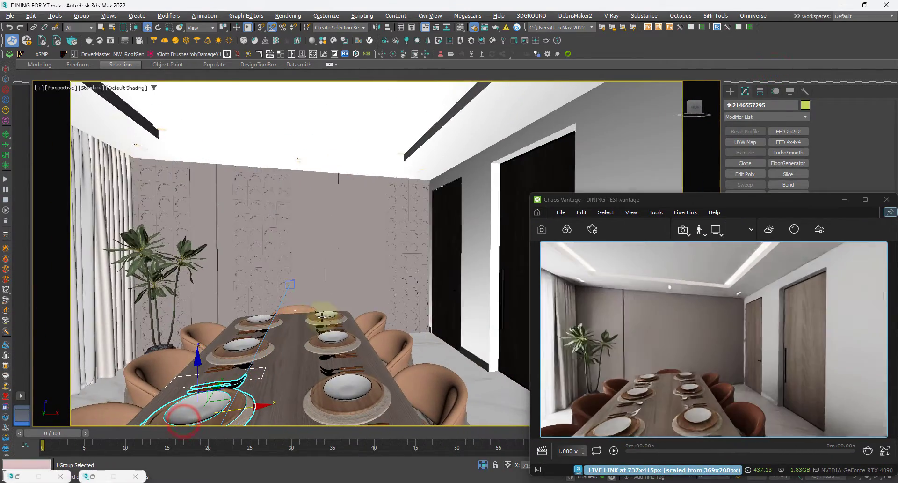
click(61, 87)
mouse_move(85, 98)
click(206, 98)
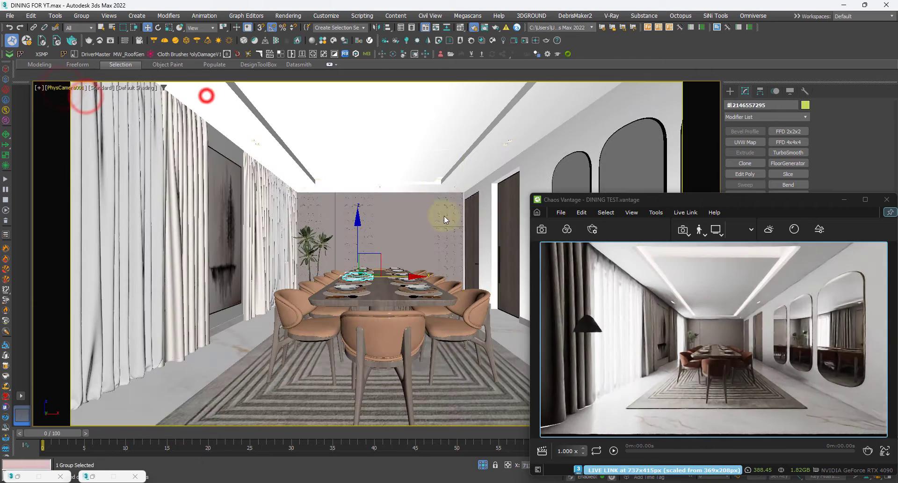
click(382, 340)
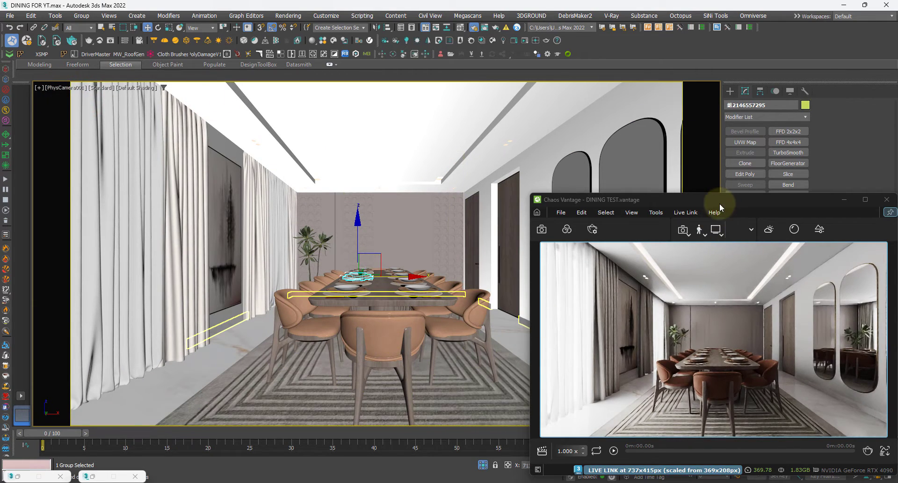
- Maximize the Vantage window to review the full dining room camera view, then restore it beside the viewport
drag(719, 203, 506, 135)
click(642, 130)
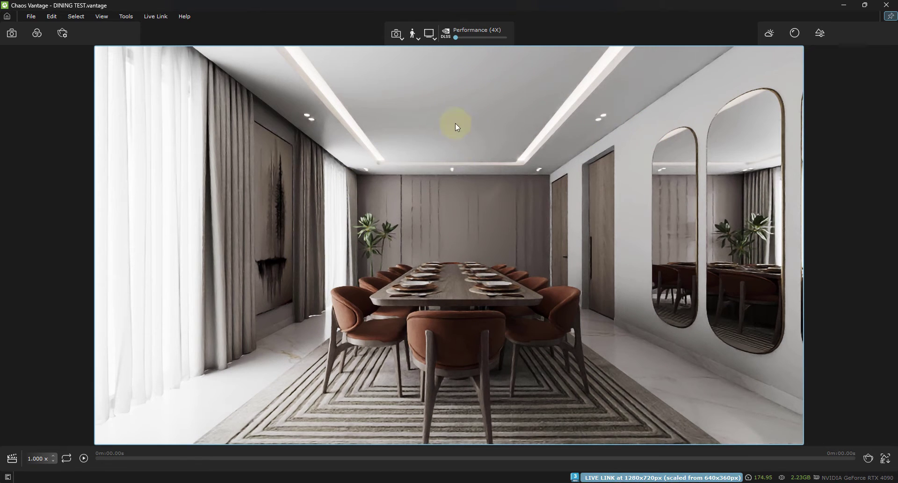
click(865, 5)
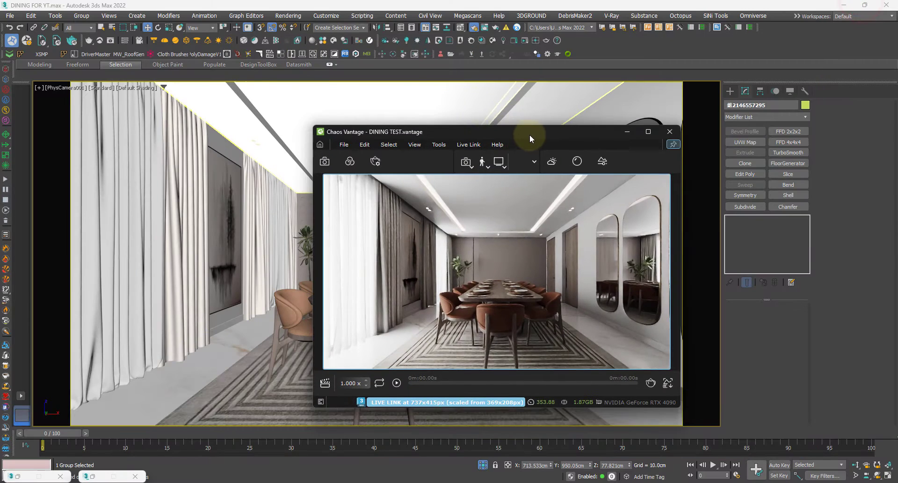
drag(530, 135, 731, 186)
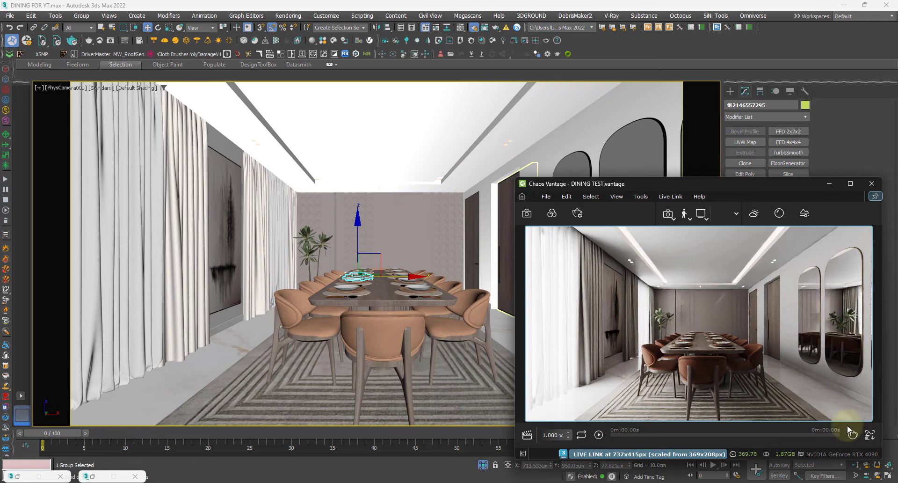
- Open Vantage's render setup and switch the 3ds Max viewport to the Top view
click(851, 433)
key(t)
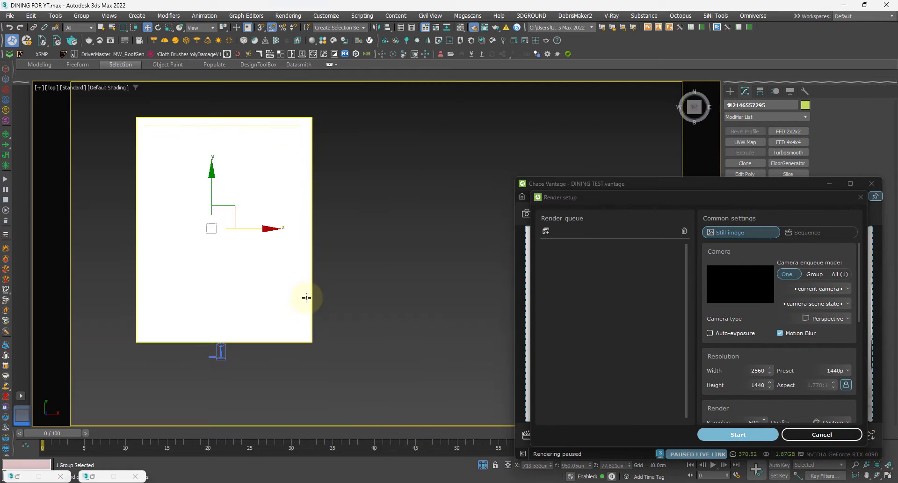
- Move the pendant light group from outside the room to the centre of the dining table in the top view
key(z)
key(F3)
scroll(363, 231, down, 10)
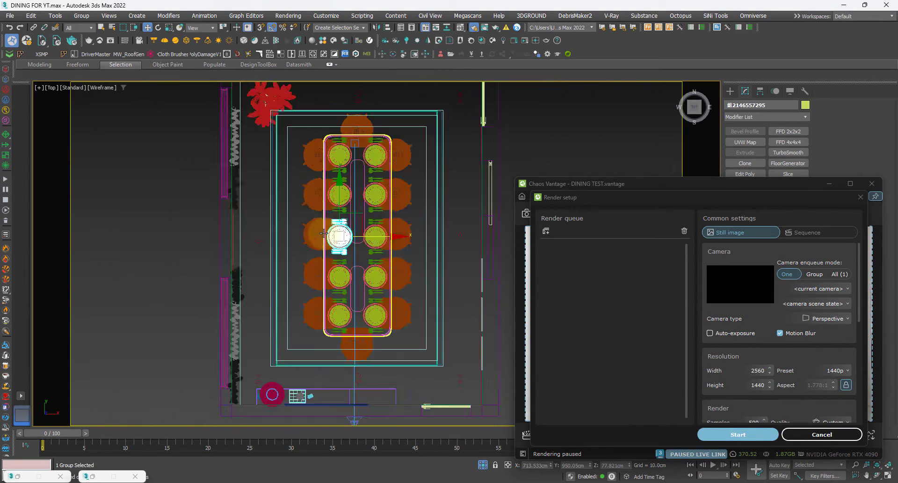
middle_drag(355, 284, 316, 187)
click(311, 316)
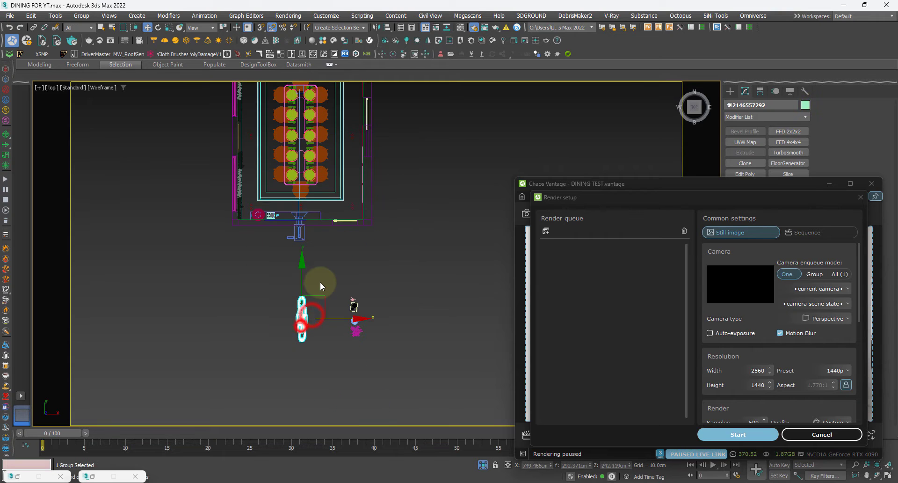
drag(301, 274, 311, 83)
middle_drag(303, 114, 349, 187)
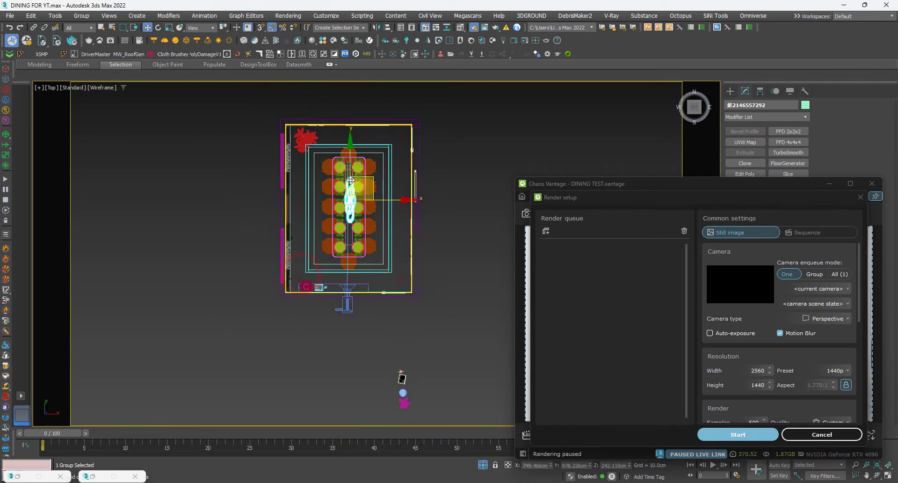
scroll(346, 192, up, 6)
drag(391, 200, 388, 205)
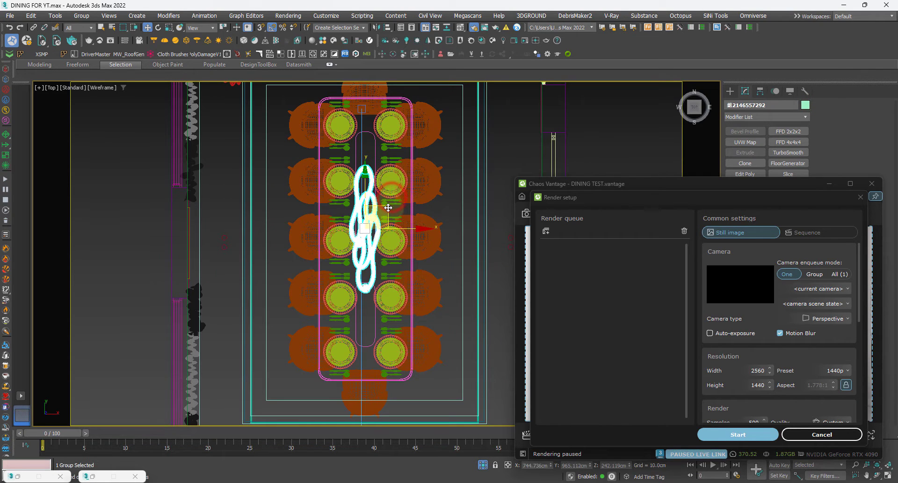
- Close the Vantage render setup and assign Material #4 to the pendant light in a perspective view
key(p)
alt+middle_drag(368, 243, 412, 245)
click(860, 196)
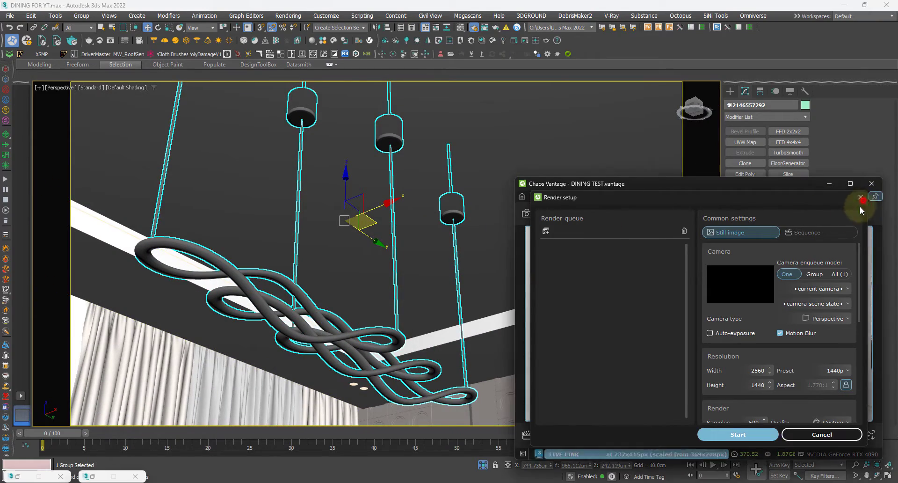
alt+middle_drag(371, 291, 354, 231)
key(m)
drag(715, 74, 96, 67)
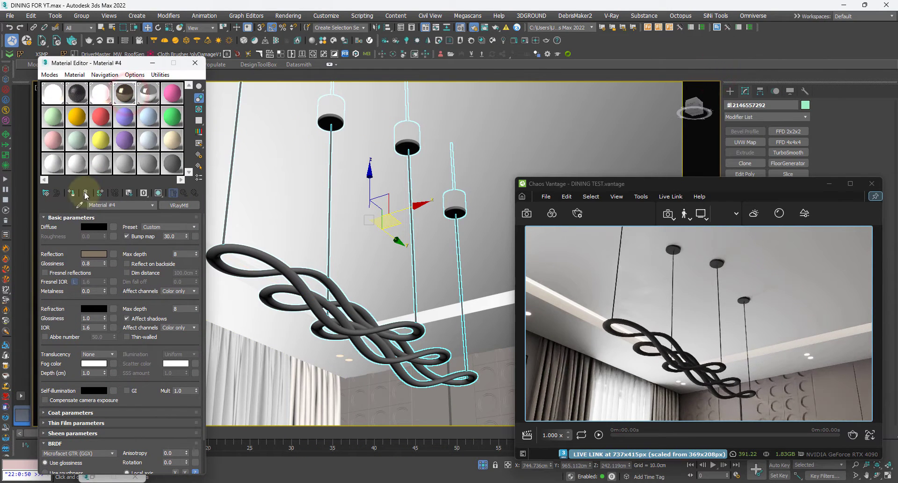
click(72, 194)
- Change the reflection colour of Material #4 to a brighter, more saturated gold
scroll(299, 291, up, 4)
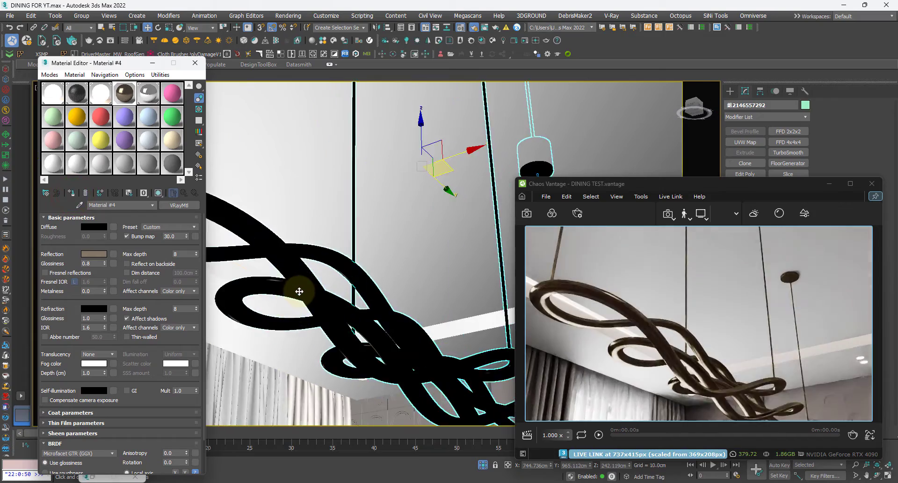
scroll(299, 287, down, 2)
alt+middle_drag(307, 263, 391, 286)
alt+middle_drag(392, 286, 396, 233)
click(94, 254)
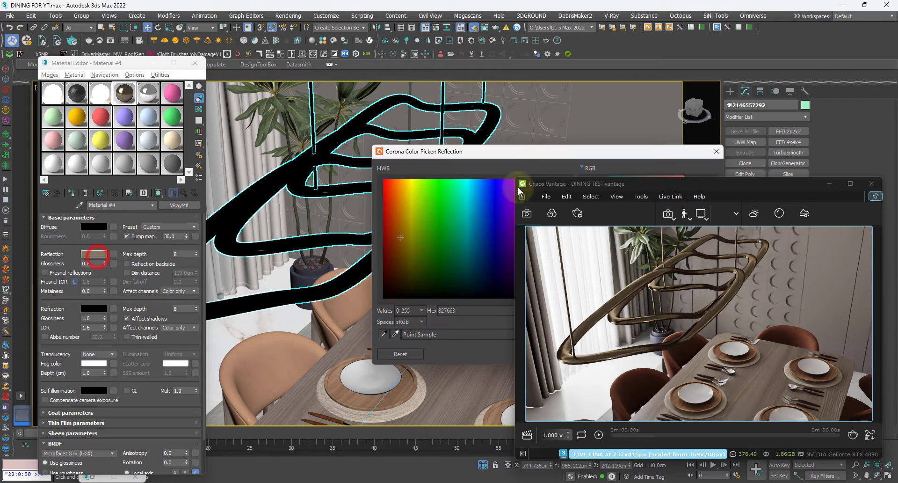
drag(459, 126, 480, 114)
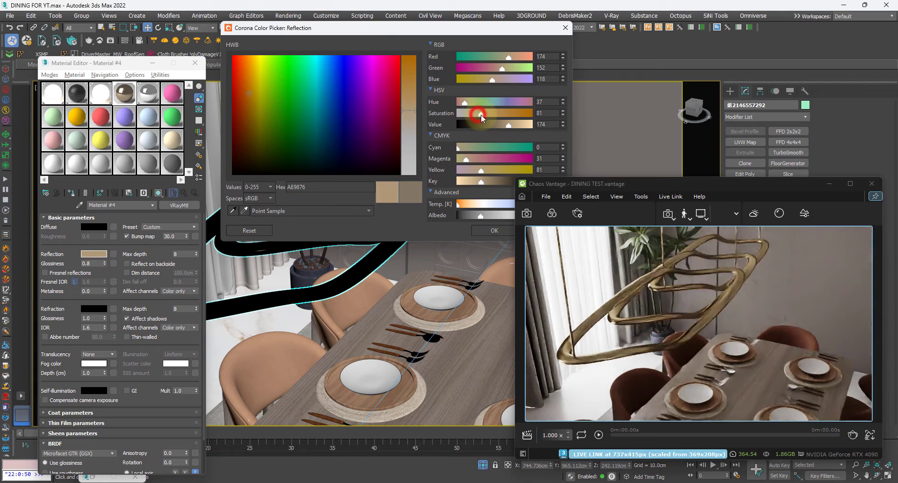
drag(481, 181, 478, 187)
click(495, 229)
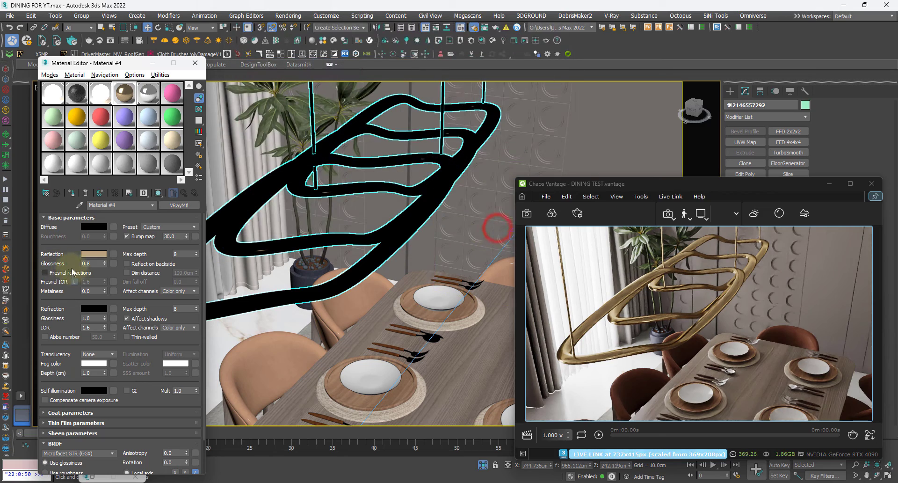
double_click(130, 94)
drag(457, 209, 344, 183)
click(485, 180)
- Copy the FDGFS light material into a spare sample slot, assign it to the pendant's light strips, and set its intensity to 3
alt+middle_drag(378, 308, 387, 261)
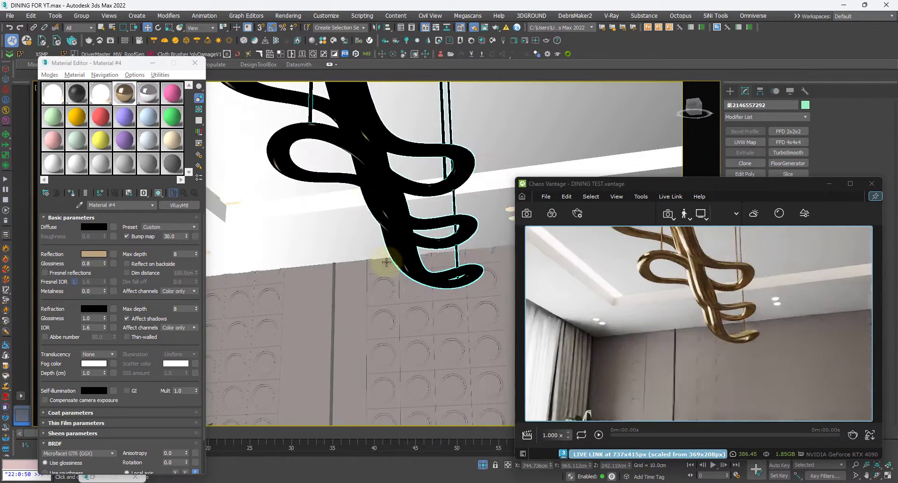
middle_drag(366, 199, 375, 235)
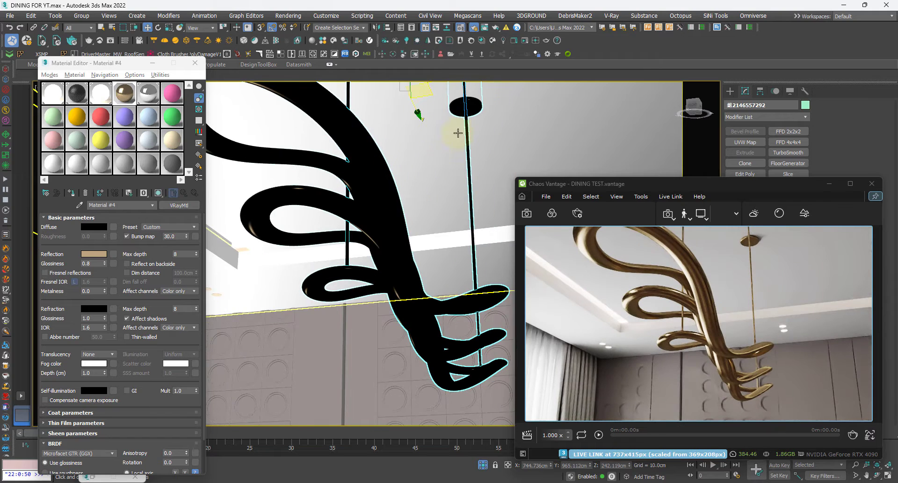
click(444, 145)
click(173, 93)
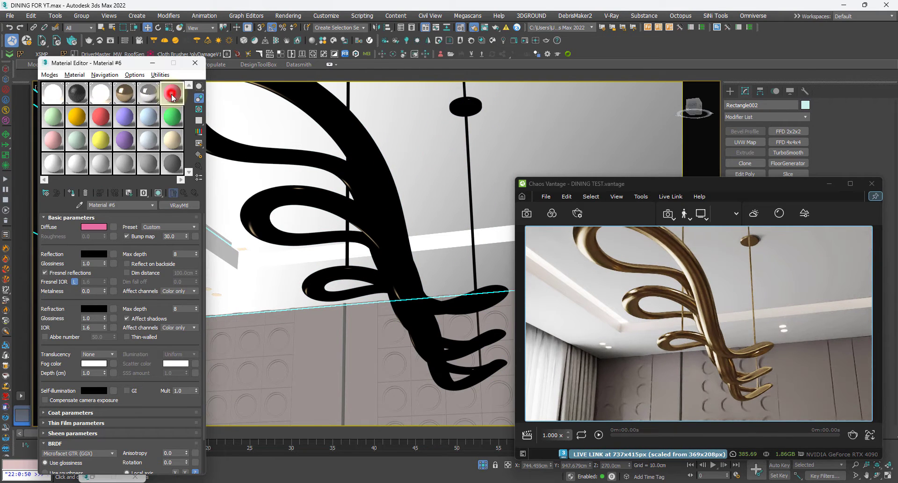
click(99, 97)
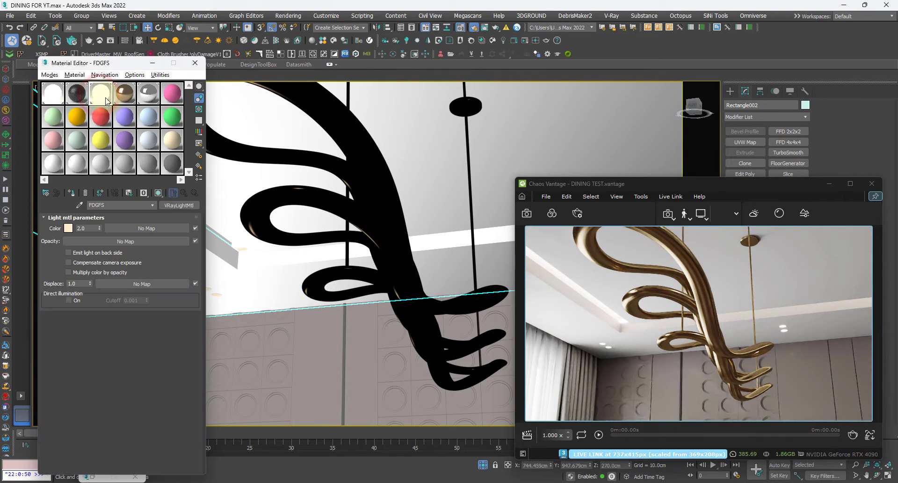
drag(251, 172, 331, 119)
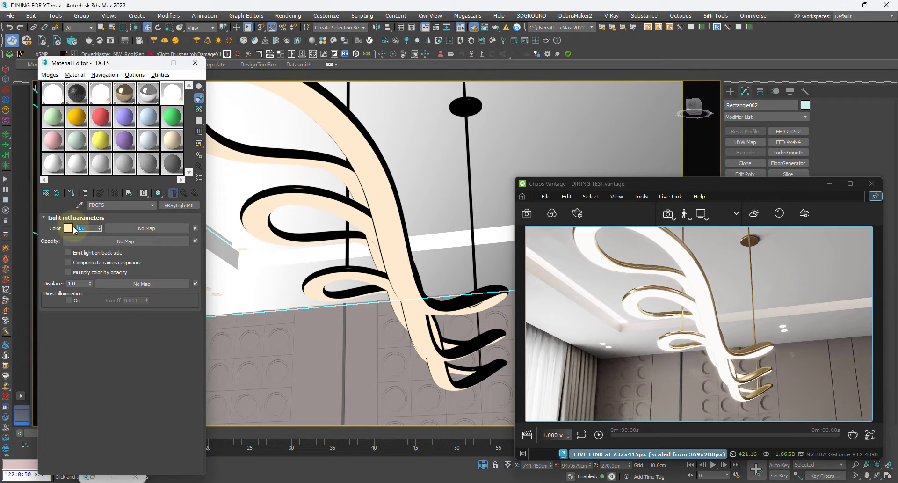
- Give the copied FDGFS light material a warmer colour through its colour temperature
click(69, 229)
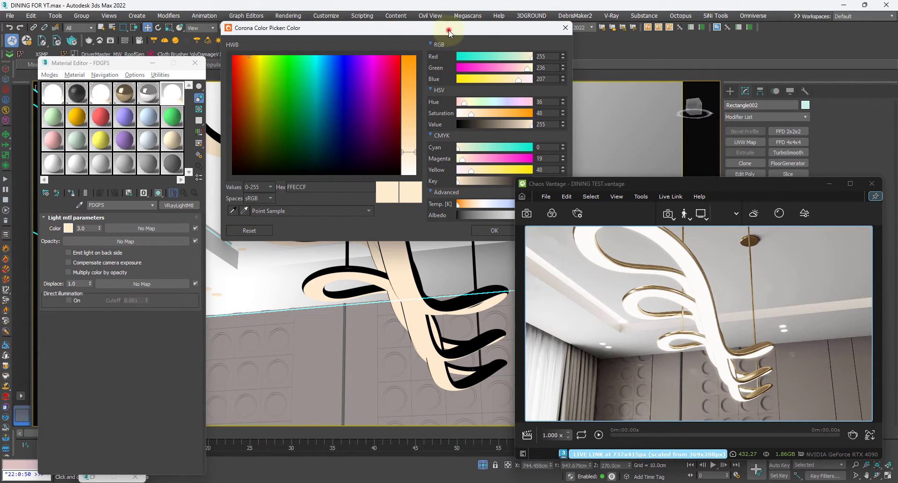
drag(449, 31, 399, 35)
double_click(497, 207)
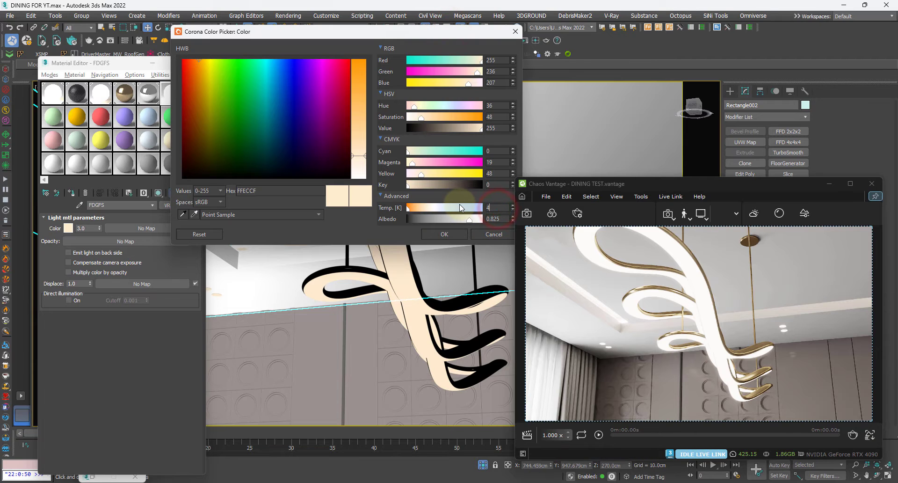
click(446, 234)
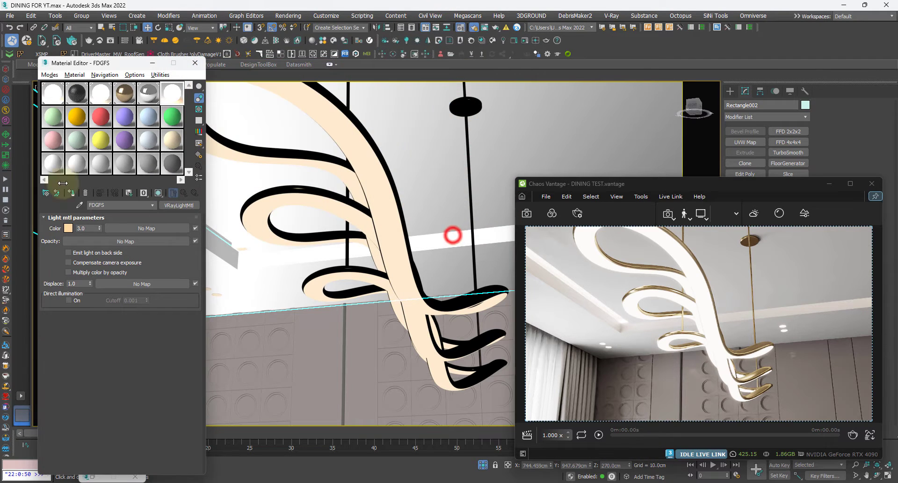
- Assign the copied light material to the pendant's light strips, renaming it SC, and set its intensity to 2
drag(185, 108, 367, 137)
click(412, 240)
drag(411, 259, 376, 260)
text(SC)
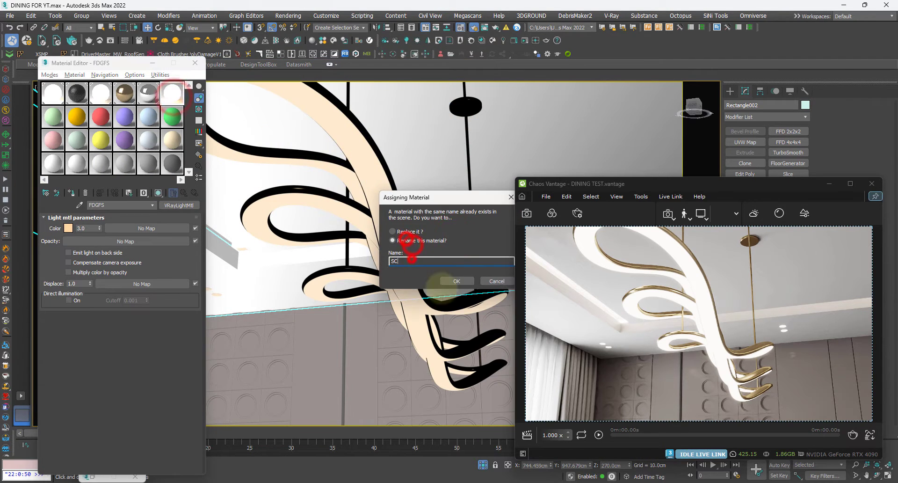
click(458, 279)
drag(90, 230, 55, 229)
text(2)
key(Return)
- Darken the reflection colour of Material #4 to hex 88775C
alt+middle_drag(358, 269, 334, 311)
click(124, 97)
click(94, 254)
click(442, 188)
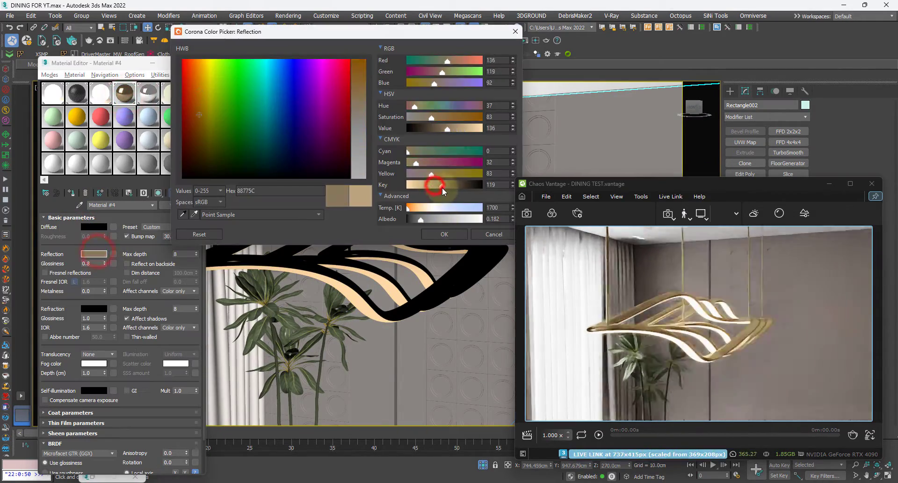
click(450, 232)
- Minimize the Material Editor and switch the viewport to the physical camera view
click(152, 63)
click(55, 89)
click(82, 98)
click(208, 96)
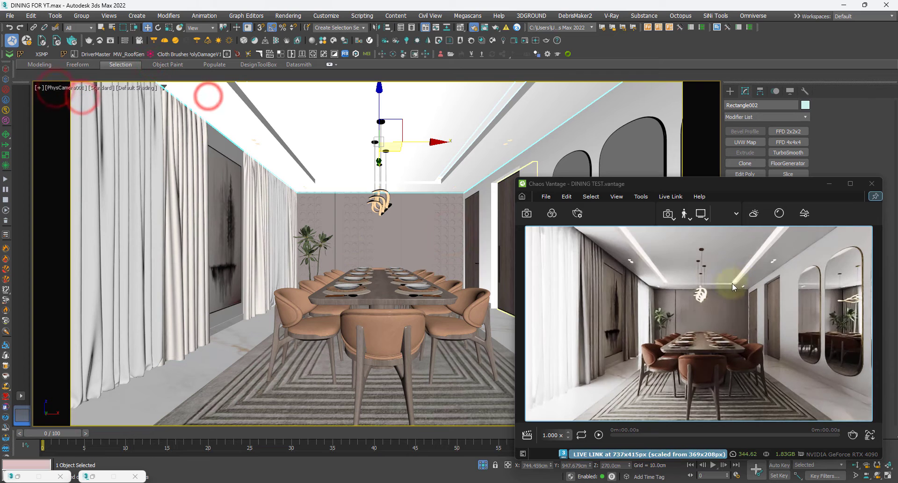
- Select and frame the table lamp on the sideboard in perspective, and move the Vantage window beside it
click(382, 336)
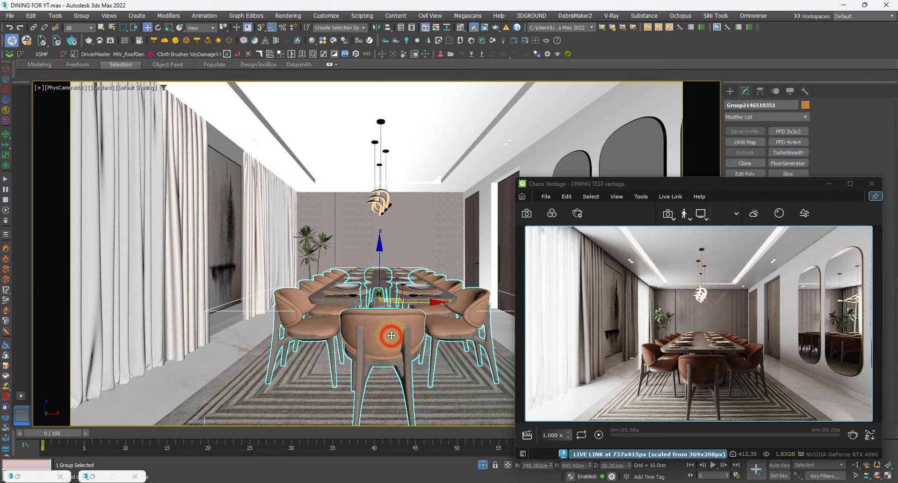
key(p)
alt+middle_drag(419, 307, 326, 209)
scroll(388, 215, up, 6)
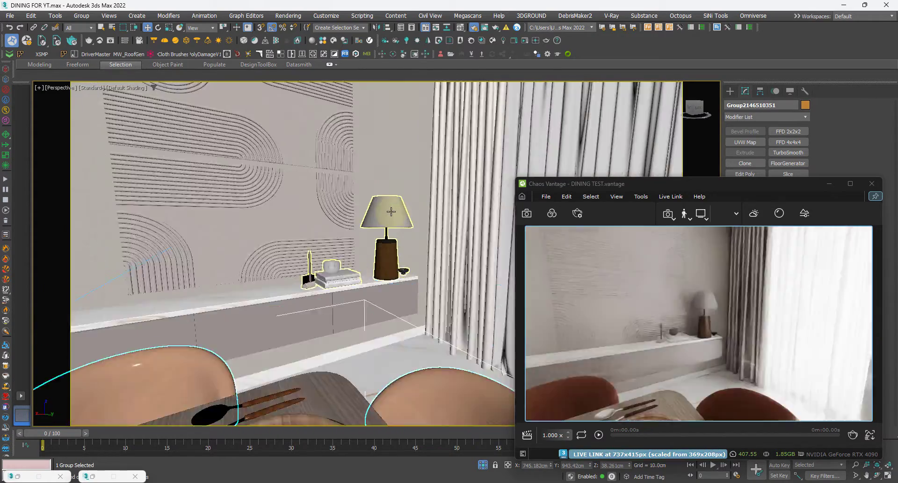
click(388, 215)
alt+middle_drag(388, 215, 361, 230)
drag(741, 186, 577, 91)
middle_drag(261, 199, 123, 207)
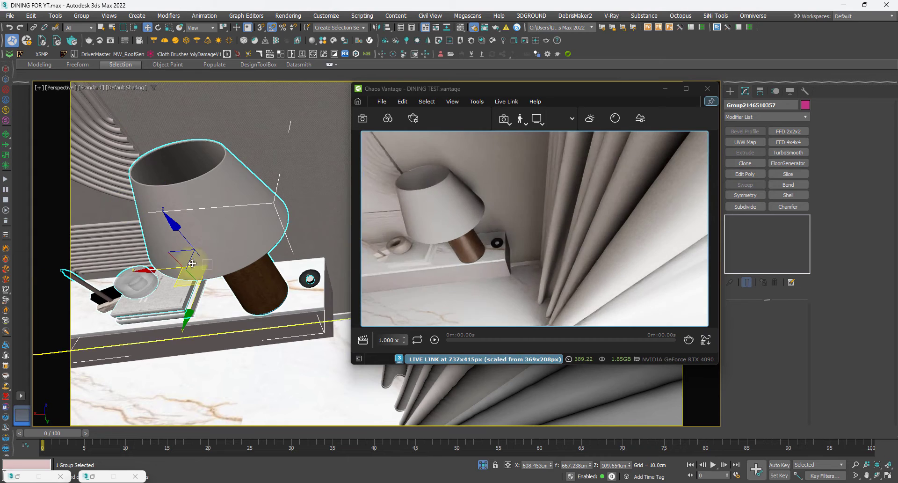
alt+middle_drag(316, 304, 347, 269)
- Create a sphere-type VRayLight about 2.9 cm in radius on the floor near the sideboard
click(728, 90)
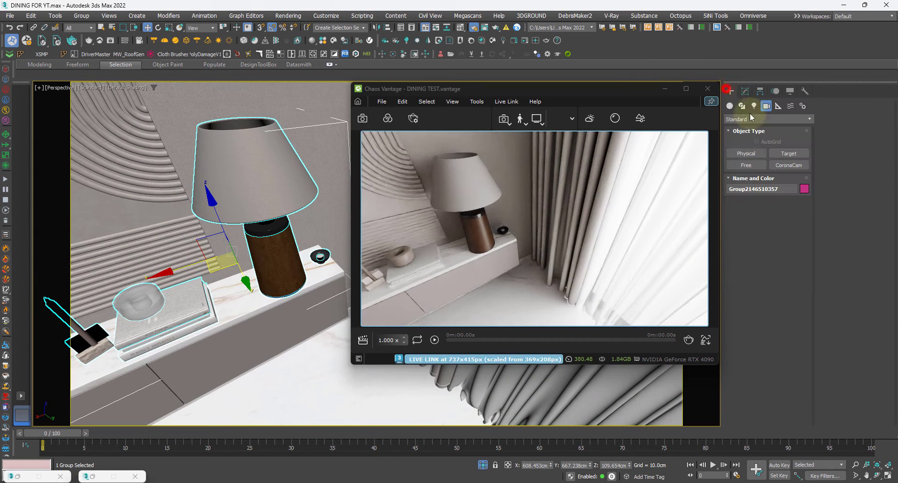
click(740, 119)
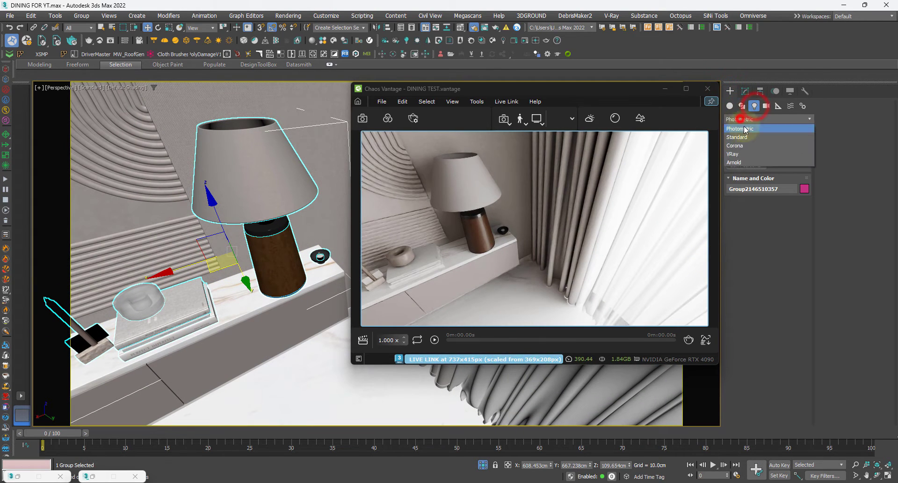
click(736, 153)
click(759, 157)
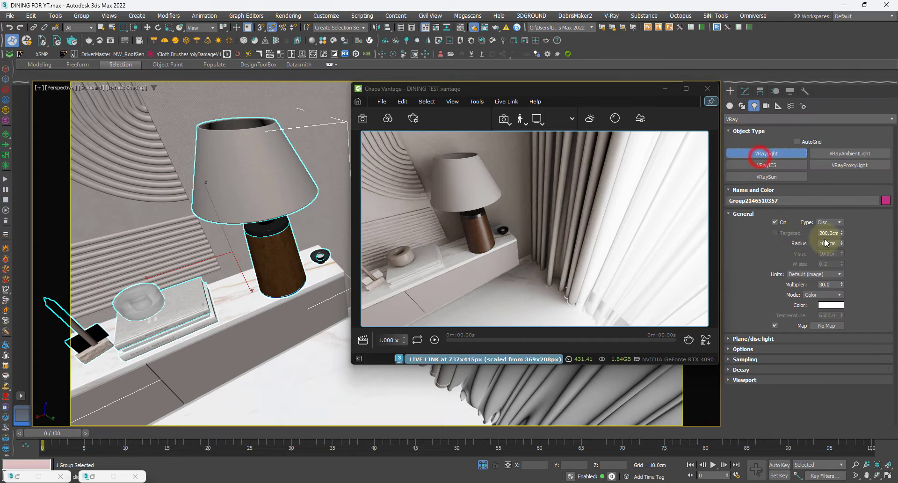
click(826, 248)
click(301, 377)
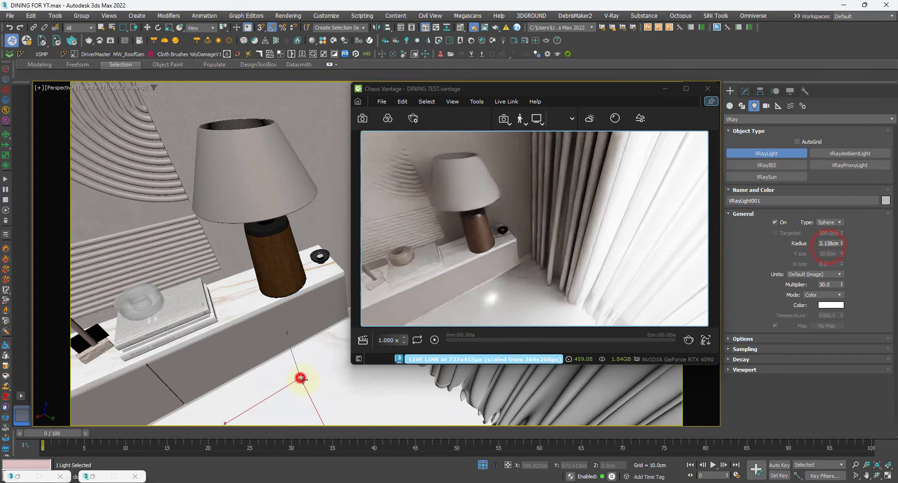
- Move the sphere light up and position it inside the table lamp's shade
drag(290, 328, 282, 125)
alt+middle_drag(282, 141, 300, 232)
scroll(284, 208, up, 4)
drag(293, 254, 285, 202)
mouse_move(286, 205)
alt+middle_down()
mouse_move(275, 201)
mouse_move(290, 193)
alt+middle_up()
scroll(278, 204, down, 4)
scroll(275, 189, up, 3)
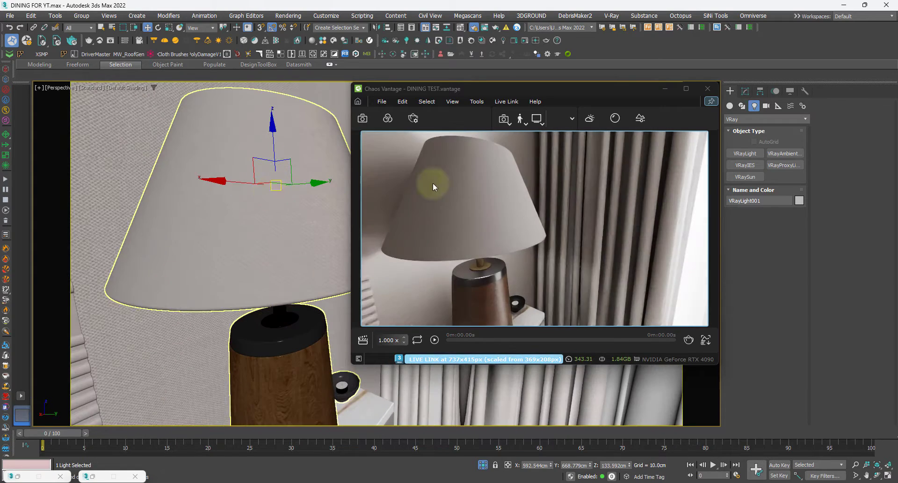
- Set the sphere light's units to Radiant power (W) with a multiplier of 1.0
click(745, 90)
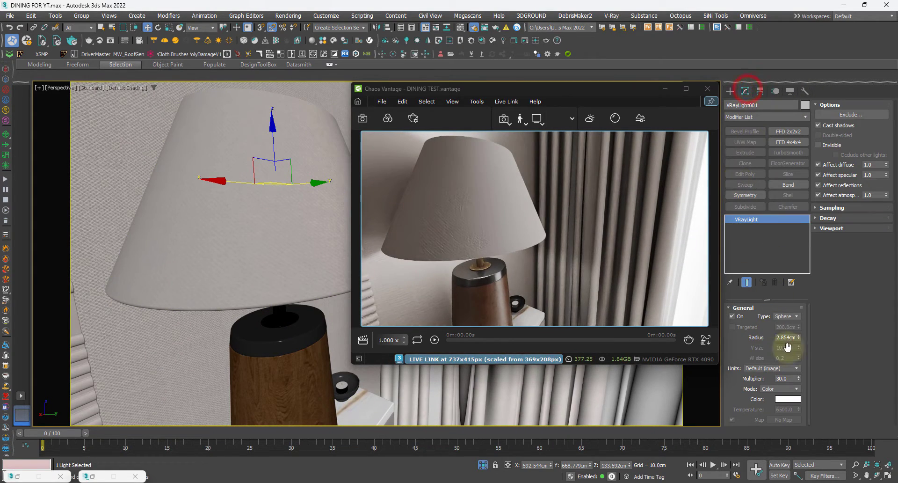
click(762, 368)
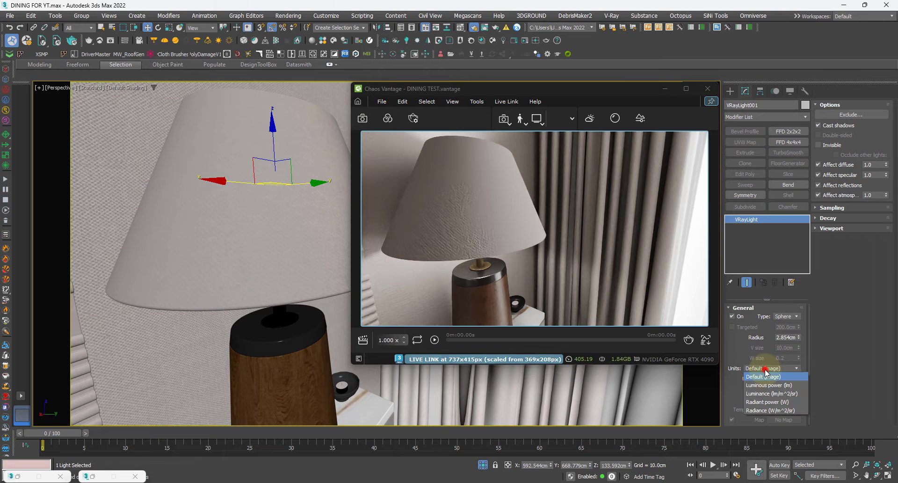
click(764, 402)
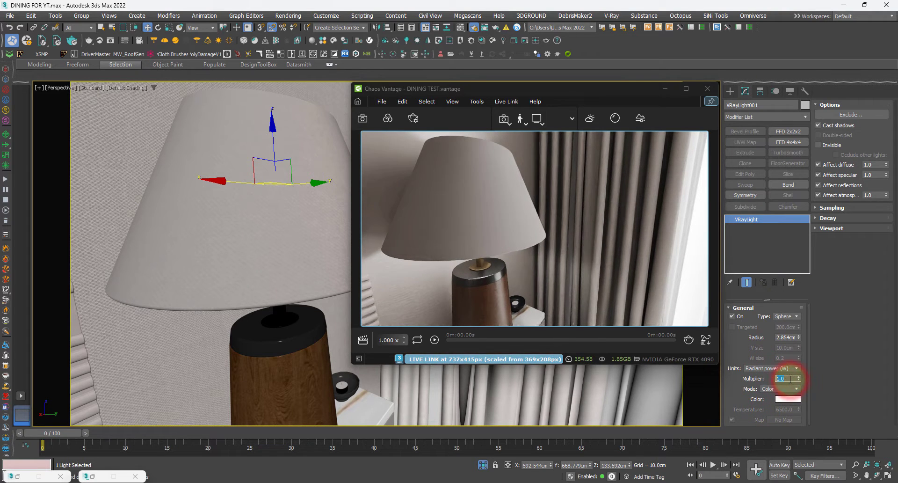
- Set the sphere light's colour temperature to 4000 K
click(788, 400)
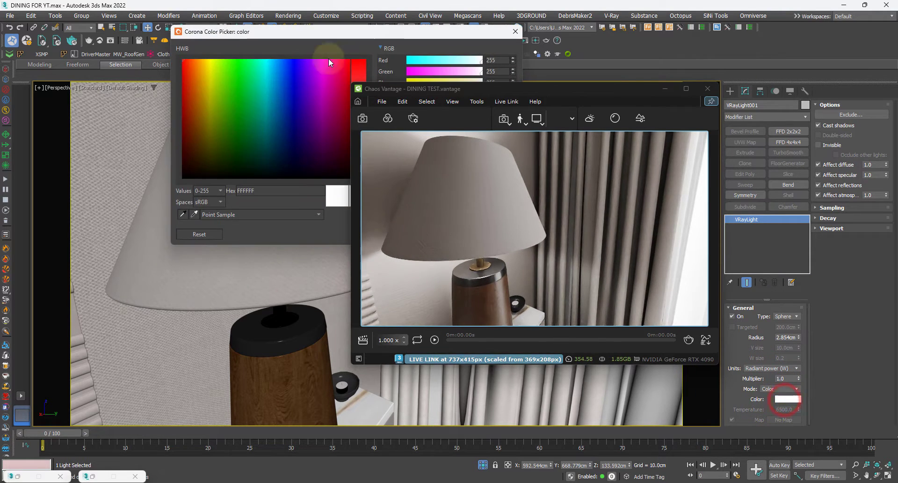
drag(362, 32, 212, 60)
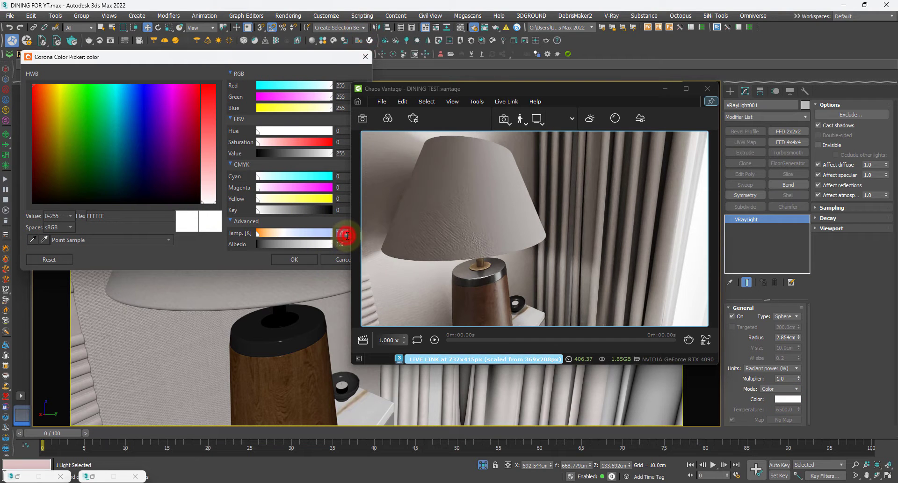
click(298, 258)
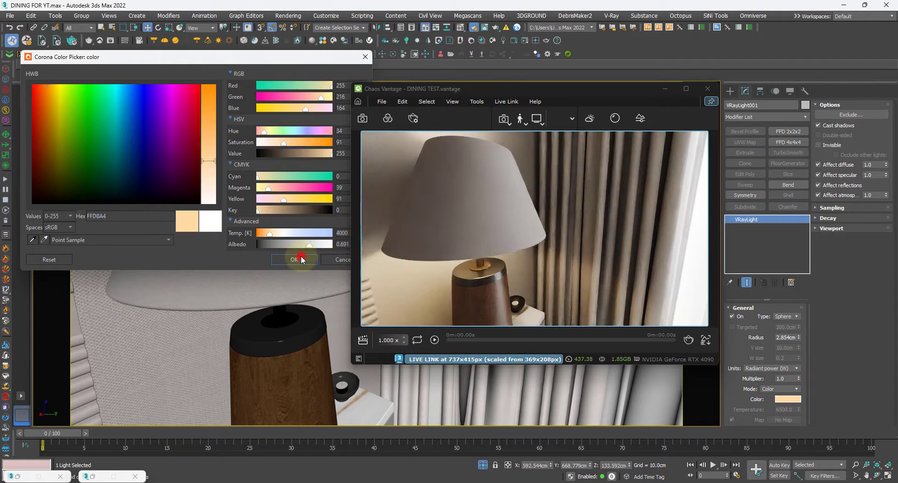
- Sample the lampshade's material 1100033 and convert it to a VRay2SidedMtl, keeping the old material as a sub-material
alt+middle_drag(211, 246, 168, 156)
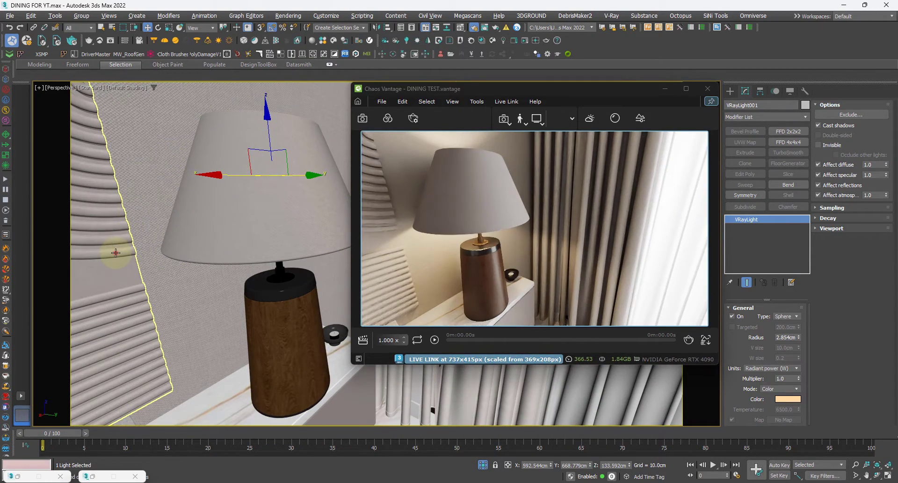
click(115, 252)
key(m)
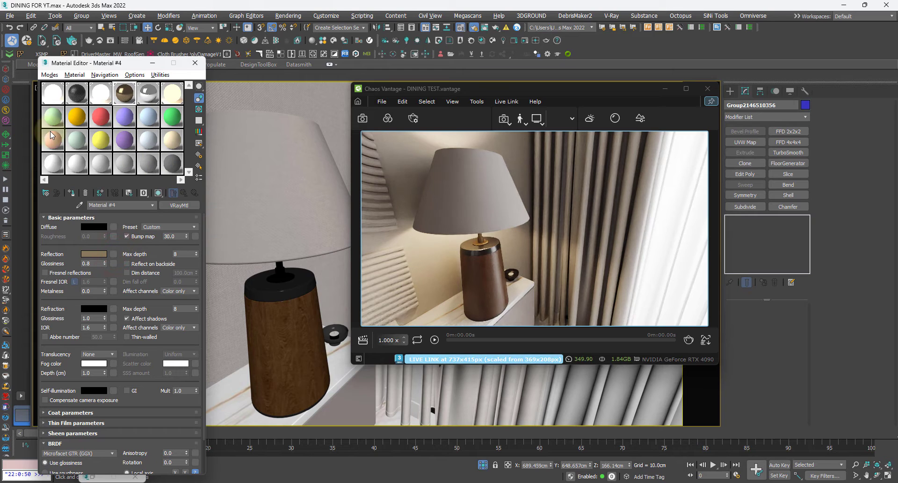
click(253, 189)
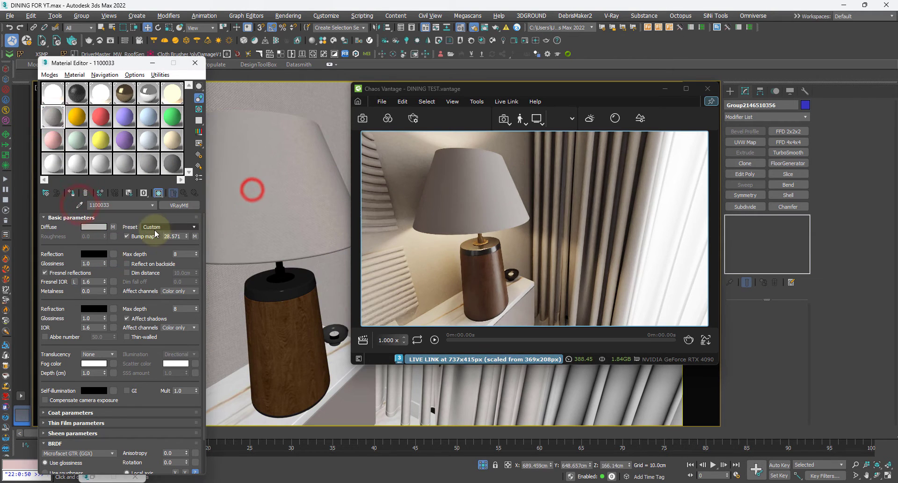
click(190, 207)
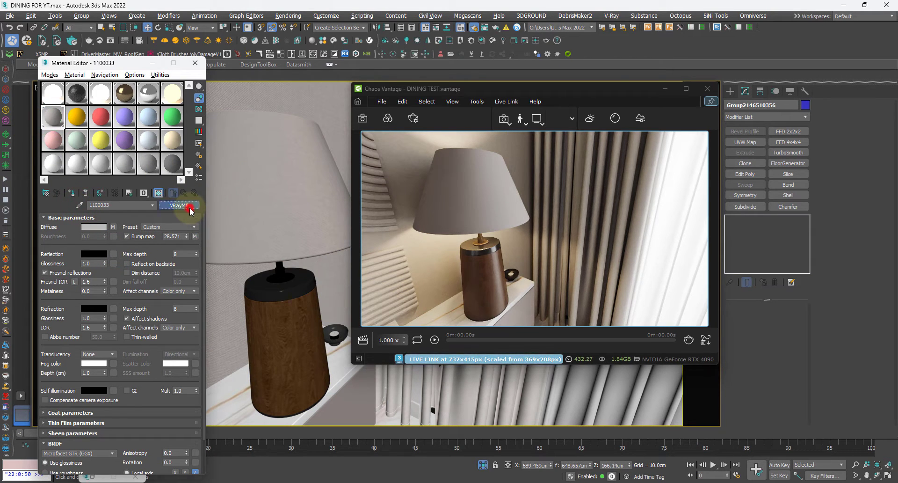
scroll(245, 197, up, 2)
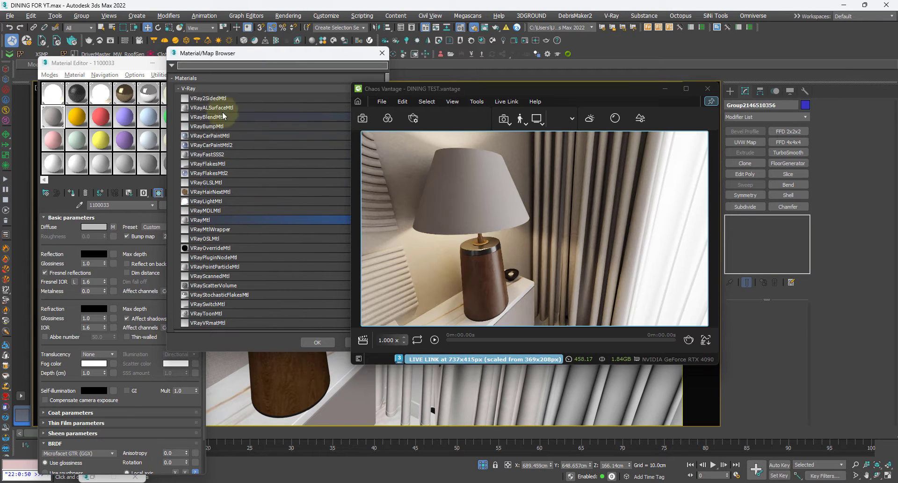
double_click(225, 96)
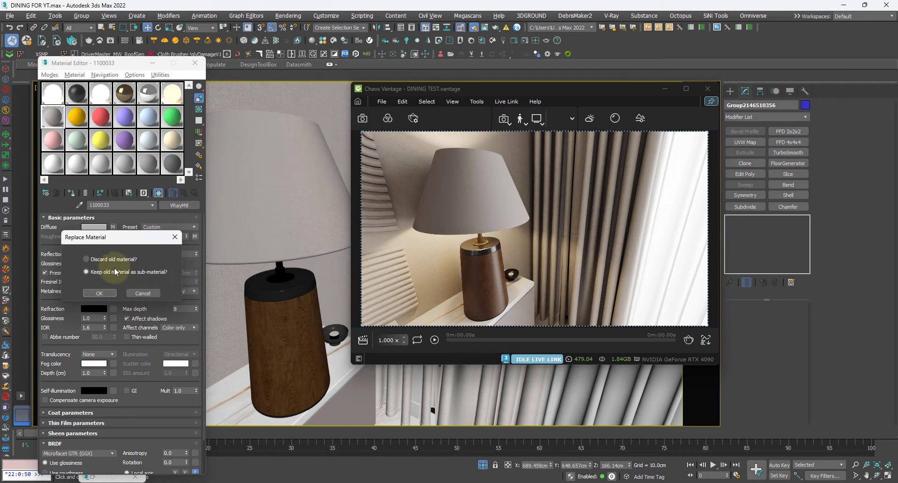
click(100, 293)
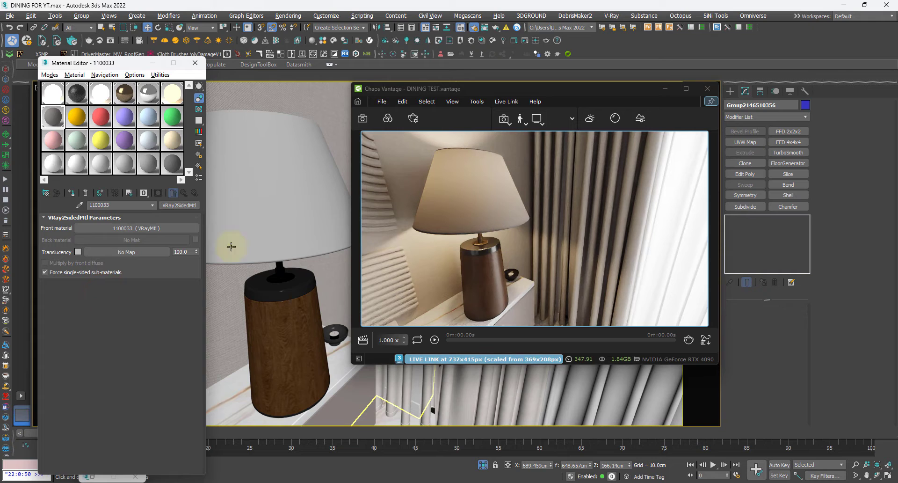
- Enable the two-sided material's back material and fill it with the front material 1100033
click(142, 227)
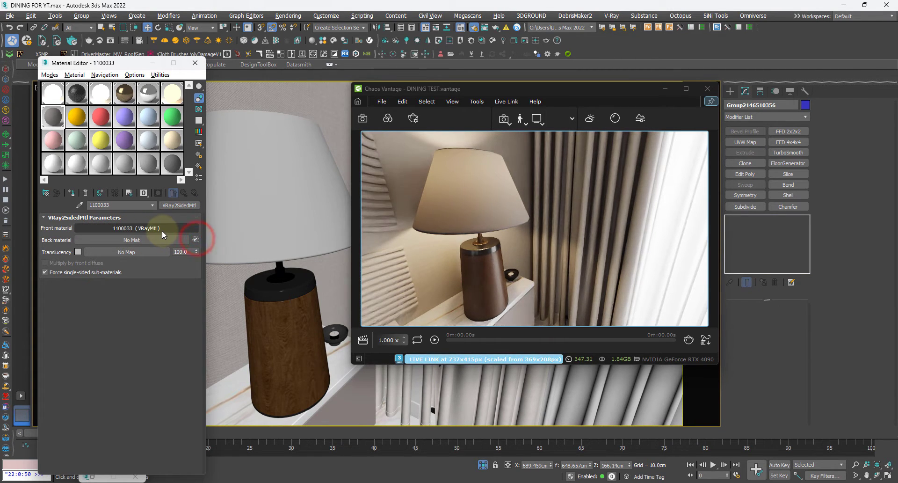
drag(162, 230, 156, 241)
click(105, 295)
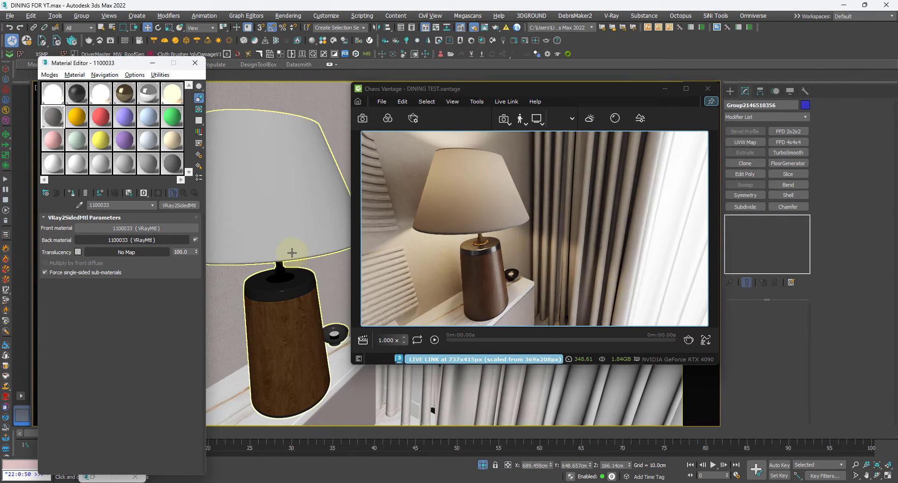
- Lower the sphere light about 3.6 cm inside the table lamp's shade
scroll(267, 220, up, 5)
mouse_move(289, 234)
alt+middle_down()
mouse_move(303, 206)
mouse_move(269, 385)
mouse_move(279, 232)
alt+middle_up()
click(277, 299)
scroll(276, 298, down, 5)
drag(279, 233, 278, 231)
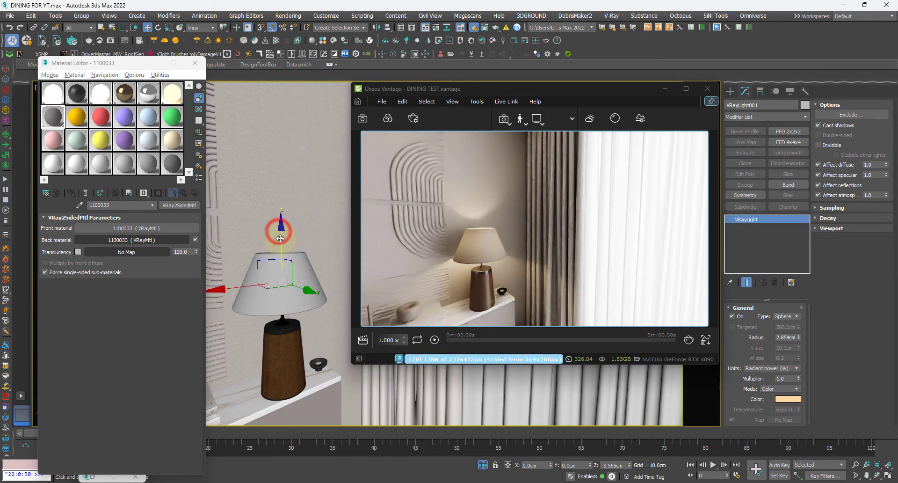
- Examine the glowing lampshade and wooden lamp base up close in the live preview, and put the material editor away
scroll(280, 289, up, 5)
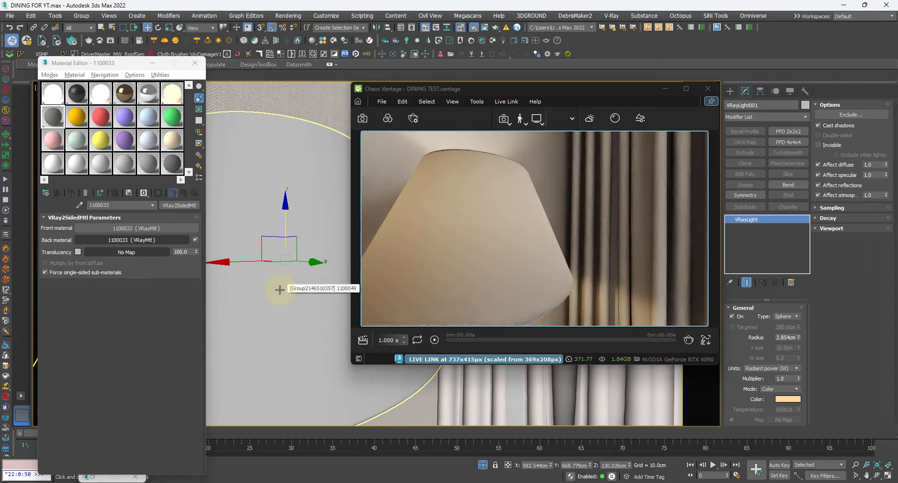
scroll(280, 289, up, 3)
scroll(261, 236, down, 5)
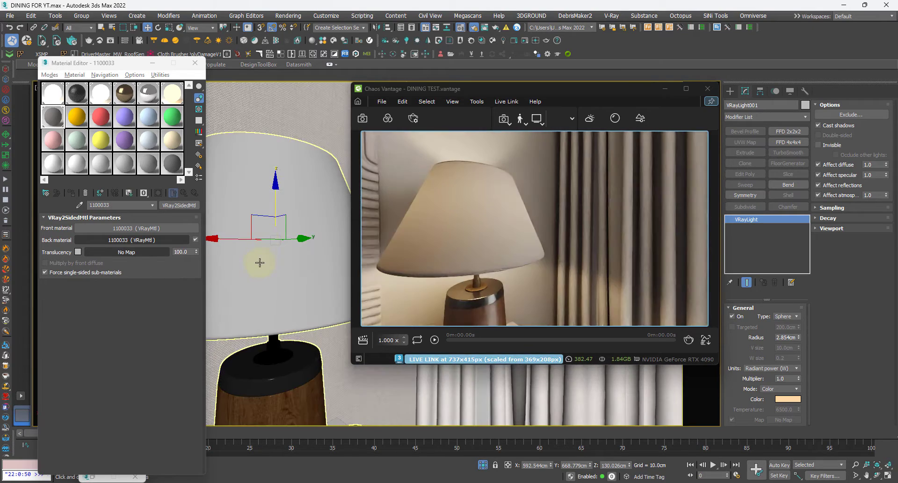
mouse_move(258, 262)
alt+middle_down()
mouse_move(257, 227)
mouse_move(257, 265)
alt+middle_up()
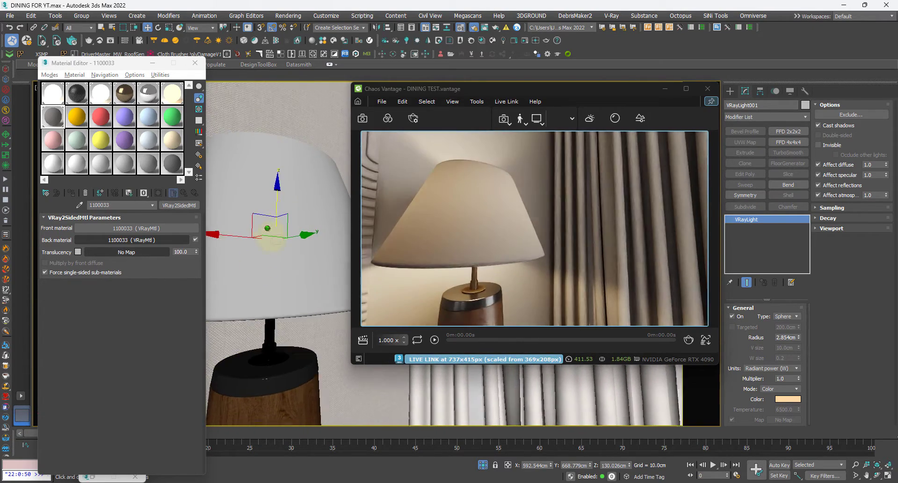
scroll(257, 265, down, 5)
scroll(260, 279, up, 8)
scroll(260, 280, up, 4)
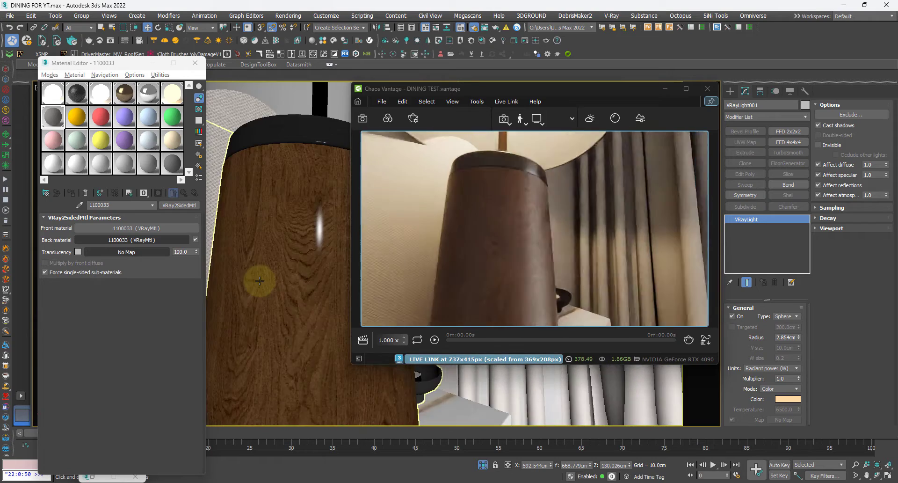
scroll(260, 278, down, 10)
alt+middle_drag(279, 276, 296, 293)
click(152, 63)
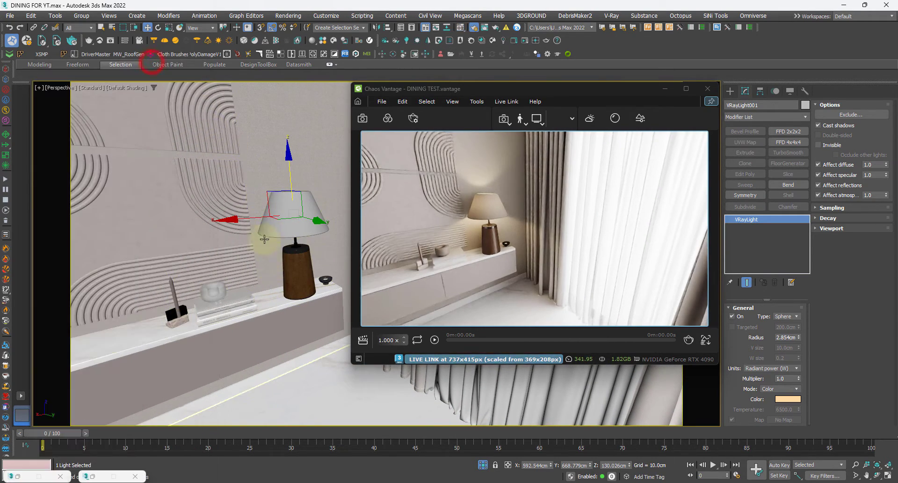
- Examine the lamp, sideboard and wall decor from several angles, including a wider field of view
alt+middle_drag(268, 233, 322, 216)
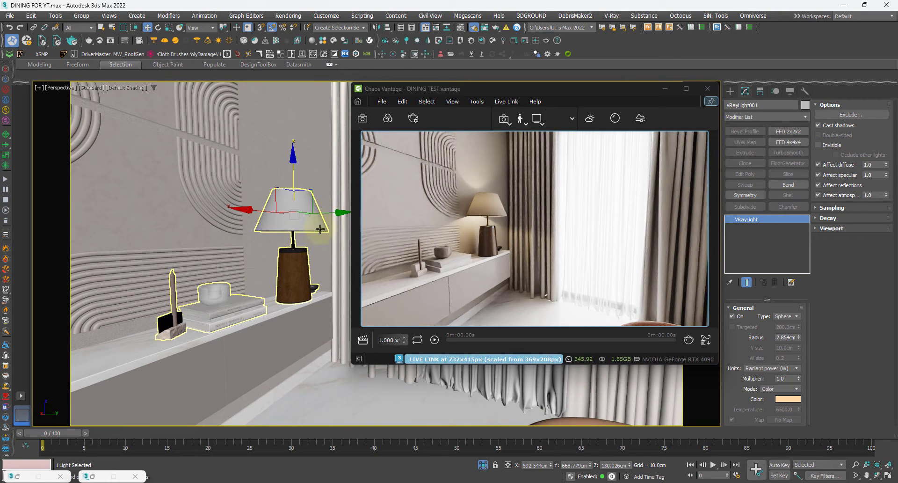
click(296, 263)
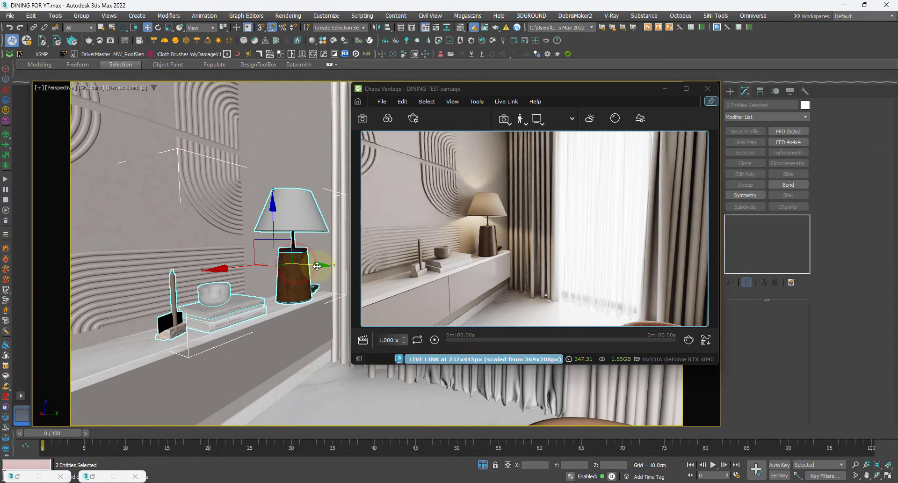
alt+middle_drag(296, 297, 252, 268)
scroll(257, 284, down, 3)
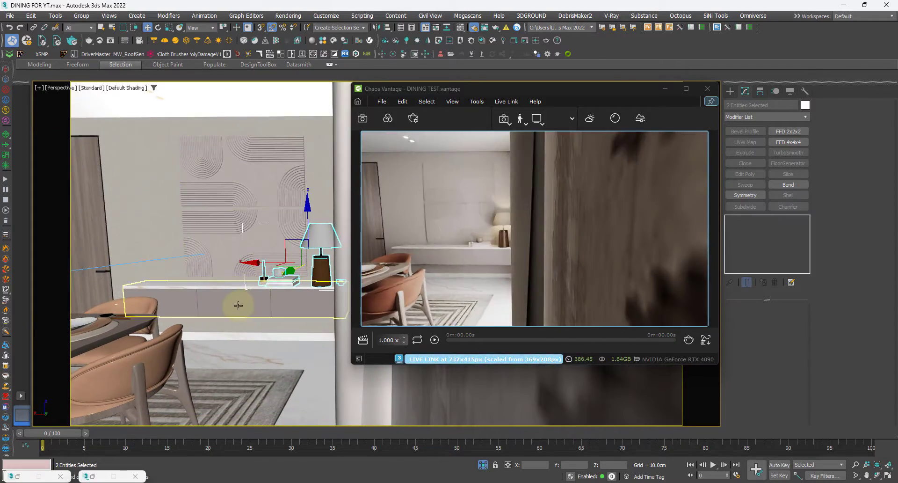
alt+middle_drag(238, 305, 254, 313)
scroll(248, 309, up, 4)
click(225, 306)
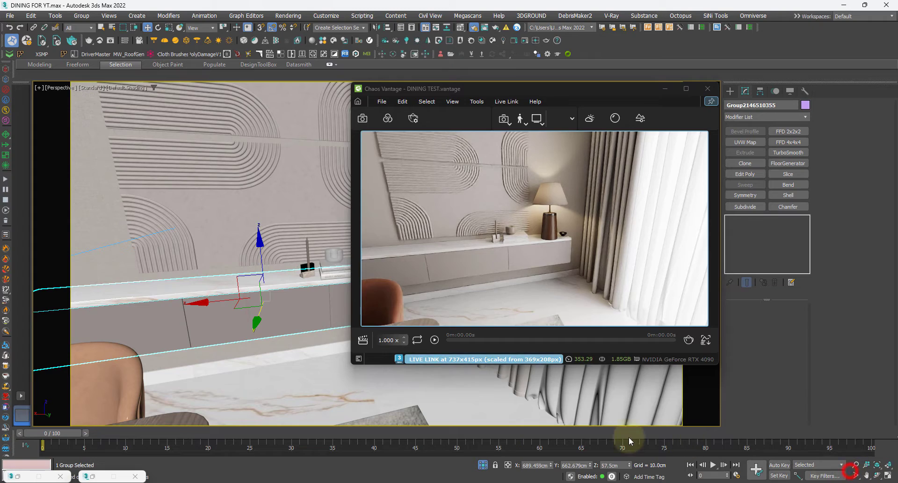
click(855, 475)
drag(261, 322, 269, 351)
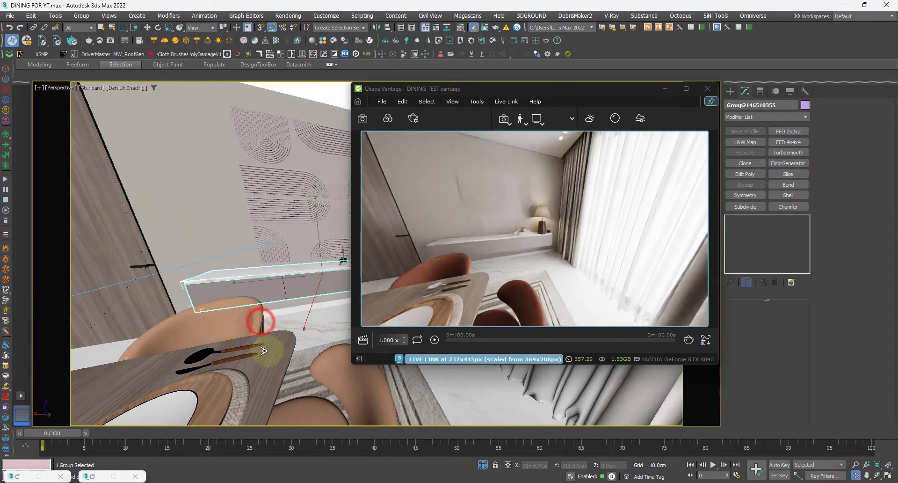
right_click(267, 350)
- Examine the rounded wall mirrors and their reflections of the dining room in the live preview
mouse_move(263, 346)
middle_down()
mouse_move(256, 351)
mouse_move(220, 333)
mouse_move(158, 289)
mouse_move(117, 289)
mouse_move(176, 283)
middle_up()
scroll(255, 350, down, 6)
click(159, 289)
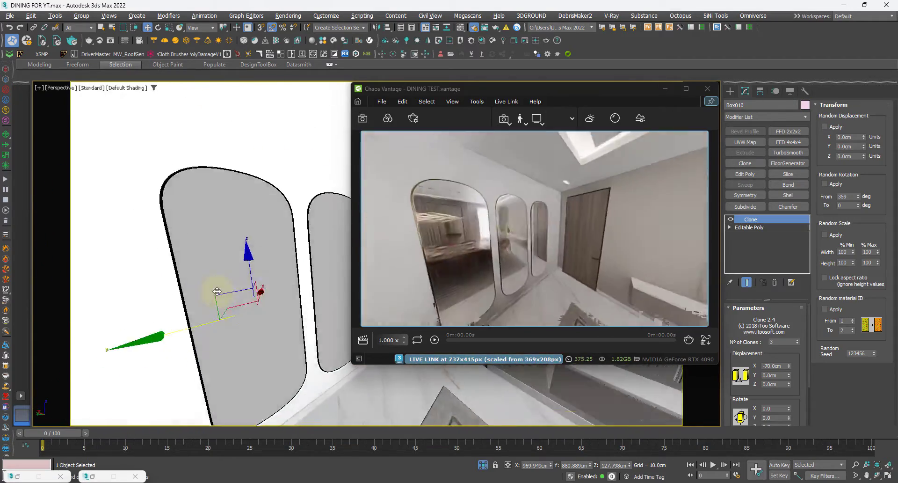
middle_drag(268, 211, 264, 183)
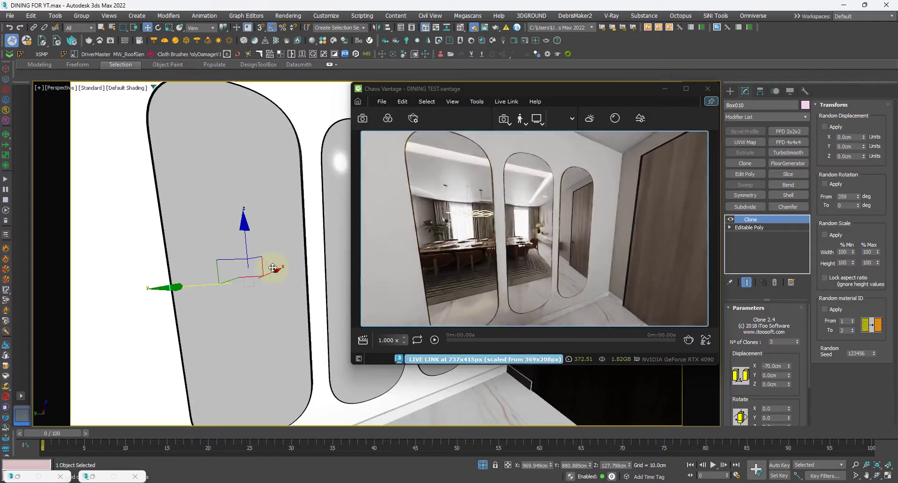
alt+middle_drag(275, 269, 260, 177)
scroll(234, 295, down, 4)
scroll(245, 343, down, 2)
- Apply the FDGFS light material to the narrow vertical strip in the panelled wall behind the plant
click(271, 315)
scroll(309, 282, down, 3)
scroll(237, 282, up, 5)
click(244, 265)
scroll(244, 265, down, 5)
scroll(321, 188, up, 5)
alt+middle_drag(293, 264, 287, 296)
key(m)
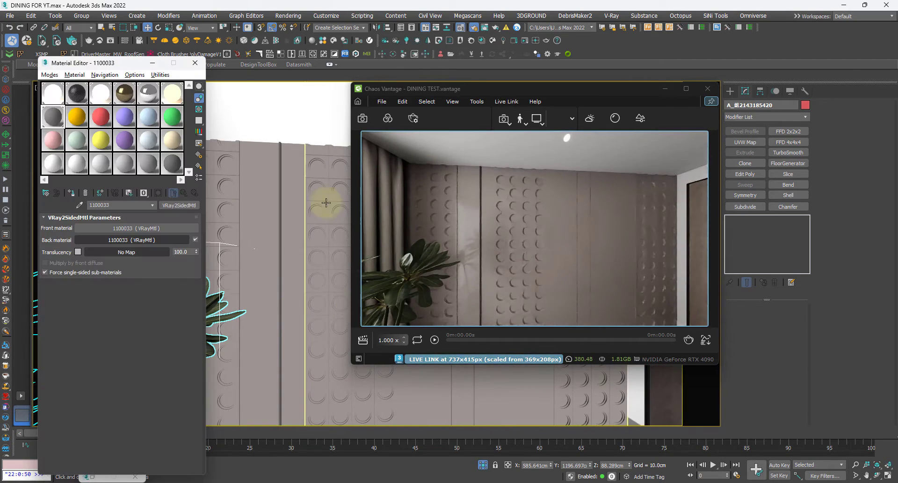
click(101, 93)
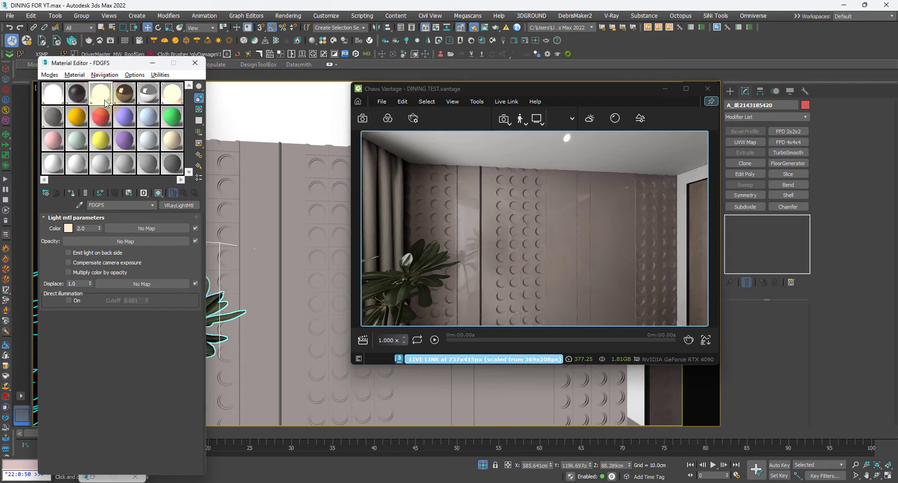
drag(281, 150, 279, 147)
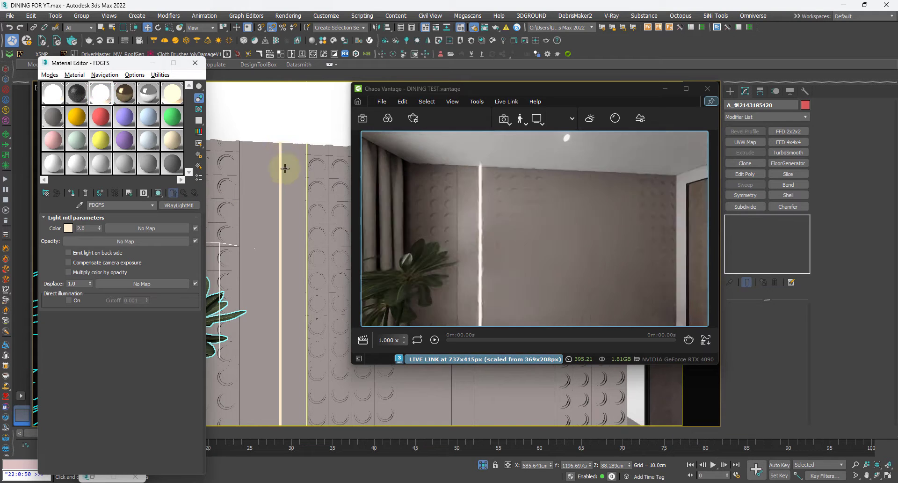
middle_drag(329, 338, 314, 278)
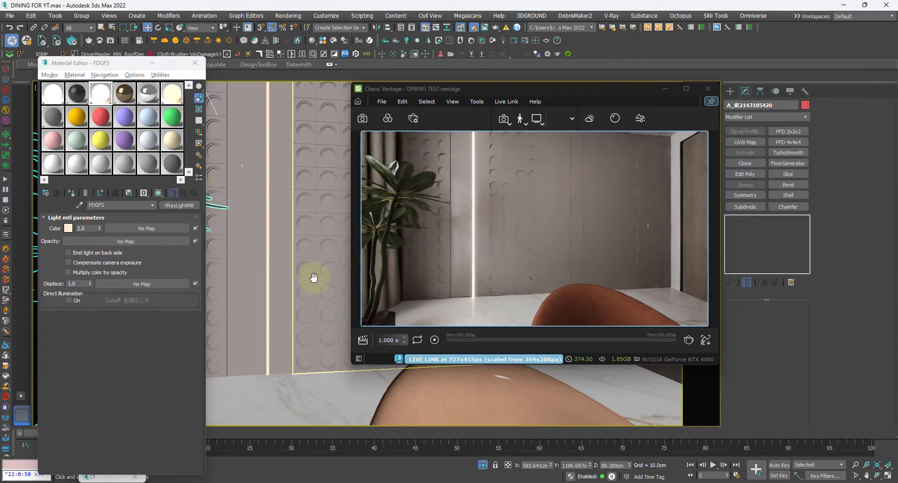
click(151, 63)
- Set the viewport to the PhysCamera001 view and switch to a maximized Chaos Vantage window
click(58, 88)
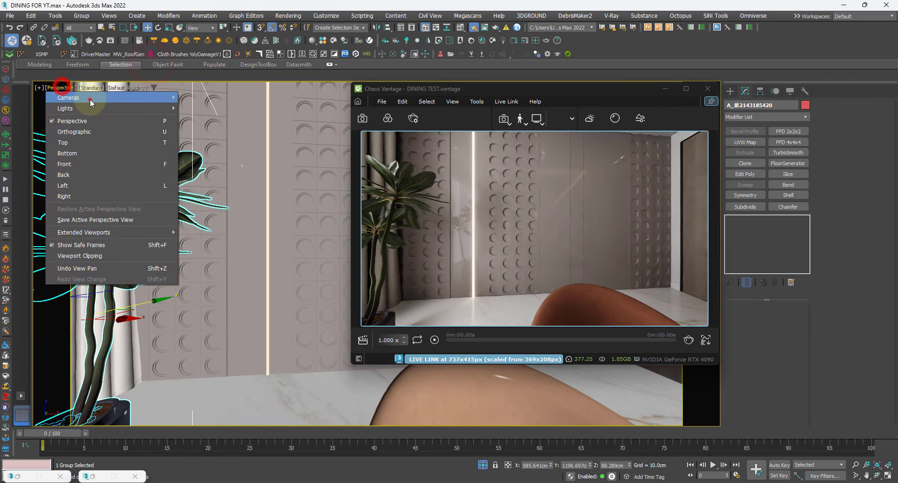
mouse_move(89, 96)
click(213, 99)
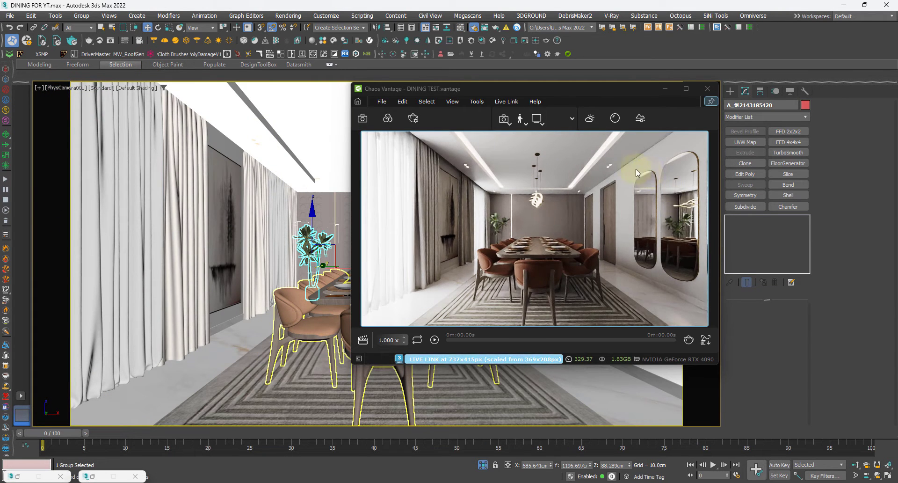
click(686, 89)
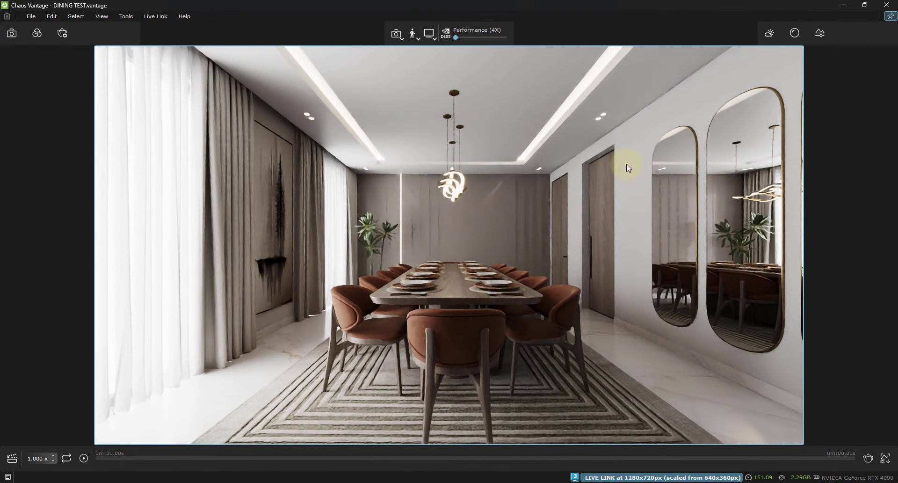
- Open the still-image render setup, set the samples to 300 and disable render elements
click(868, 457)
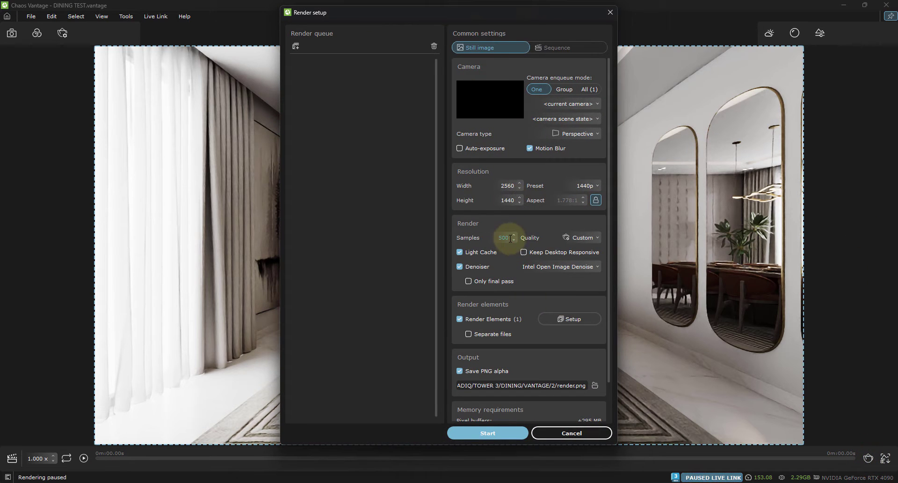
text(300)
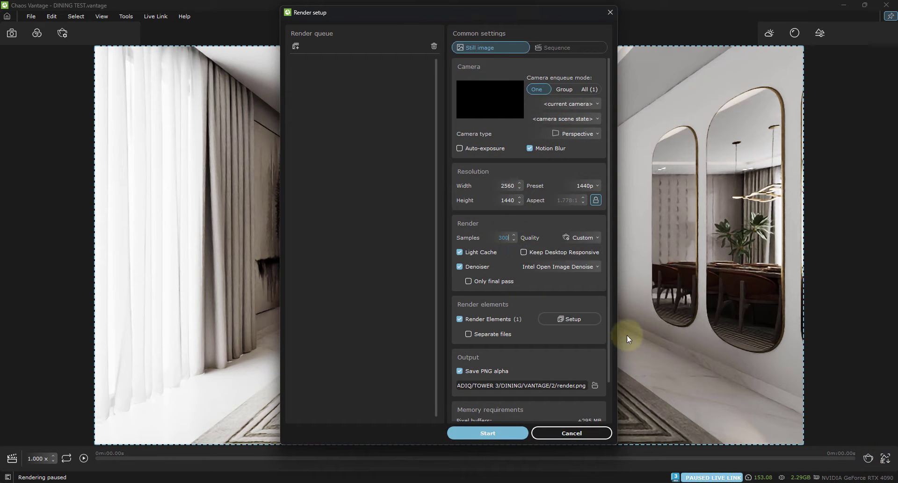
click(460, 319)
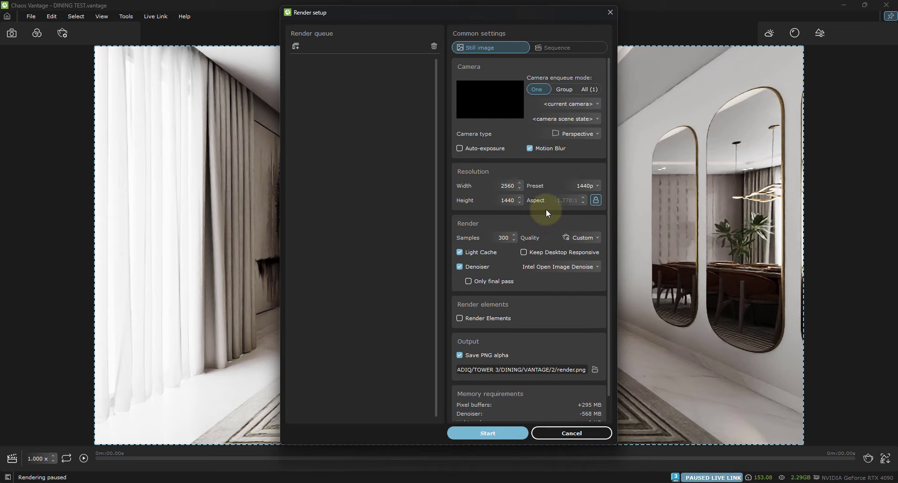
- Set the still image output to file 1 in the Desktop TEST folder and start the render
click(595, 370)
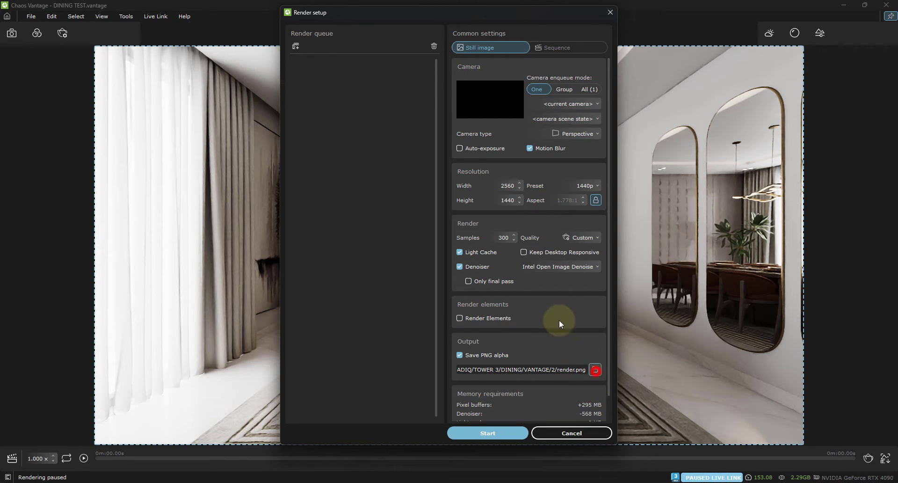
click(31, 94)
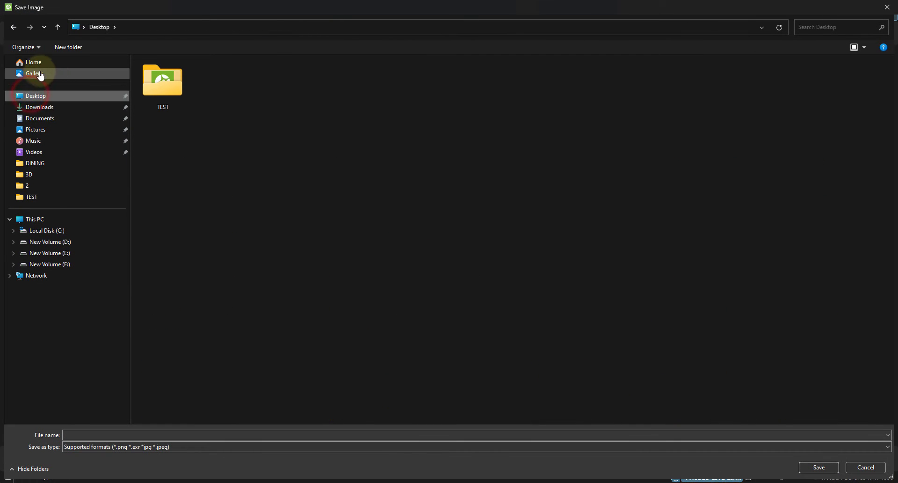
double_click(173, 95)
click(161, 435)
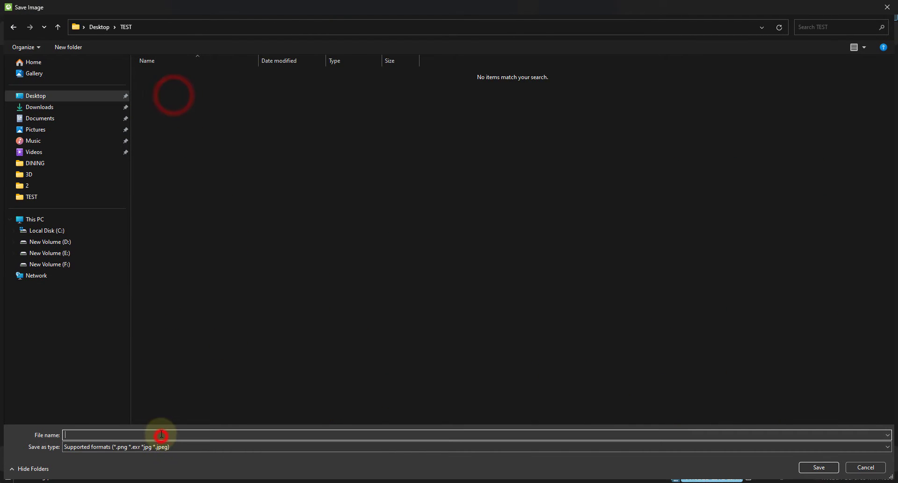
text(1)
key(Return)
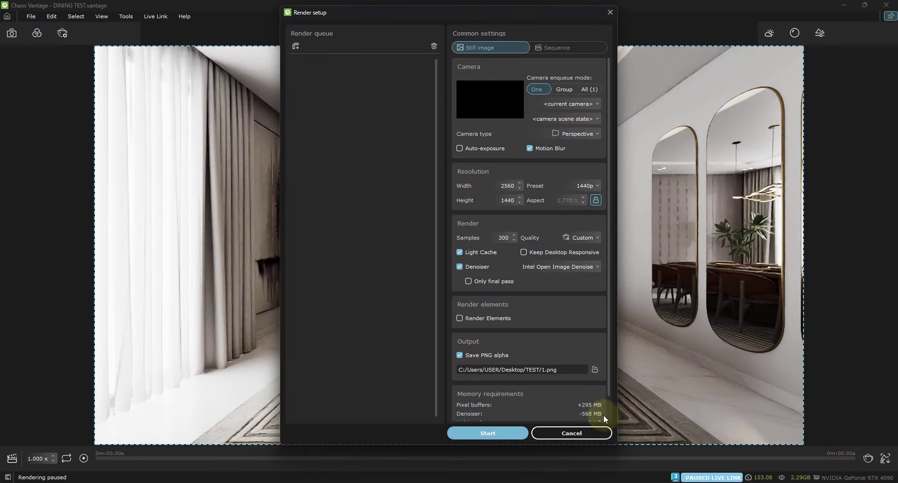
click(493, 434)
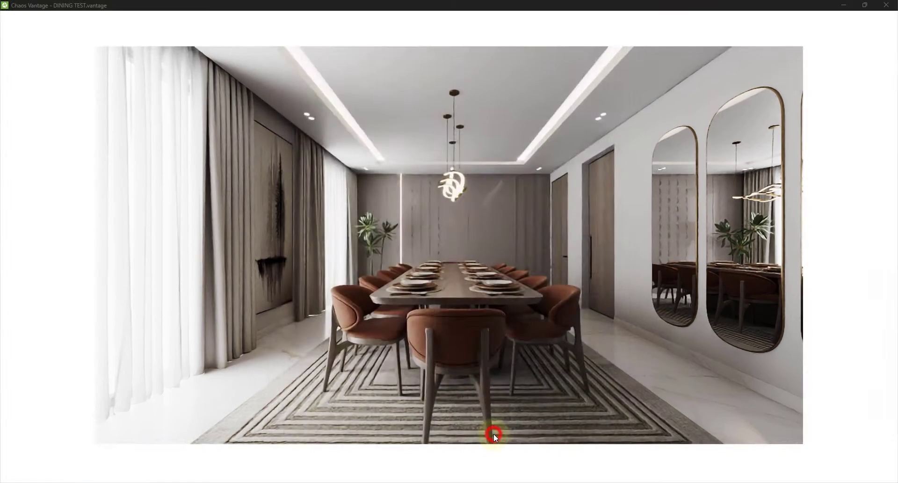
- Bring the Chaos Vantage window back to the front and move the render progress dialog clear of the image
mouse_move(573, 482)
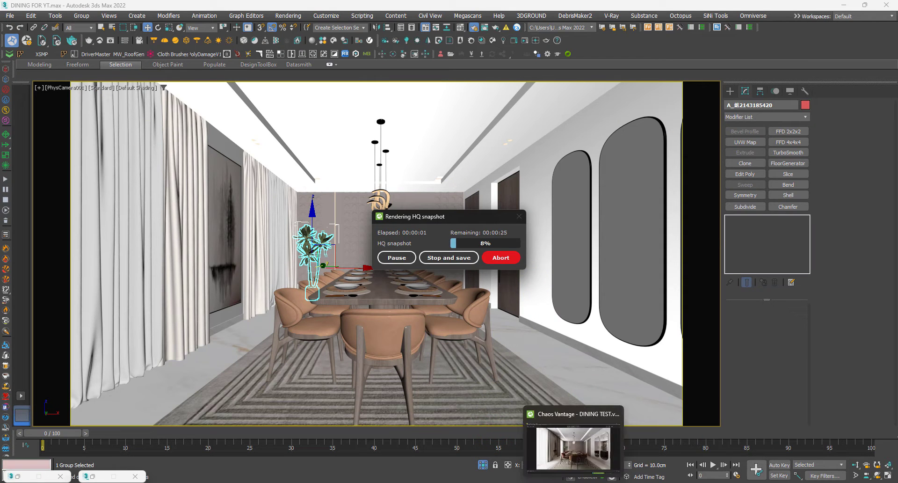
click(588, 463)
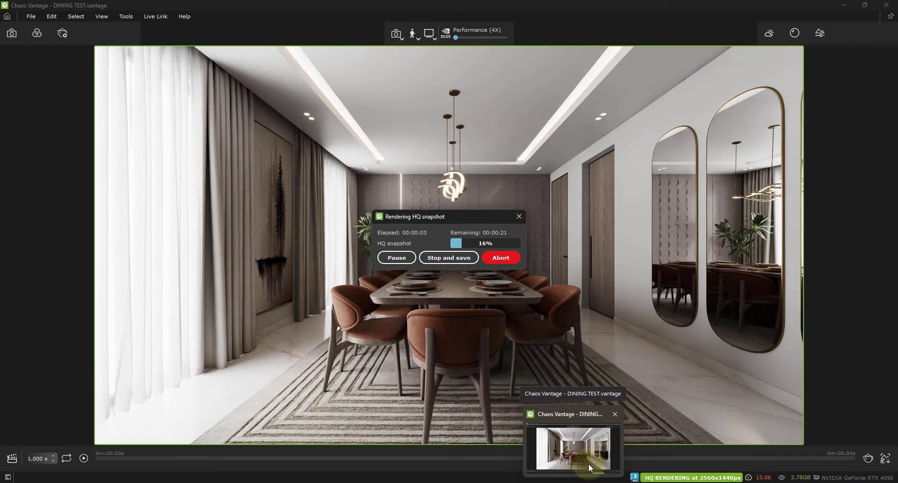
click(588, 463)
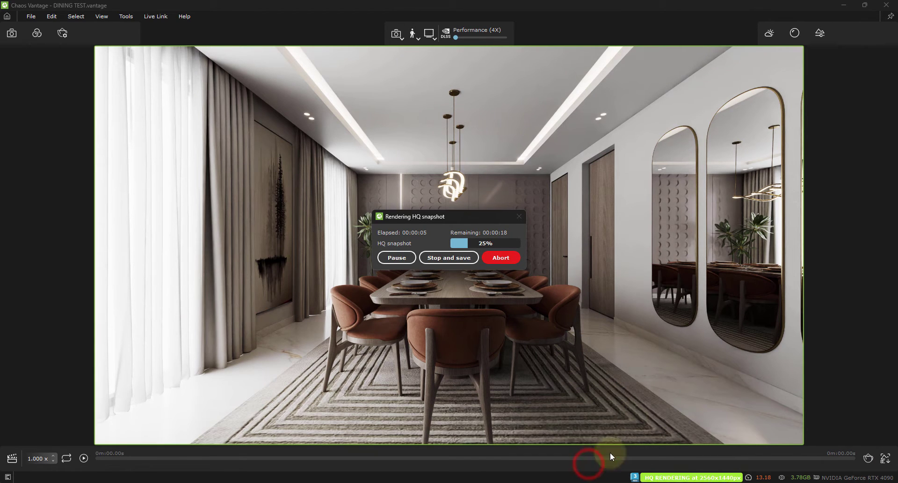
drag(470, 214, 723, 375)
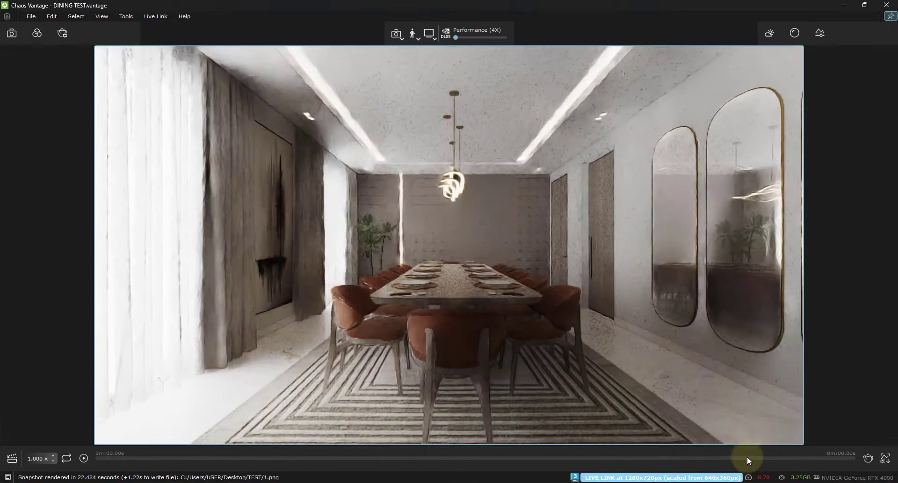
- Restore Chaos Vantage to a small floating window and place it over the 3ds Max workspace
click(864, 4)
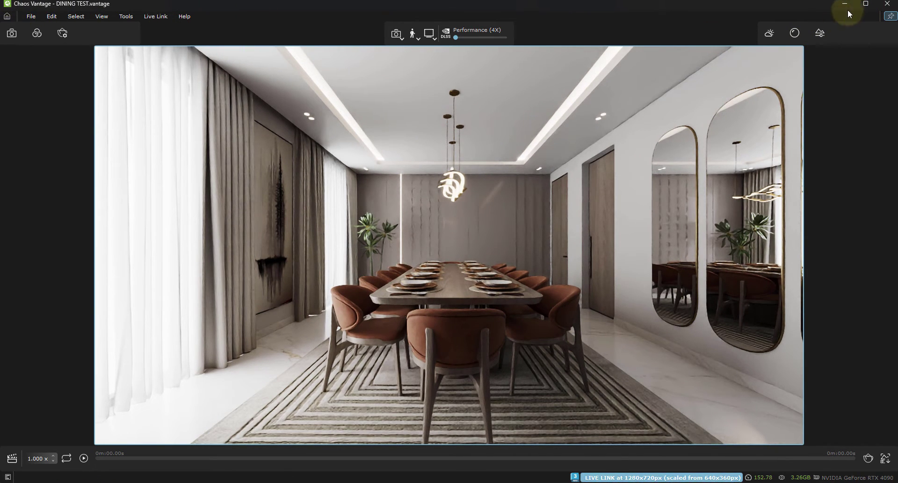
click(865, 5)
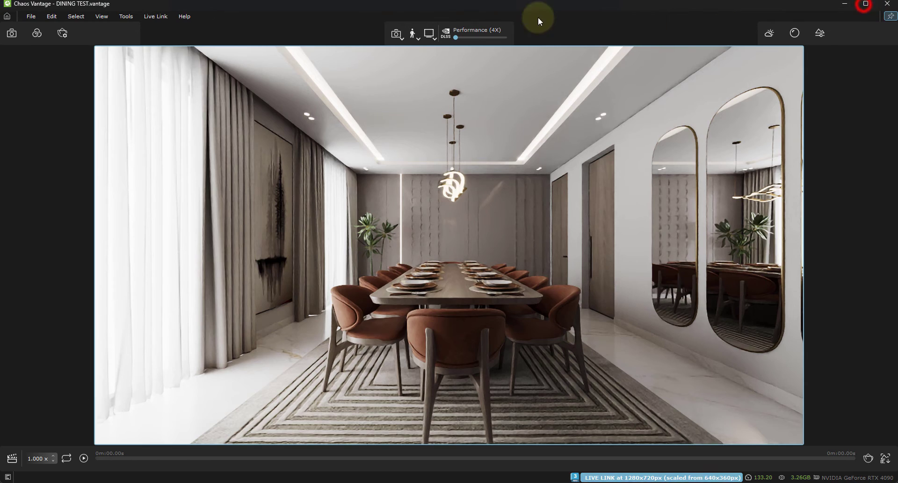
double_click(535, 7)
drag(10, 63, 746, 256)
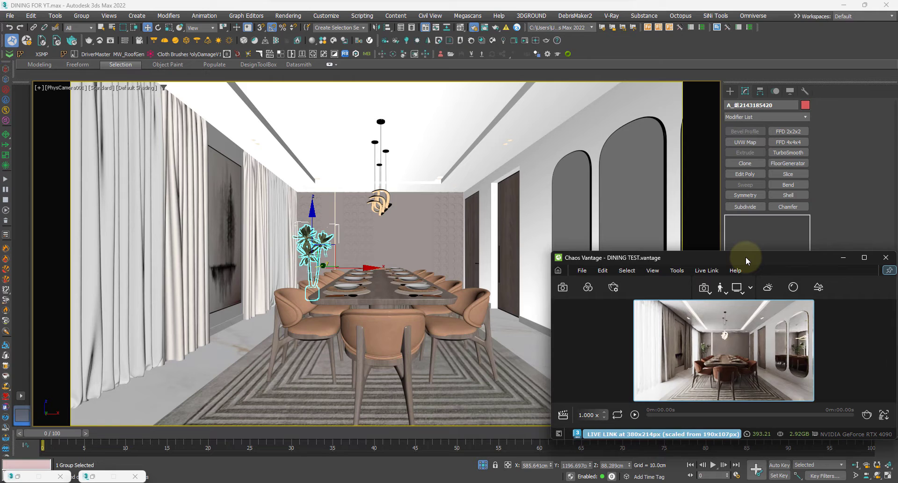
- In a perspective view, create a disc VRayLight about 17 cm in radius on the floor beside the wall painting
click(363, 336)
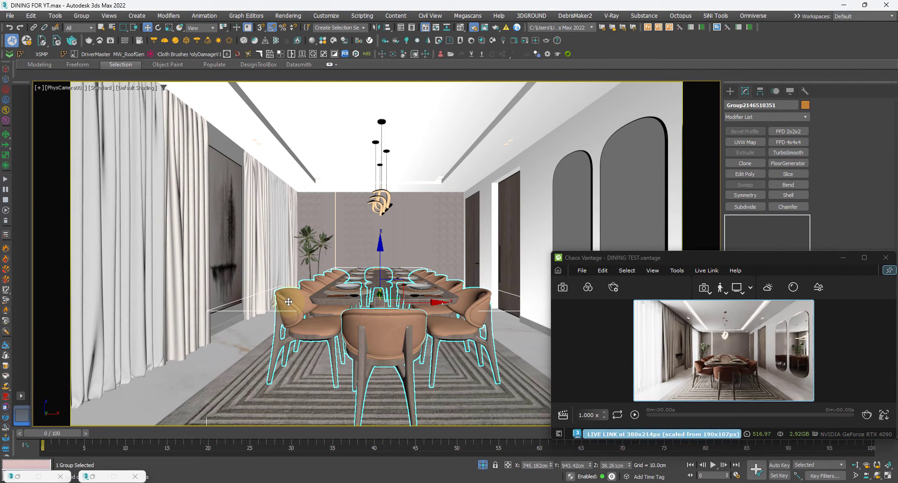
middle_drag(294, 328, 341, 348)
key(p)
scroll(339, 319, down, 5)
middle_drag(341, 349, 389, 279)
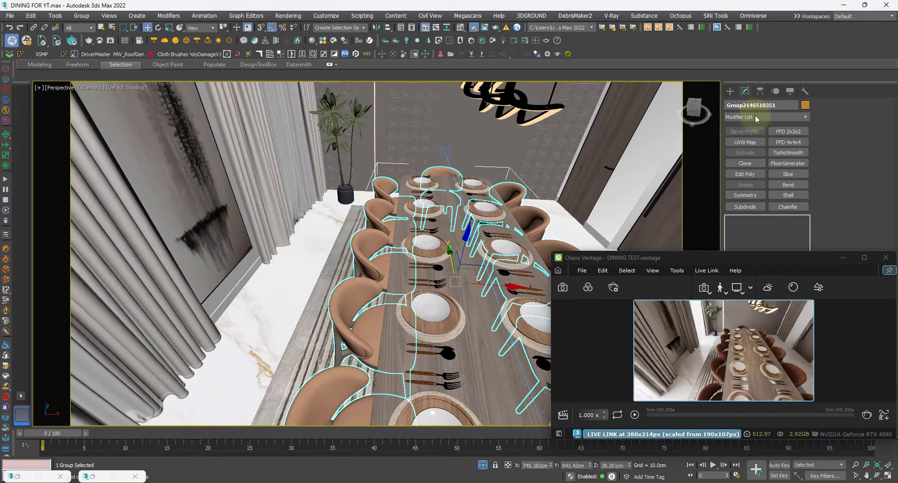
click(729, 91)
click(746, 154)
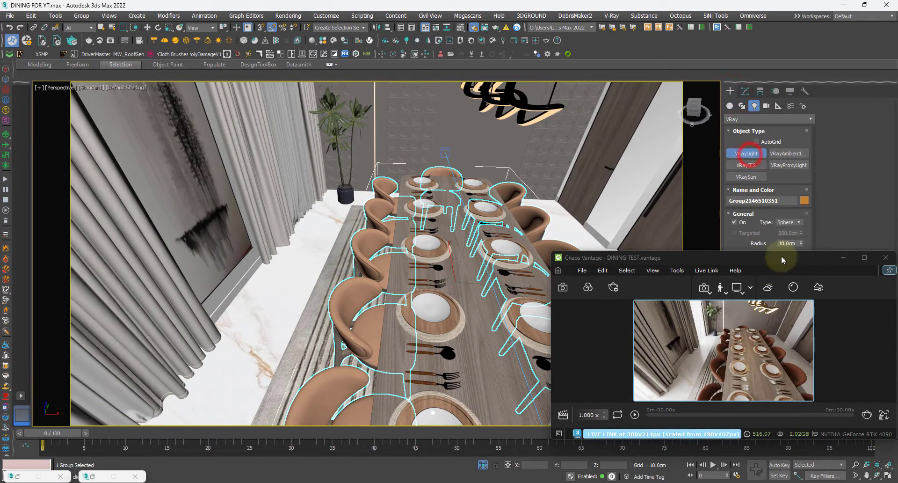
click(788, 223)
click(782, 265)
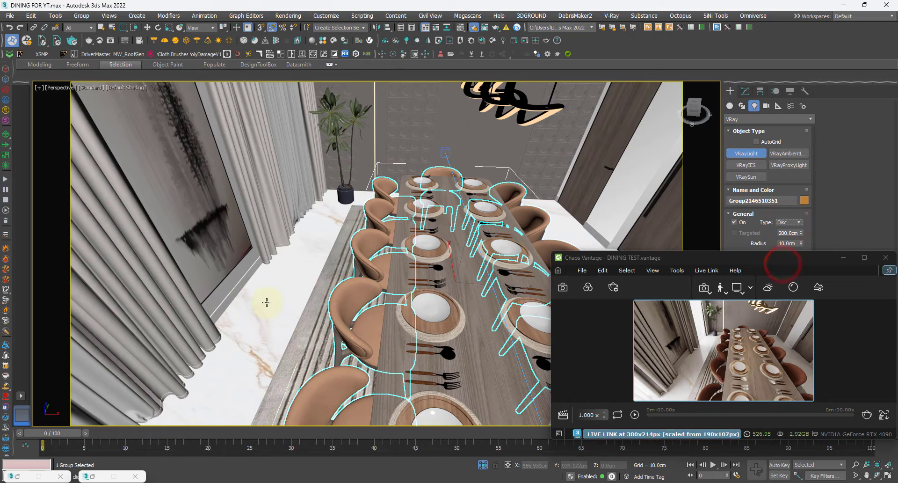
drag(267, 303, 272, 310)
- Raise the disc light to just below the ceiling and shift it close to the wall above the painting
key(w)
alt+middle_drag(273, 311, 298, 335)
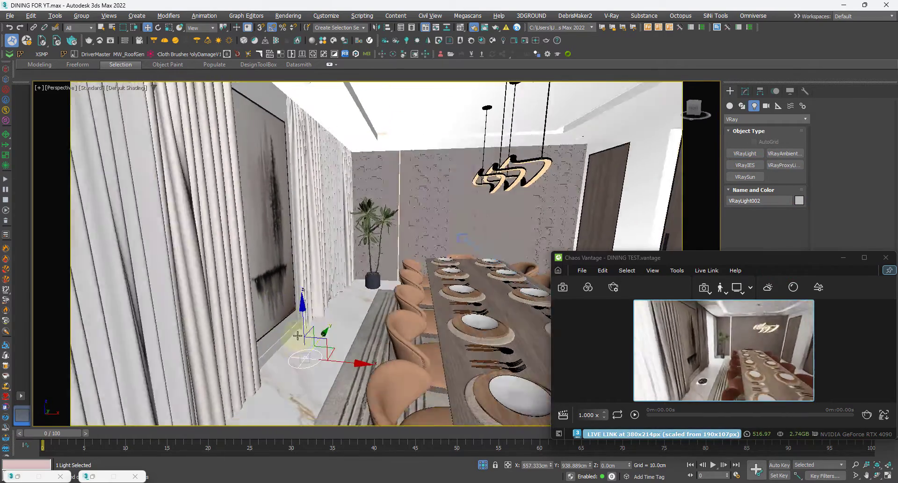
drag(304, 311, 311, 37)
alt+middle_drag(297, 115, 295, 108)
middle_drag(295, 109, 341, 176)
scroll(304, 166, up, 5)
drag(412, 141, 355, 158)
- Show the disc light's parameters and arrange 3ds Max and Chaos Vantage side by side, with 3ds Max slightly wider
drag(702, 260, 529, 257)
click(745, 91)
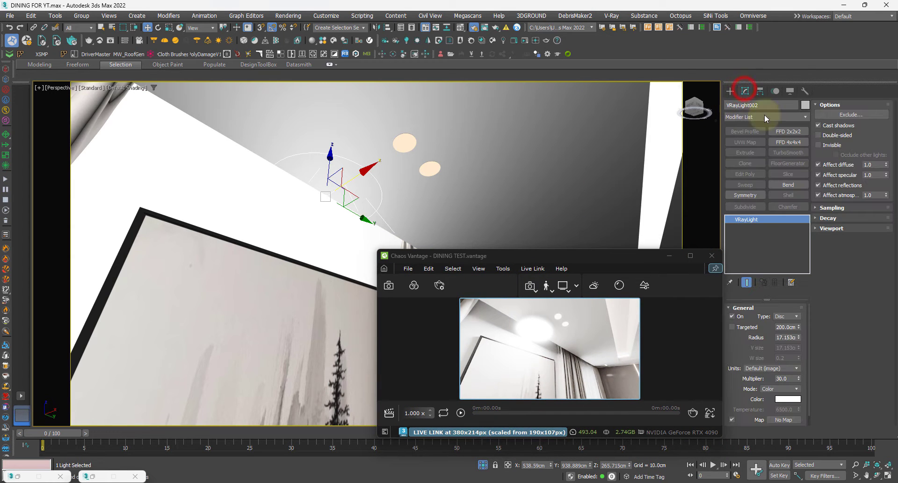
mouse_move(865, 6)
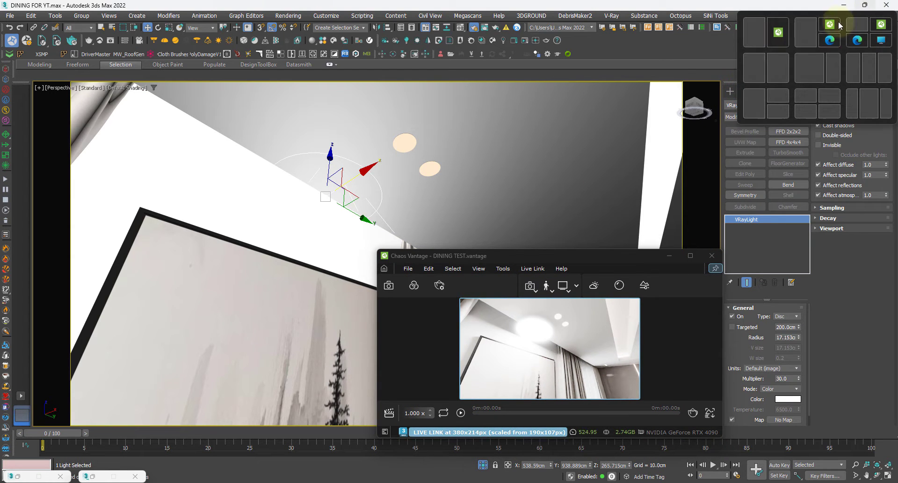
click(748, 37)
click(627, 233)
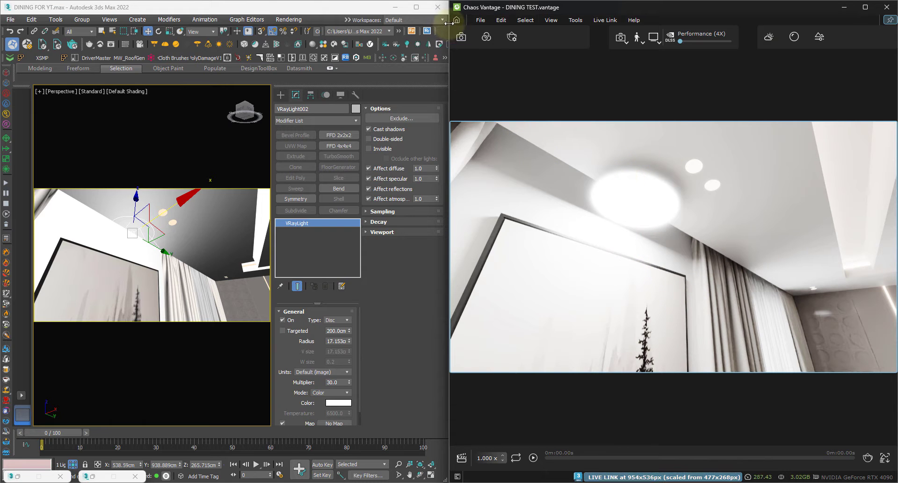
drag(448, 5, 488, 6)
drag(451, 52, 490, 53)
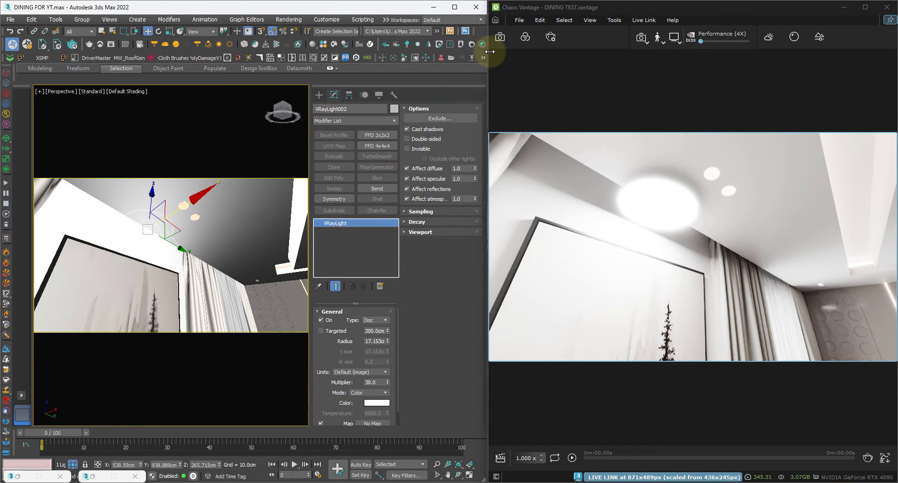
- Make the disc light invisible with a 10 cm radius, and move it slightly down and away from the painting wall
alt+middle_drag(190, 260, 239, 315)
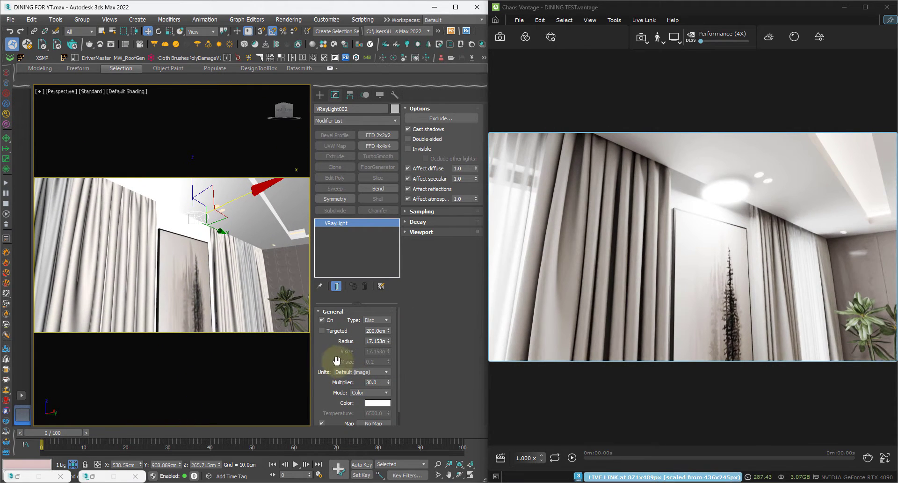
alt+middle_drag(196, 301, 243, 307)
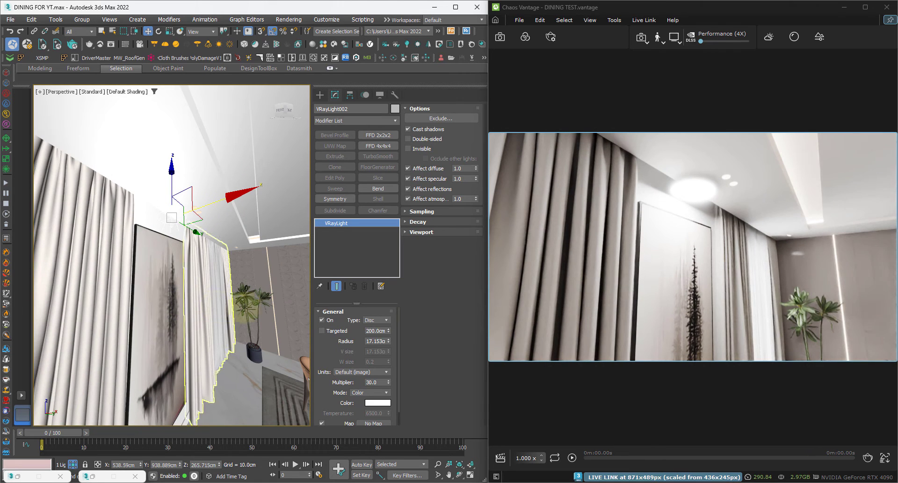
click(418, 150)
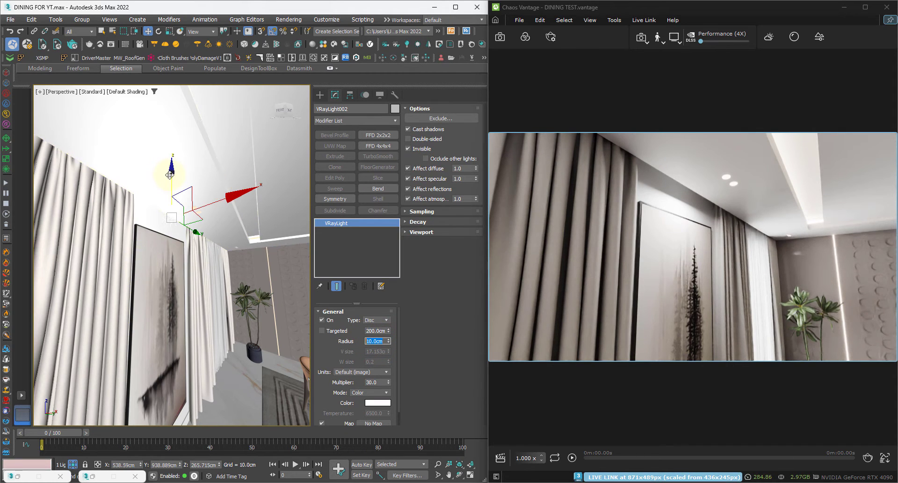
drag(170, 175, 172, 187)
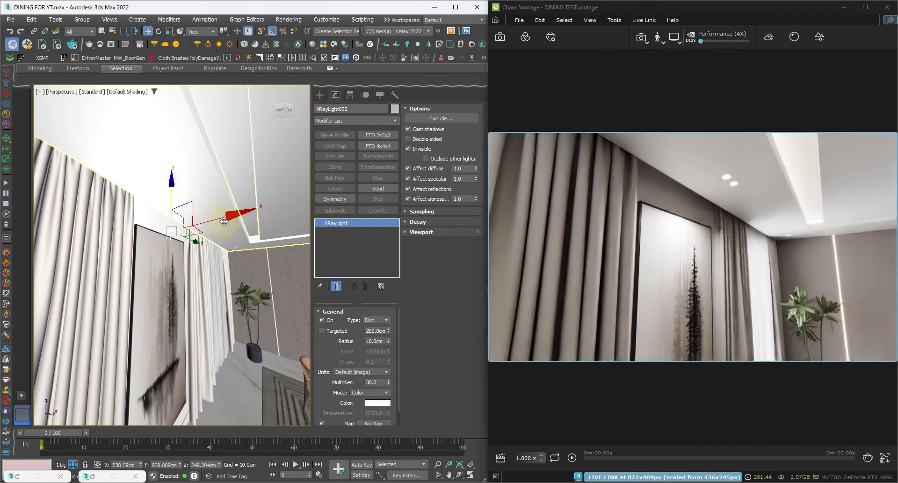
drag(221, 220, 229, 217)
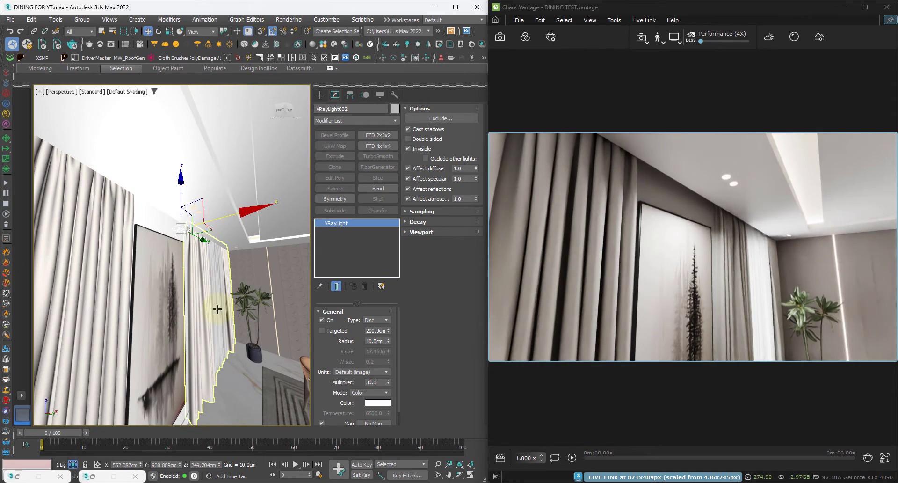
- Set the disc light's Directional value to 0.5 in its plane/disc light settings
middle_drag(217, 308, 218, 285)
scroll(250, 299, down, 2)
alt+middle_drag(253, 360, 240, 345)
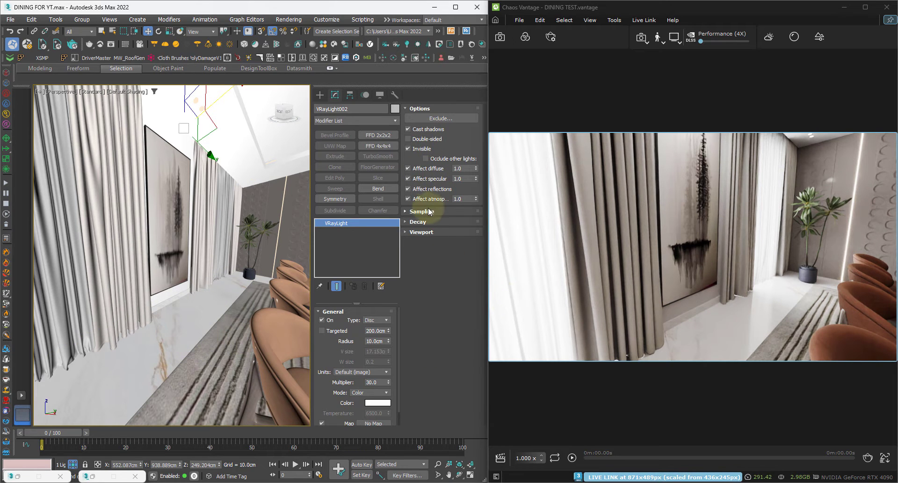
drag(330, 407, 327, 391)
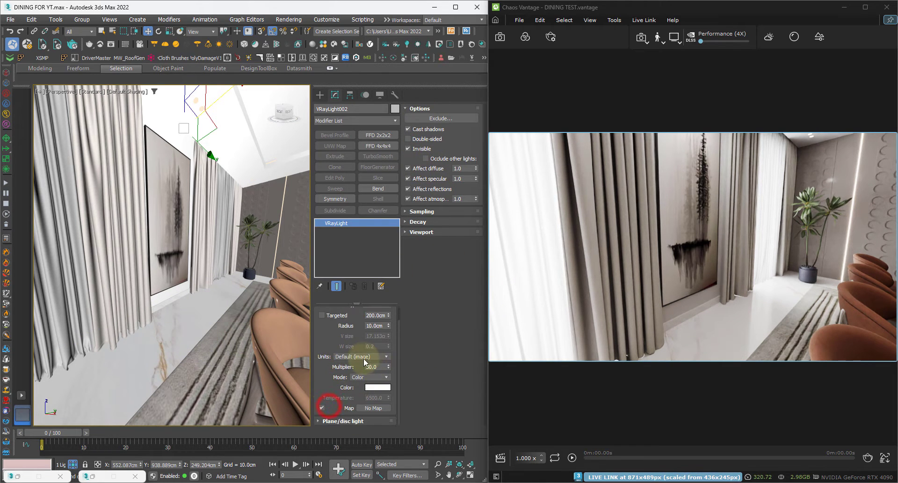
click(364, 358)
click(363, 358)
click(326, 396)
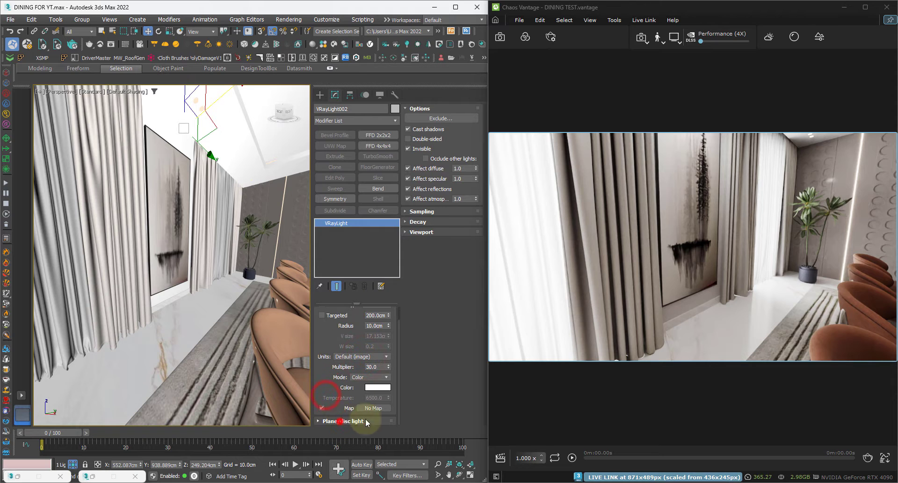
click(367, 421)
click(465, 117)
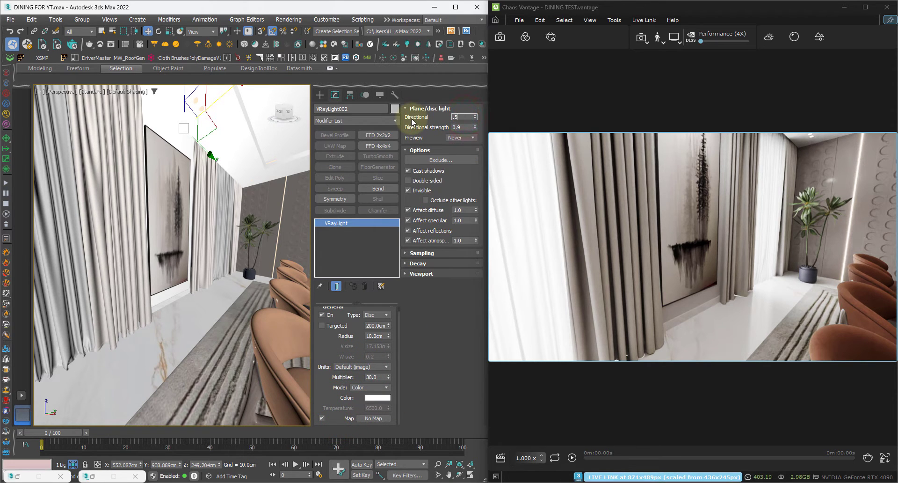
text(.5)
key(Return)
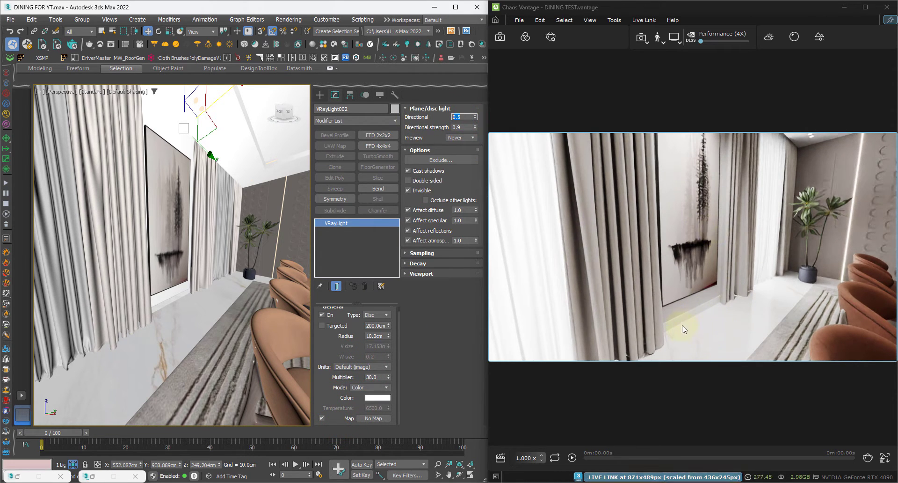
- Try a Directional value of 1.0 on the disc light and return it to 0.5
key(Return)
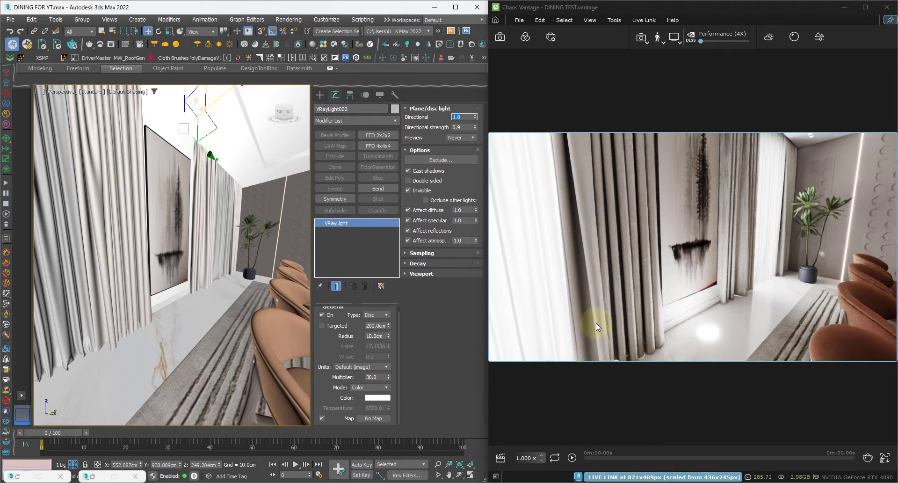
text(.5)
key(Return)
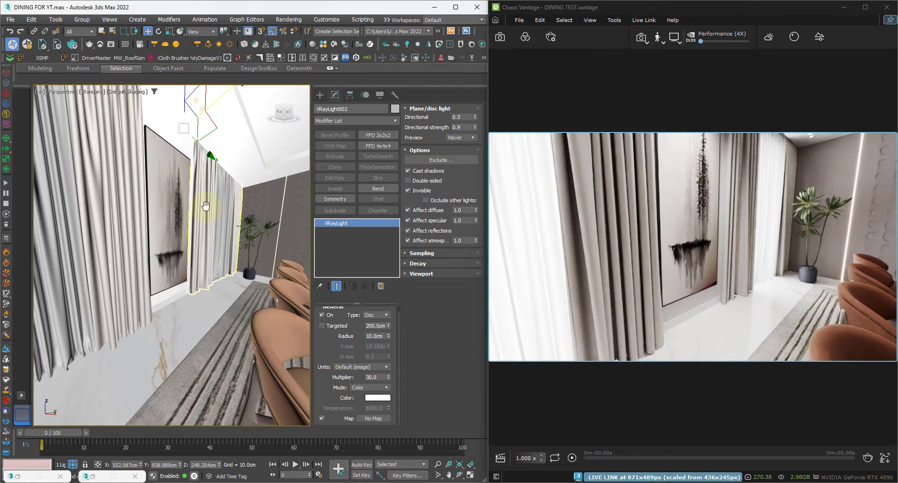
- Raise the disc light about 11.6 cm and clone it as an independent copy about 329 cm across the room, near the mirror wall
middle_drag(206, 206, 212, 248)
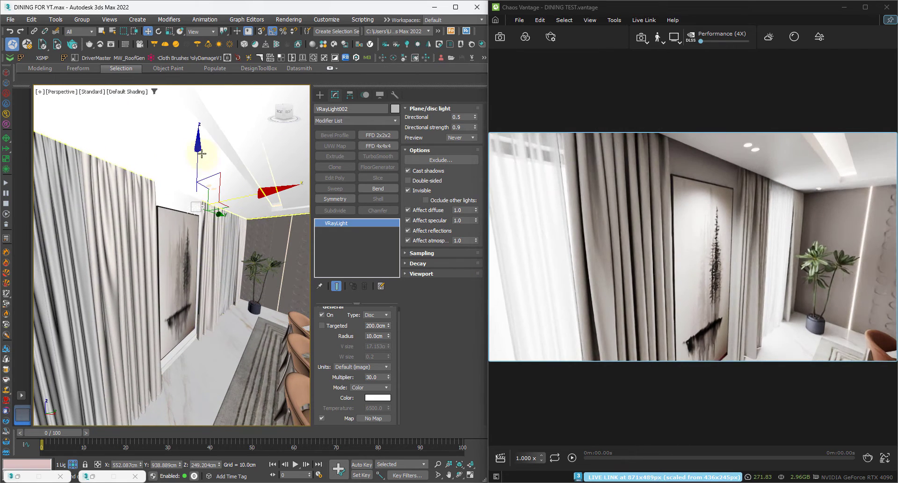
drag(198, 150, 198, 139)
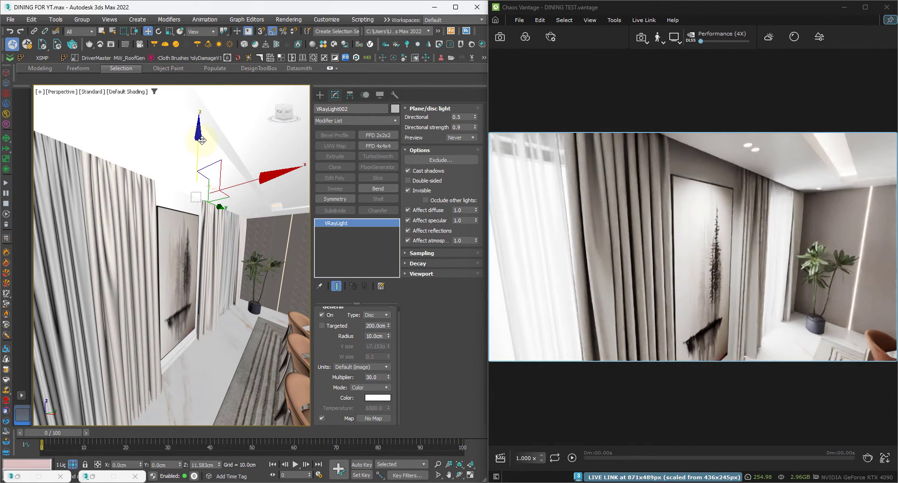
mouse_move(184, 330)
middle_down()
mouse_move(150, 277)
mouse_move(165, 303)
mouse_move(152, 288)
mouse_move(182, 283)
mouse_move(138, 286)
middle_up()
mouse_move(203, 310)
middle_down()
mouse_move(144, 261)
mouse_move(203, 321)
mouse_move(204, 308)
middle_up()
middle_drag(134, 242, 167, 271)
shift+drag(50, 165, 288, 151)
shift+drag(338, 178, 338, 178)
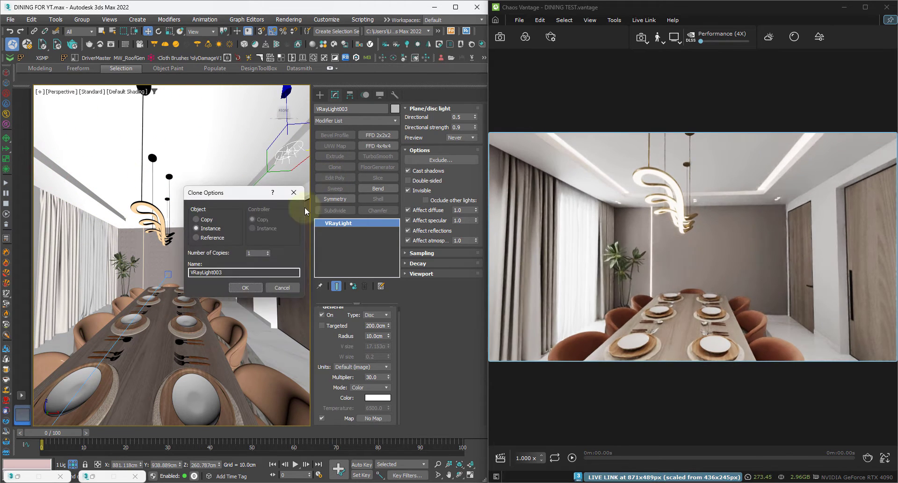
click(247, 287)
- Set the copied light's Directional value to 0.3 and clone it as an instance about 56 cm along the mirror wall
mouse_move(246, 287)
alt+middle_down()
mouse_move(224, 289)
mouse_move(202, 269)
mouse_move(201, 283)
alt+middle_up()
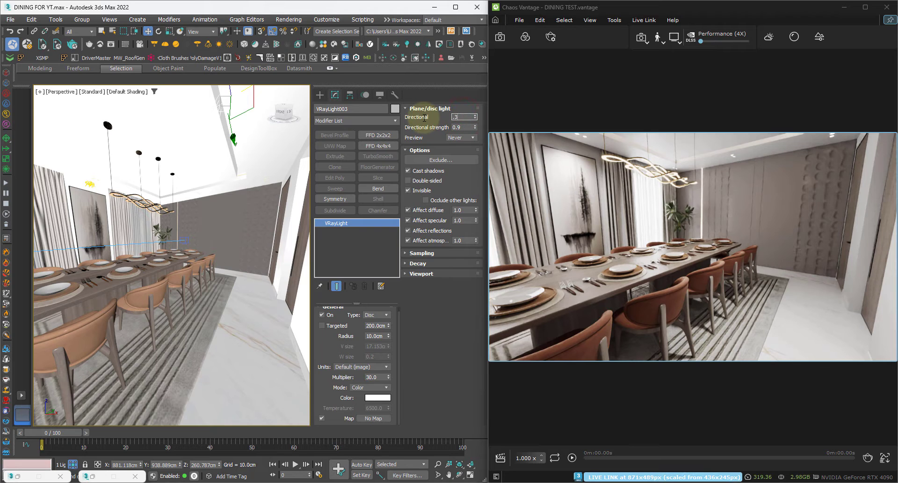
key(Return)
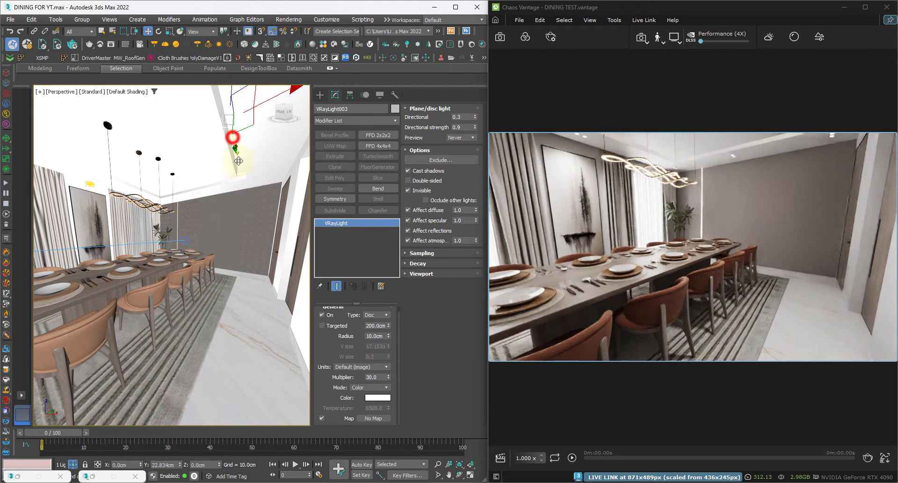
mouse_move(239, 160)
mouse_down()
mouse_move(246, 193)
mouse_move(237, 162)
mouse_move(248, 166)
mouse_up()
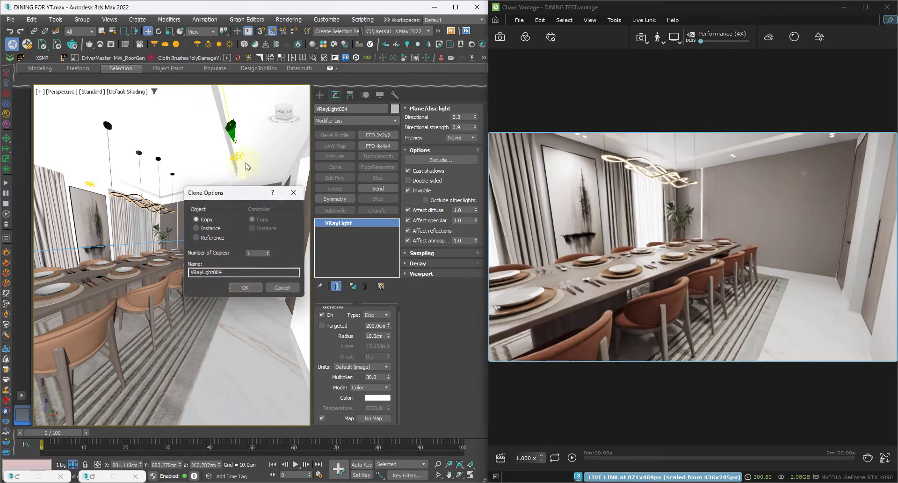
click(245, 288)
- Set the Multiplier of the disc lights near the mirror wall to 20
alt+middle_drag(217, 258, 354, 253)
alt+middle_drag(239, 209, 243, 237)
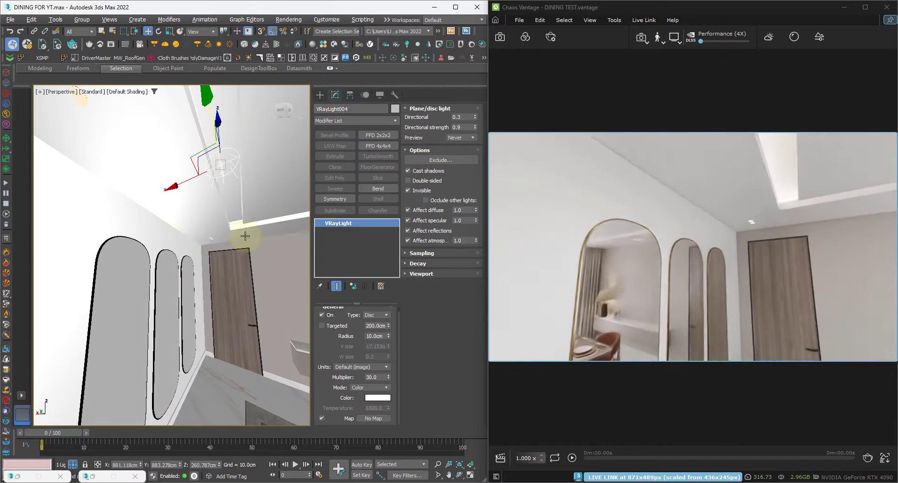
click(381, 375)
text(20)
key(Return)
alt+middle_drag(173, 372, 201, 321)
scroll(186, 316, down, 5)
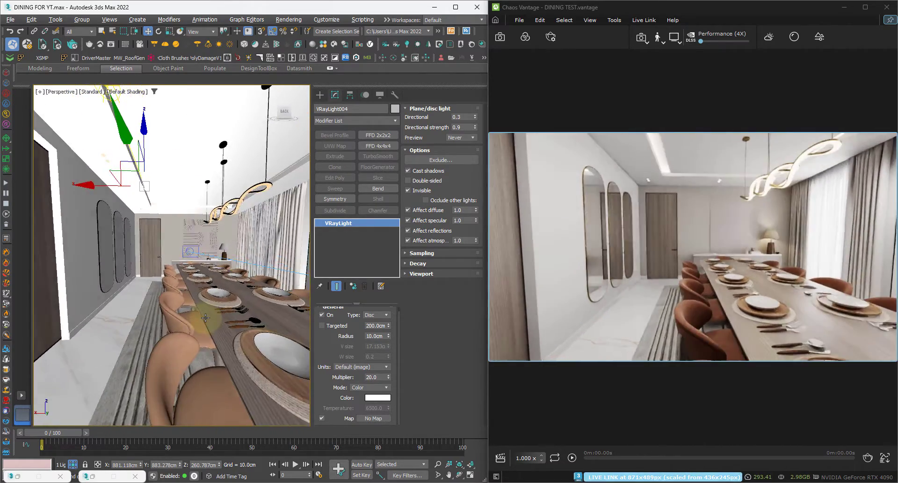
- Select the leafy vase, grape bowl, tray with bowls and dried-branch vase together, and move them into the room beside the dining table
click(224, 300)
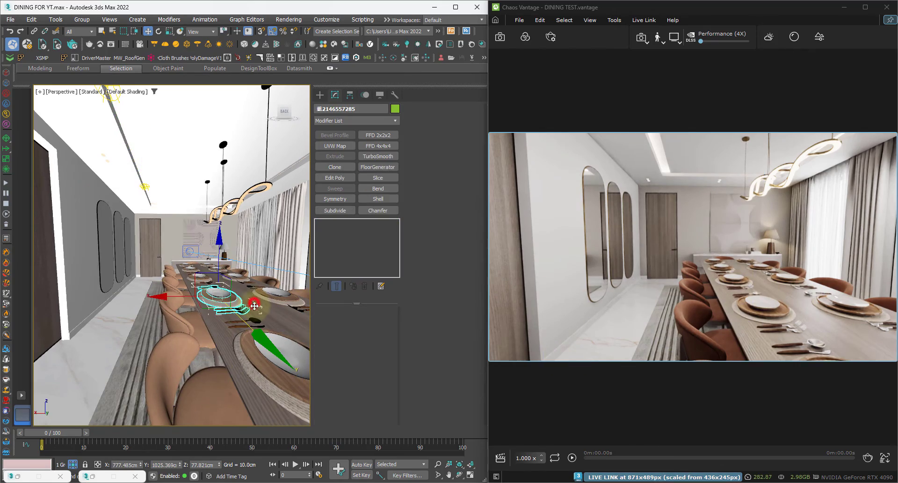
mouse_move(226, 295)
alt+middle_down()
mouse_move(269, 303)
mouse_move(221, 305)
alt+middle_up()
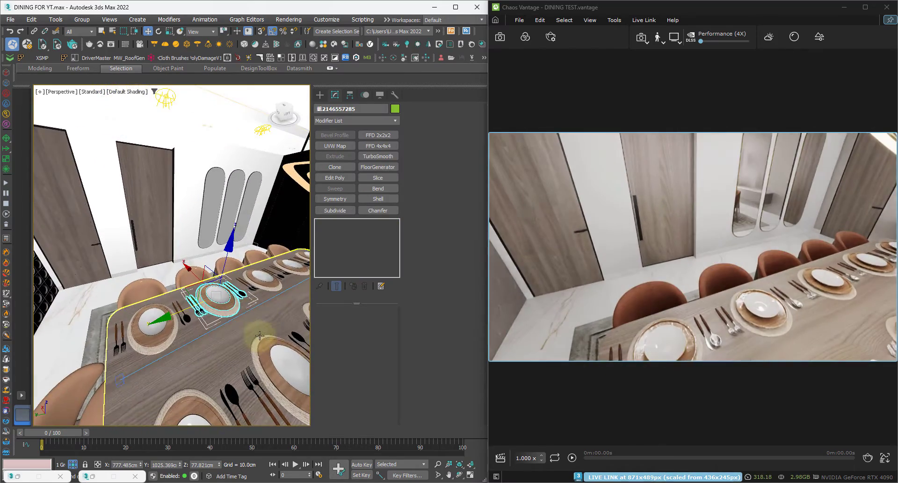
mouse_move(248, 337)
alt+middle_down()
mouse_move(207, 311)
mouse_move(234, 299)
mouse_move(231, 280)
alt+middle_up()
key(F3)
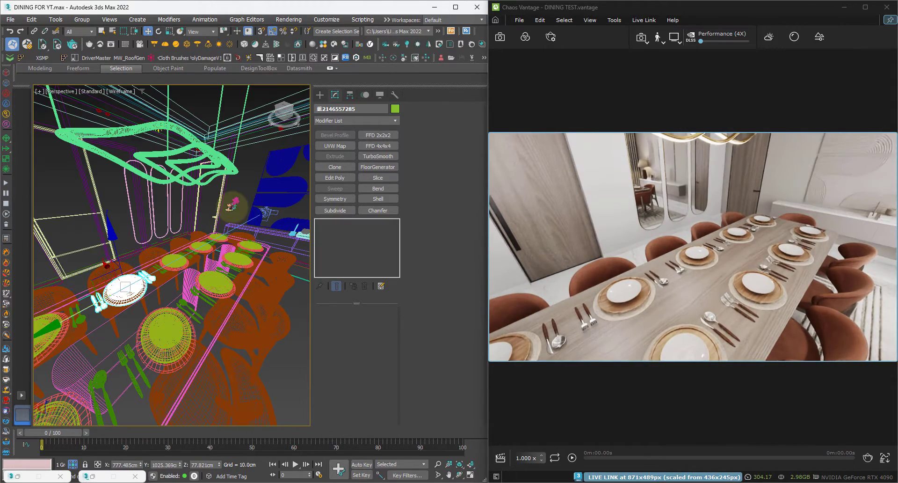
click(236, 208)
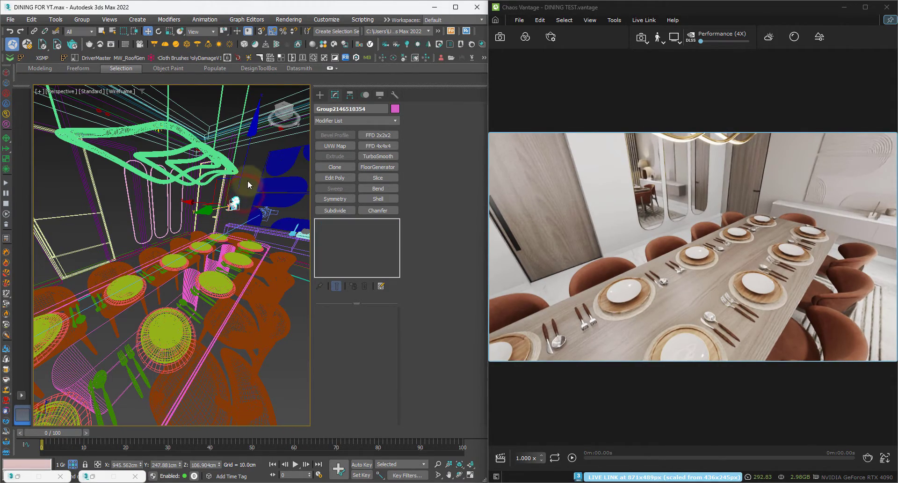
click(249, 178)
mouse_move(229, 215)
mouse_down()
mouse_move(187, 237)
mouse_move(119, 231)
mouse_move(110, 222)
mouse_move(84, 259)
mouse_up()
alt+middle_drag(129, 260, 114, 253)
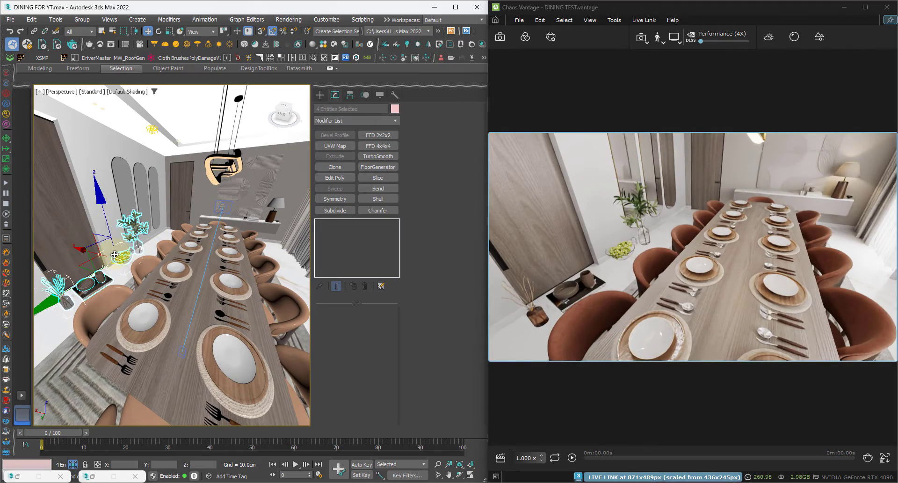
drag(115, 255, 96, 257)
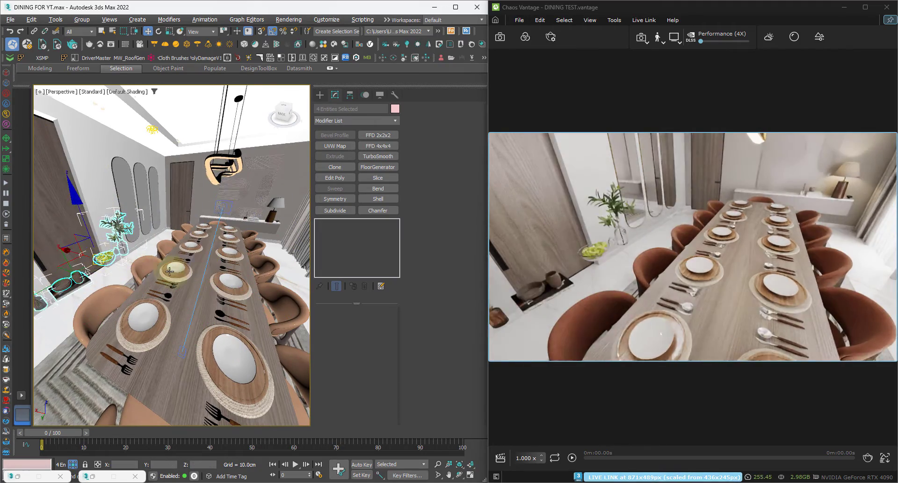
alt+middle_drag(169, 271, 165, 289)
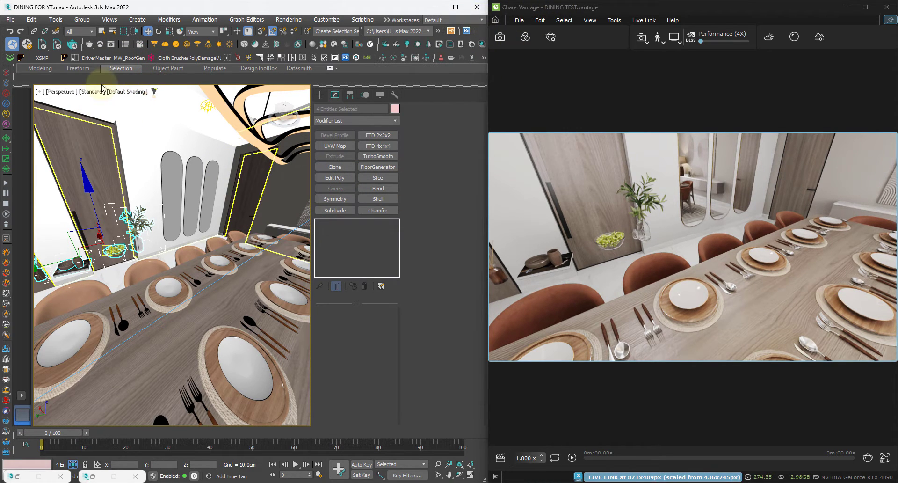
- Maximize 3ds Max with a small Chaos Vantage window over it, and set the selected decorations' pivots to their bottom center
click(457, 7)
double_click(604, 6)
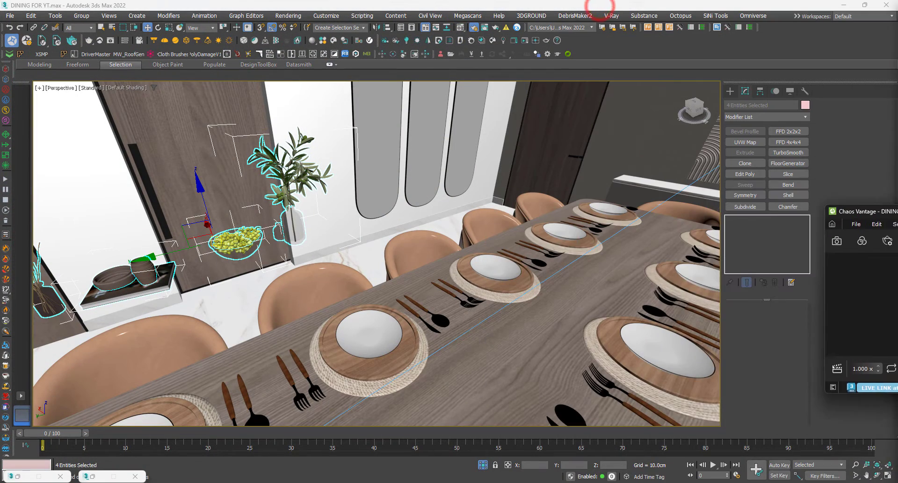
drag(600, 6, 514, 166)
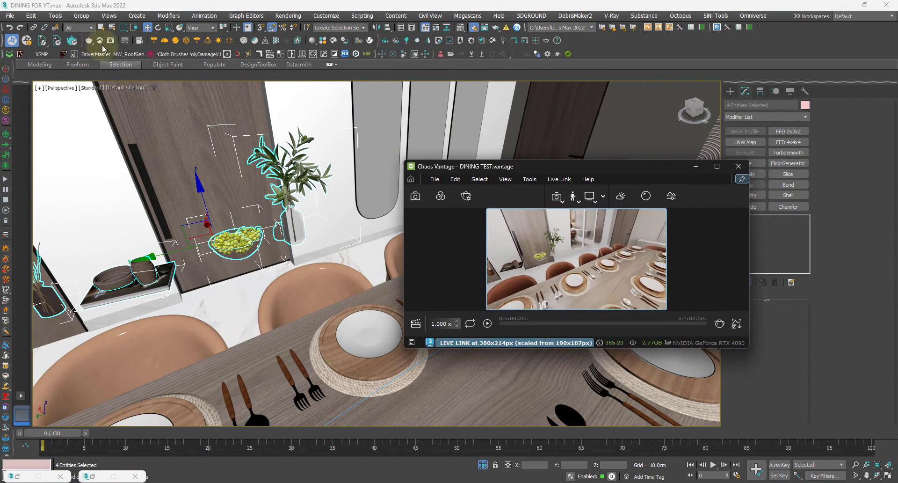
click(149, 50)
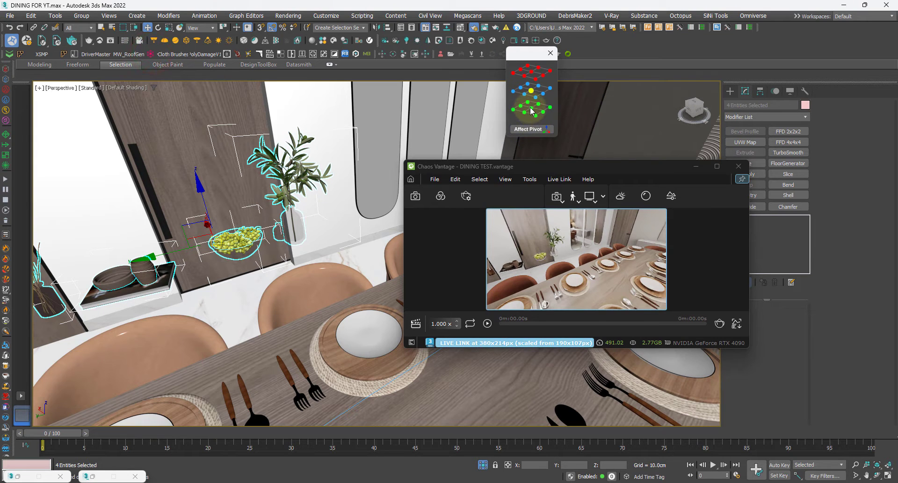
click(531, 111)
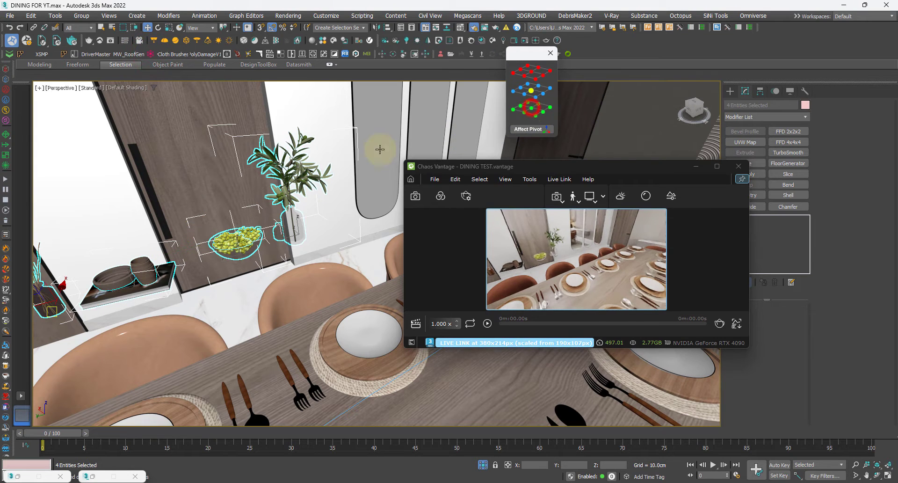
click(549, 53)
- Arrange Chaos Vantage and 3ds Max side by side in equal halves of the screen
mouse_move(712, 172)
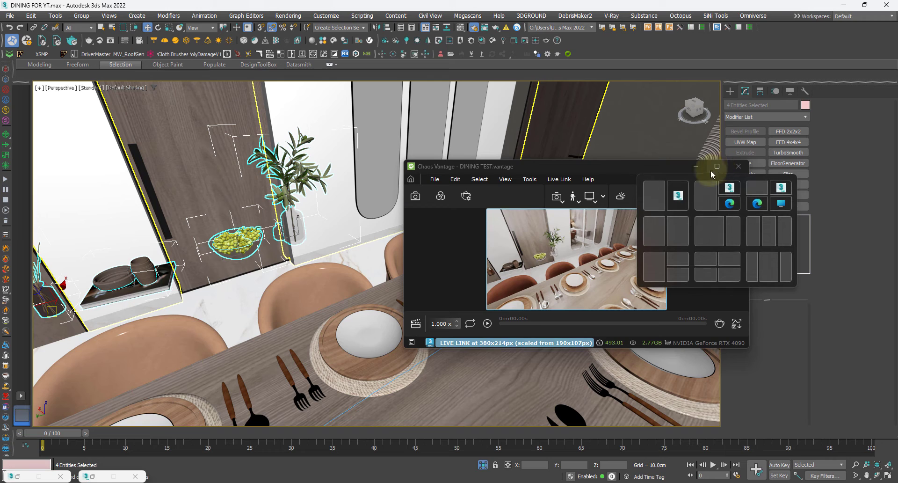
click(672, 211)
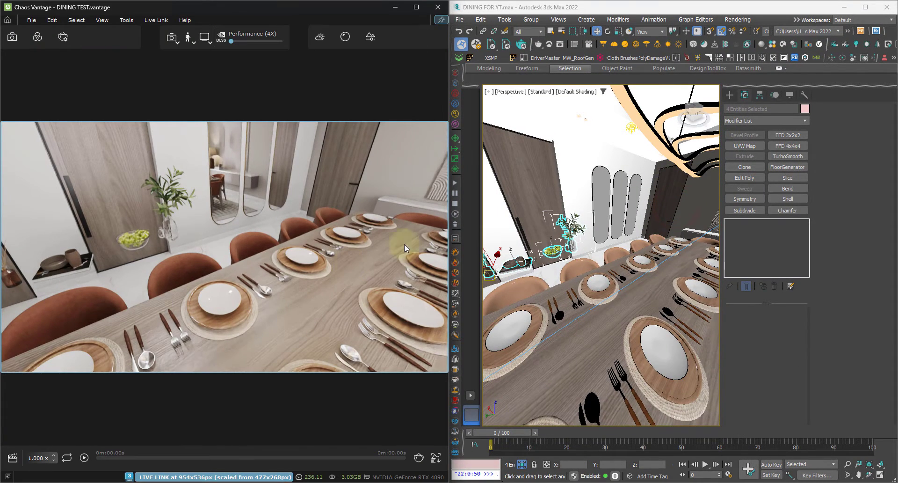
double_click(606, 11)
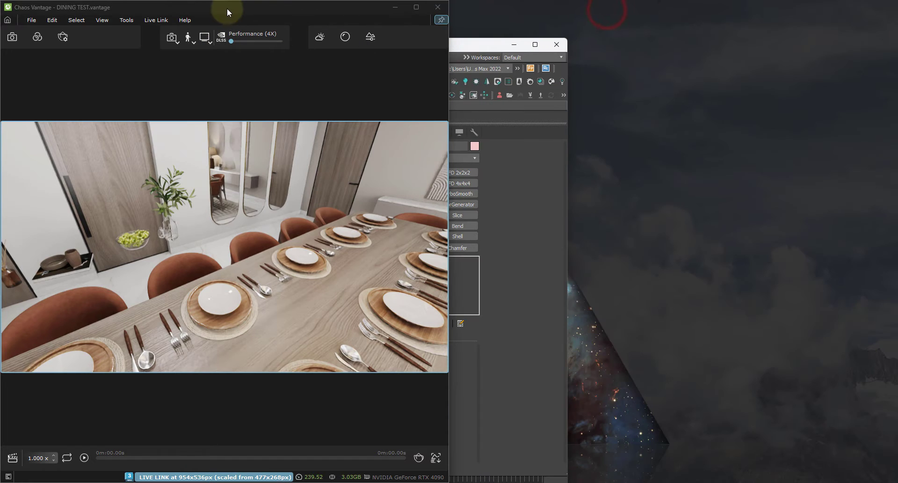
drag(488, 39, 252, 47)
drag(224, 6, 650, 69)
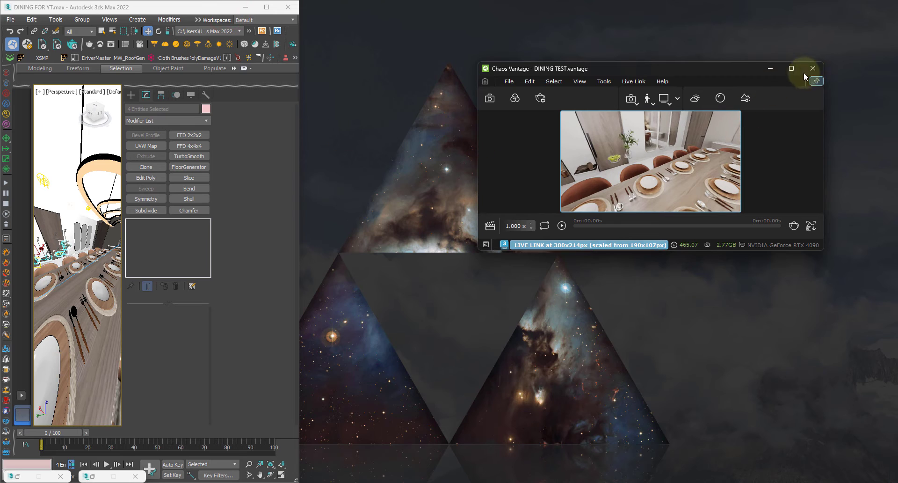
mouse_move(789, 71)
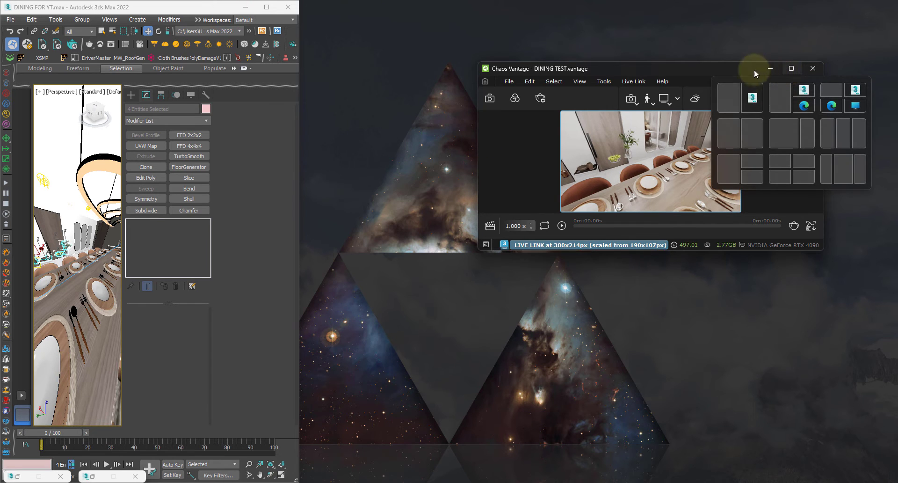
click(748, 97)
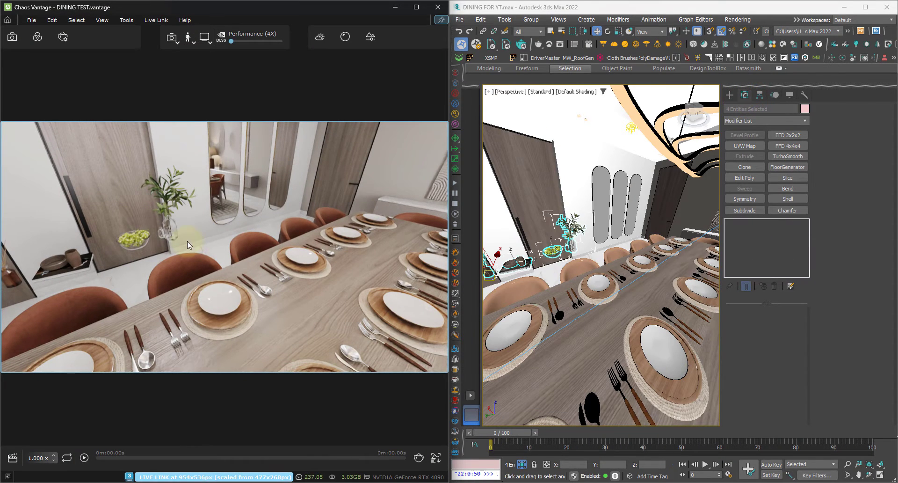
- Place the leafy vase onto the dining tabletop using Select and Place
alt+middle_drag(623, 326, 596, 279)
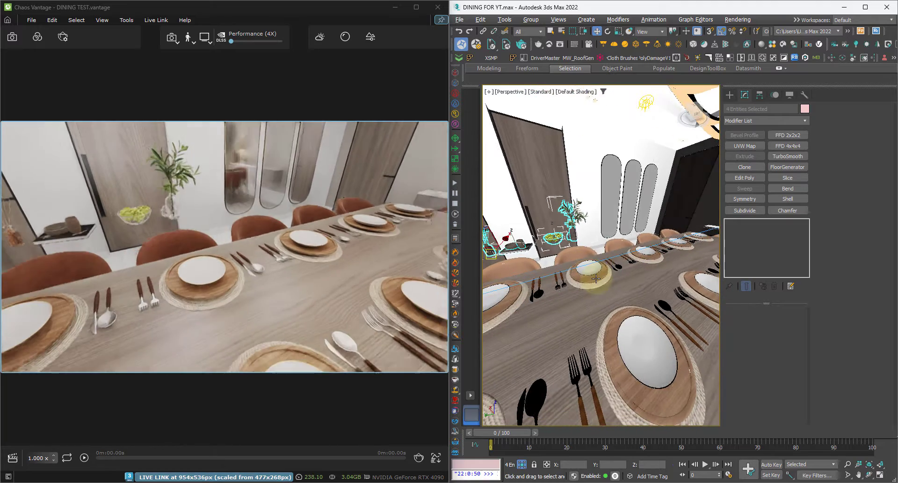
click(591, 173)
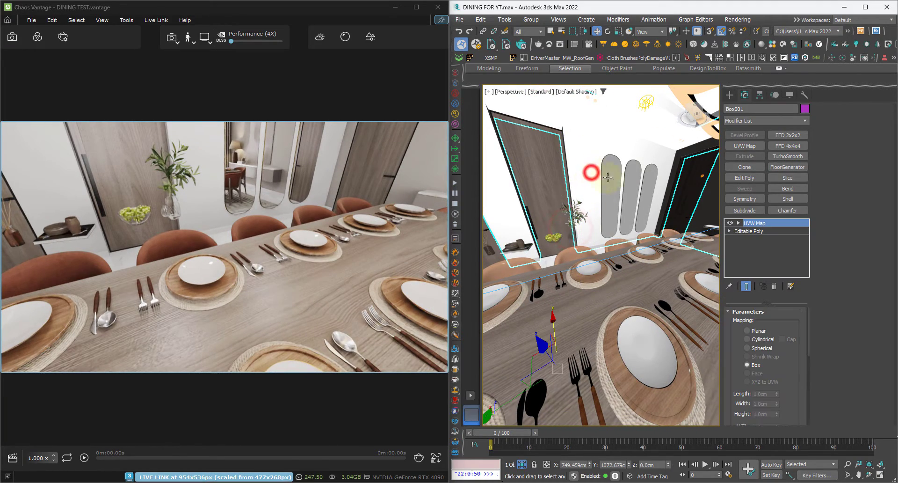
click(575, 233)
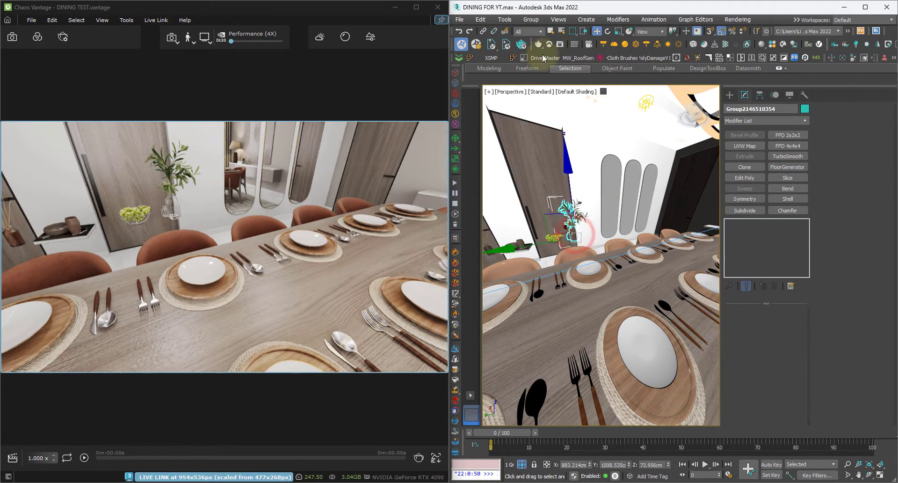
click(629, 32)
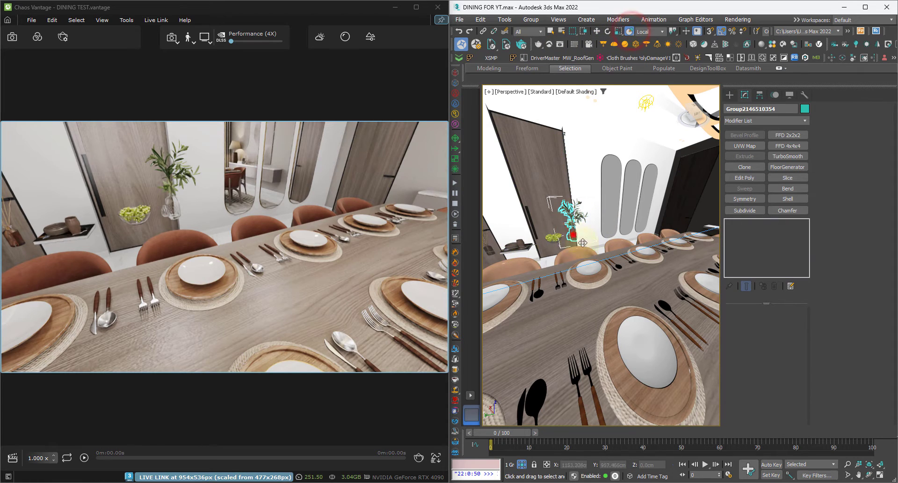
drag(582, 243, 647, 276)
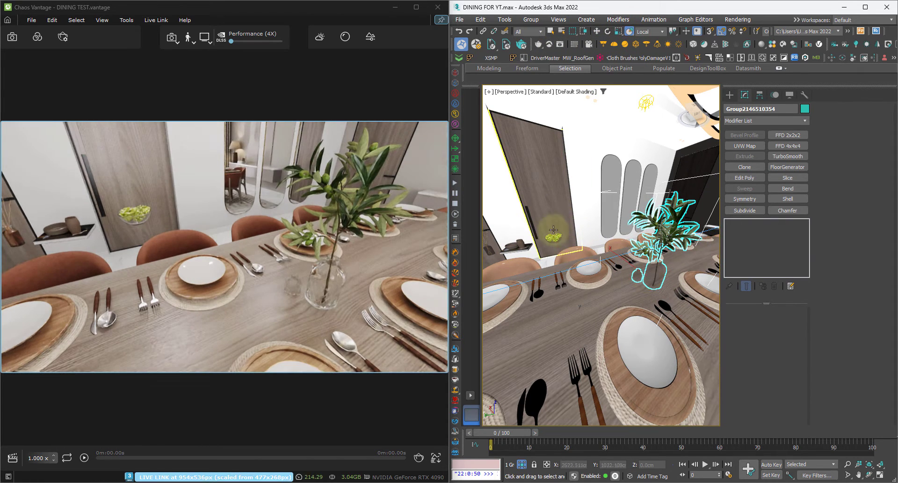
- Place the grape bowl, the tray with bowls and the dried-branch vase on the tabletop between the place settings
drag(554, 239, 576, 318)
alt+middle_drag(576, 317, 631, 317)
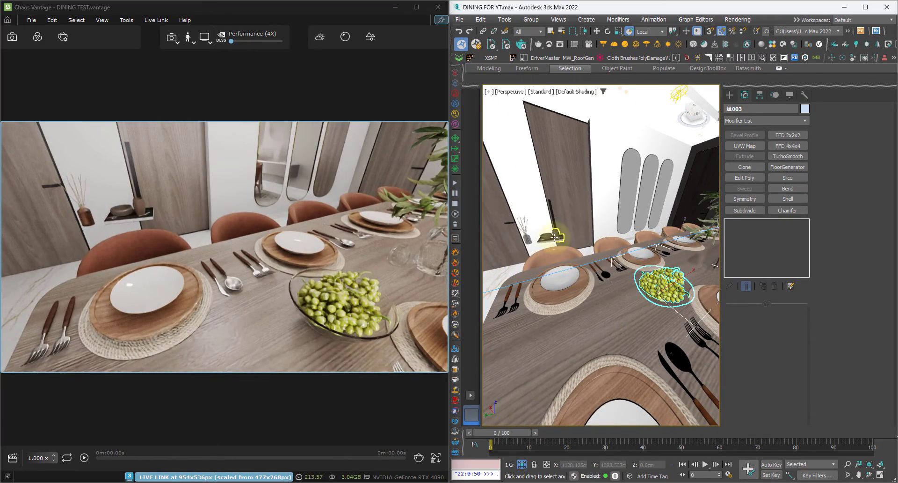
click(631, 317)
drag(631, 317, 620, 312)
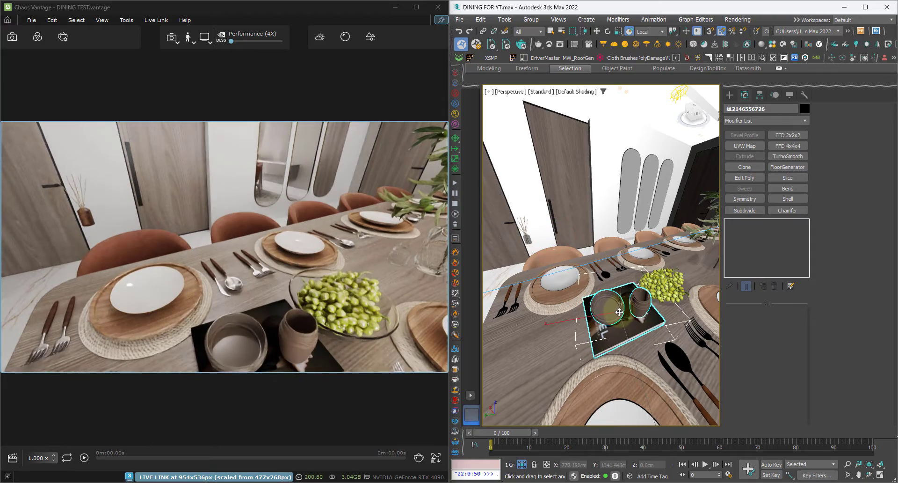
drag(528, 240, 556, 342)
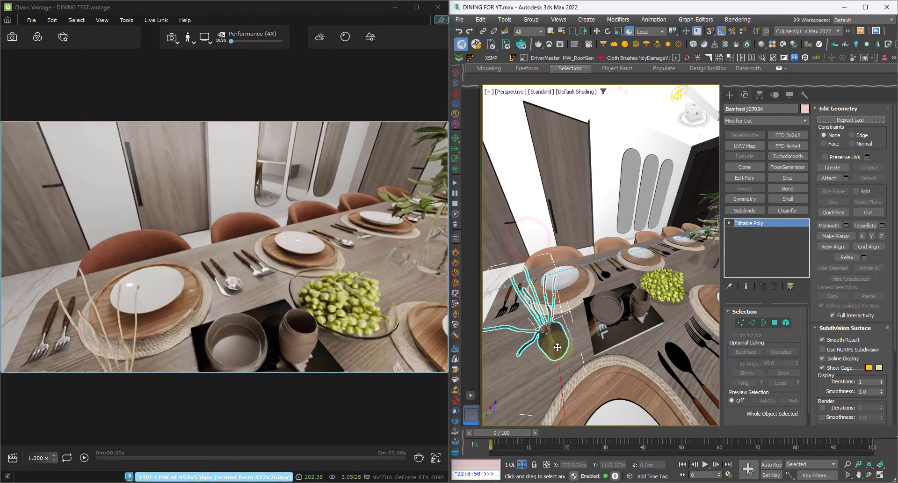
- Move the leafy vase along the tabletop's length, away from the grape bowl, to a Y position of about 925.9 cm
alt+middle_drag(557, 343, 562, 295)
scroll(563, 294, down, 5)
scroll(566, 294, up, 3)
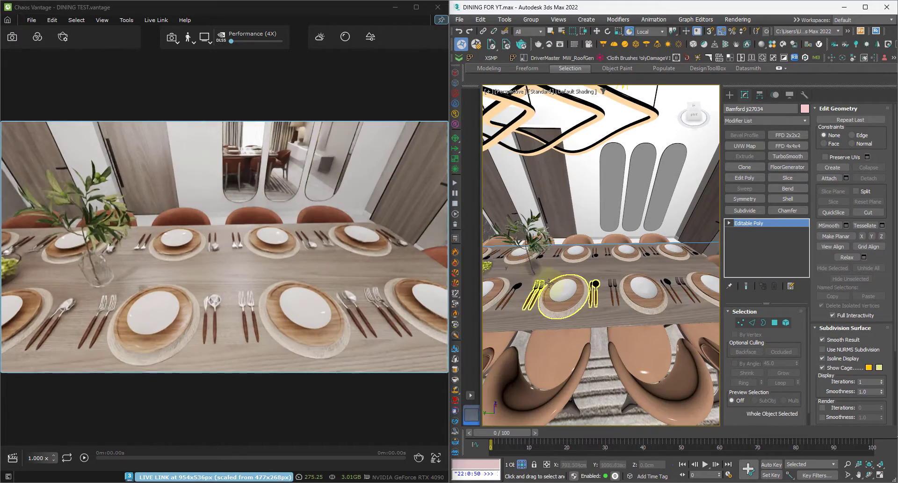
click(535, 269)
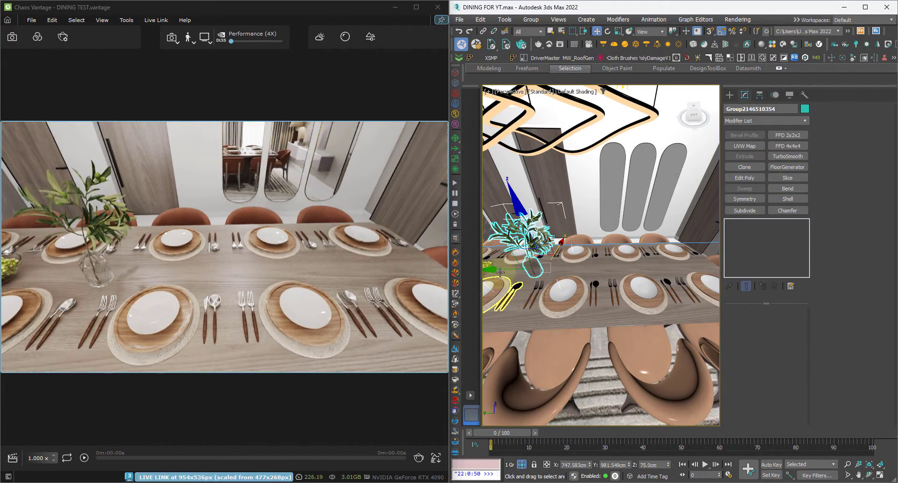
drag(497, 270, 555, 269)
middle_drag(507, 269, 528, 264)
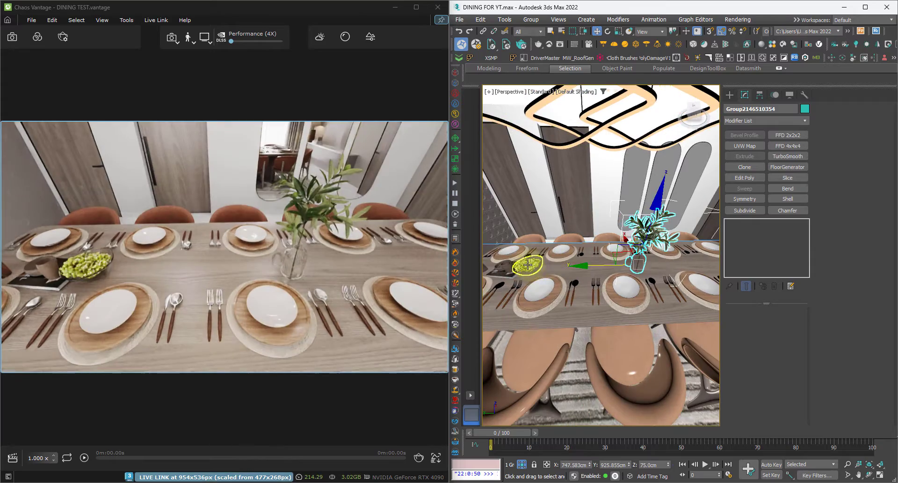
- Shift the grape bowl and the tray with bowls along the tabletop to space out the decorations, and select the dried-branch vase
drag(491, 272, 547, 271)
click(511, 265)
middle_drag(514, 267, 561, 271)
click(556, 271)
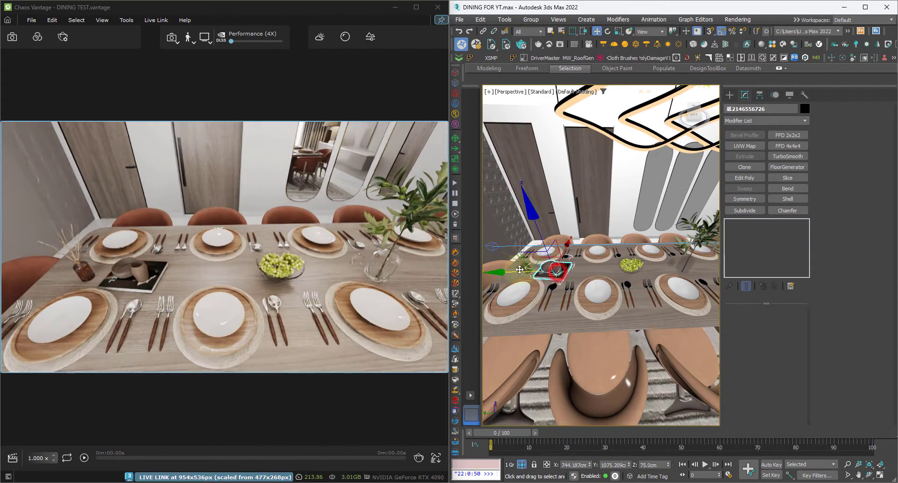
mouse_move(505, 271)
mouse_down()
mouse_move(537, 272)
mouse_move(495, 271)
mouse_move(509, 271)
mouse_up()
click(524, 265)
- Show the dining room through PhysCamera001 and maximize the Chaos Vantage window
alt+middle_drag(653, 275, 530, 281)
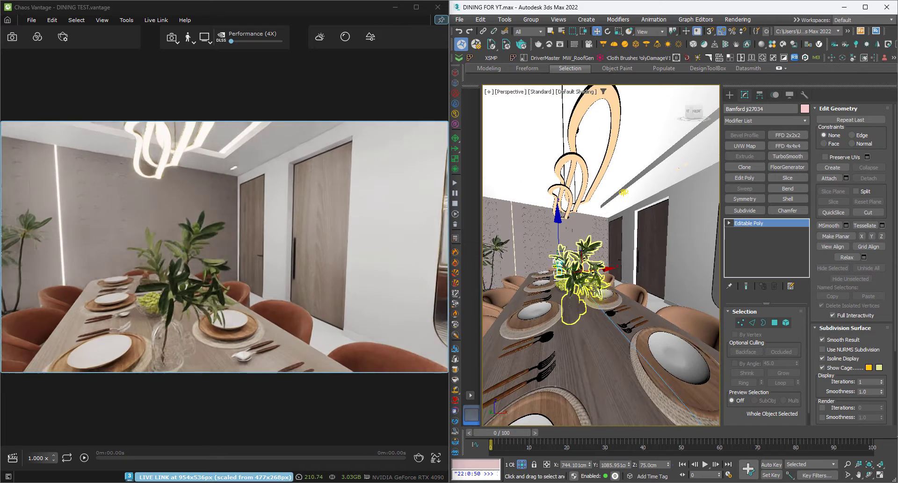
click(520, 92)
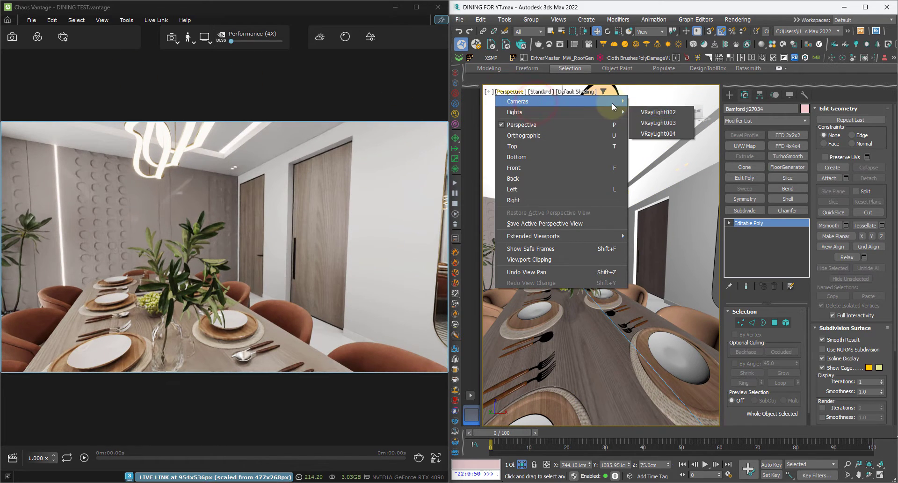
mouse_move(612, 103)
click(659, 101)
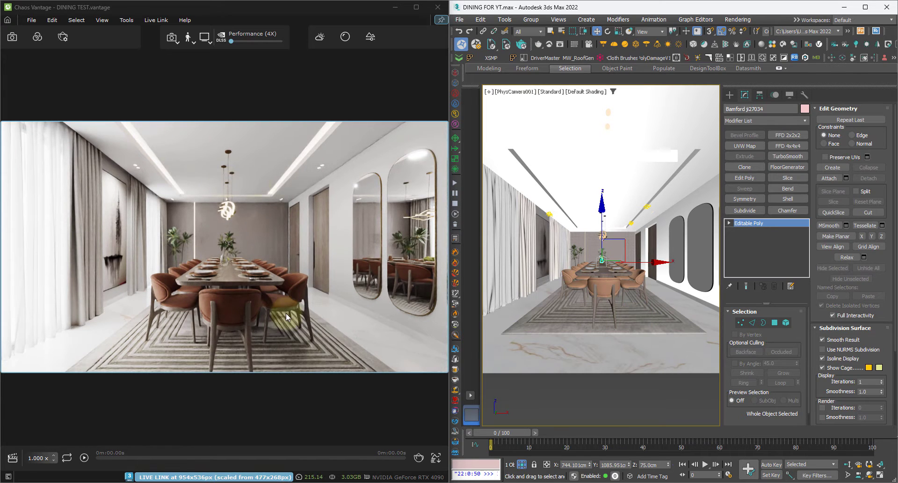
click(415, 7)
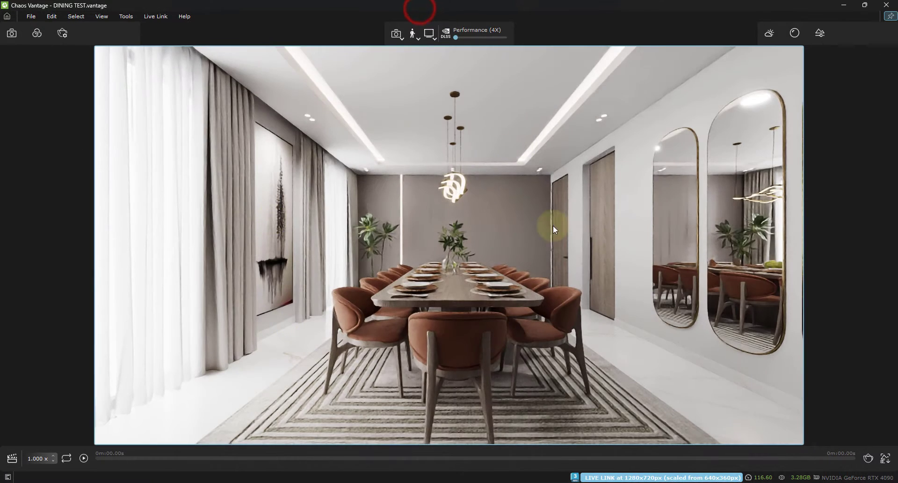
- Set the contrast to 0.037 in the color corrections, keeping the exposure bias at 1.571
click(36, 34)
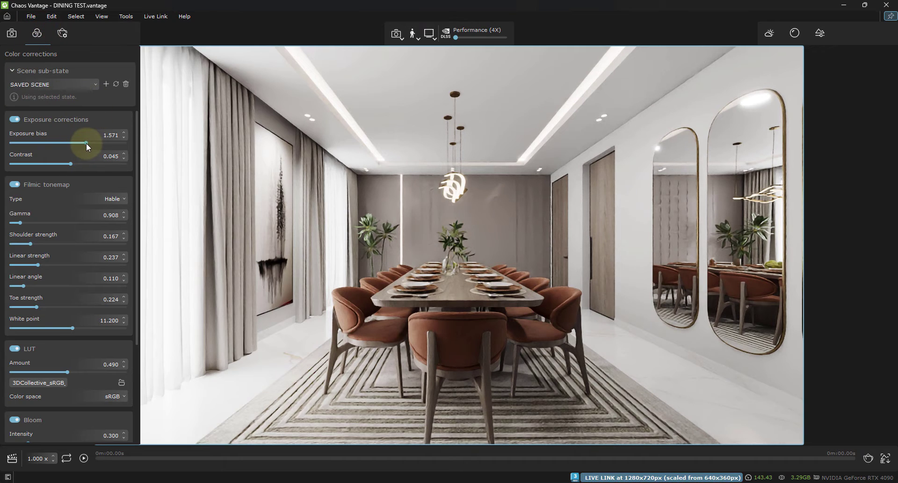
mouse_move(86, 142)
mouse_down()
mouse_move(70, 162)
mouse_move(86, 142)
mouse_up()
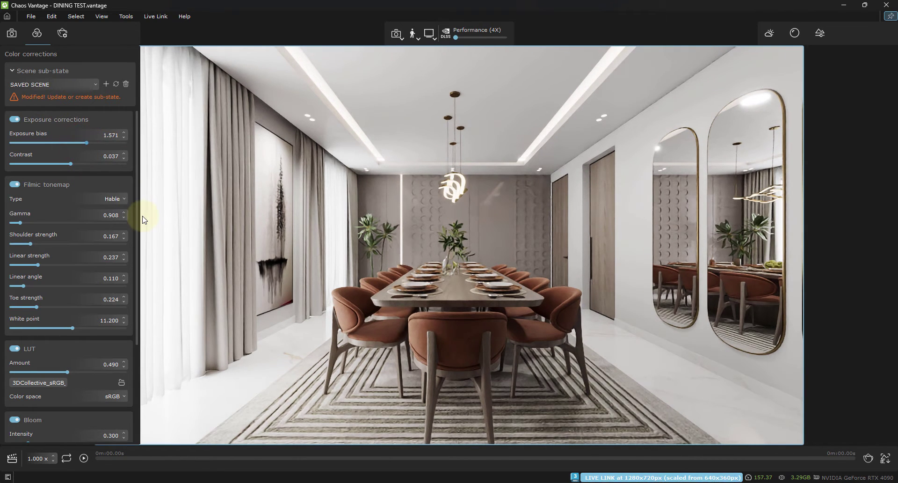
click(144, 220)
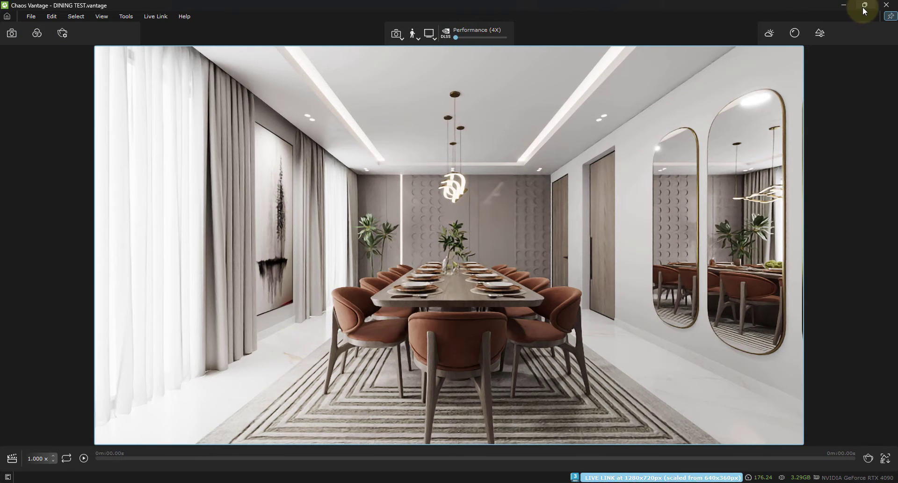
- Render an HQ snapshot of the camera view and move its progress dialog clear of the dining table
mouse_move(864, 10)
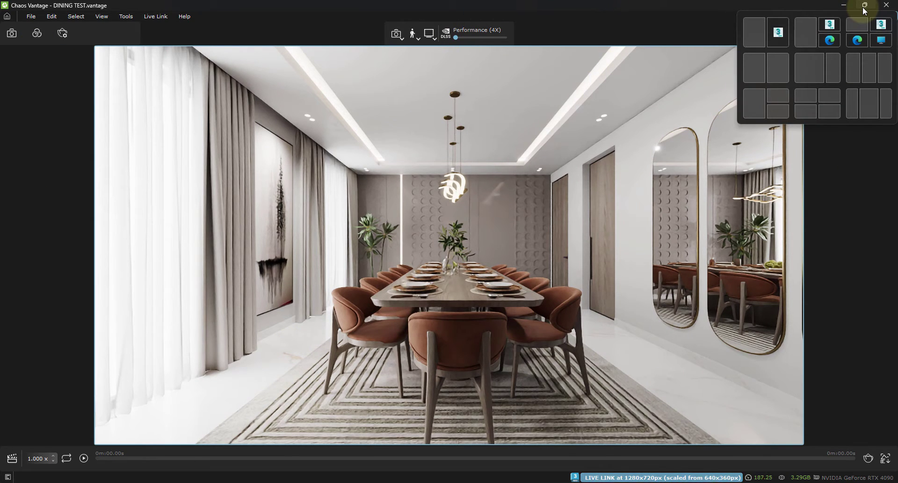
click(868, 458)
click(504, 447)
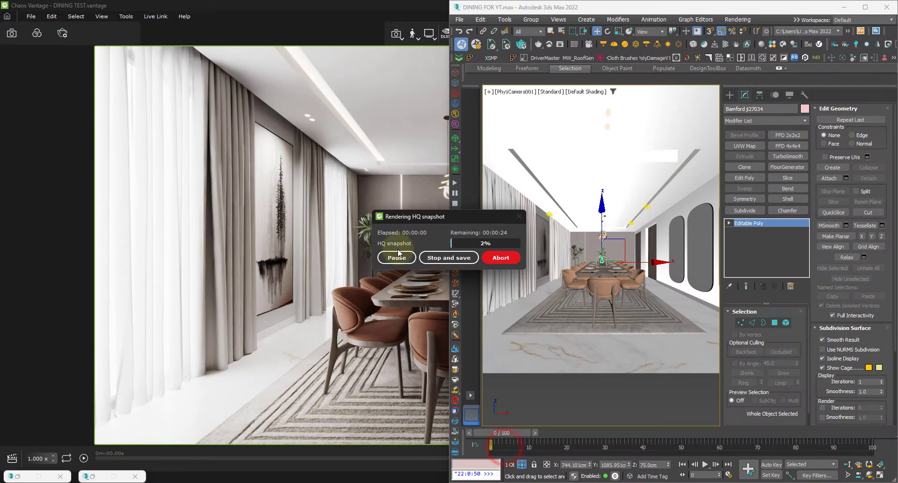
click(310, 92)
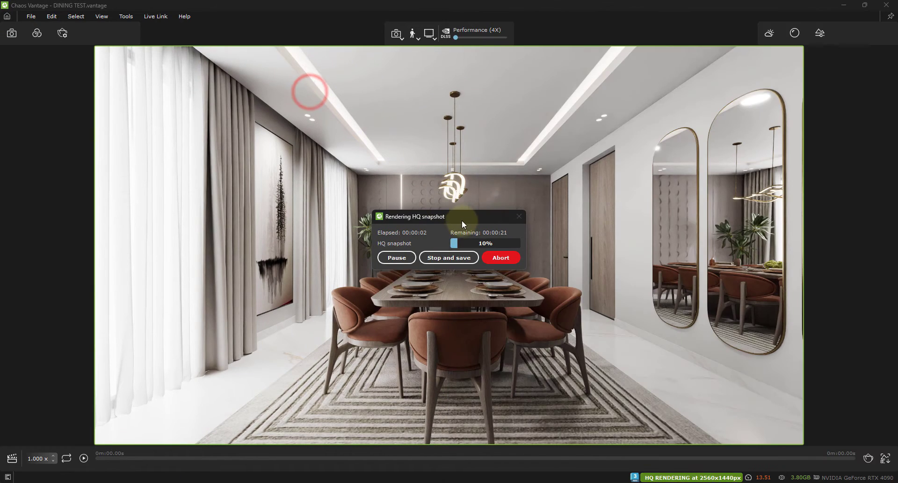
drag(462, 219, 736, 394)
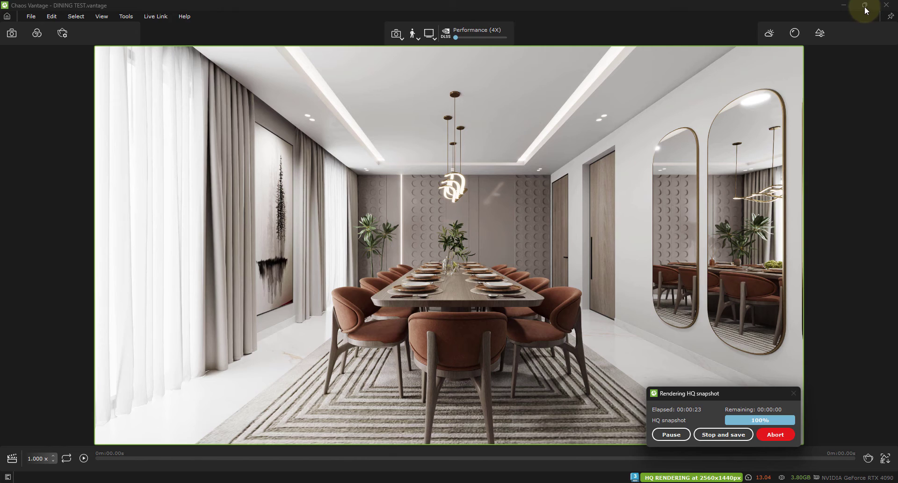
- Arrange Chaos Vantage and 3ds Max side by side, giving 3ds Max the wider share of the screen
mouse_move(865, 9)
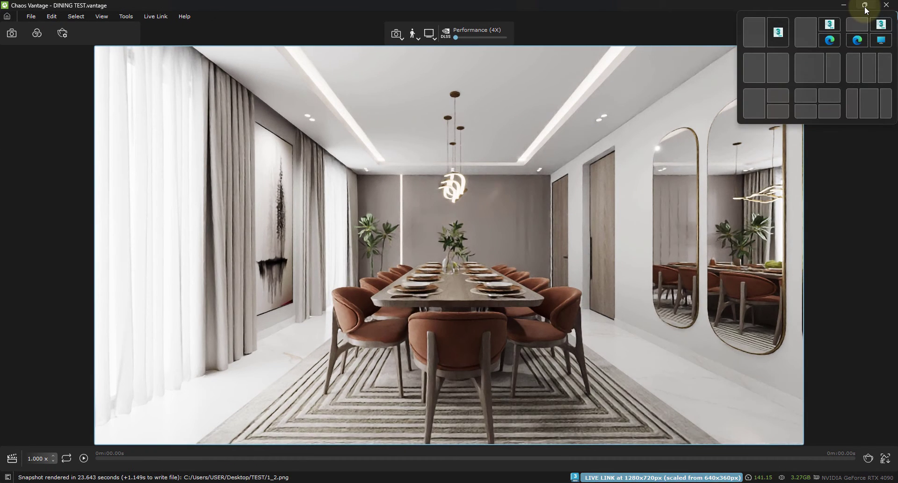
click(777, 72)
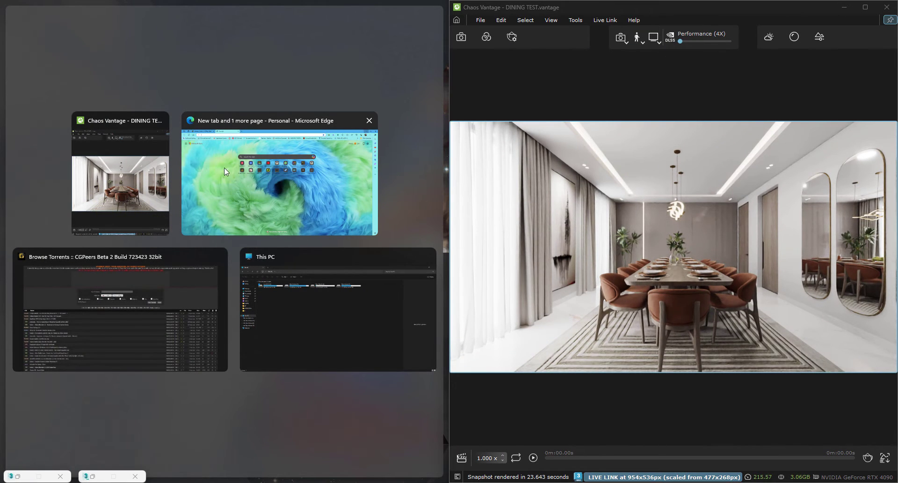
click(125, 170)
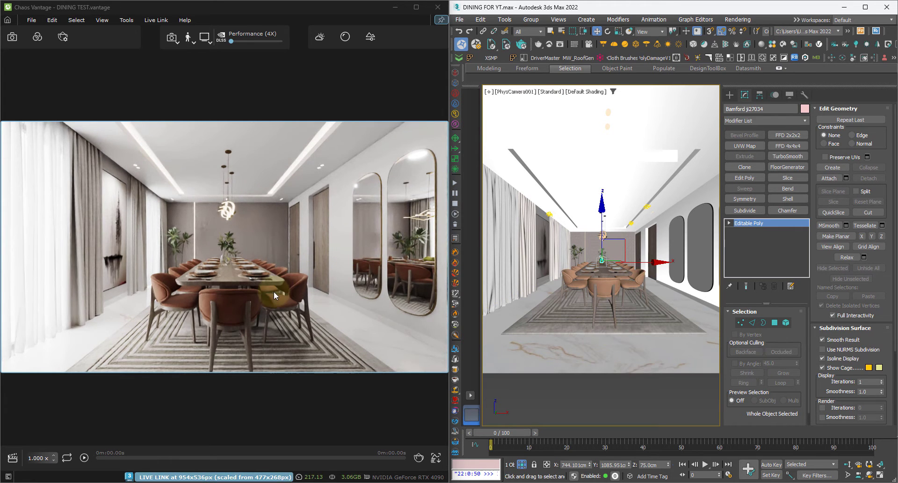
drag(449, 76, 301, 84)
drag(448, 100, 340, 94)
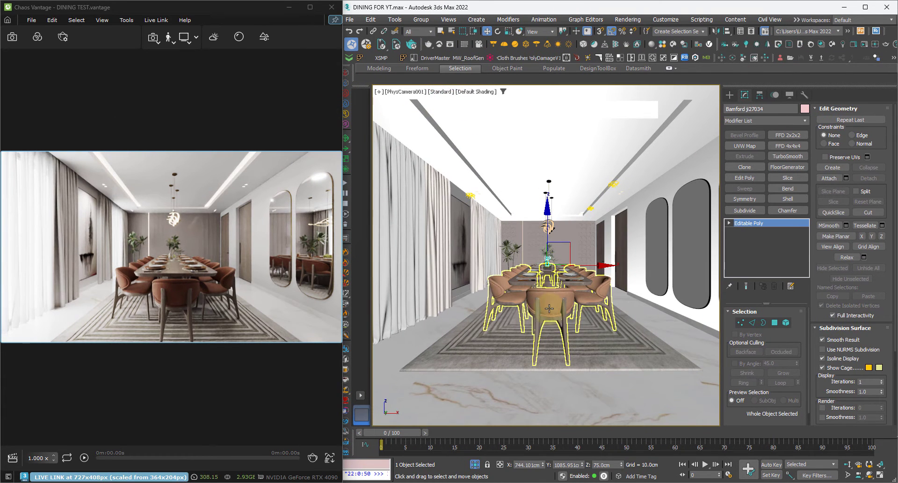
- For the nearer disc light by the mirrors, turn Affect reflections off and back on, and turn Affect specular off
click(552, 279)
click(615, 186)
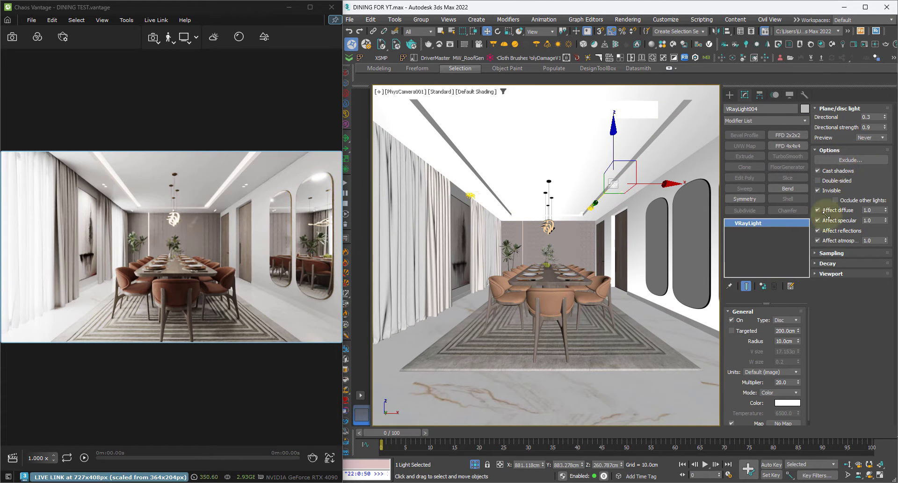
click(836, 233)
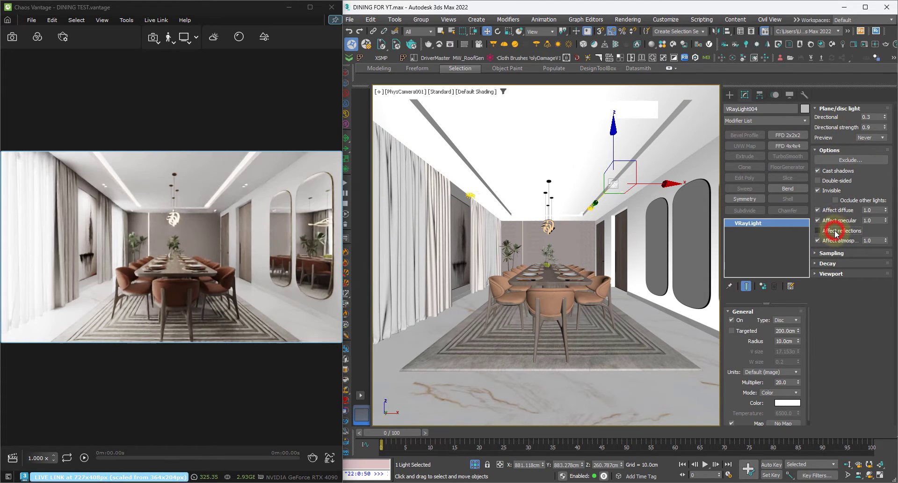
click(836, 233)
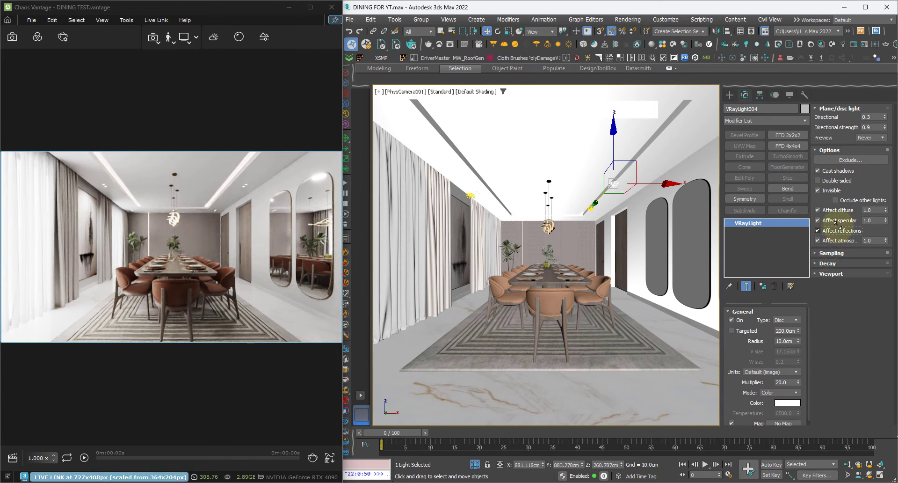
click(836, 221)
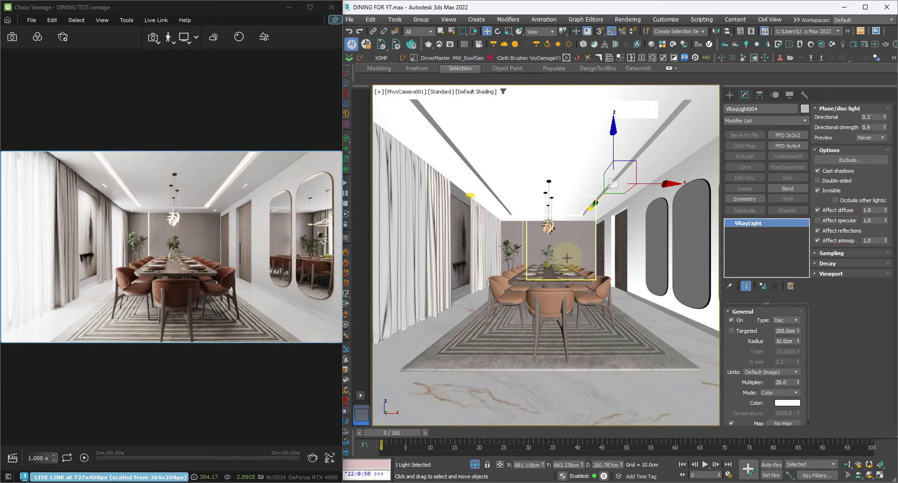
- Examine the dining table and its leafy vase up close in the perspective view
click(558, 300)
key(p)
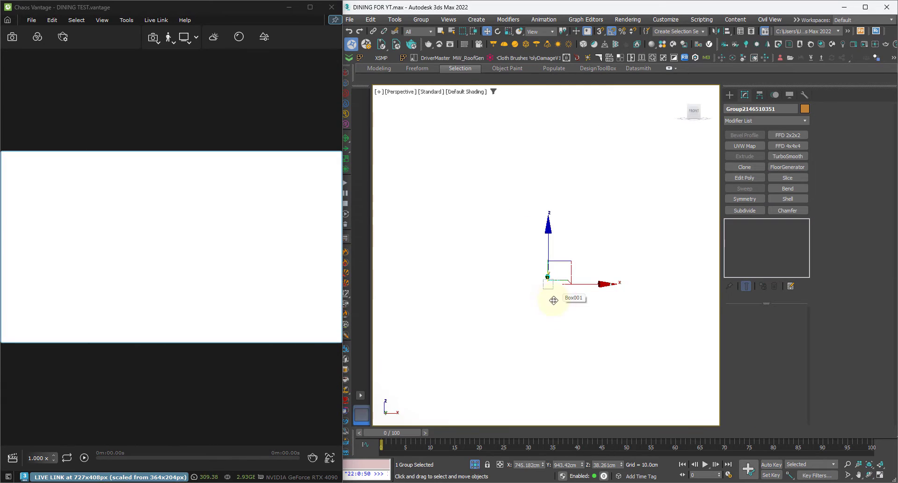
key(z)
alt+middle_drag(549, 247, 526, 269)
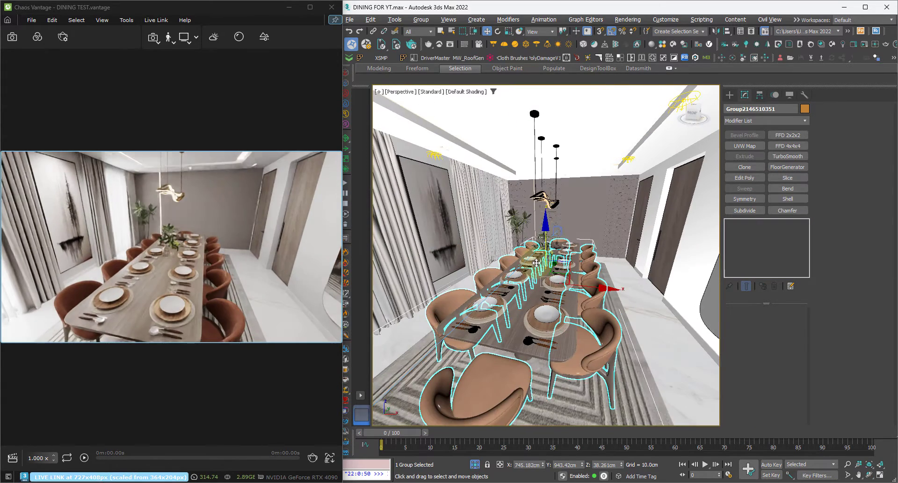
scroll(537, 253, up, 6)
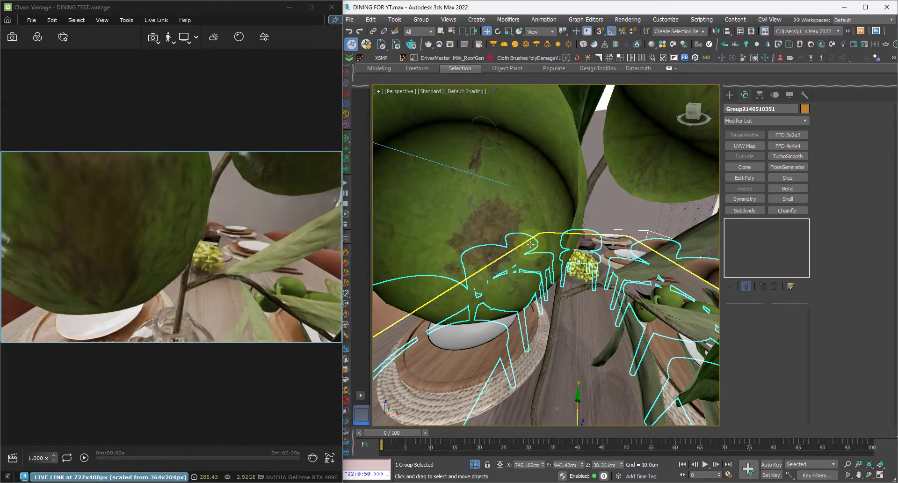
scroll(559, 251, down, 2)
click(523, 199)
scroll(541, 220, down, 3)
alt+middle_drag(542, 306, 579, 295)
scroll(550, 287, down, 4)
scroll(584, 324, down, 1)
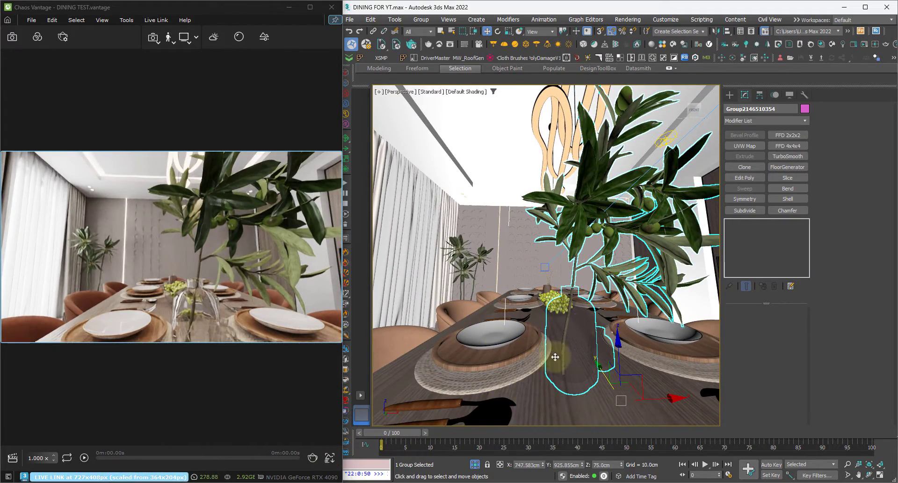
- Turn on safe frames and show the whole dining room as a wireframe from the top with nothing selected
key(shift+f)
key(t)
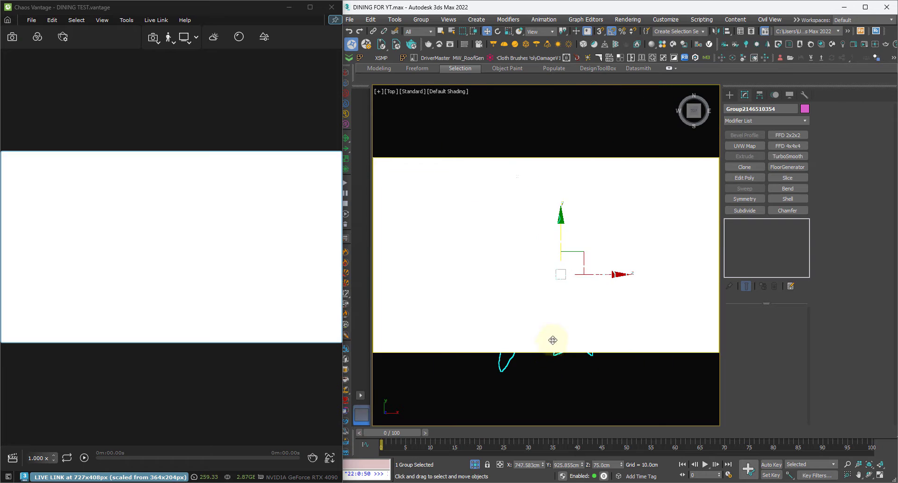
key(F3)
scroll(534, 289, down, 8)
click(664, 248)
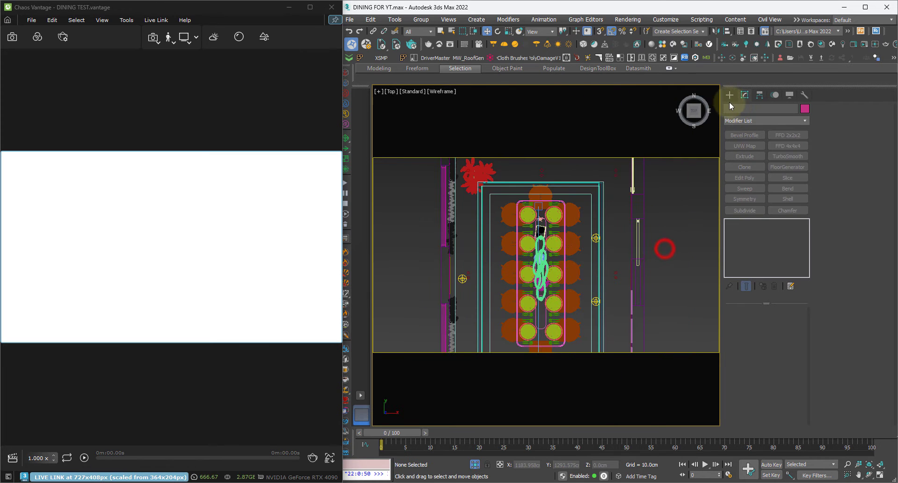
- Create a targeted Physical camera at the table's lower end, aimed diagonally toward the plant in the opposite corner
click(729, 96)
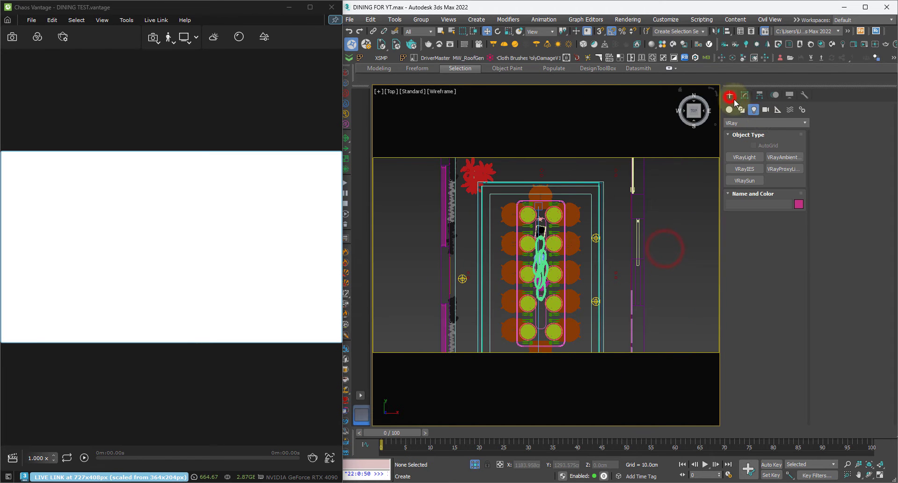
click(764, 110)
click(755, 160)
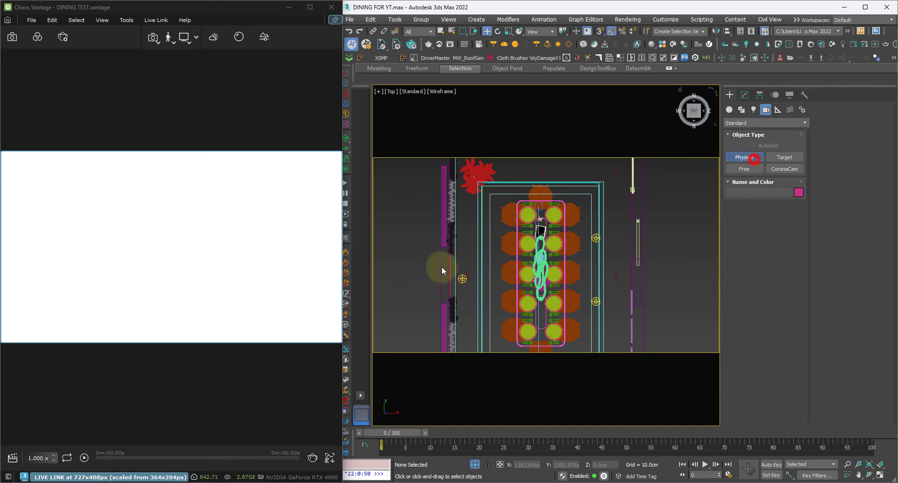
scroll(491, 271, down, 2)
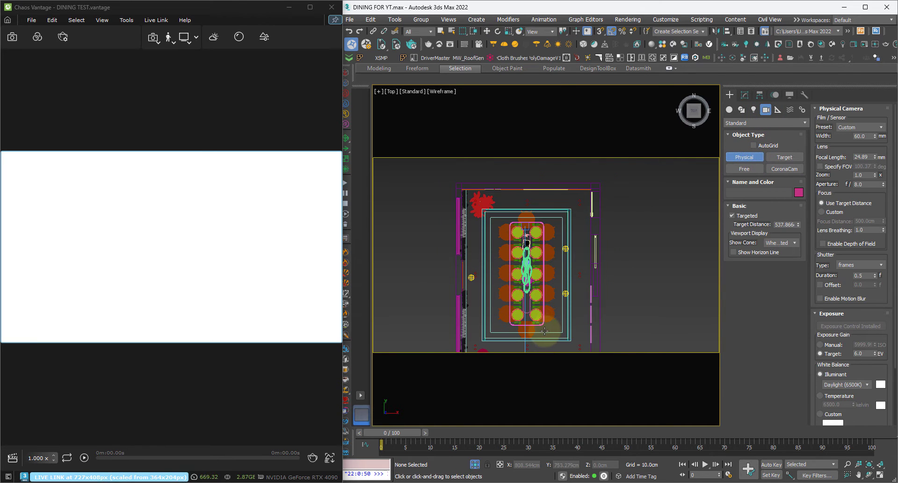
drag(544, 330, 485, 201)
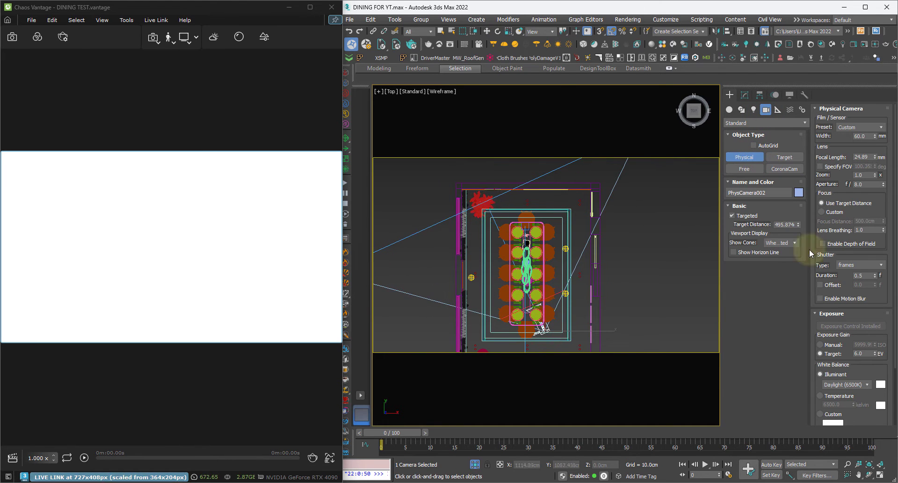
- Disable the new camera's clipping planes and look through it
drag(866, 419, 842, 210)
click(831, 422)
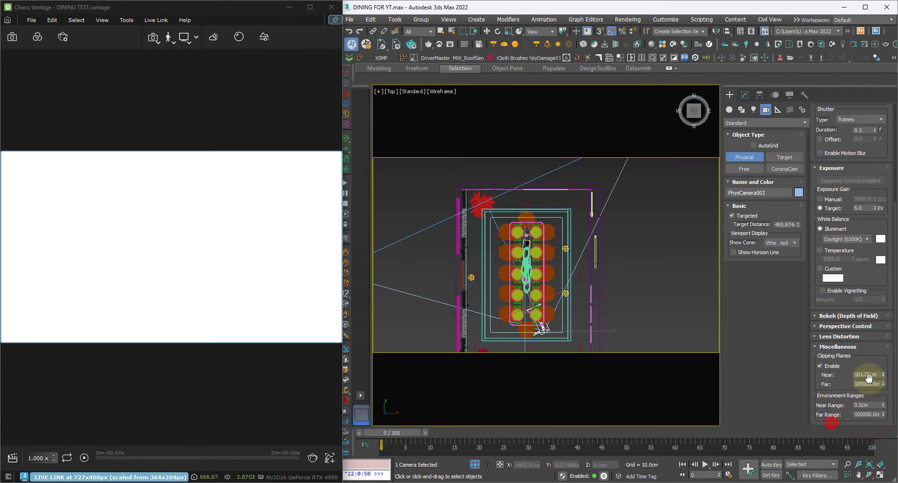
click(829, 367)
key(c)
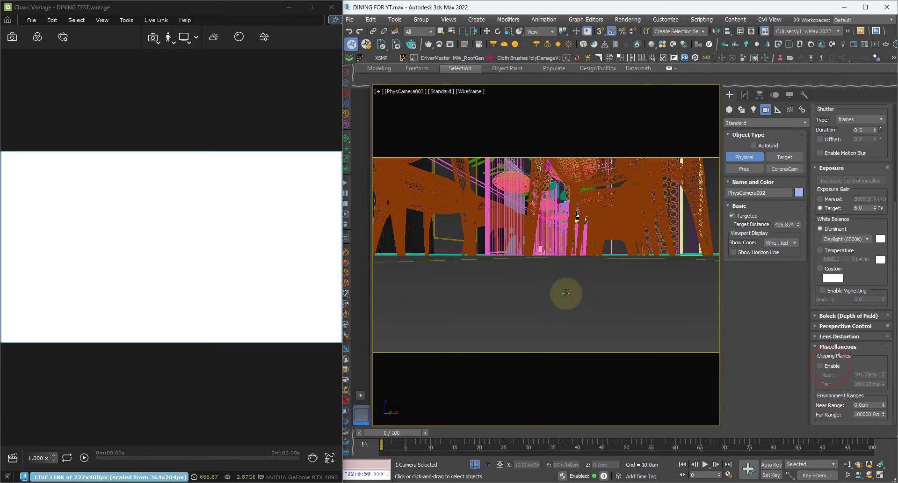
- Shade the camera view and raise the camera above the tabletop to a height of about 116 cm
key(F3)
click(858, 475)
drag(591, 202, 593, 234)
right_click(585, 268)
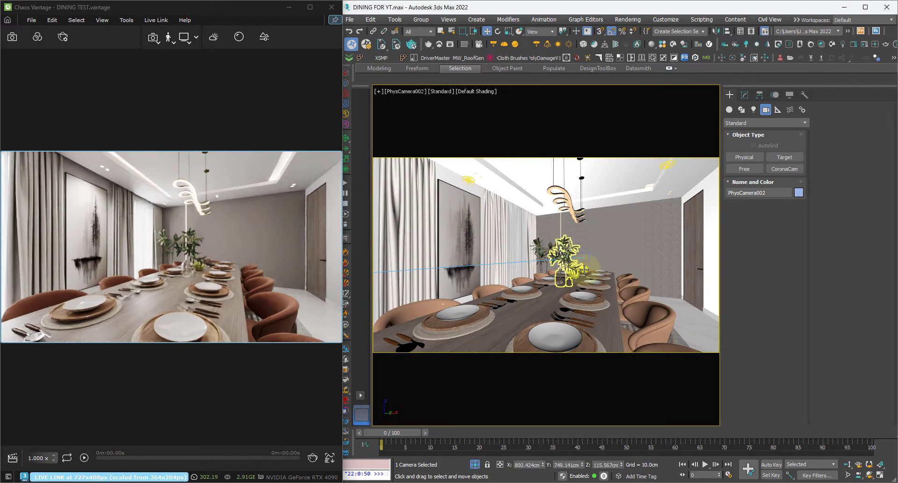
- Narrow the camera's field of view to a focal length of about 35.88 mm, keeping the painting, pendant and table in frame
click(743, 97)
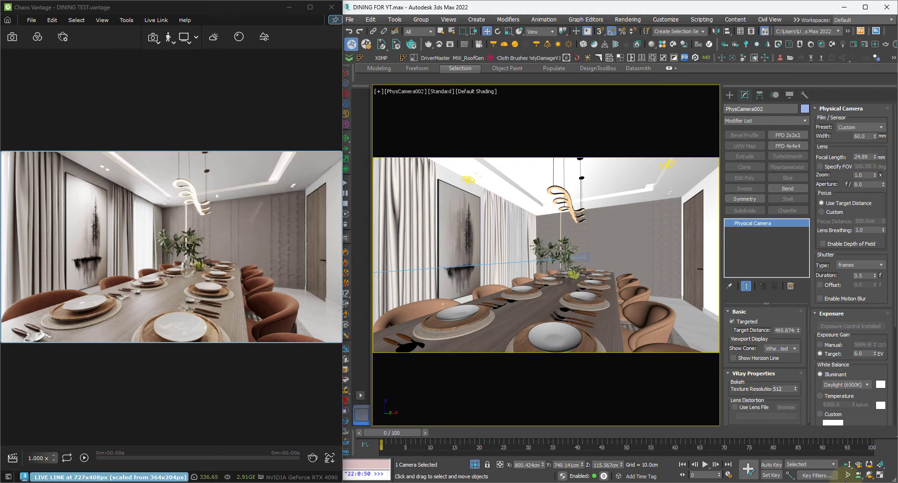
click(848, 474)
drag(540, 316, 547, 307)
right_click(587, 298)
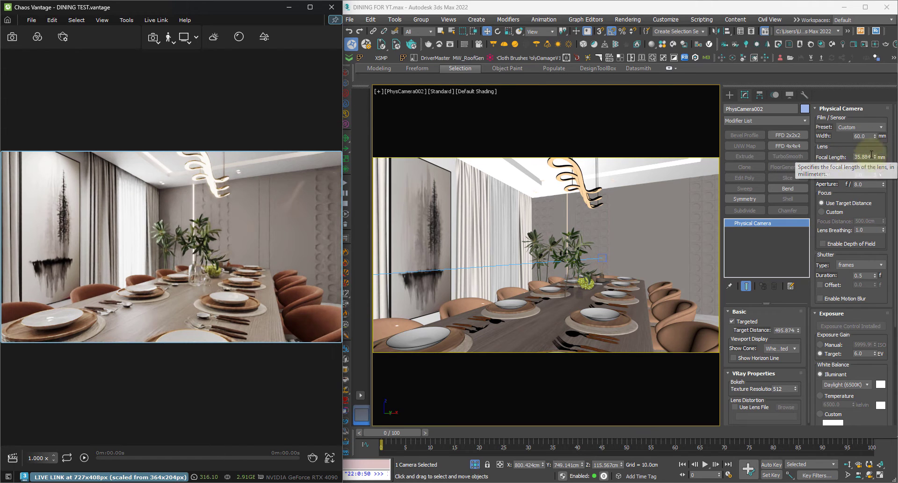
- Enable depth of field on the camera and set its aperture to f/2
double_click(866, 184)
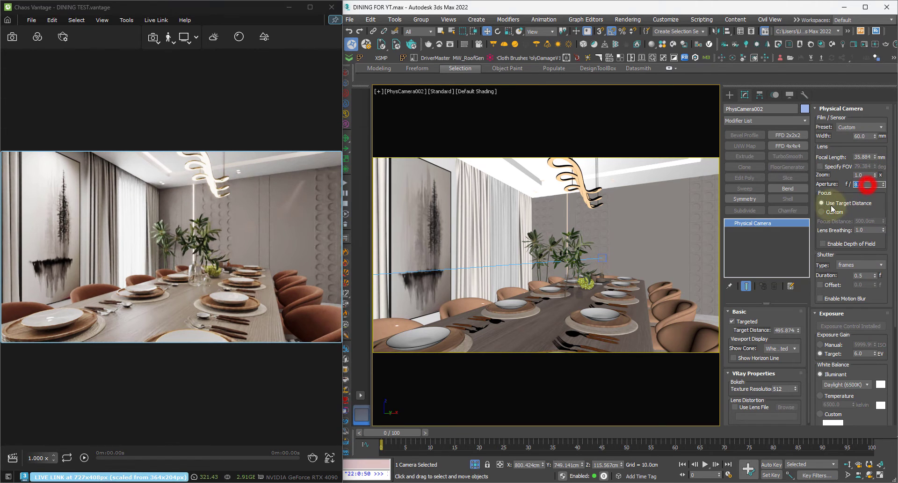
click(837, 244)
double_click(866, 184)
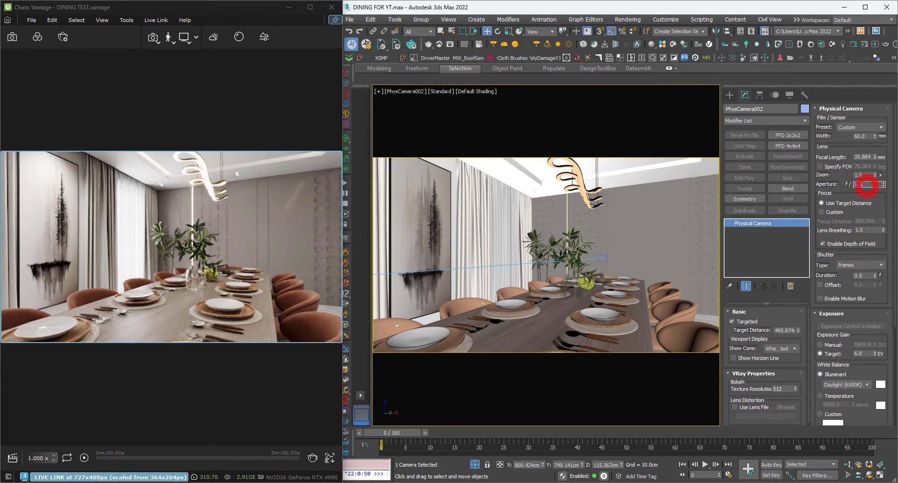
text(2)
key(Return)
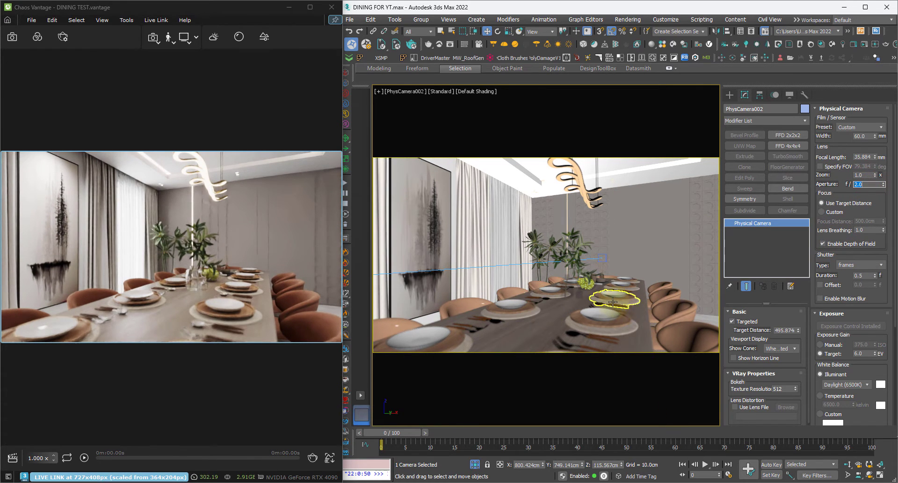
- Check the camera from the top, make it untargeted, and return to its shaded camera view
key(t)
scroll(599, 300, up, 8)
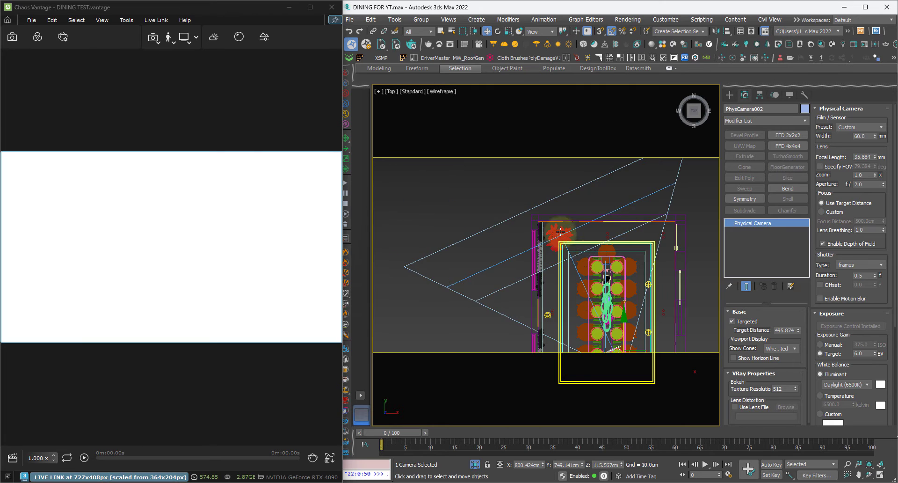
scroll(556, 242, up, 5)
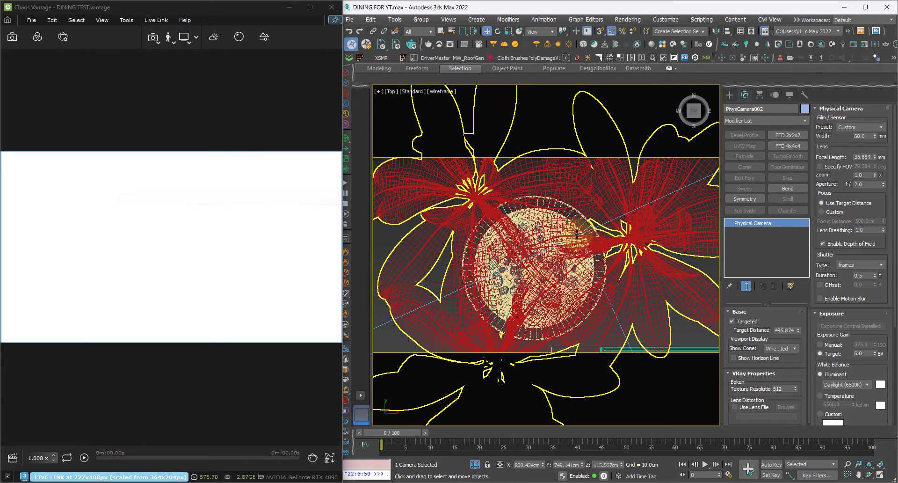
scroll(546, 212, down, 5)
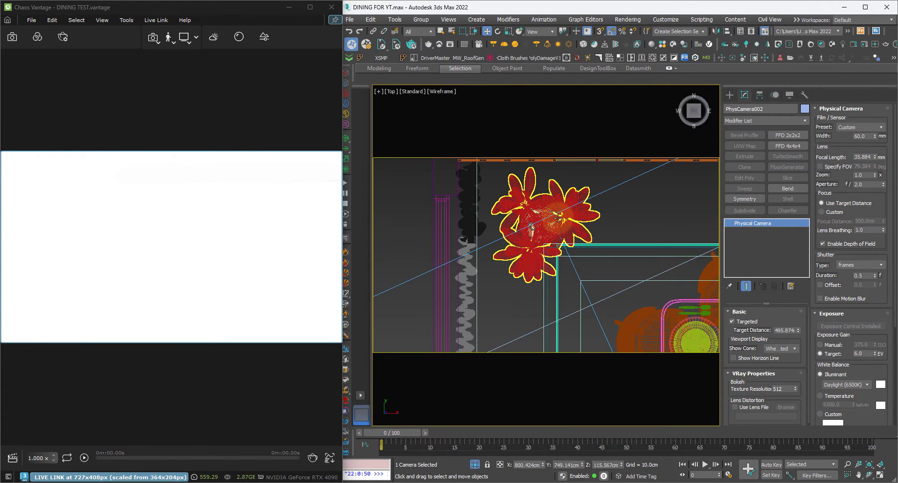
scroll(558, 217, down, 6)
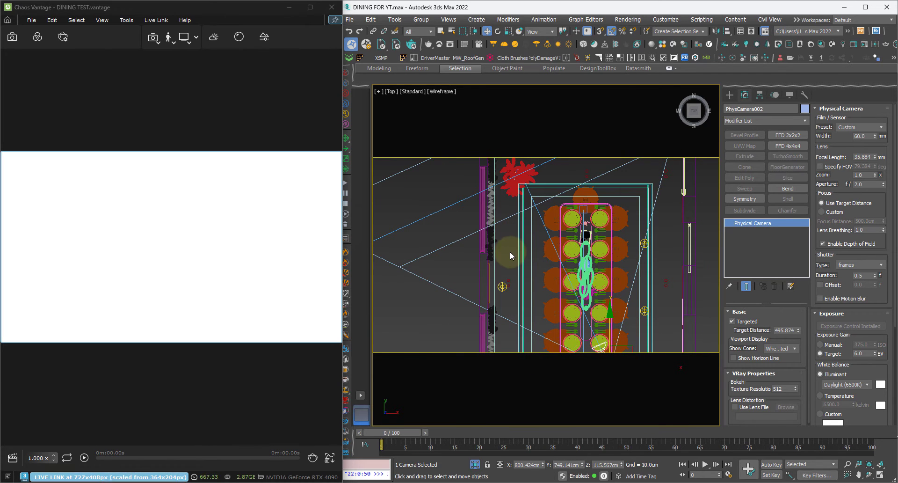
click(746, 321)
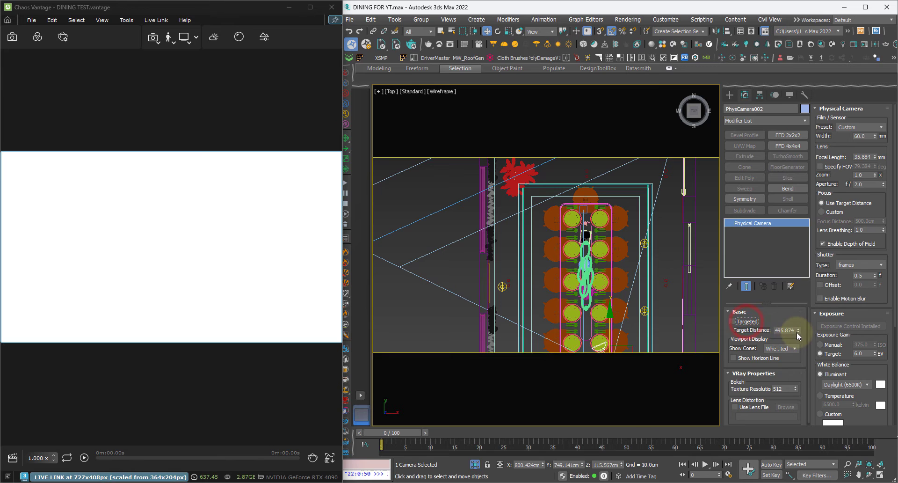
mouse_move(798, 330)
mouse_down()
mouse_move(809, 361)
mouse_move(800, 331)
mouse_up()
key(c)
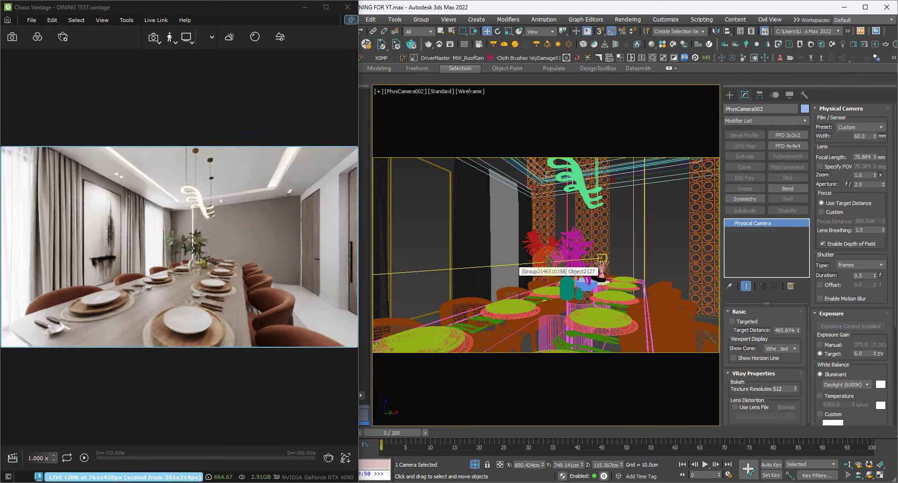
key(F3)
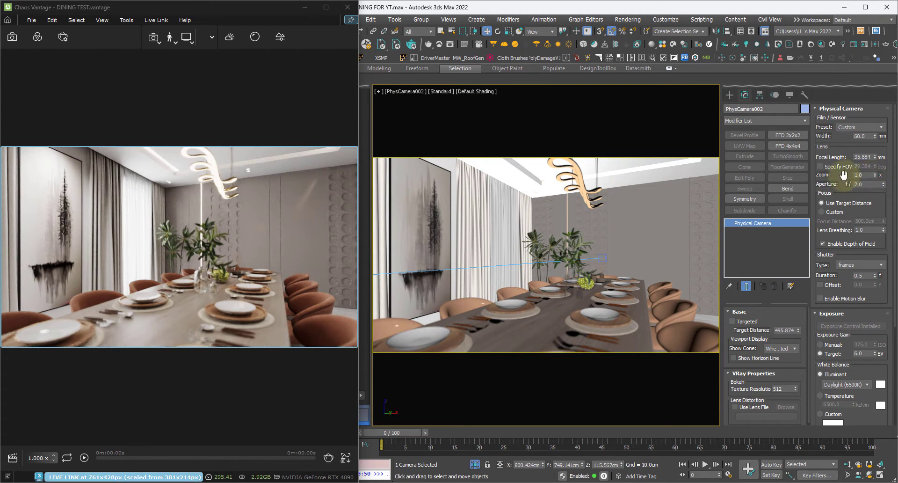
- Set the camera's zoom to 3x and shift the framing toward the plants and place settings
click(862, 174)
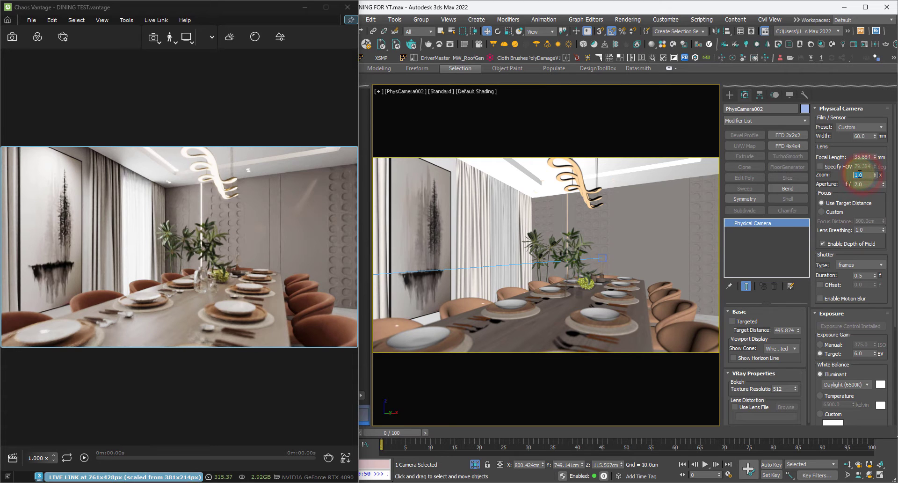
text(3)
key(Return)
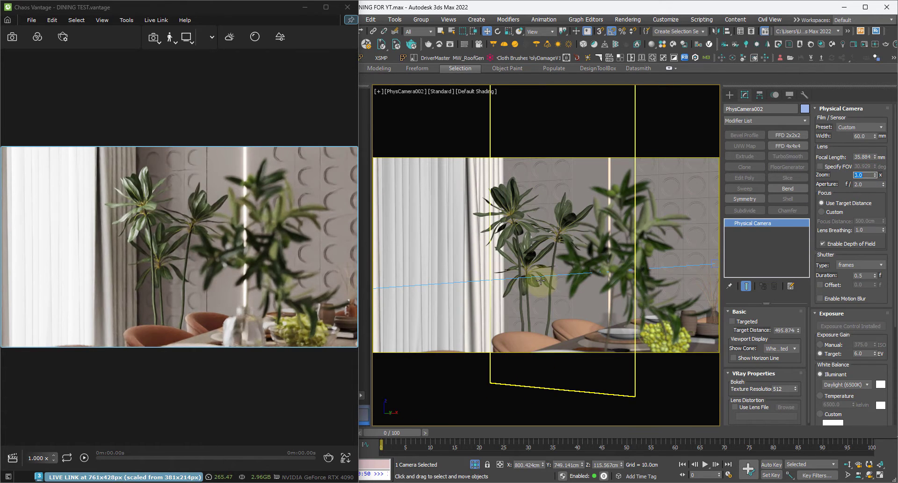
middle_drag(541, 280, 556, 283)
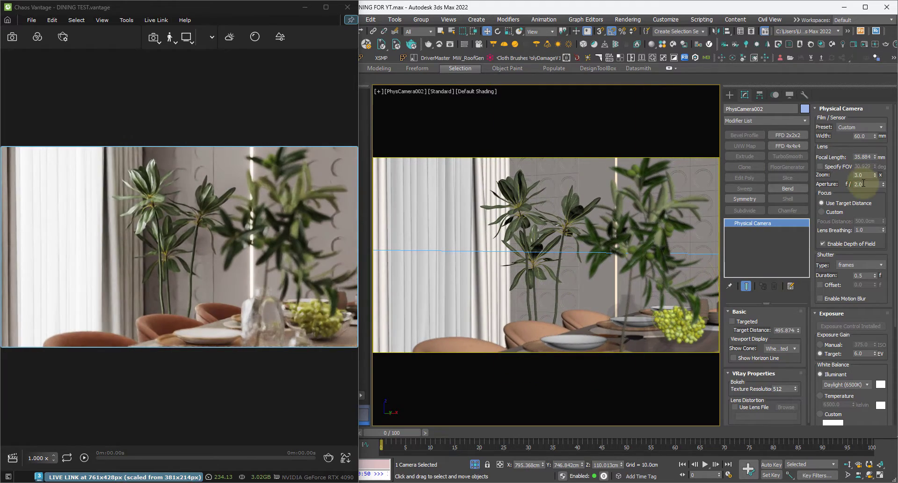
- Reduce the camera's zoom to 2.5x and fine-tune the framing of the plants and fruit bowl
key(Return)
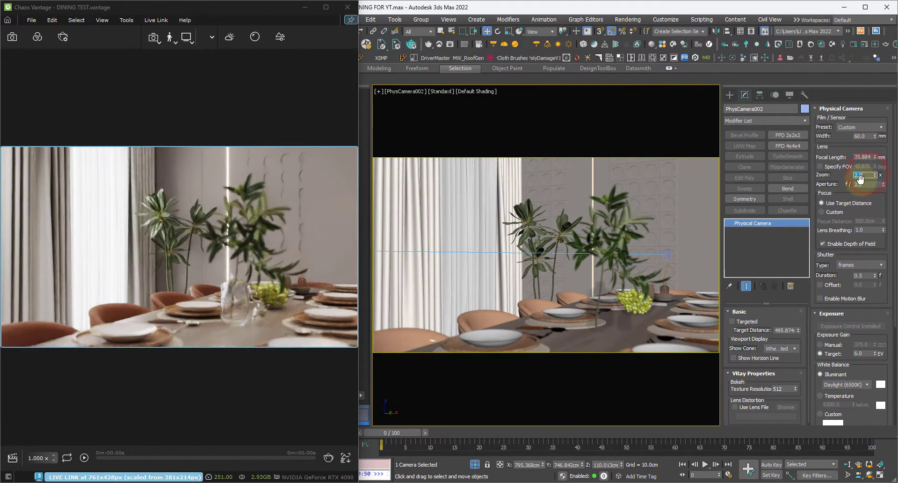
text(2.5)
key(Return)
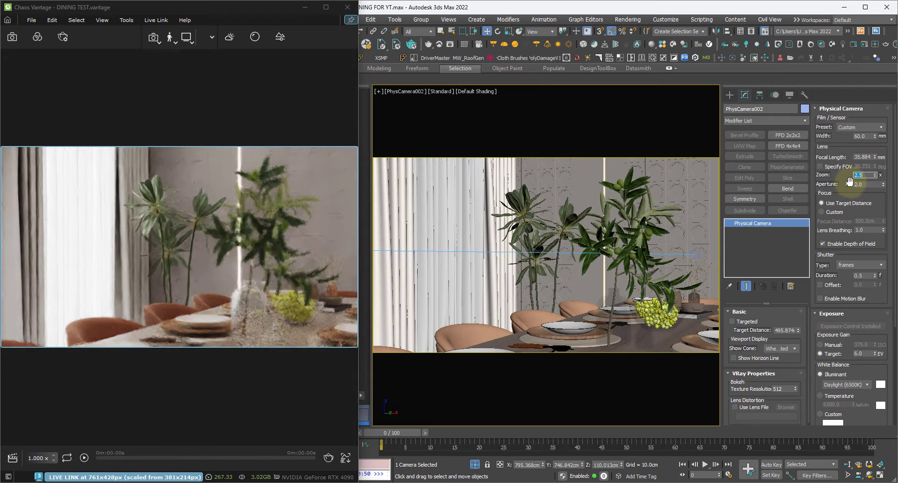
middle_drag(597, 292, 594, 295)
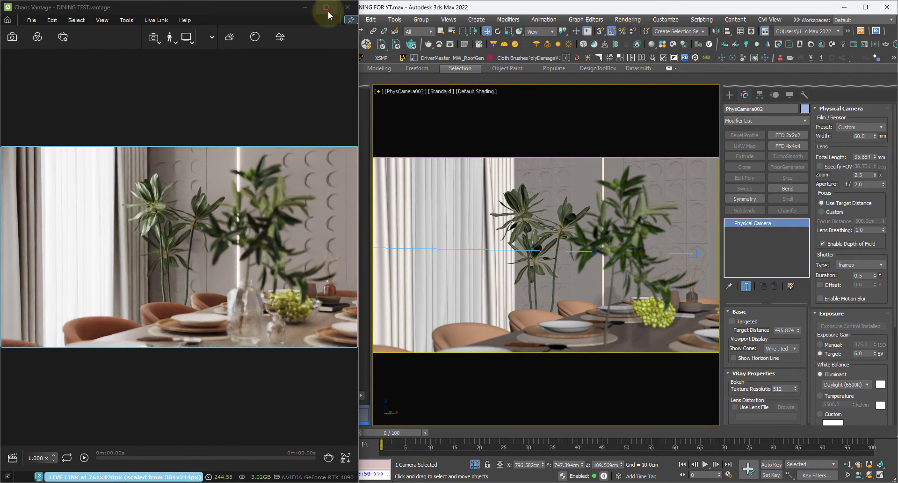
- Check the Vantage render at full window size and arrange it side by side with 3ds Max in equal halves
click(326, 7)
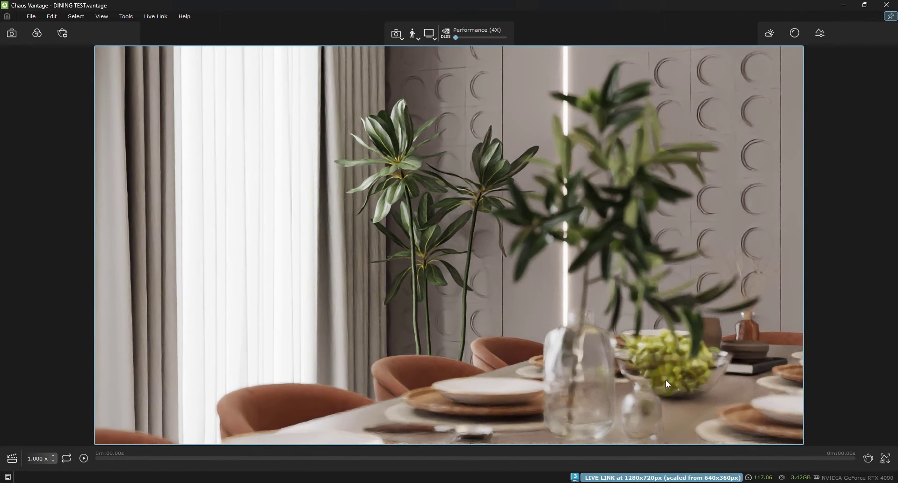
click(869, 4)
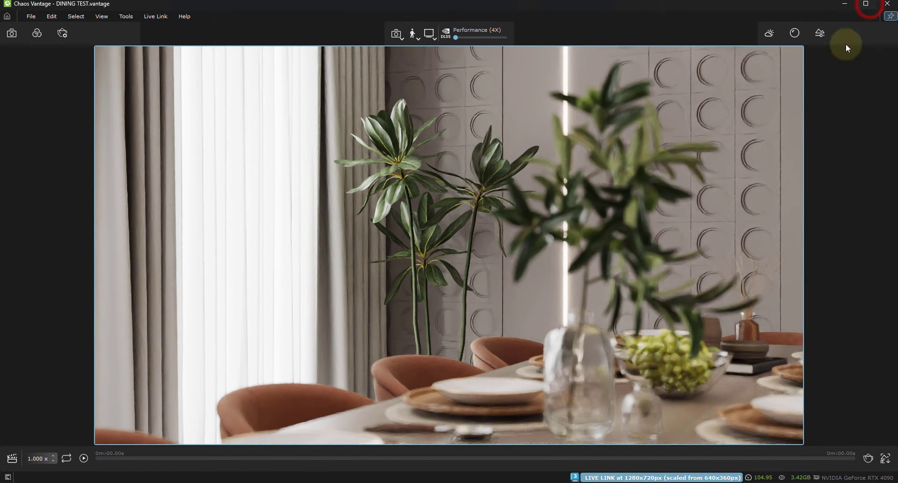
mouse_move(864, 9)
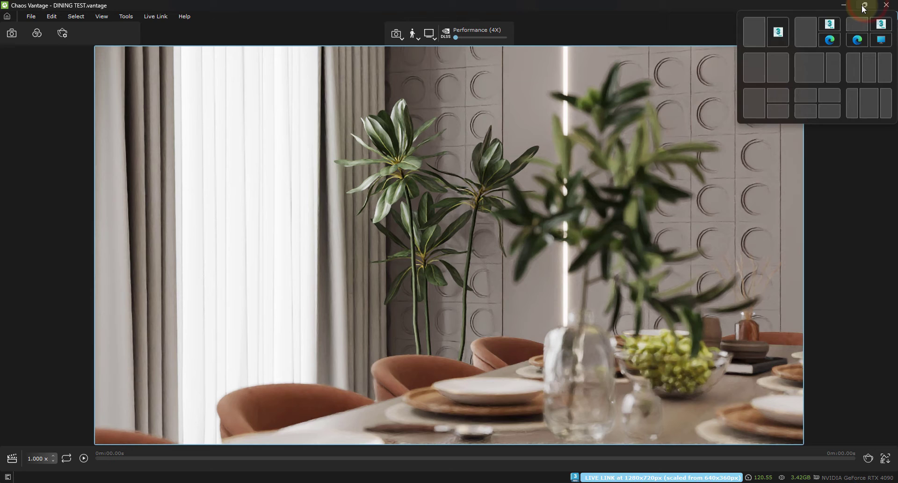
click(754, 32)
click(658, 244)
click(514, 163)
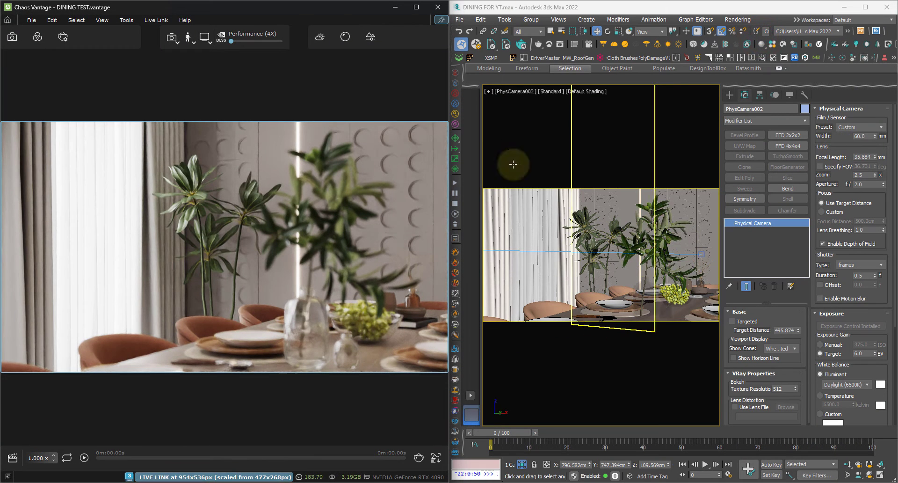
- Bring the focus forward onto the vase on the table by setting the camera's target distance to 170 cm
click(667, 319)
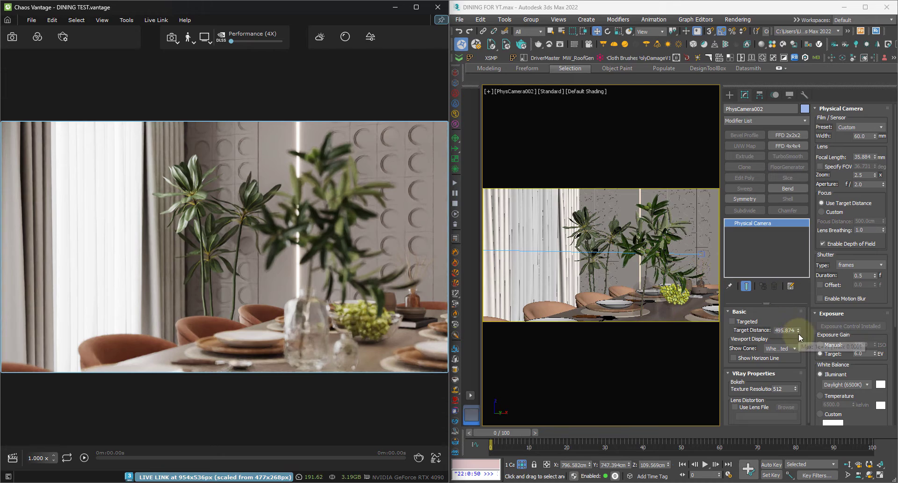
drag(798, 330, 804, 365)
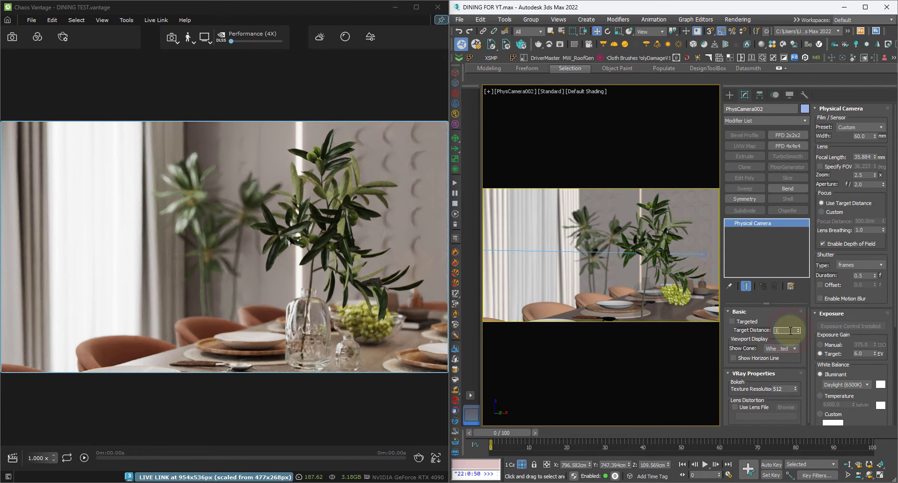
key(Return)
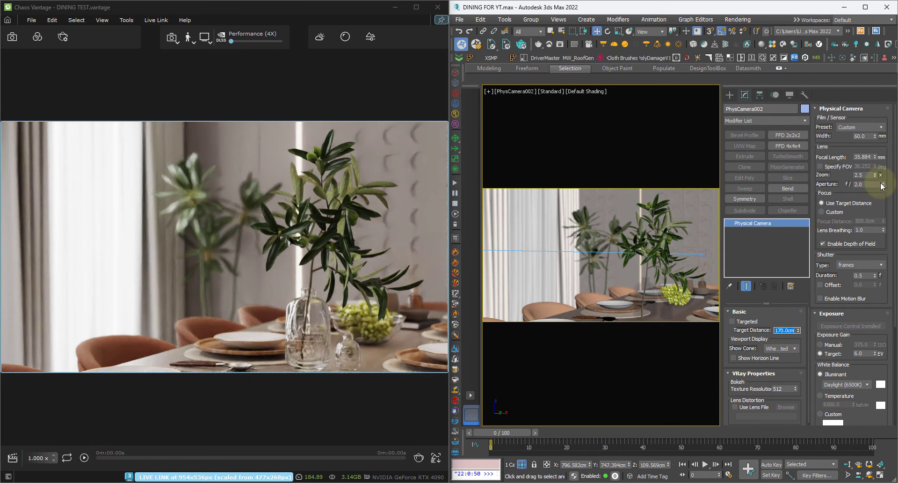
- Compare the background blur at apertures of about f/1.02 and f/5
drag(886, 187, 889, 213)
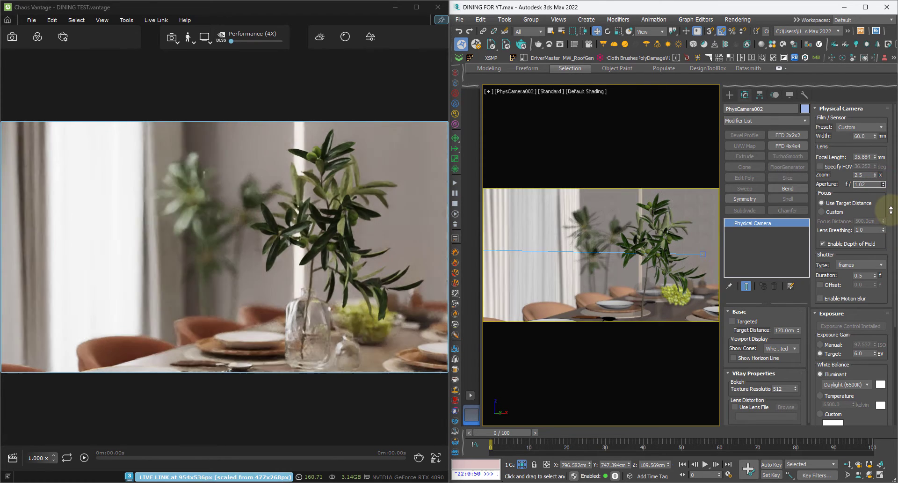
text(5)
key(Return)
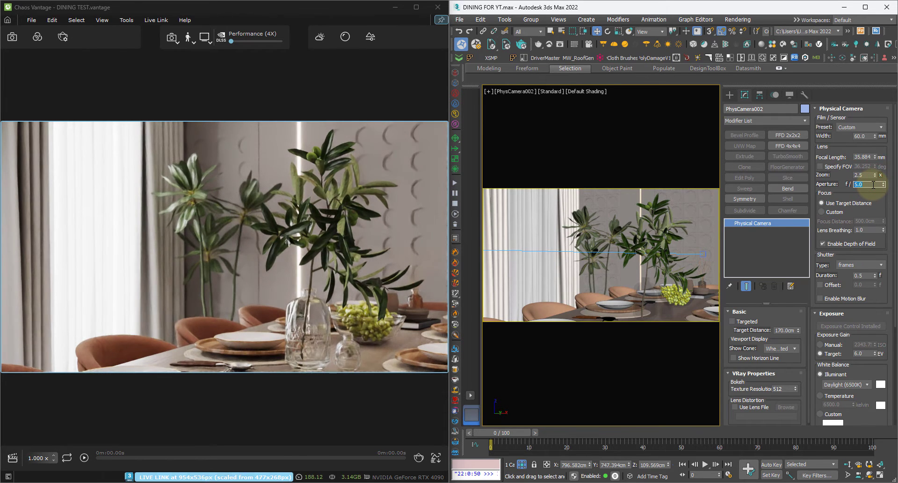
- Set the camera's aperture to f/1 and its target distance to 450 cm to focus on the corner plant
key(Return)
text(1)
key(Return)
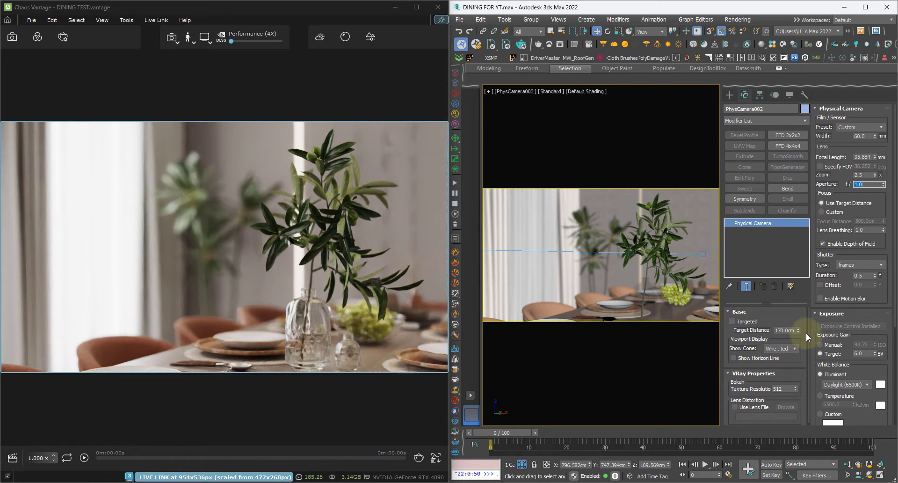
click(787, 331)
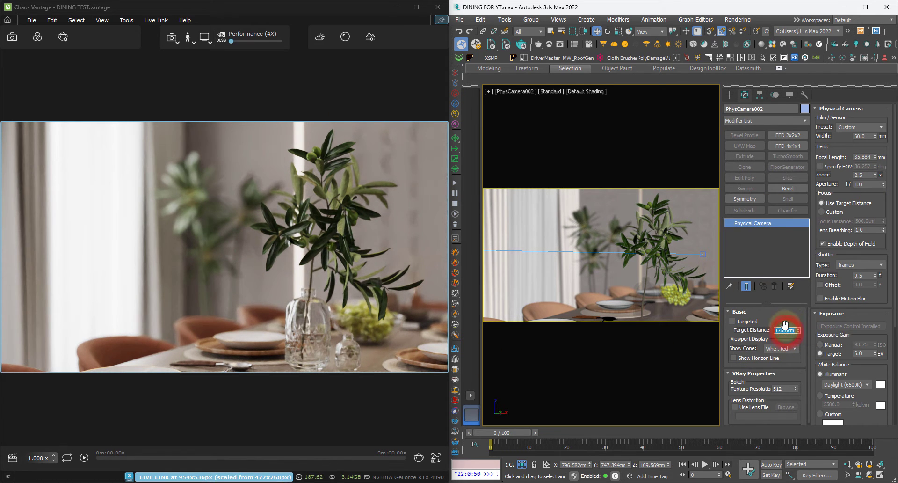
text(450)
key(Return)
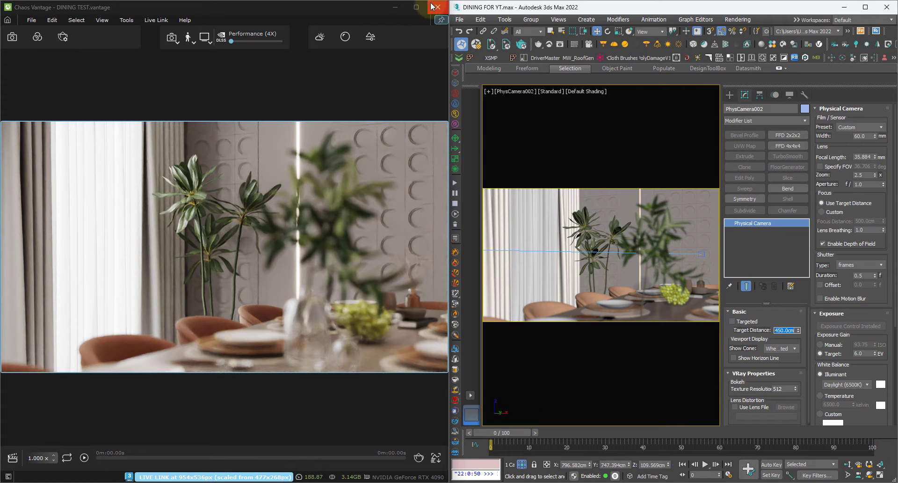
- Switch to a maximized Vantage window and render a 2560x1440 high-quality snapshot, moving the progress dialog away from the plants
double_click(414, 7)
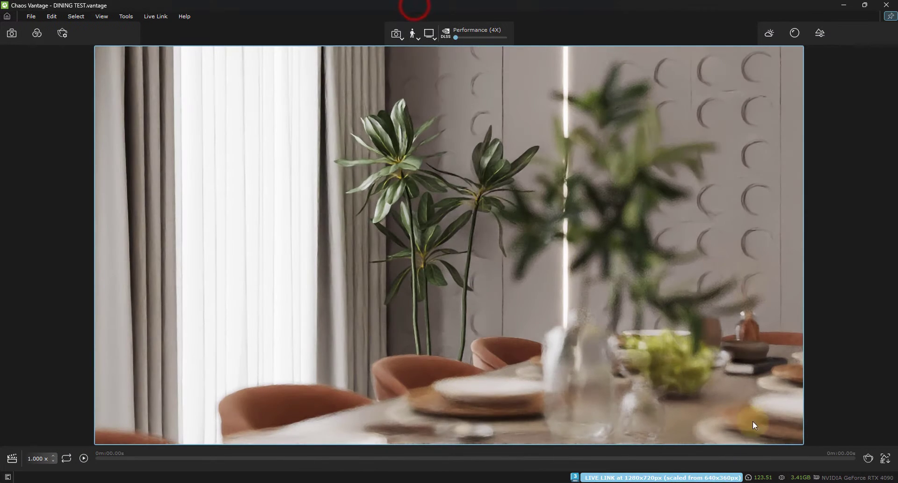
click(868, 457)
click(488, 447)
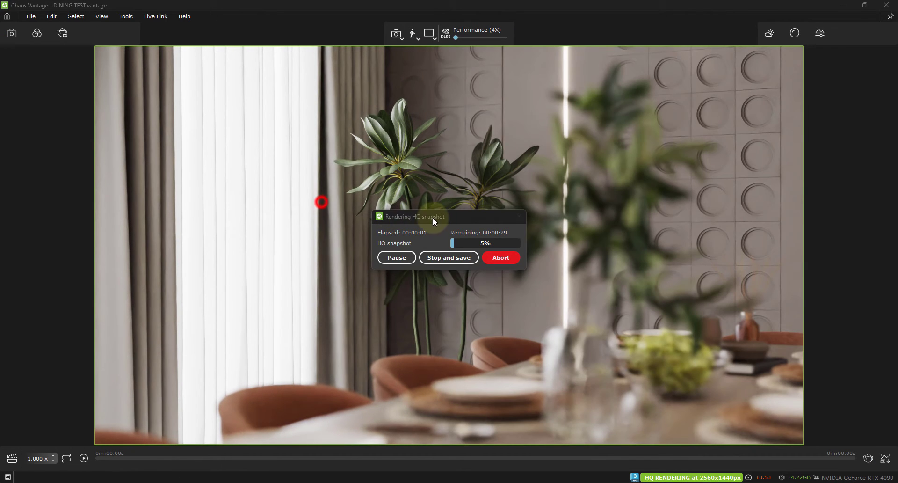
drag(433, 217, 379, 387)
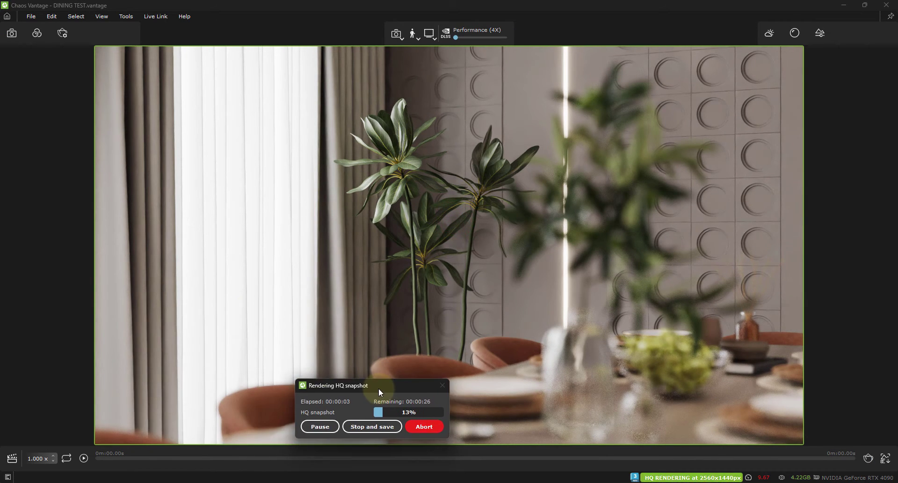
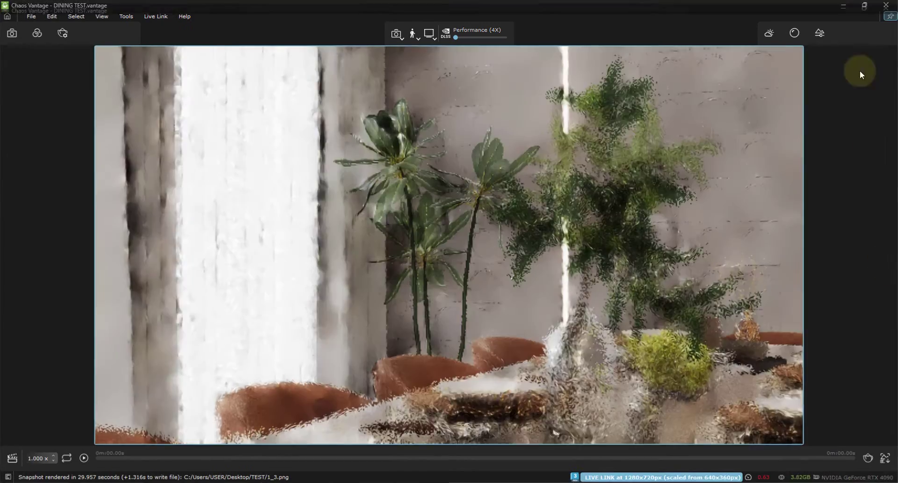
- Tile the Vantage window side by side with the 3ds Max window
click(866, 4)
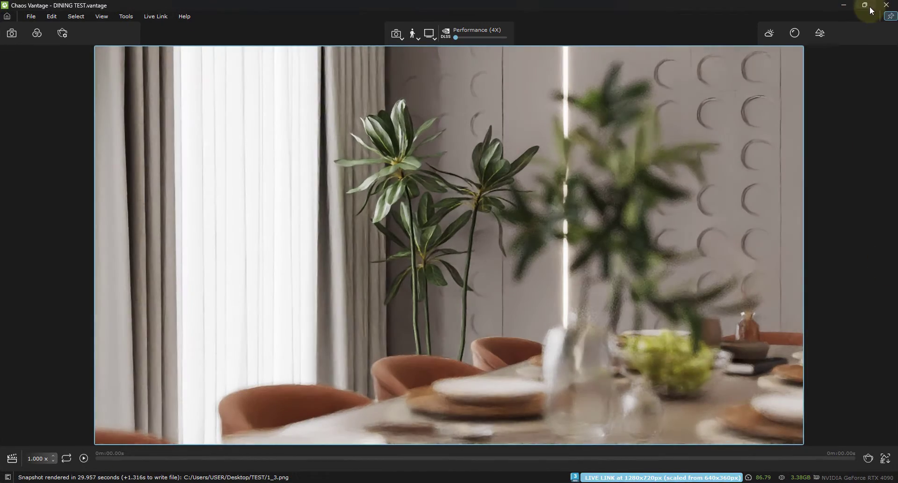
mouse_move(865, 5)
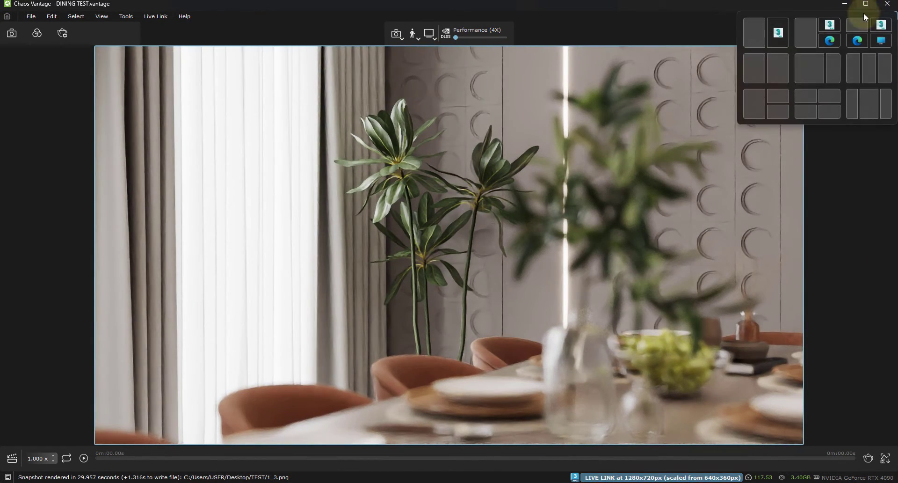
click(756, 43)
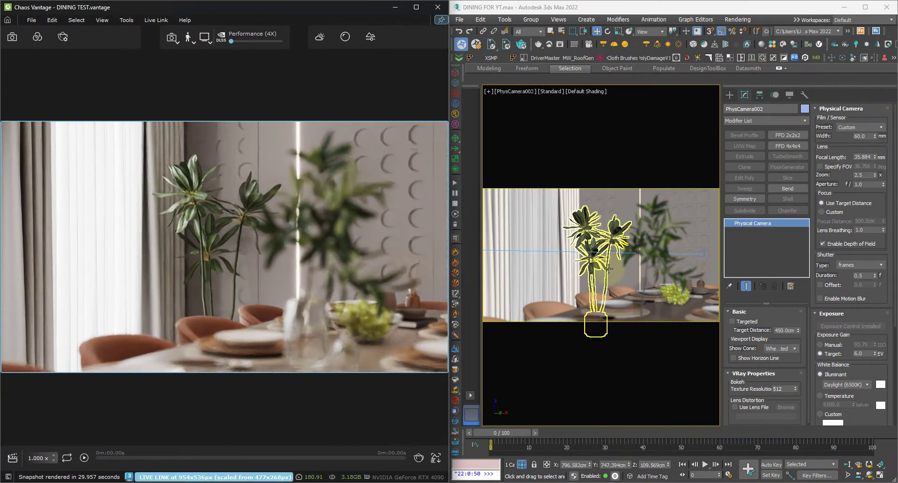
click(596, 274)
- Enable the sun in the environment settings and maximize the Vantage window to view its effect
click(319, 36)
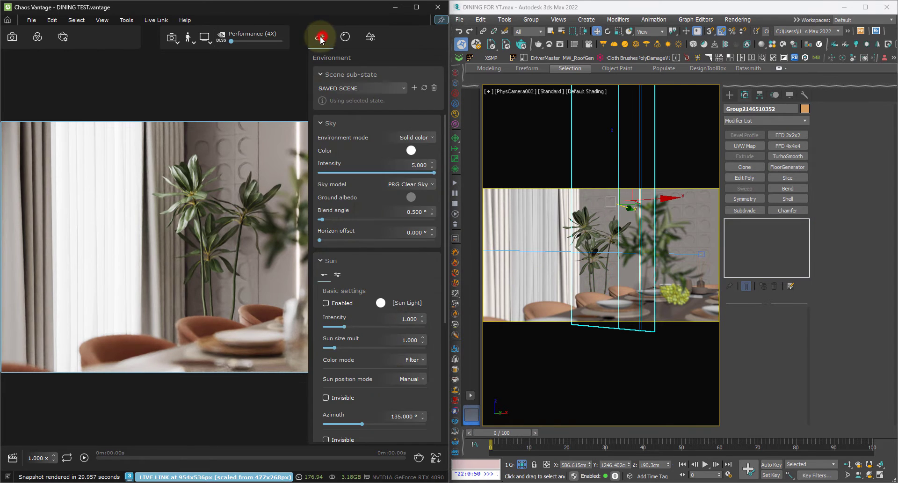
click(325, 303)
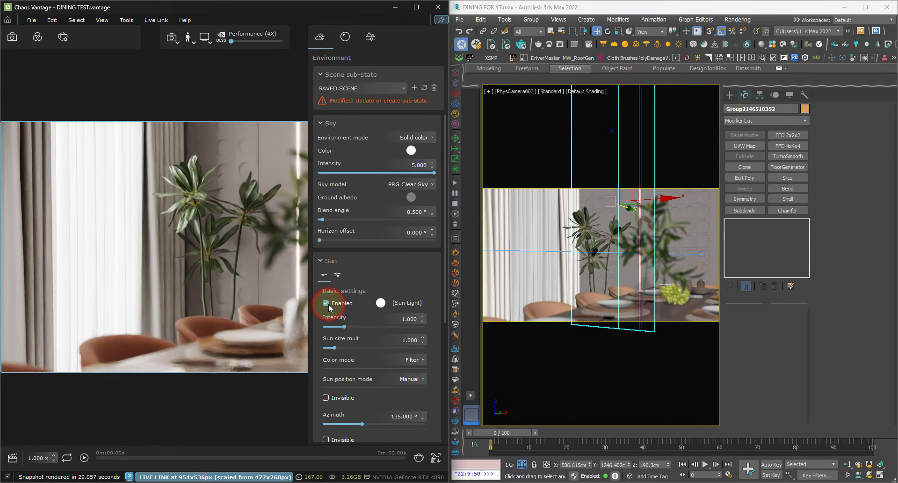
scroll(392, 313, down, 2)
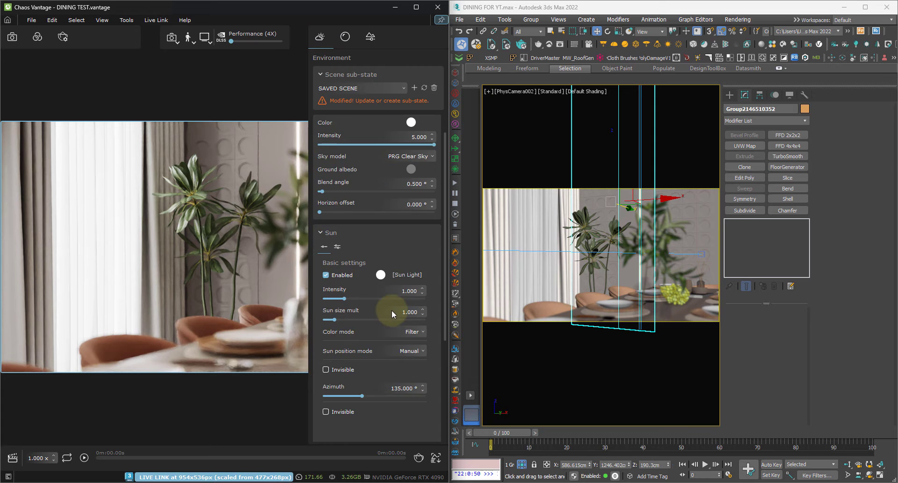
click(416, 6)
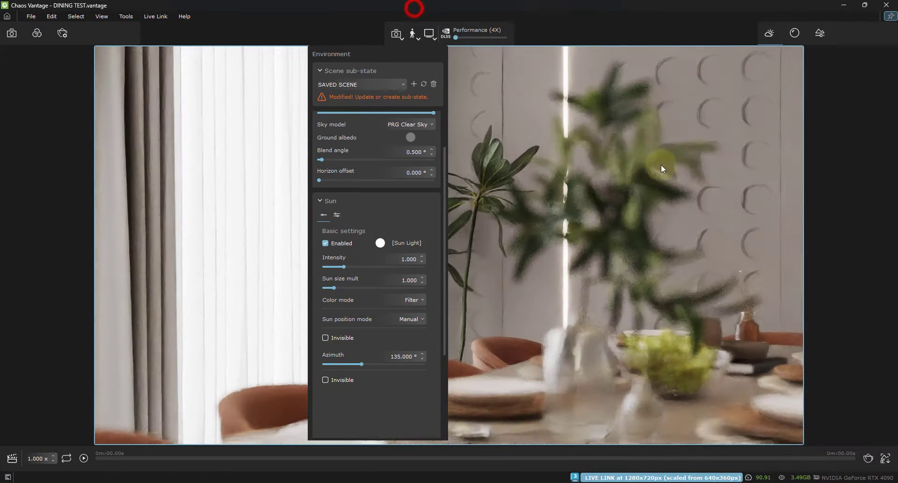
- Tile Vantage beside 3ds Max again and switch the 3ds Max viewport to PhysCamera001
click(867, 9)
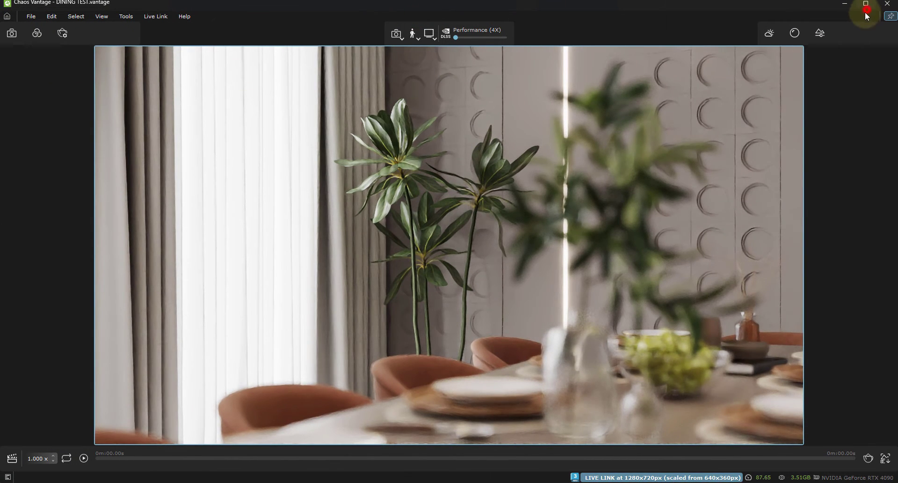
mouse_move(866, 9)
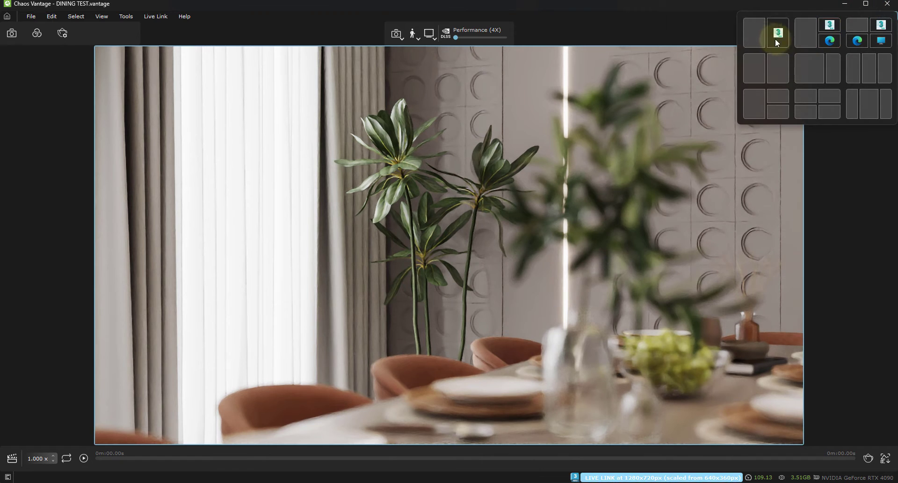
click(774, 38)
click(520, 116)
click(514, 92)
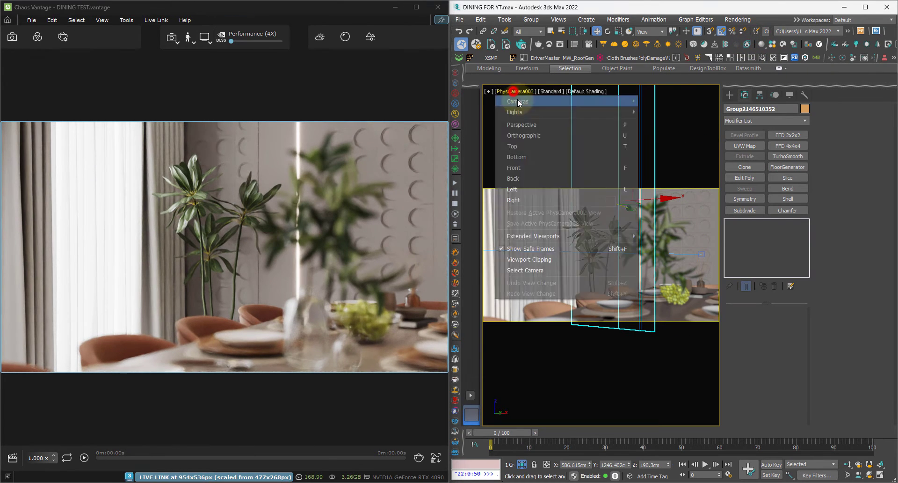
click(687, 102)
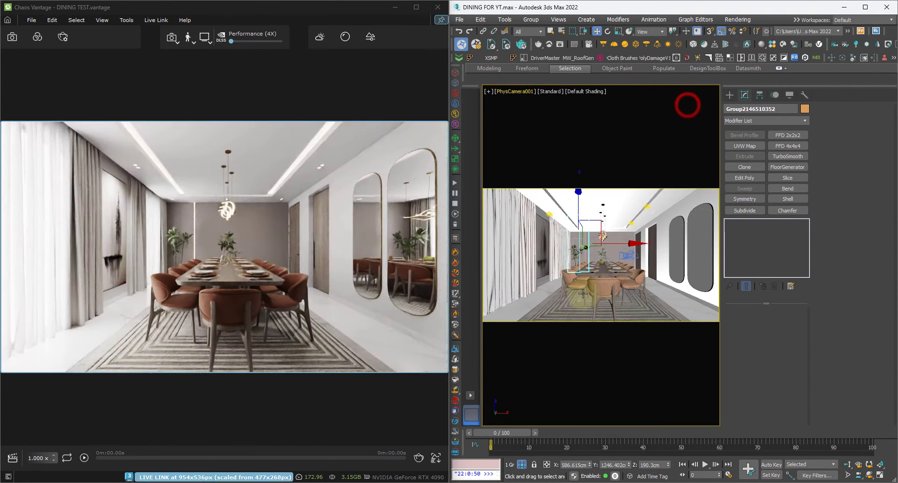
- In a maximized Vantage, set the sun position mode to Altitude/Azimuth, with altitude about 30.14° and azimuth about 232.15°
click(417, 6)
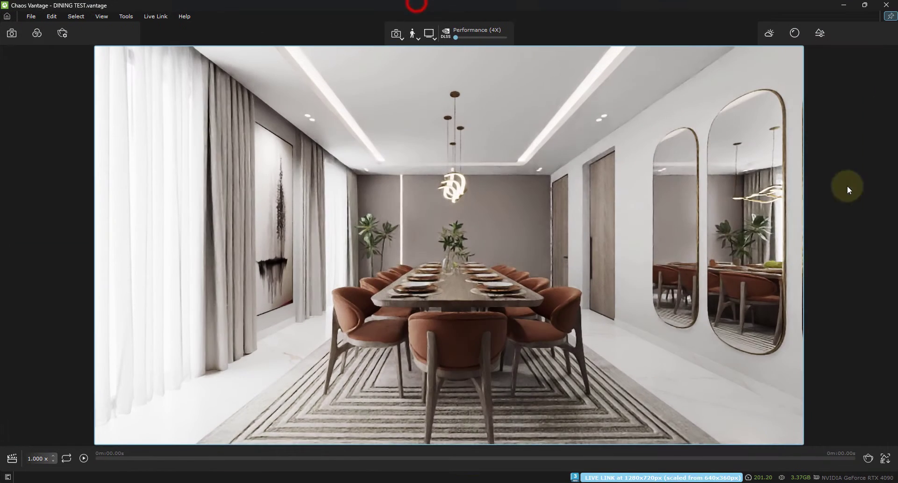
click(766, 33)
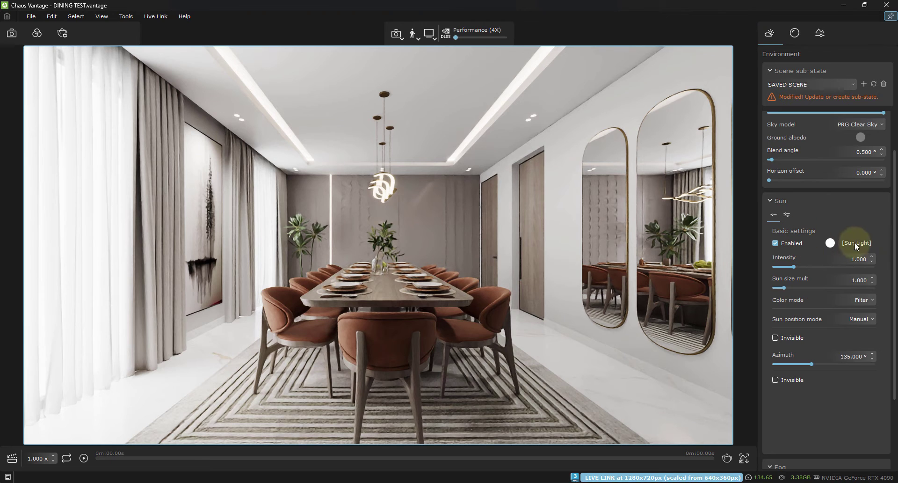
click(864, 319)
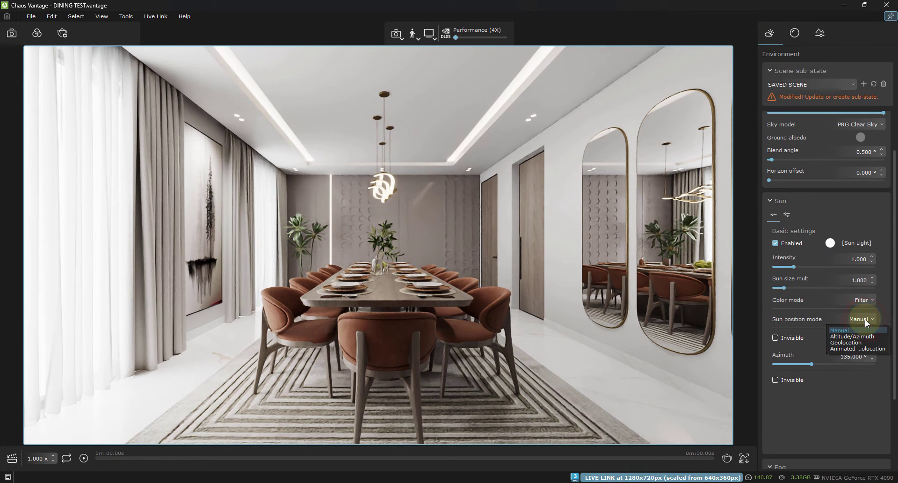
click(862, 335)
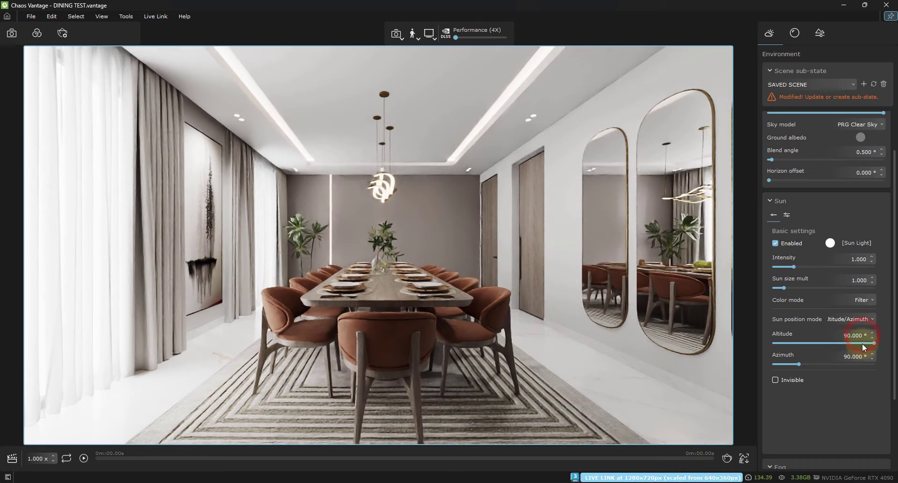
drag(874, 346, 838, 359)
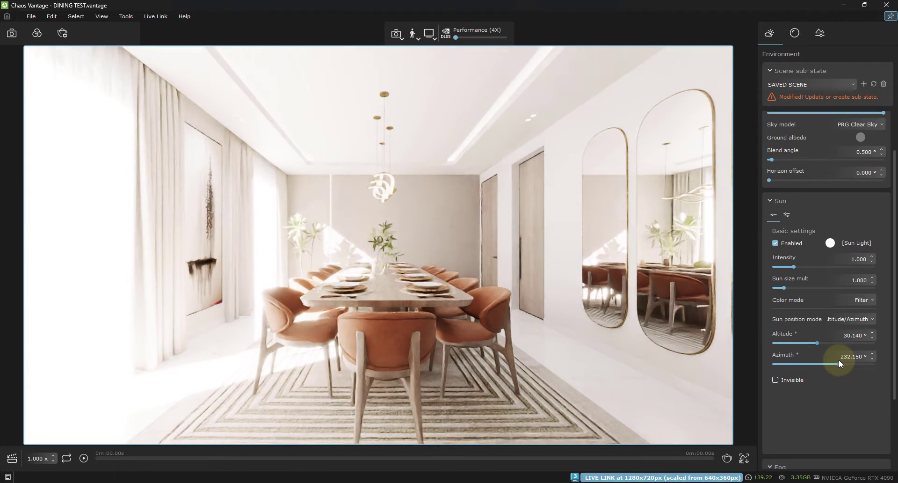
- Set the sun's intensity to 0.05, size multiplier to about 5.6 and altitude to about 29.65°, and inspect the plant's shadow on the wall
click(859, 258)
text(0.05)
key(Return)
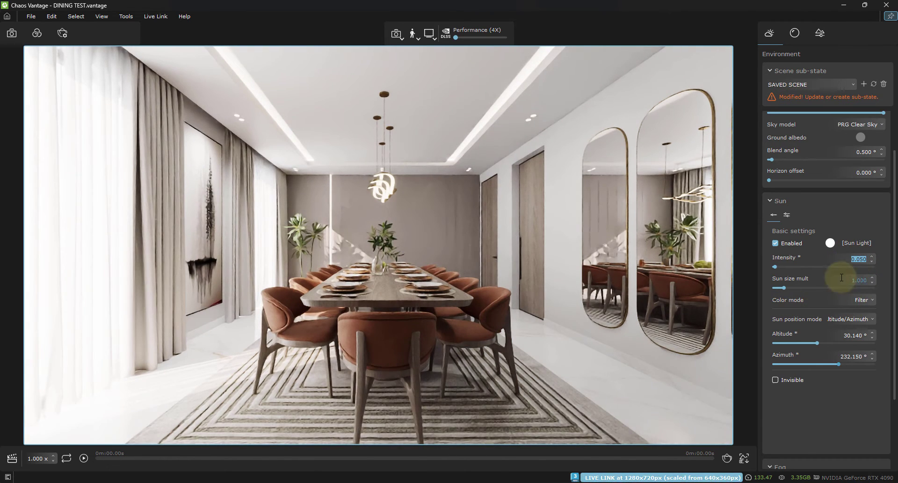
drag(784, 288, 829, 288)
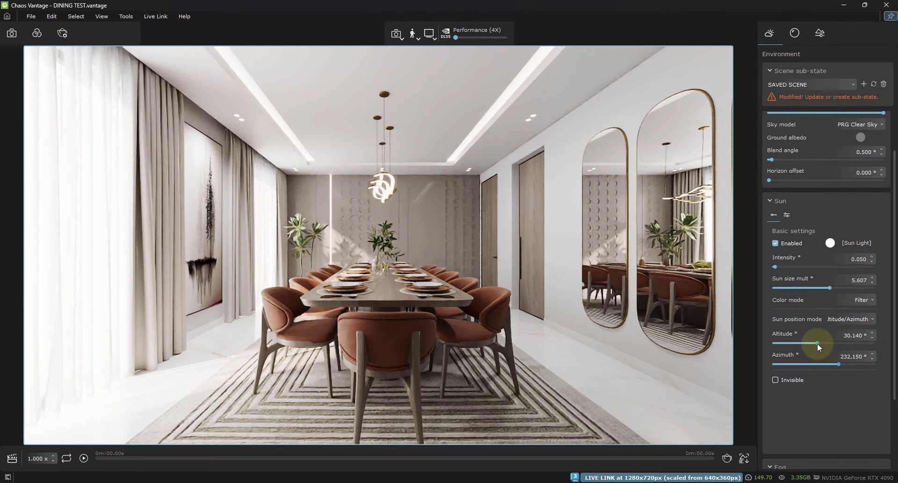
mouse_move(817, 344)
mouse_down()
mouse_move(832, 341)
mouse_move(790, 341)
mouse_move(817, 344)
mouse_up()
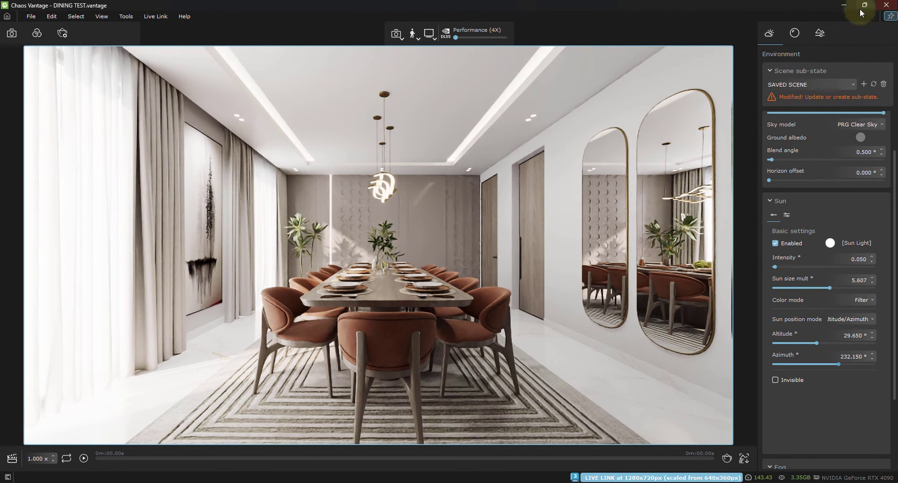
scroll(325, 239, up, 10)
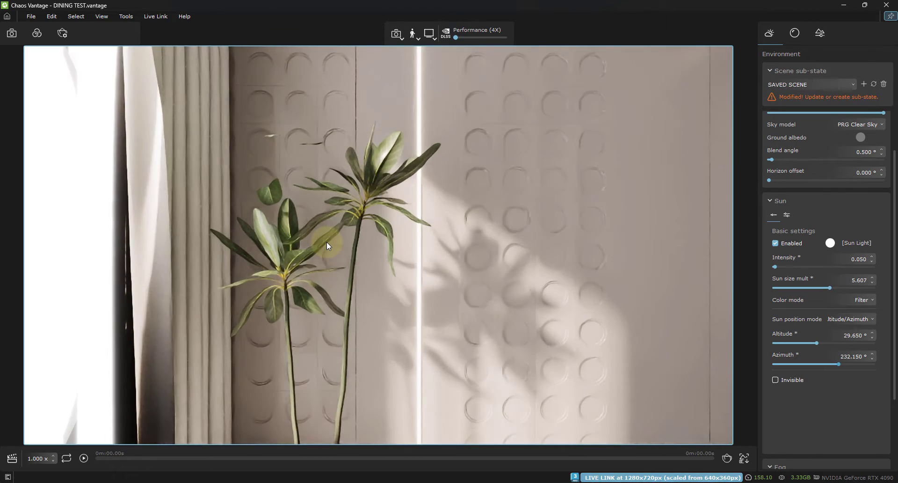
scroll(326, 242, down, 10)
right_drag(374, 278, 374, 278)
right_drag(393, 325, 336, 267)
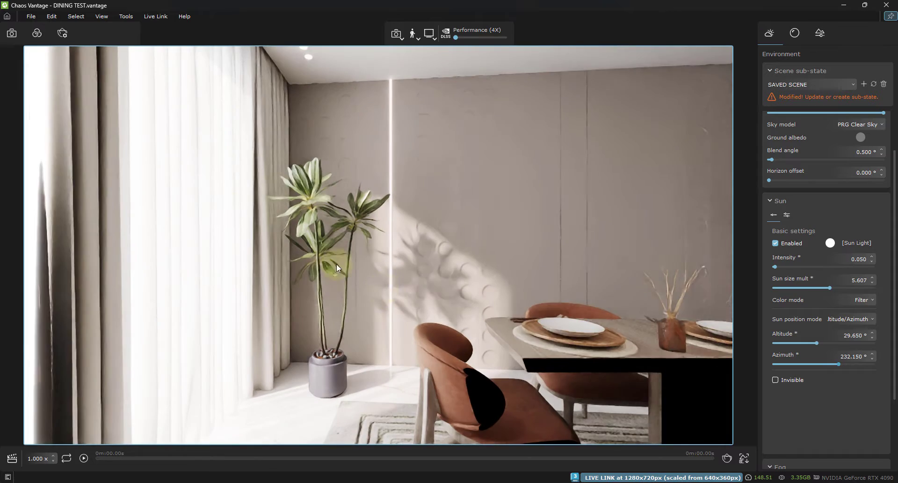
- Tile Vantage beside 3ds Max, disable the sun and collapse its settings
mouse_move(866, 6)
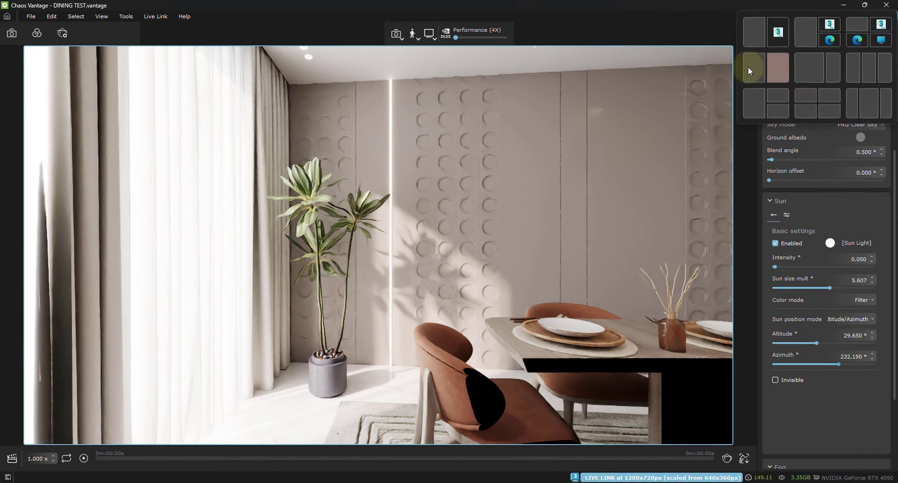
click(750, 35)
click(597, 282)
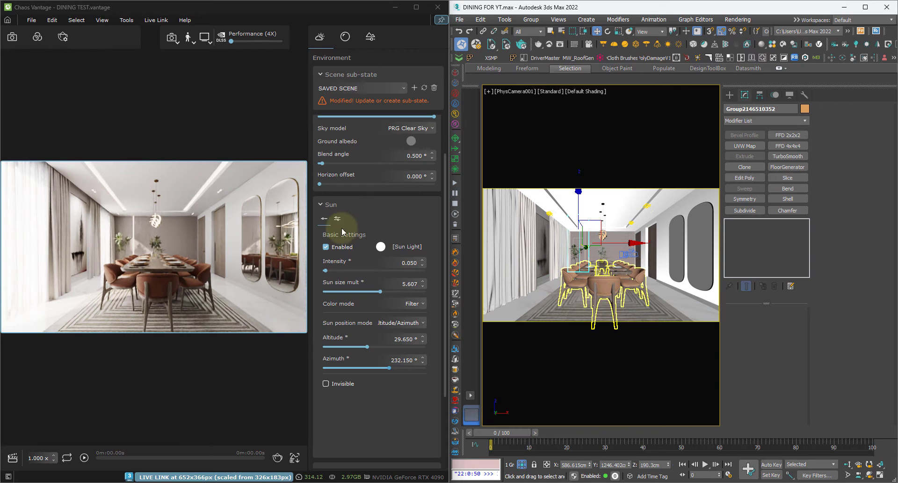
click(326, 247)
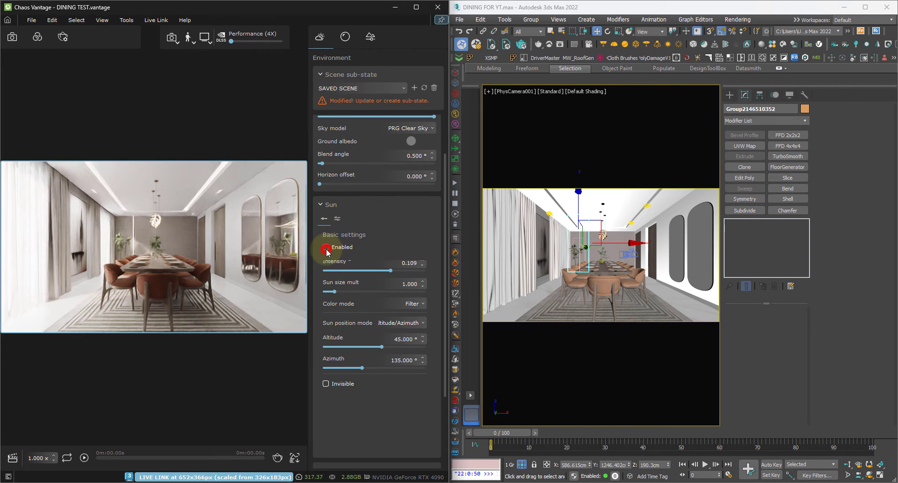
click(331, 205)
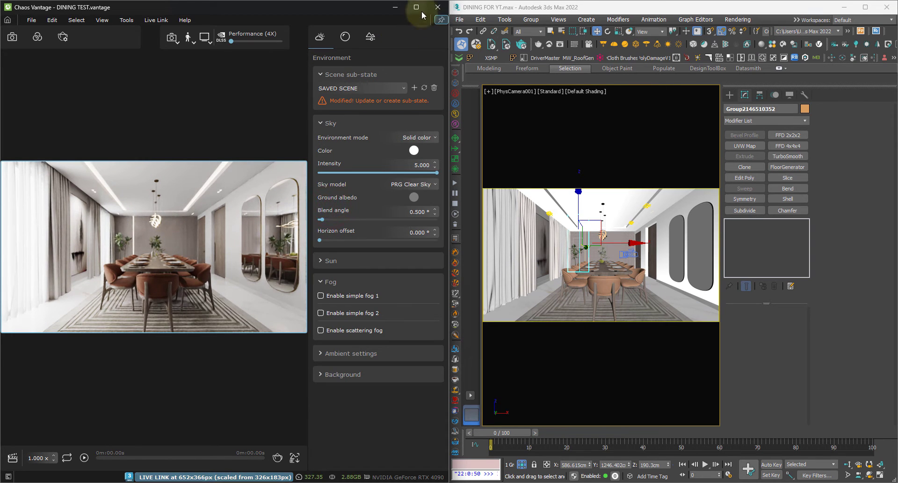
- View the room without sun in a maximized Vantage, restore the tiled layout and switch the 3ds Max viewport to PhysCamera002
click(417, 8)
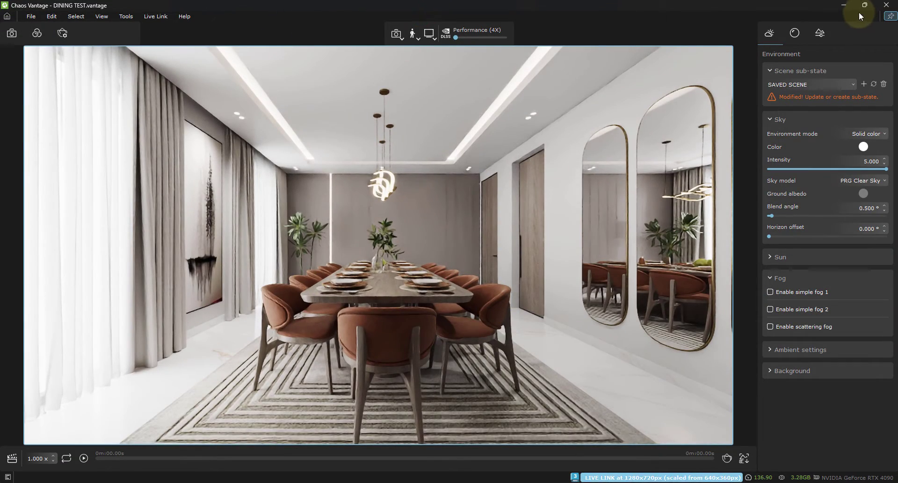
mouse_move(863, 10)
click(750, 41)
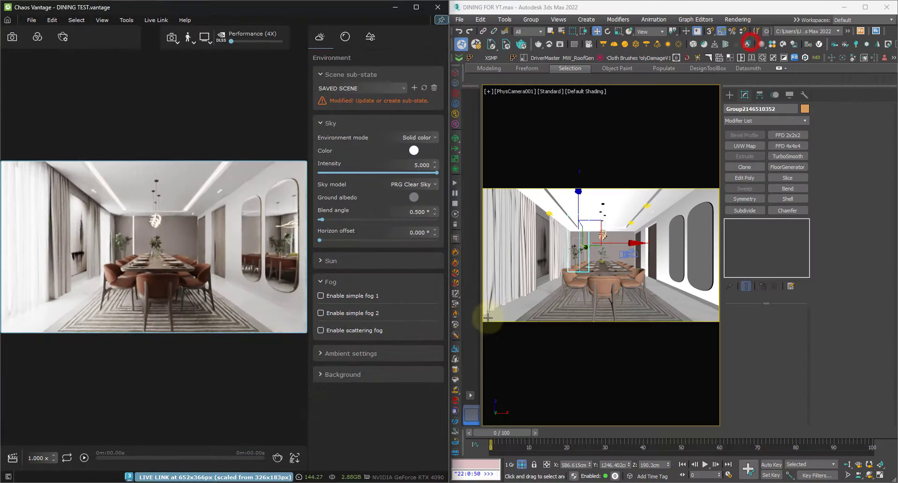
click(509, 91)
mouse_move(519, 102)
click(676, 112)
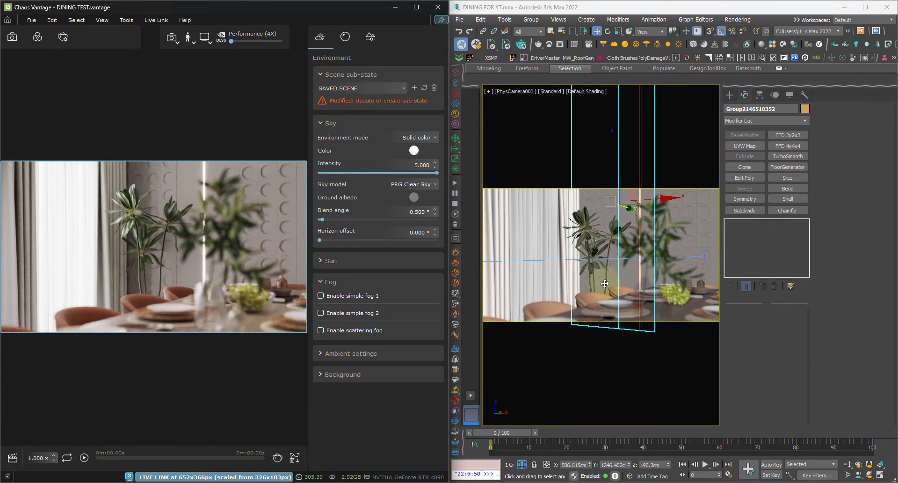
- Maximize 3ds Max, dismiss the Vantage render setup without rendering and minimize Vantage
click(277, 457)
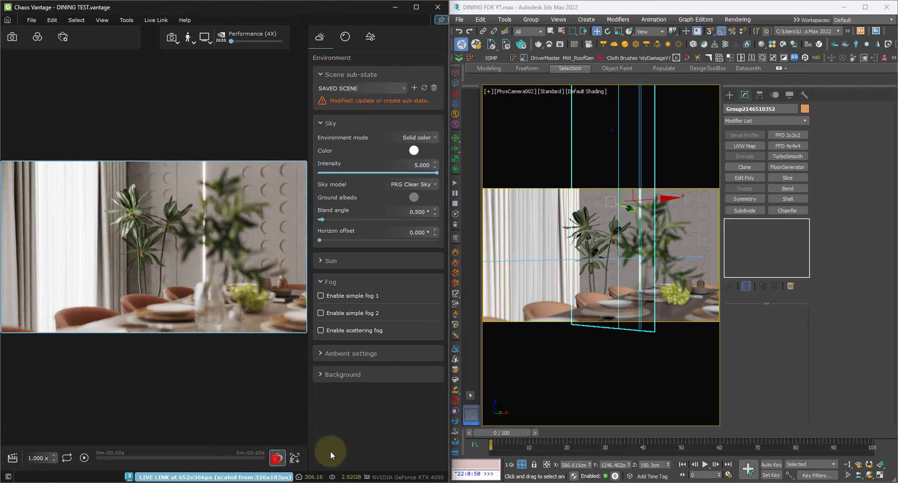
click(865, 7)
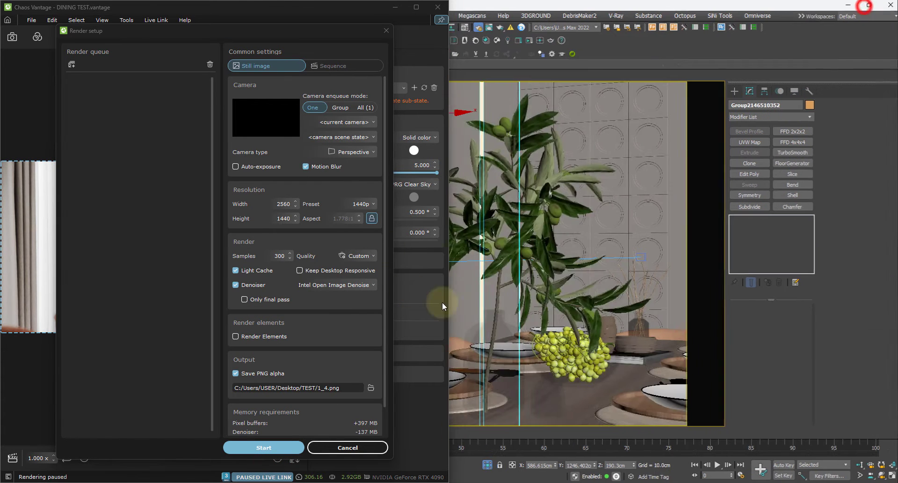
click(390, 32)
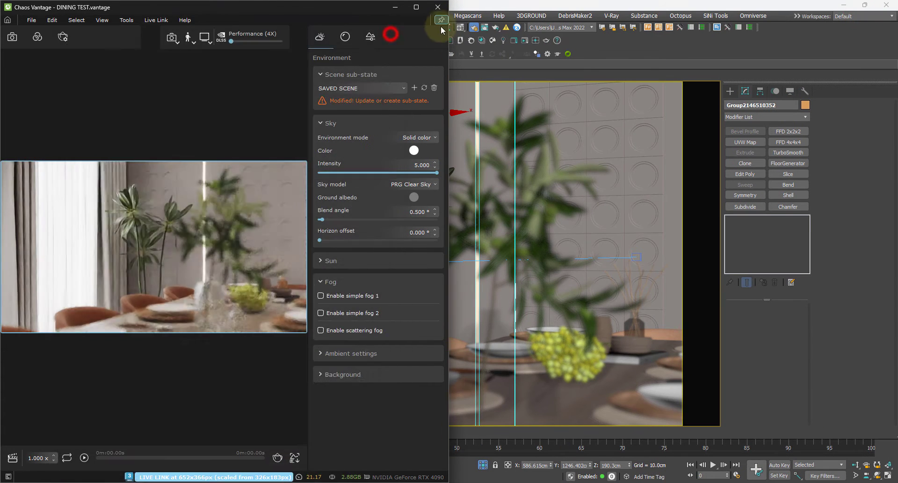
click(396, 7)
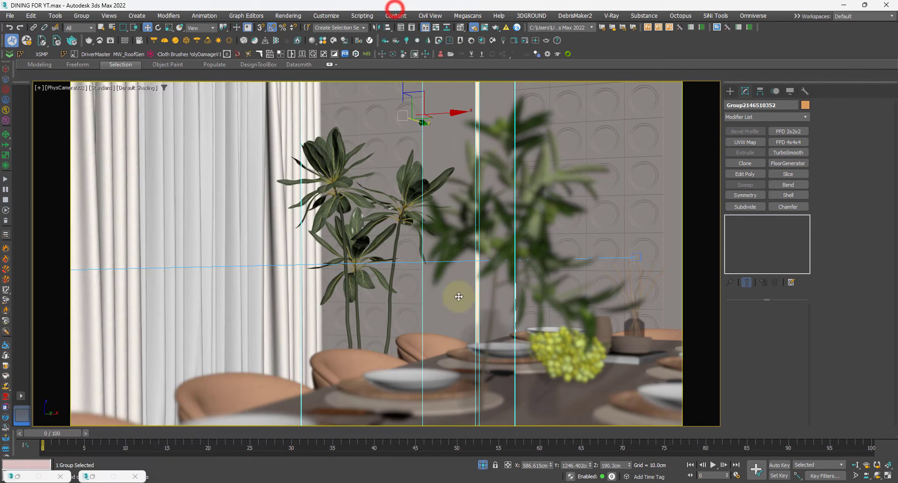
- Show the dining room in a wireframe Top view with nothing selected
key(t)
key(F3)
scroll(431, 281, down, 5)
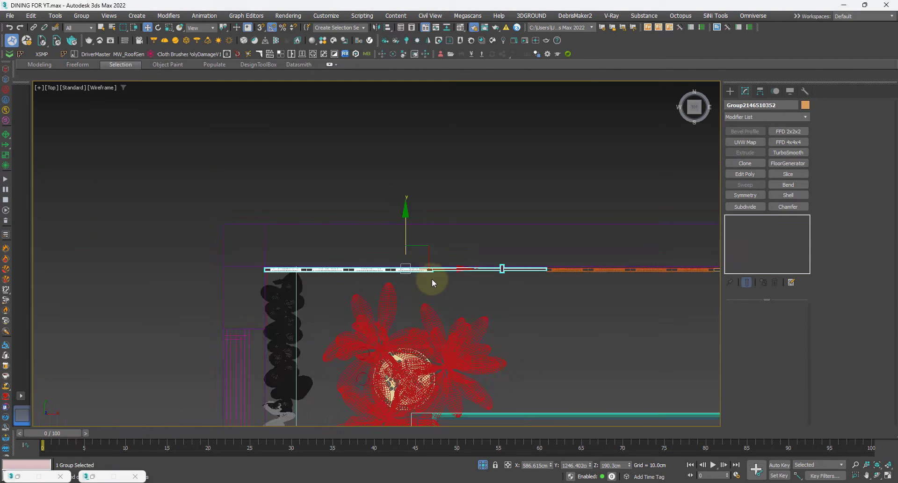
click(471, 194)
scroll(402, 176, down, 5)
middle_drag(428, 314, 432, 310)
scroll(431, 327, up, 4)
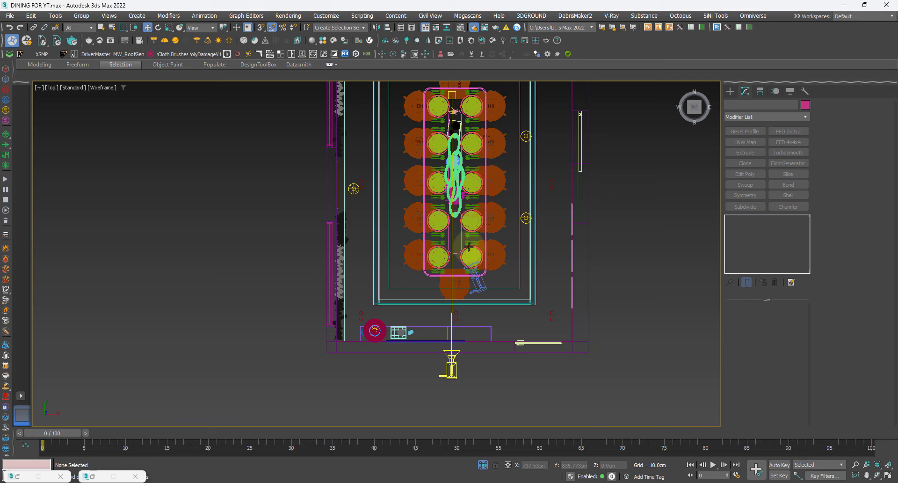
- Place a targeted Physical camera in the Top view at the east side of the dining table, aimed at the sideboard lamp
click(730, 91)
click(752, 153)
middle_drag(494, 171, 561, 180)
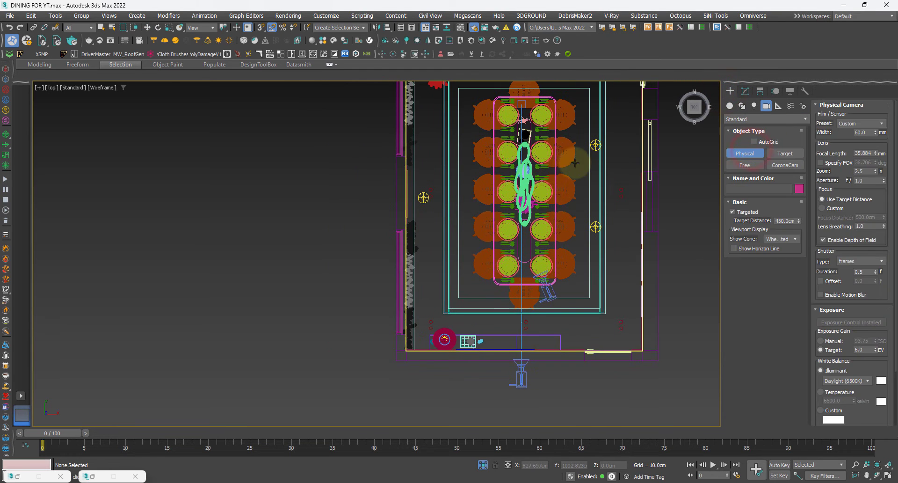
drag(576, 149, 445, 340)
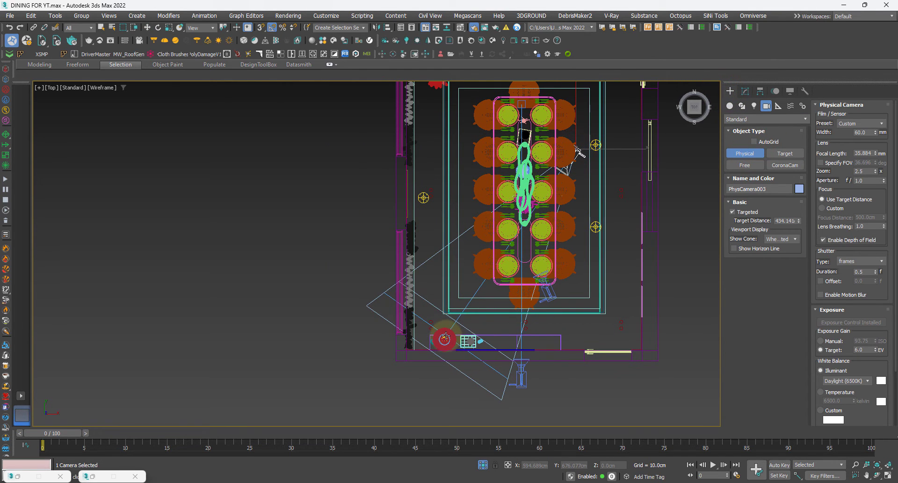
- Look through PhysCamera003 in a shaded view with safe frames and raise the camera to frame the sideboard lamp above the table
key(c)
click(867, 475)
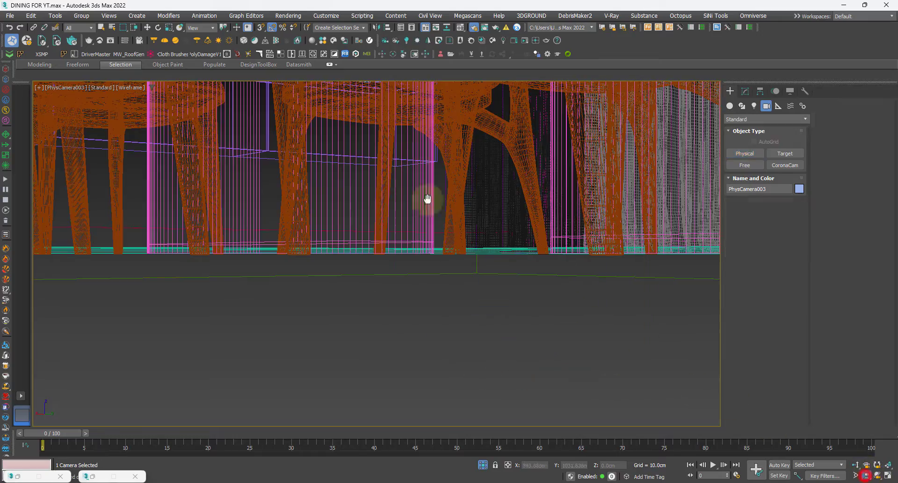
drag(427, 198, 419, 362)
key(F3)
mouse_move(431, 328)
mouse_down()
mouse_move(436, 348)
mouse_move(436, 339)
mouse_up()
key(shift+f)
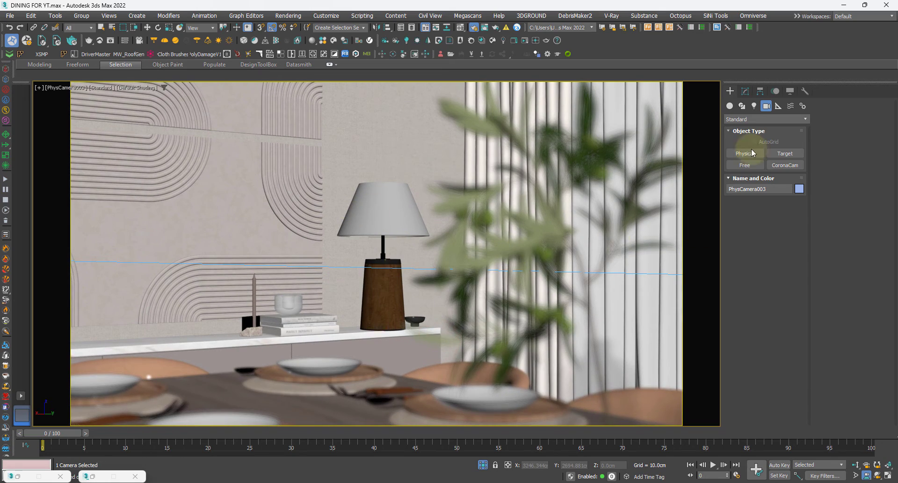
- Open PhysCamera003's parameters and dolly the camera back so more of the dining table is in frame
click(745, 91)
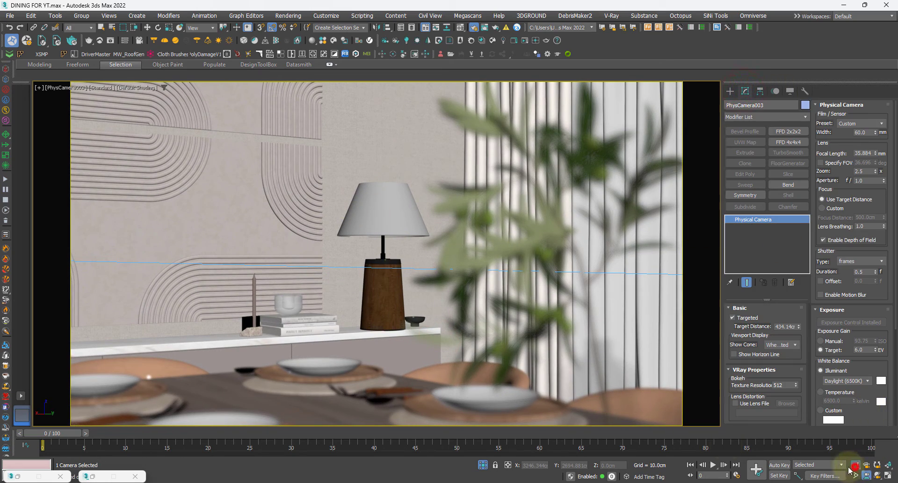
click(854, 466)
drag(454, 343, 456, 346)
right_click(456, 345)
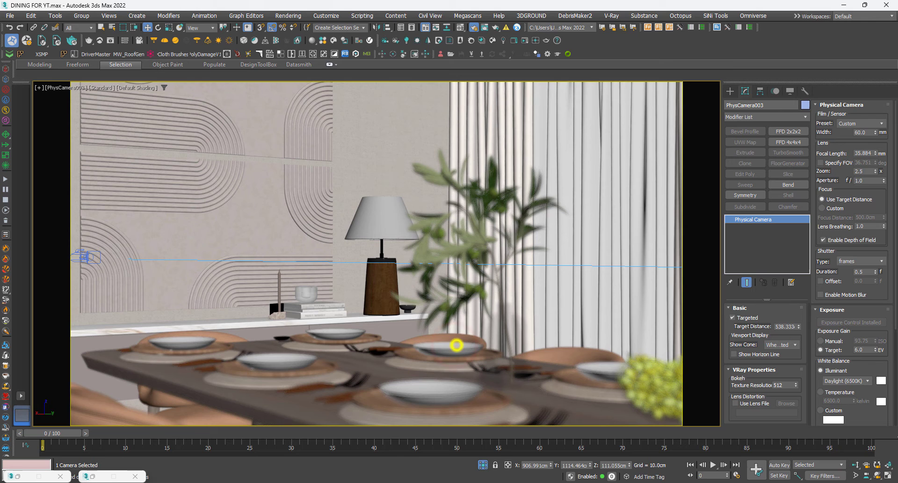
- Switch Specify FOV on and off for PhysCamera003, set its zoom factor to 2.0 and nudge the framing of the lamp
click(829, 163)
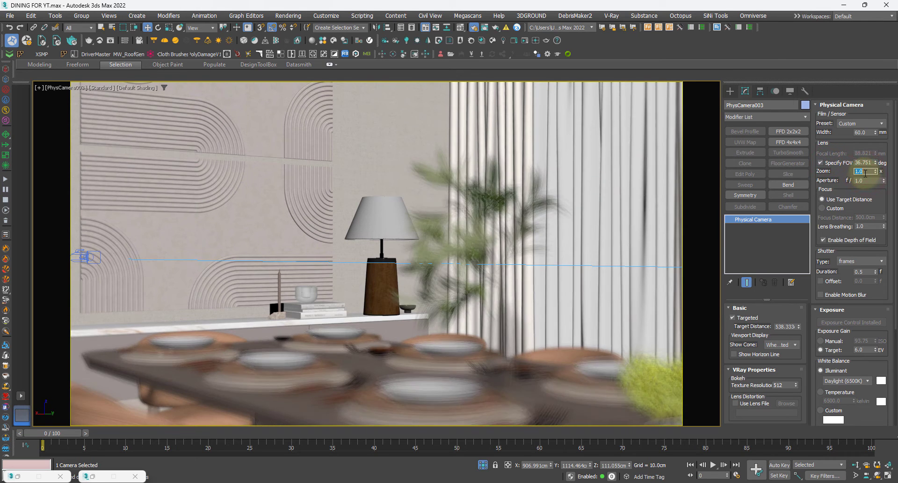
click(832, 162)
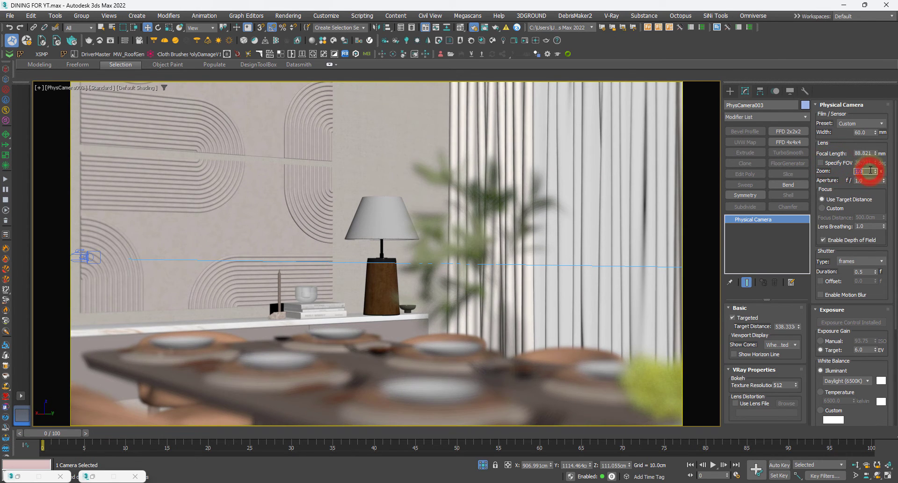
text(2)
key(Return)
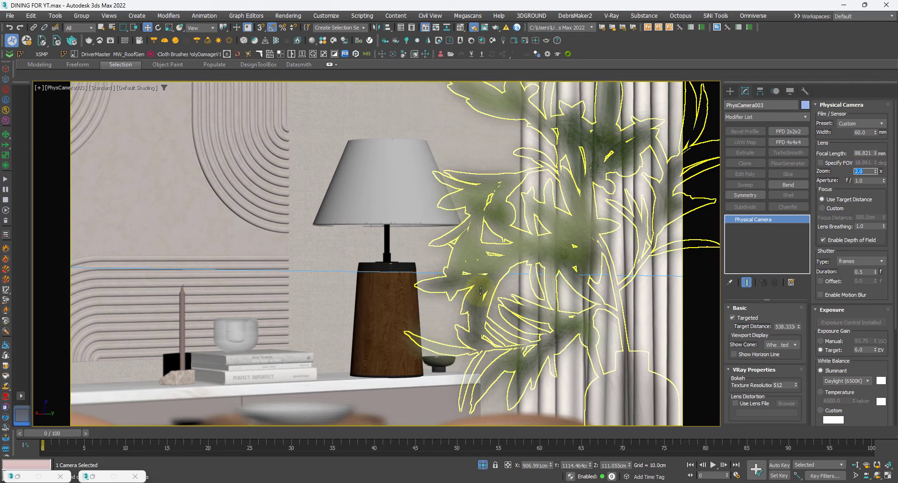
middle_drag(480, 290, 479, 288)
- Bring up Vantage beside 3ds Max and set PhysCamera003's aperture to f/2.0 for a blurred foreground plant
mouse_move(574, 482)
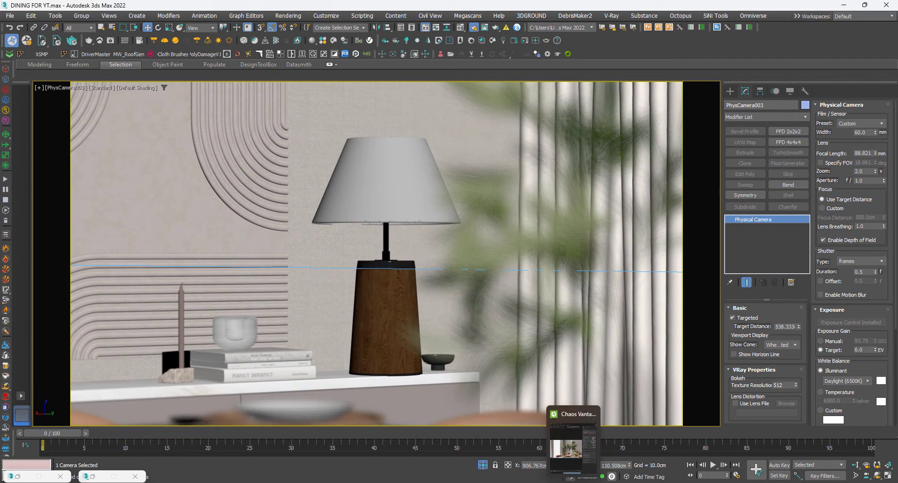
click(573, 447)
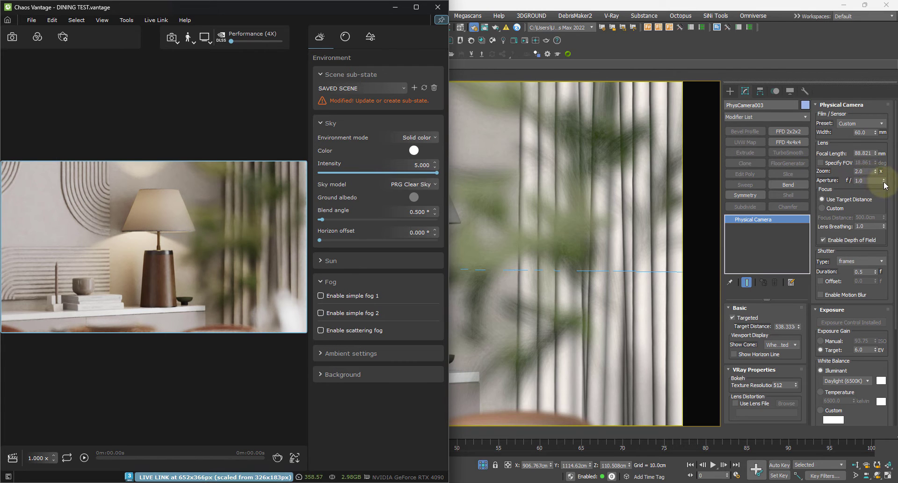
drag(884, 180, 826, 242)
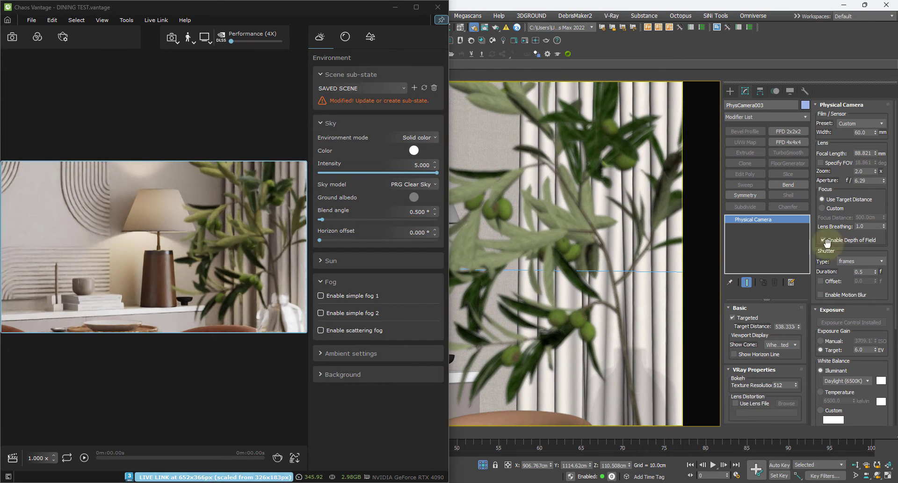
drag(849, 180, 870, 179)
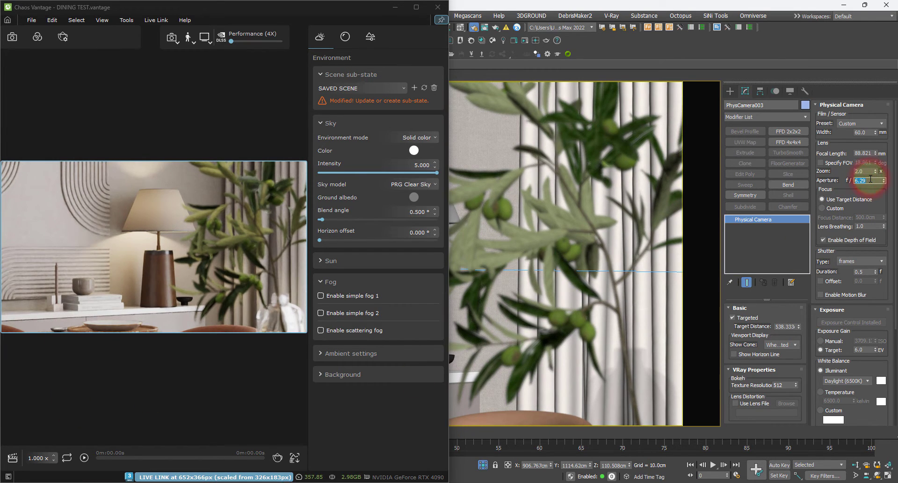
text(2)
key(Return)
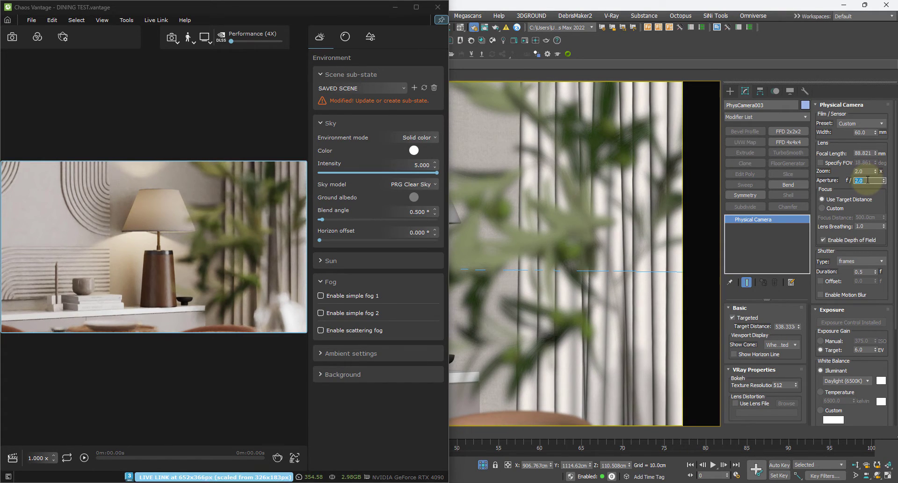
- Maximize Vantage and render the lamp close-up as a 2560 × 1440 still with 300 samples to 1_4.png, moving the progress dialog aside
click(415, 7)
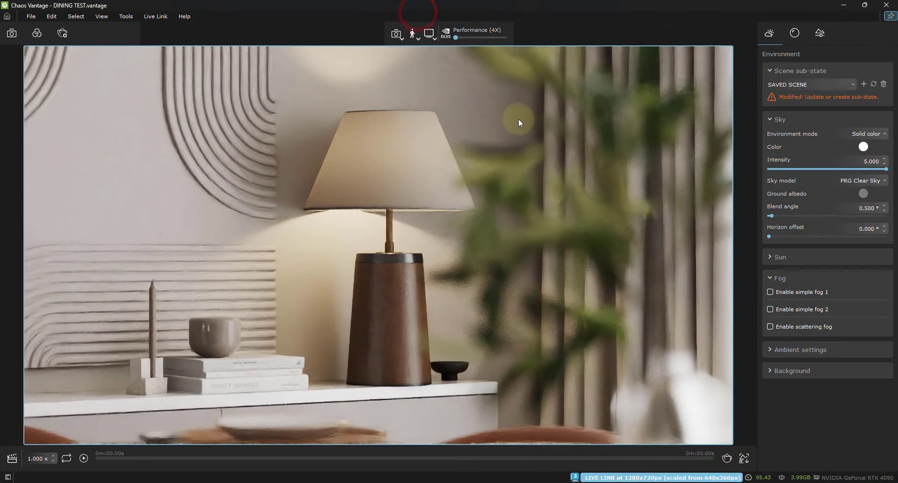
click(726, 458)
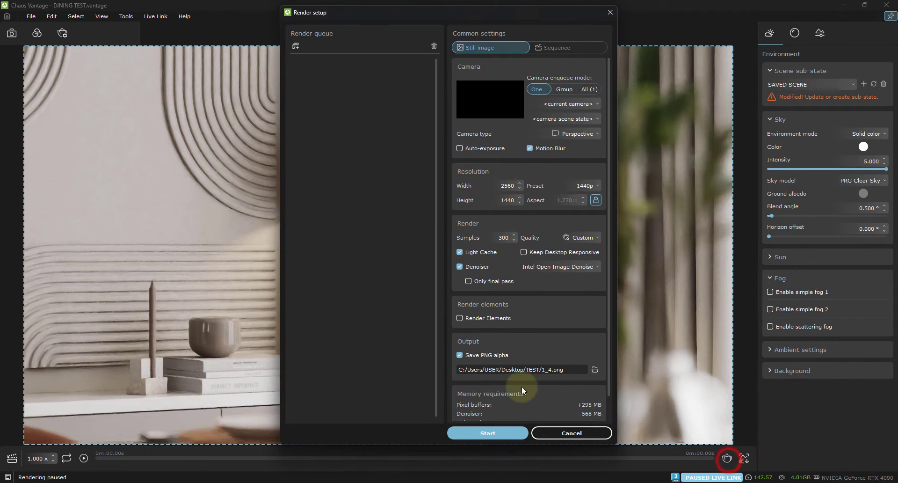
click(502, 434)
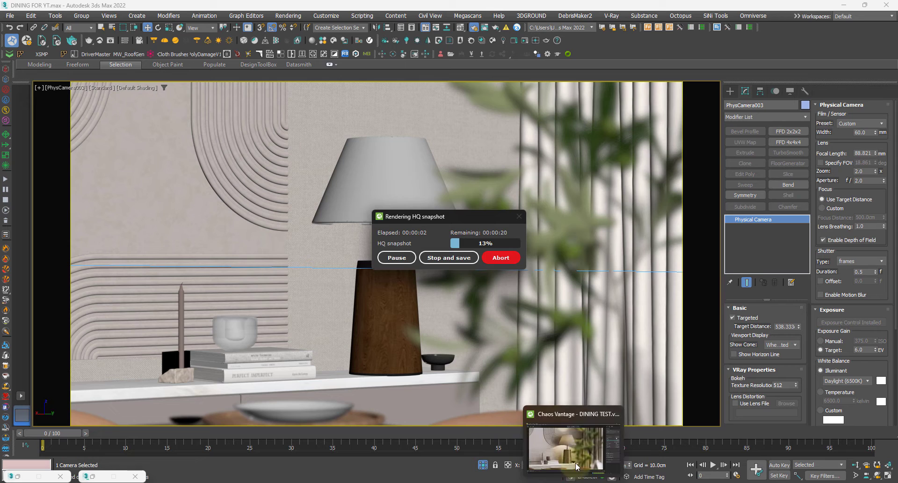
click(574, 447)
click(466, 221)
drag(488, 239, 143, 206)
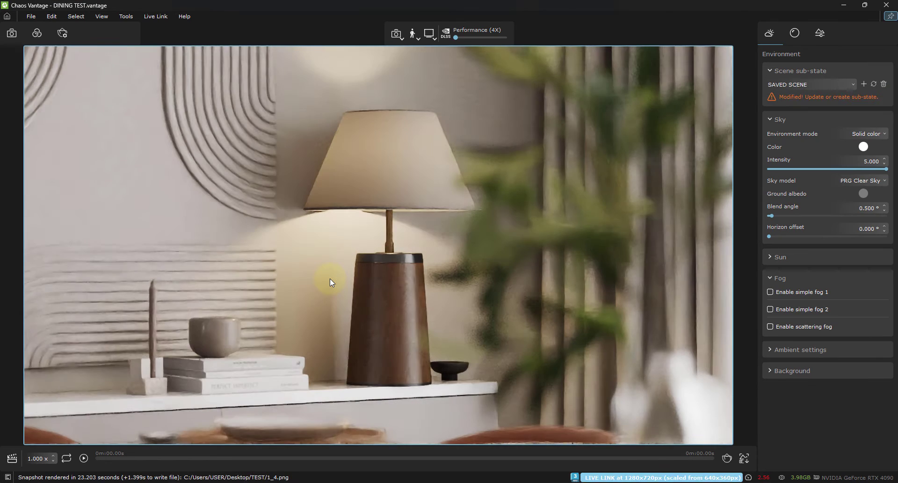
- Restore the tiled Vantage window, maximize 3ds Max and minimize Vantage
click(864, 8)
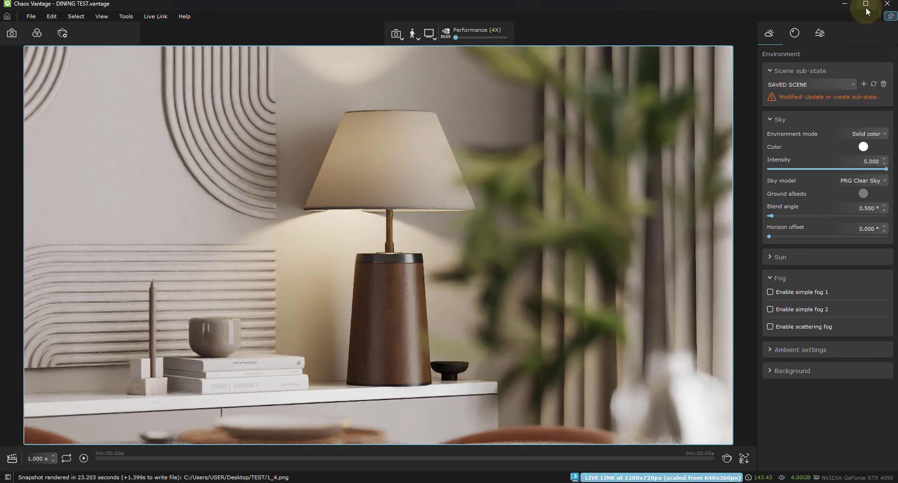
mouse_move(866, 7)
click(765, 42)
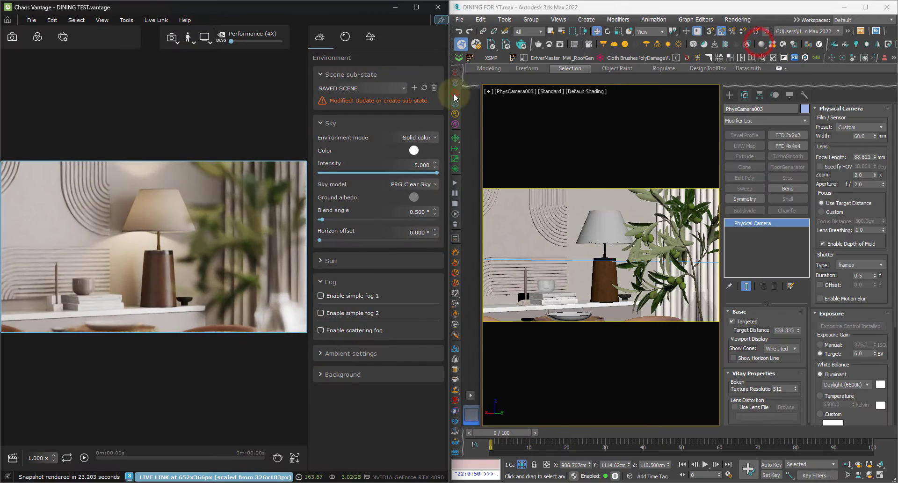
click(865, 8)
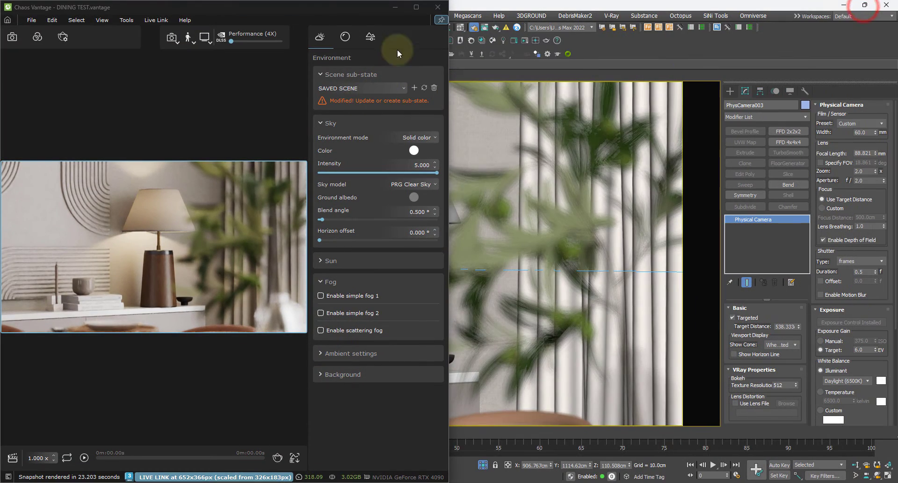
click(395, 6)
- Show the whole dining room in a wireframe Top view with nothing selected
click(396, 328)
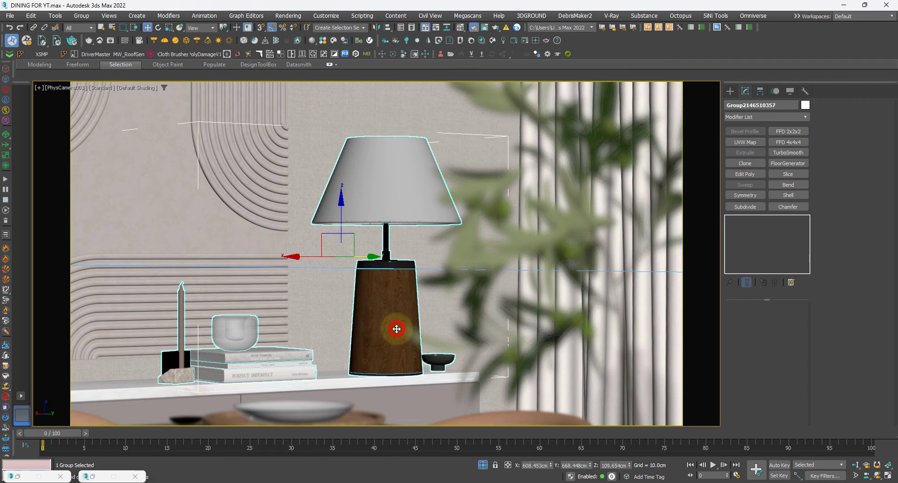
key(t)
key(z)
key(F3)
scroll(394, 328, down, 5)
click(450, 280)
scroll(385, 240, down, 3)
middle_drag(502, 177, 378, 284)
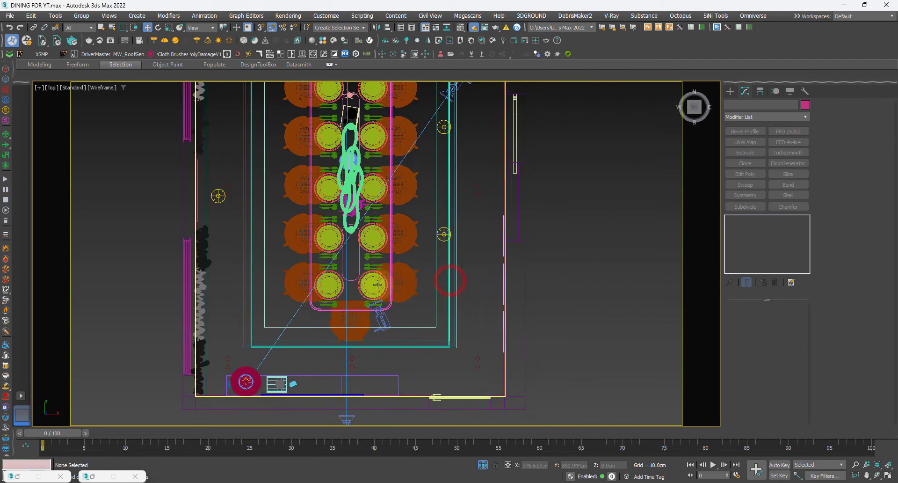
scroll(402, 279, down, 3)
middle_drag(449, 264, 470, 320)
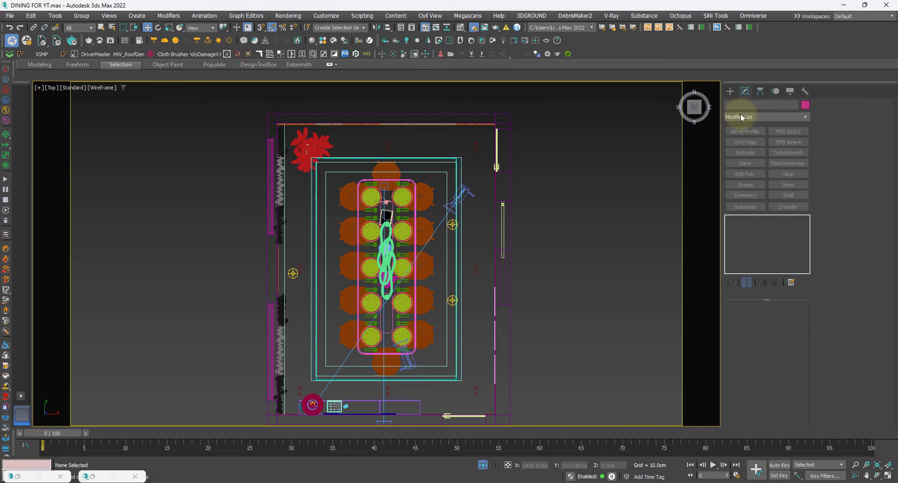
- Place a targeted Physical camera outside the room's east wall facing the dining table, with zoom 1.0 and a 46 mm focal length
click(730, 90)
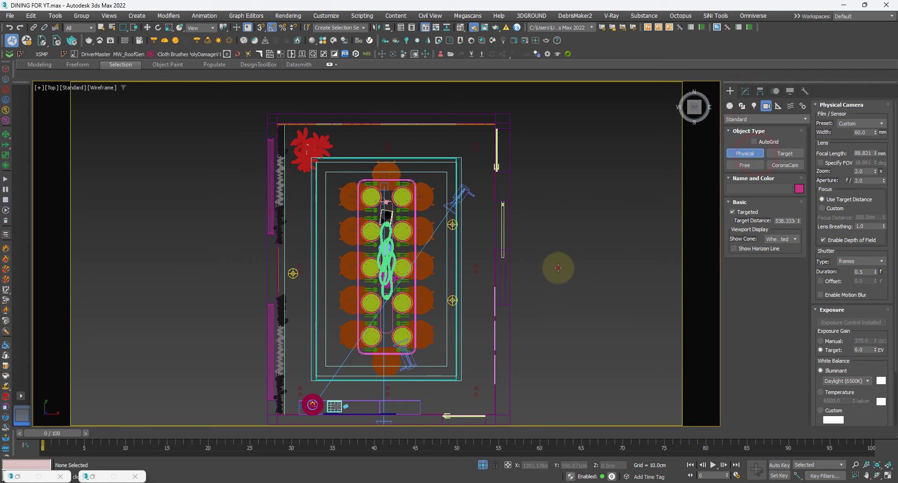
drag(554, 267, 356, 268)
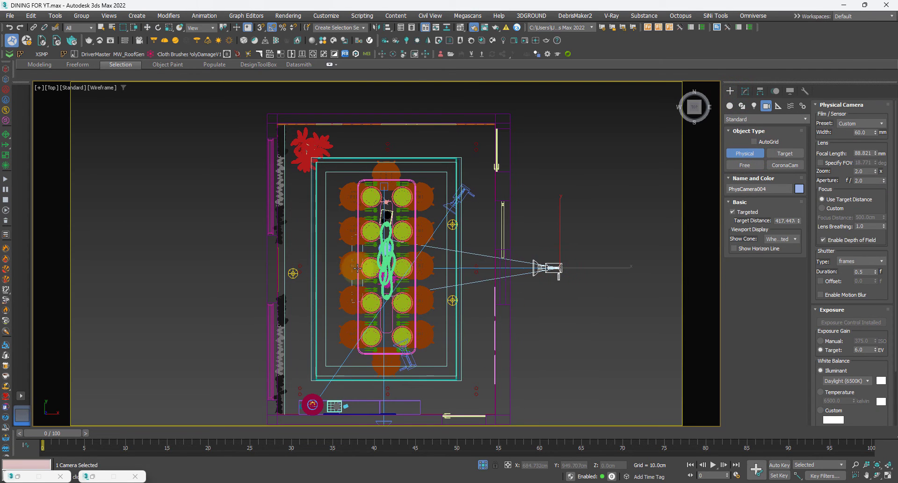
click(831, 162)
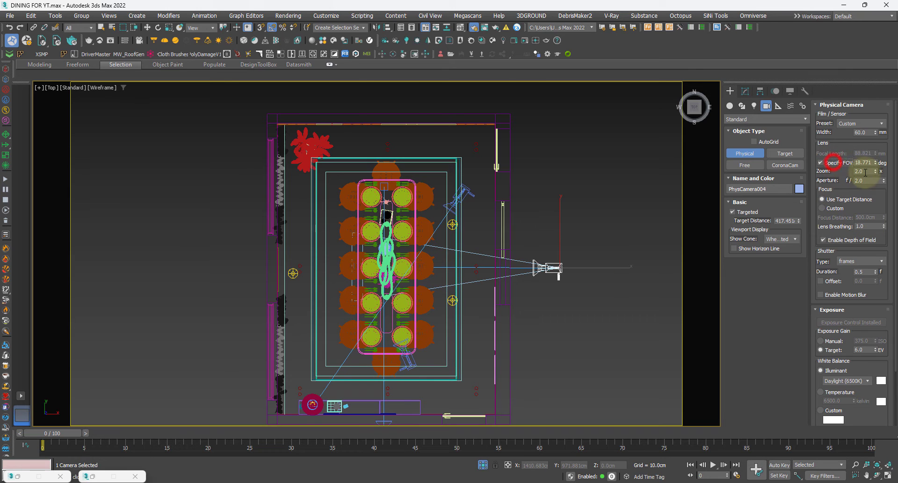
click(836, 163)
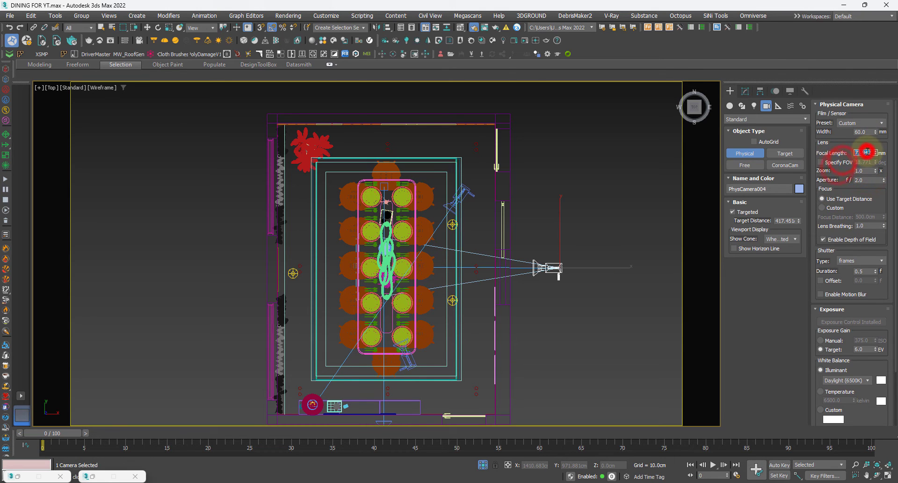
text(36)
key(Return)
text(46)
key(Return)
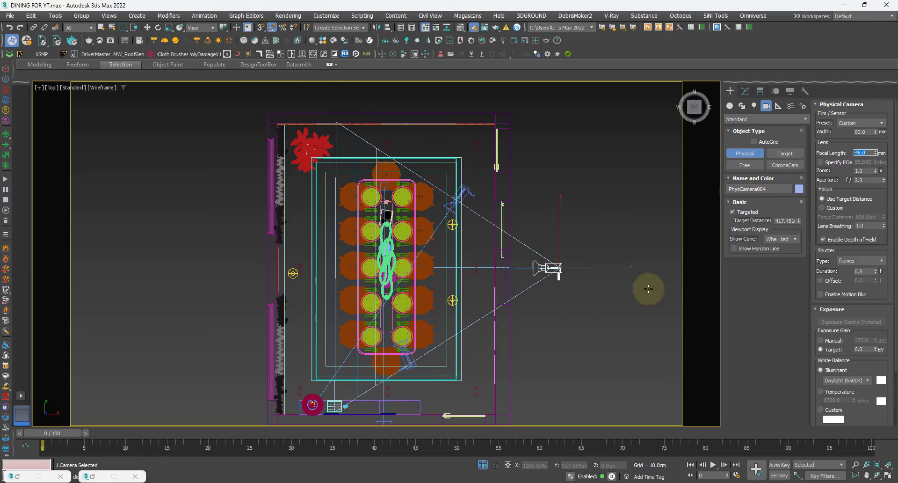
- Enable PhysCamera004's clipping planes and set the near plane to about 141.5 cm, just past the wall in front of it
scroll(855, 407, down, 5)
click(835, 422)
scroll(846, 396, down, 5)
click(837, 363)
drag(884, 375, 881, 358)
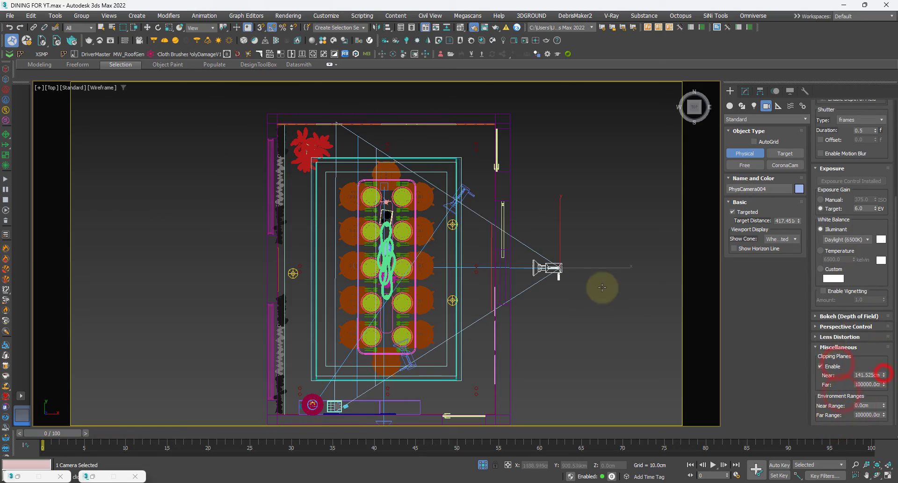
- Look through PhysCamera004 and raise the camera to frame the dining table, chandelier and windows
key(c)
click(866, 474)
drag(444, 174, 427, 307)
right_click(428, 307)
- Check the dining table view in a maximized Vantage, return to 3ds Max and widen PhysCamera004's field of view
mouse_move(572, 481)
click(570, 463)
click(415, 6)
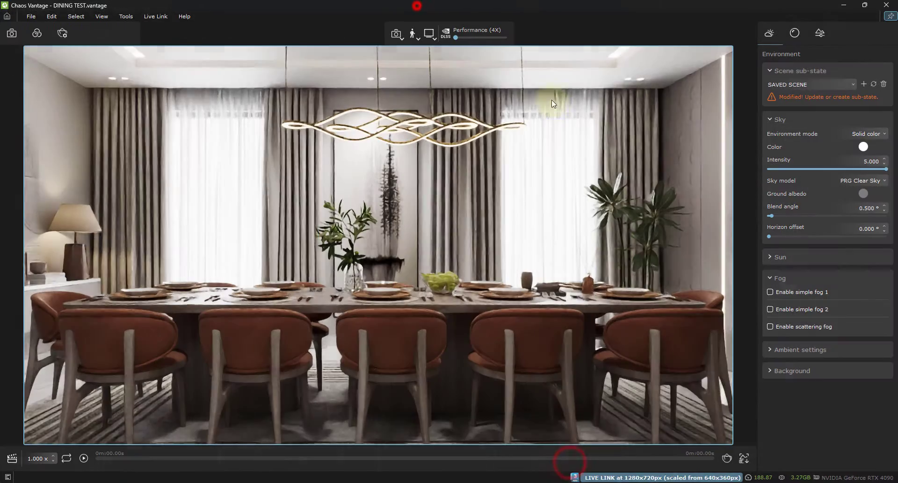
click(845, 5)
click(857, 474)
drag(383, 333, 414, 352)
right_click(414, 352)
- Render the frontal dining table view as a 2560 × 1440 HQ snapshot in Vantage, moving the progress dialog aside
click(570, 481)
click(728, 457)
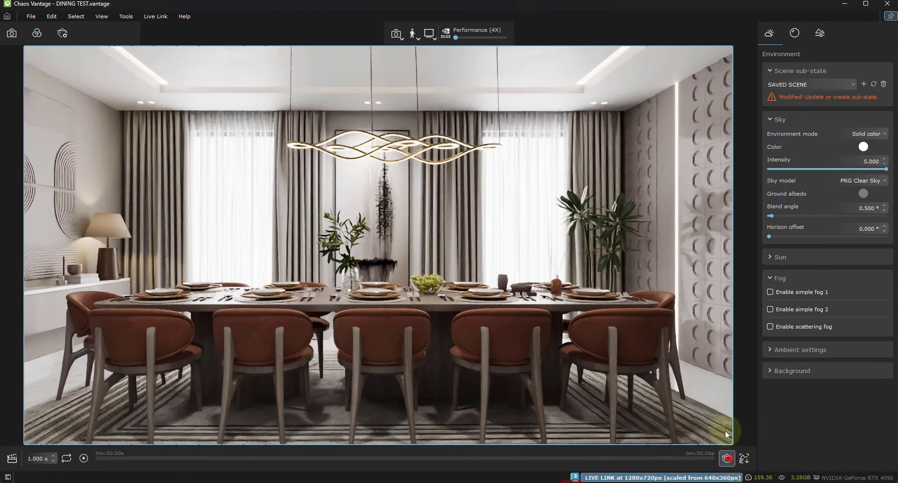
click(497, 447)
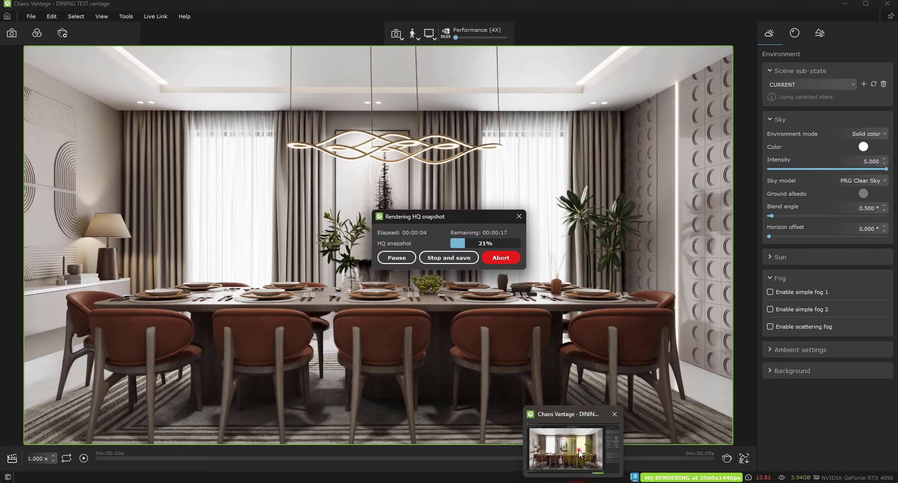
click(577, 445)
drag(465, 214, 641, 91)
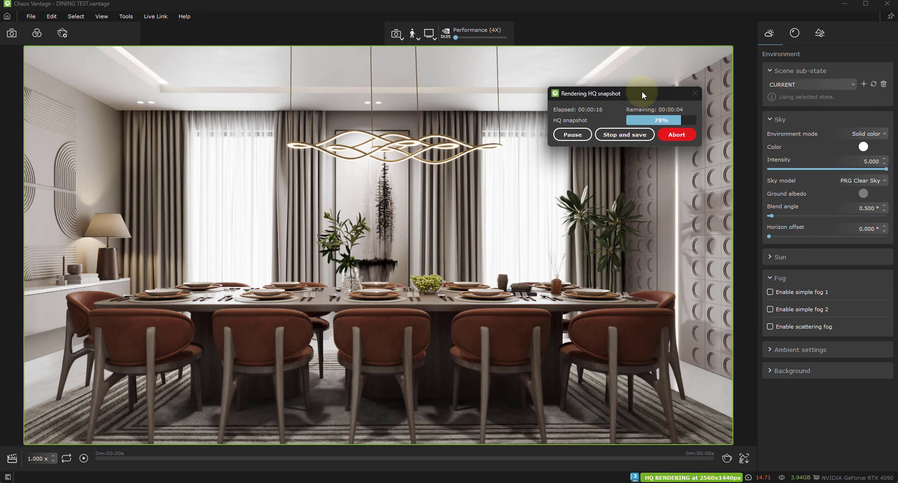
- Minimize Vantage, select the decorative wall panel group and frame it closely in the Perspective view
click(845, 6)
click(657, 219)
key(p)
key(z)
alt+middle_drag(416, 269, 465, 268)
scroll(399, 271, up, 3)
alt+middle_drag(261, 239, 249, 262)
scroll(249, 262, up, 6)
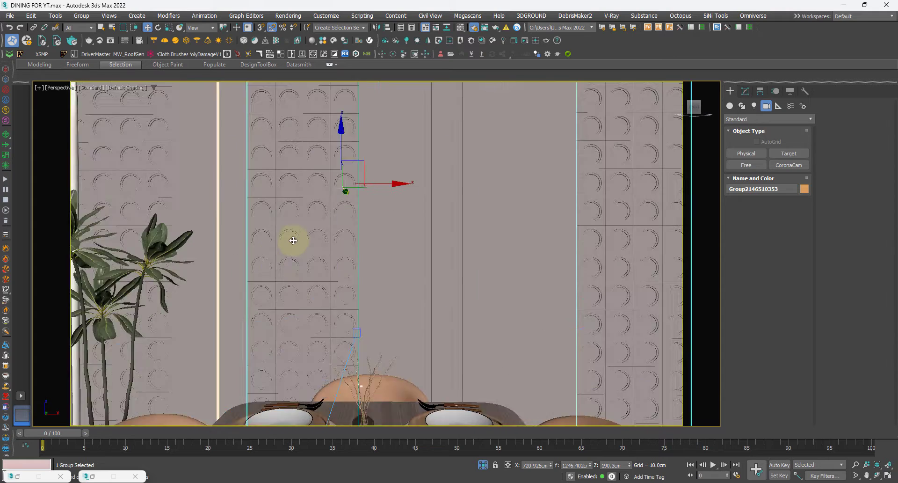
- Open the decorative wall panel group and select the circle-patterned panel mesh inside it for editing
click(746, 91)
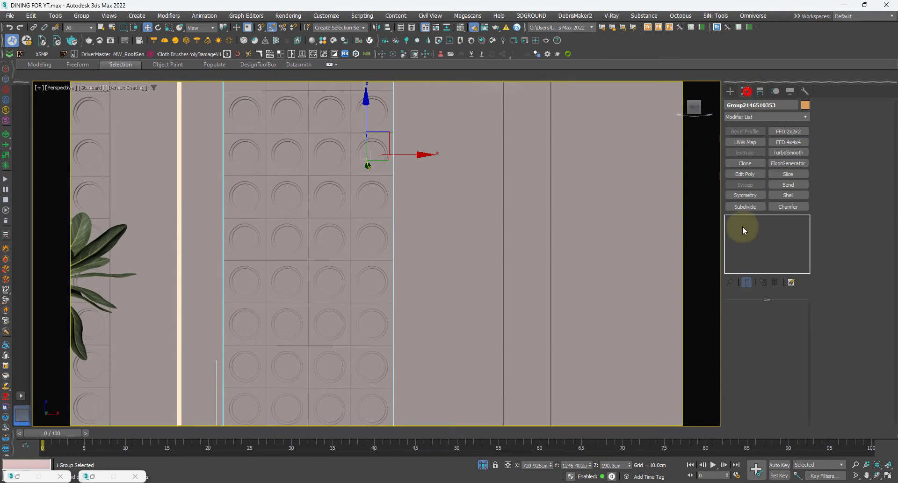
click(77, 16)
click(131, 65)
click(325, 159)
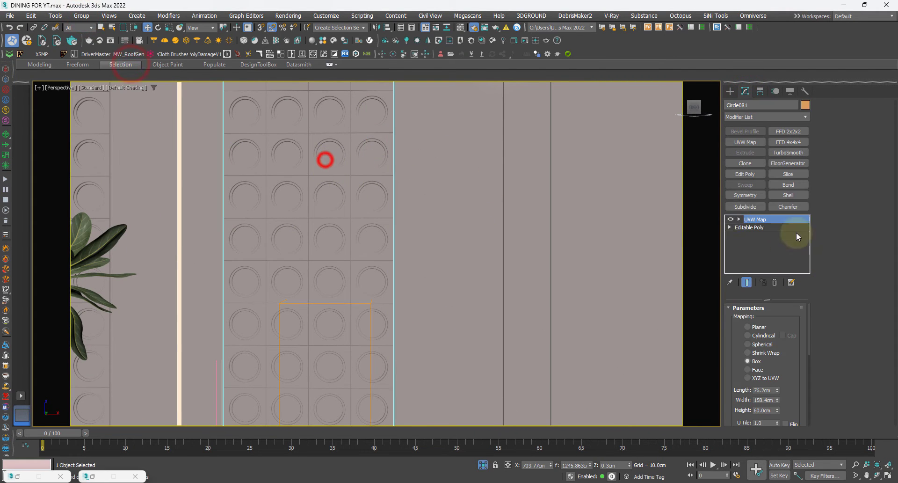
- Select all panel polygons with material ID 1 in the Editable Poly, inspect them, and return to the UVW Map modifier
click(730, 227)
click(748, 259)
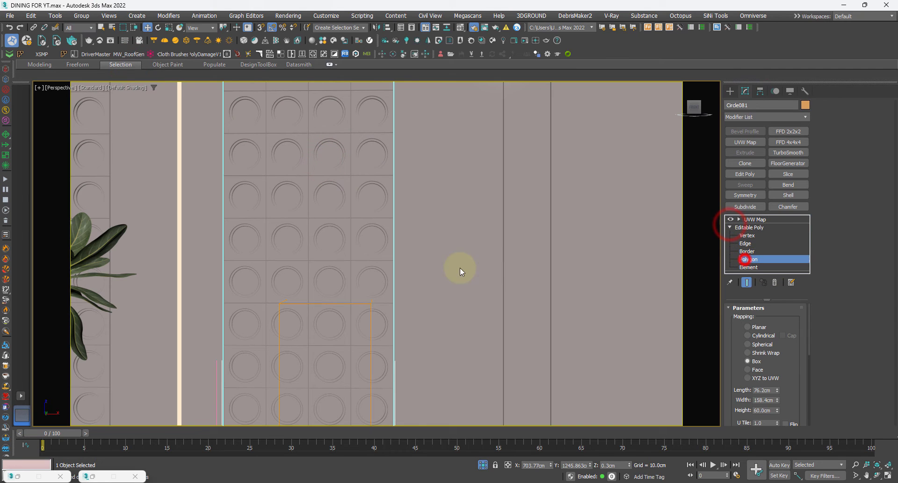
click(330, 195)
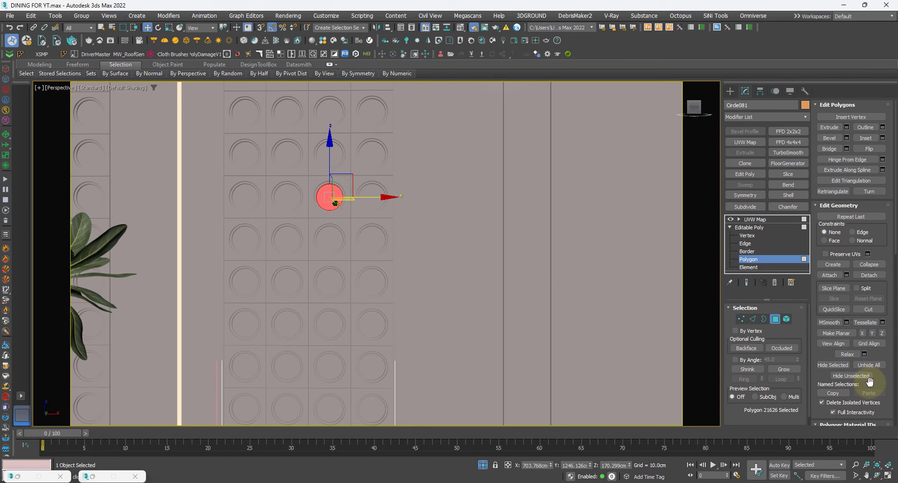
drag(891, 412, 894, 192)
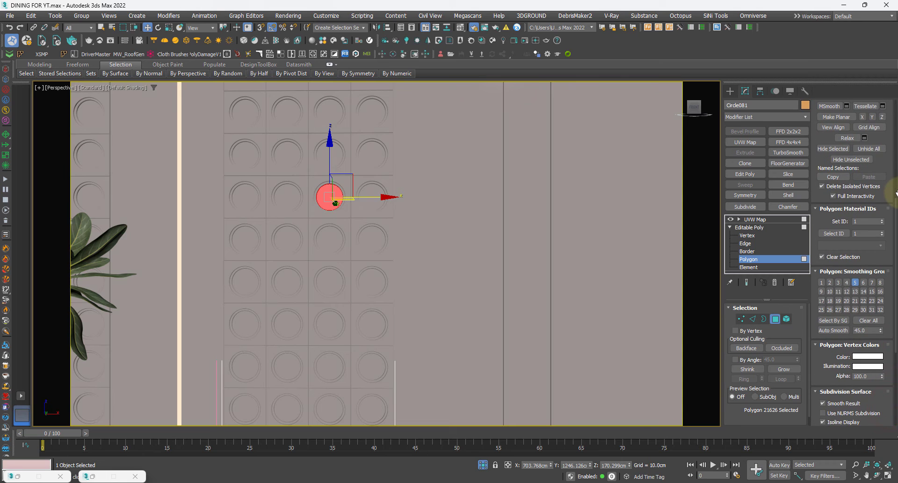
click(844, 238)
alt+middle_drag(306, 236, 339, 252)
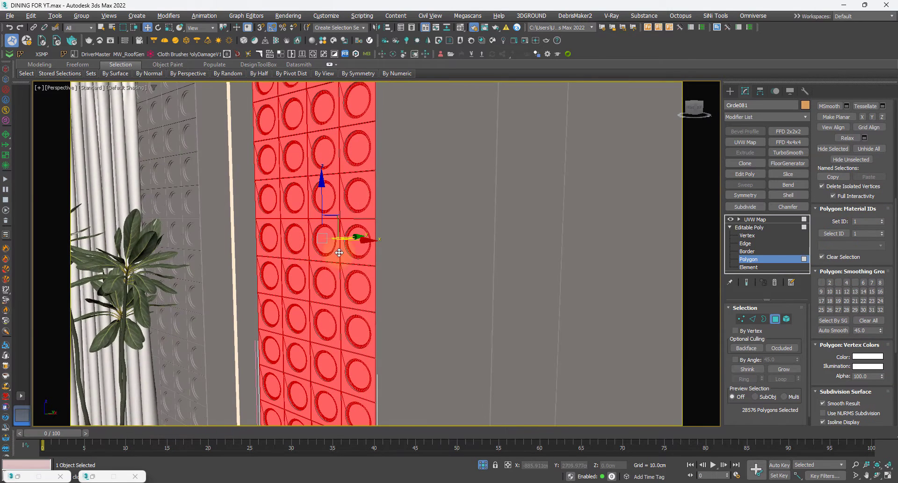
click(753, 219)
- Pull back from the wall panel, select the vase group with green branches, and view the dining table towards the mirrors
alt+middle_drag(355, 225, 451, 253)
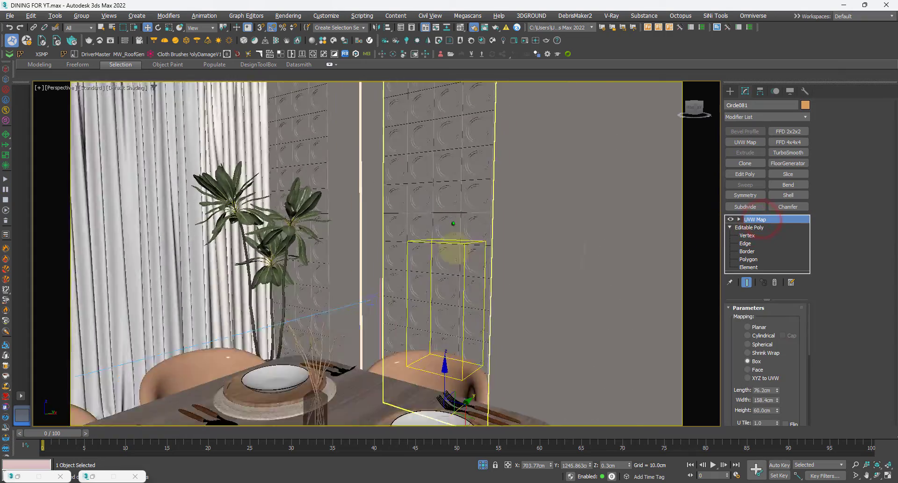
scroll(451, 255, down, 5)
middle_drag(337, 330, 415, 308)
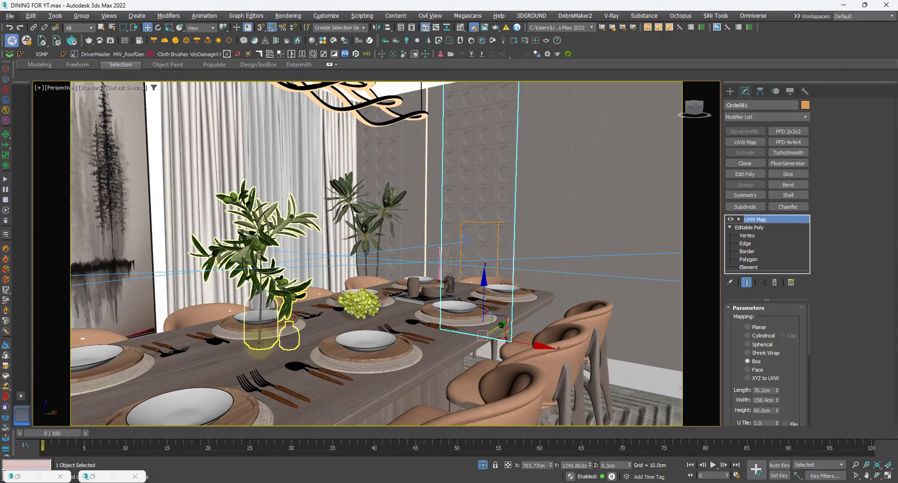
click(258, 343)
alt+middle_drag(258, 343, 231, 316)
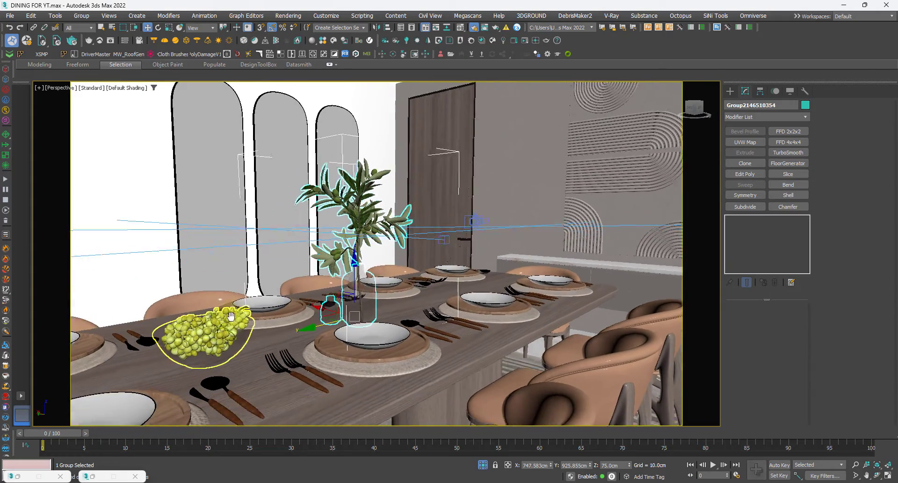
- Check the table view in a maximized Chaos Vantage and arrange it side by side with 3ds Max
click(577, 448)
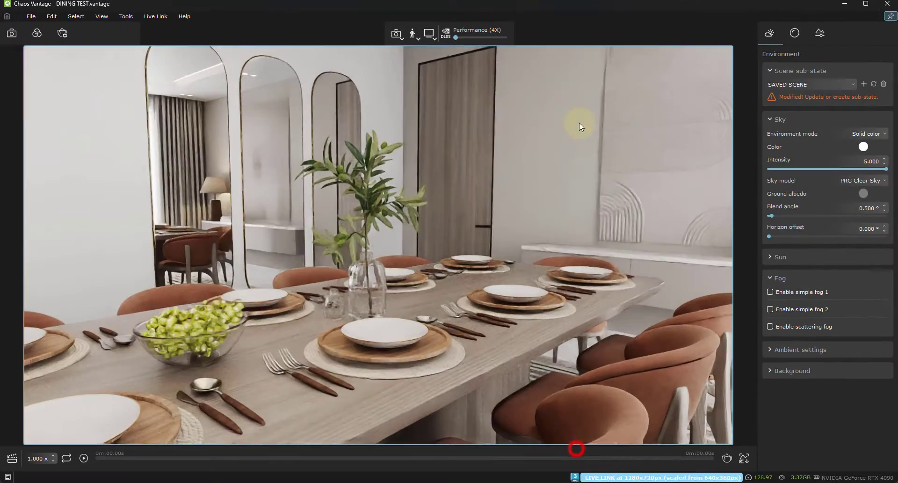
click(866, 4)
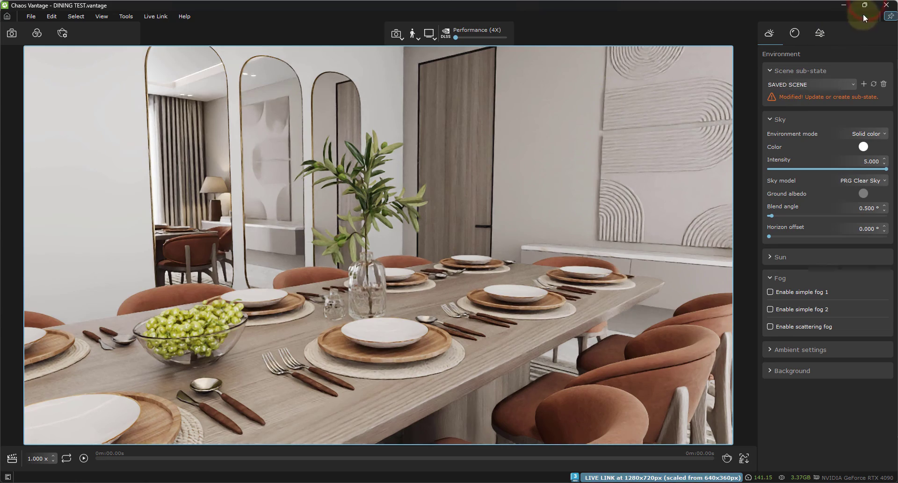
mouse_move(866, 7)
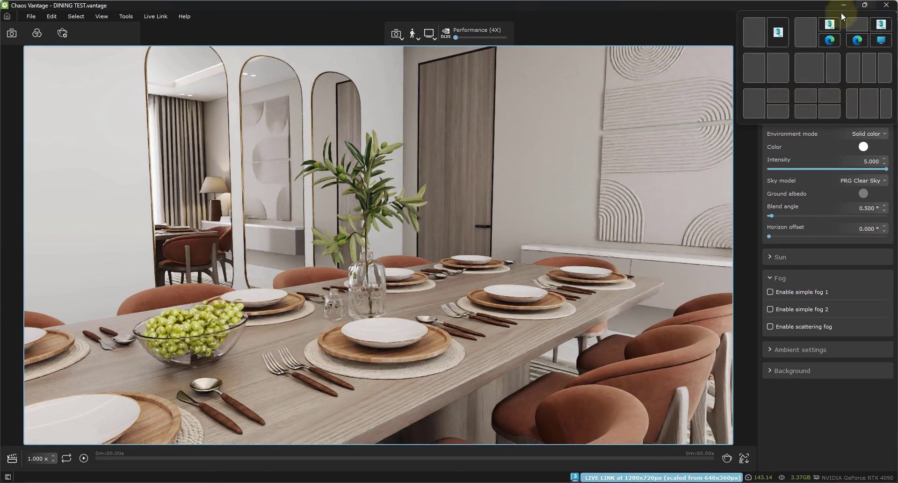
click(761, 35)
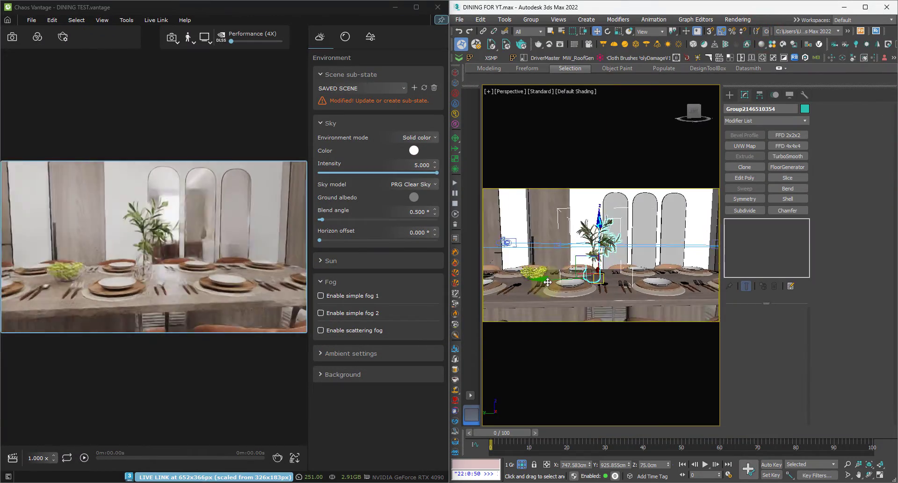
- Select the potted plant in the room corner and look down on it in the Perspective view
alt+middle_drag(526, 281, 587, 304)
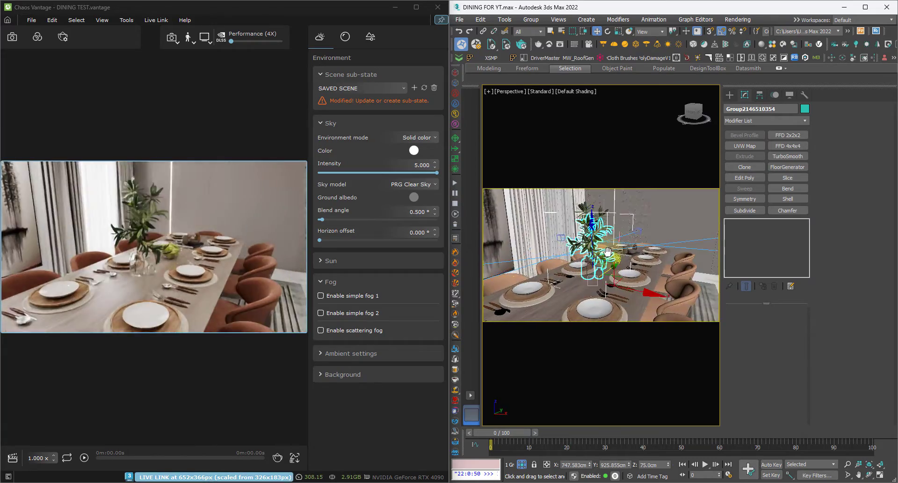
alt+middle_drag(640, 233, 622, 290)
scroll(605, 259, down, 2)
click(604, 254)
scroll(612, 285, down, 2)
scroll(624, 295, down, 3)
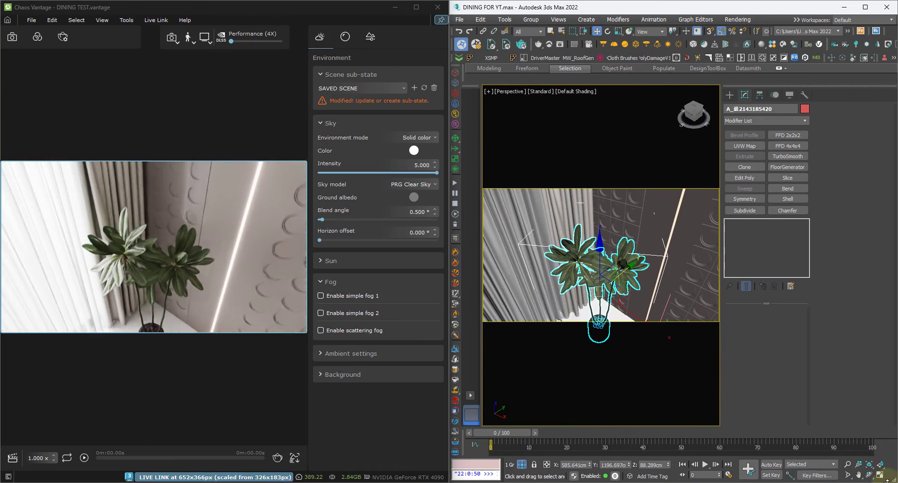
- Widen the Perspective field of view to frame the potted plant, pot, curtains and circle-patterned wall panels
click(849, 475)
drag(592, 283, 590, 302)
right_click(591, 302)
alt+middle_drag(592, 301, 619, 290)
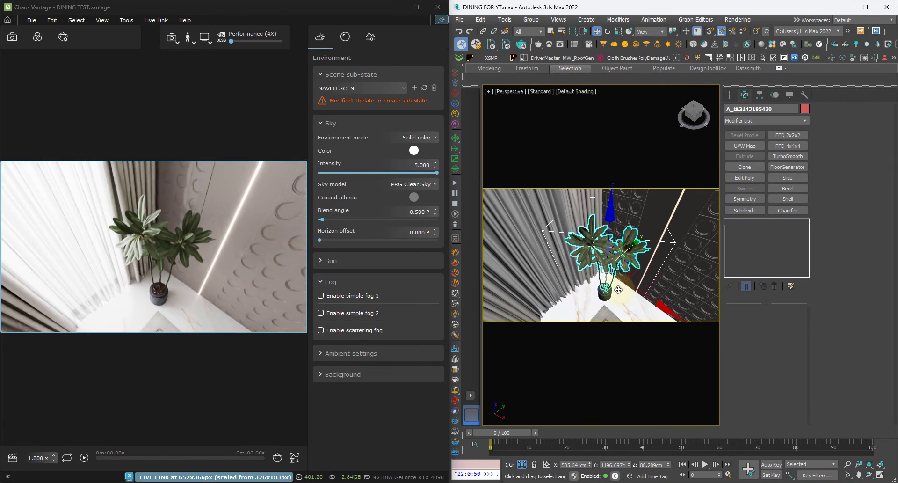
- Maximize Vantage and render the corner plant view as a 2560 × 1440 HQ snapshot with 300 samples, moving the progress dialog aside
click(417, 7)
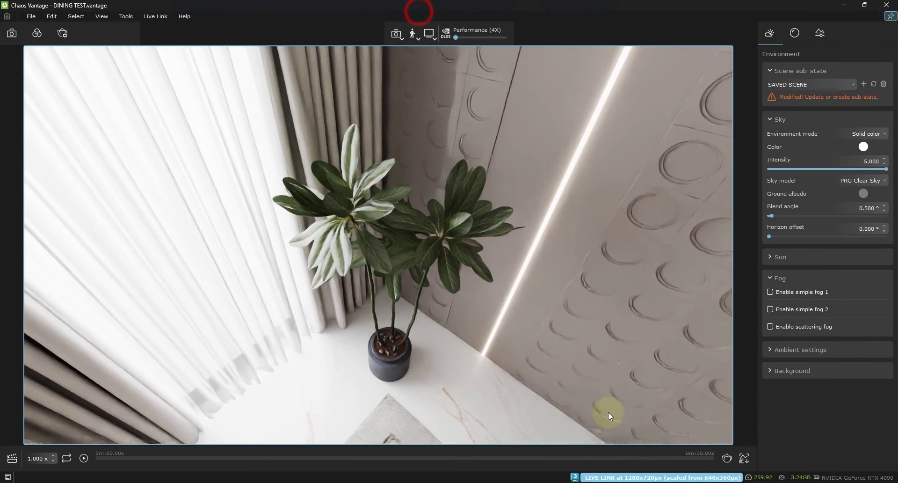
click(727, 458)
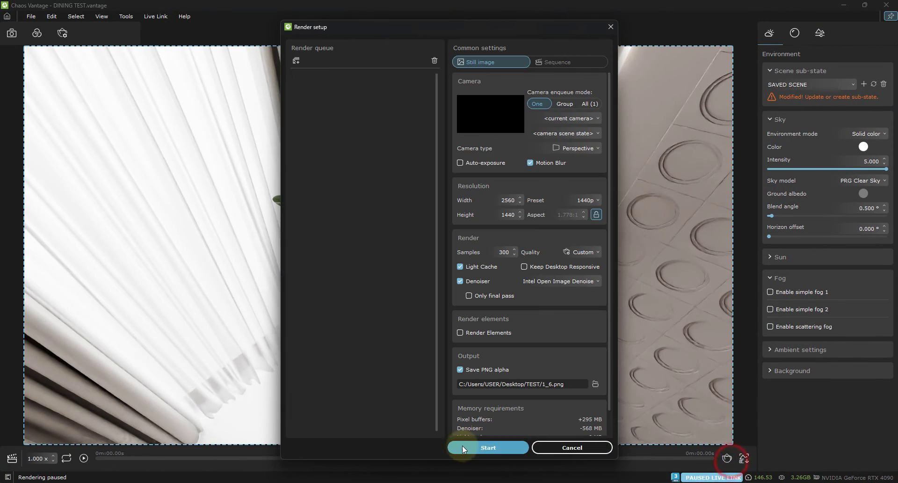
click(486, 447)
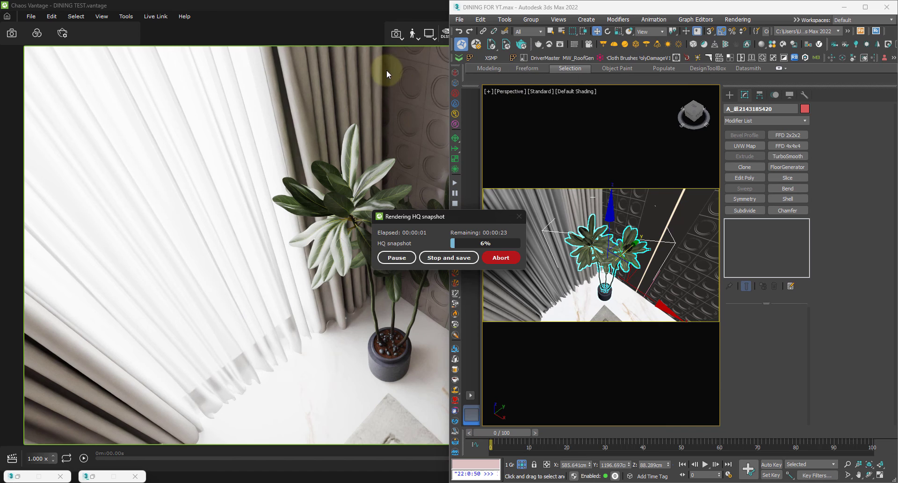
click(850, 11)
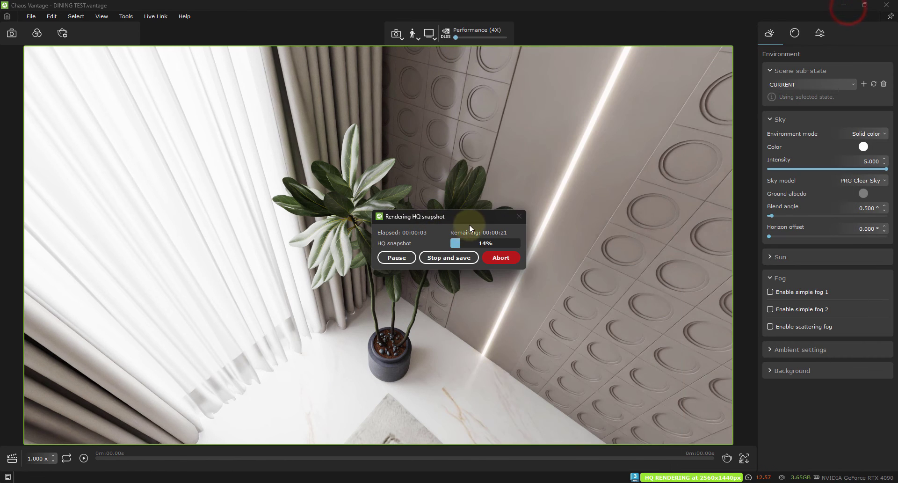
drag(472, 219, 662, 335)
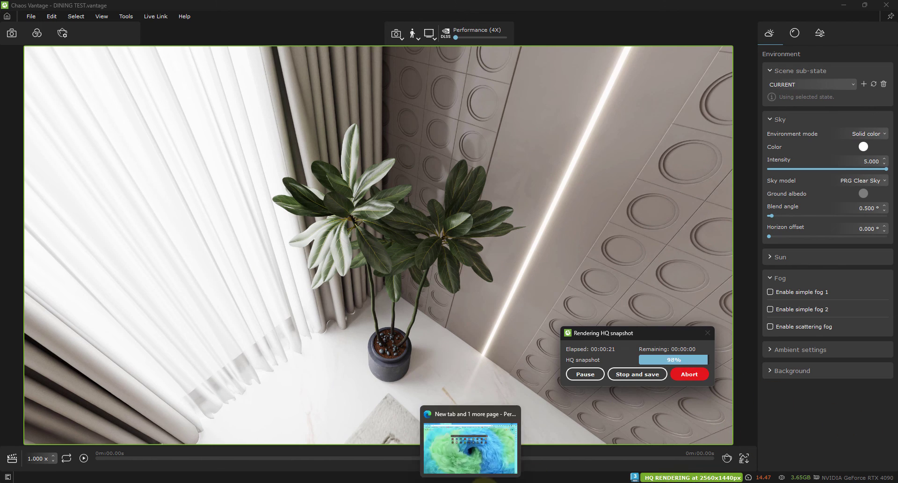
- Move the opened window out of the way and bring up the This PC File Explorer window
click(493, 463)
drag(552, 8, 0, 70)
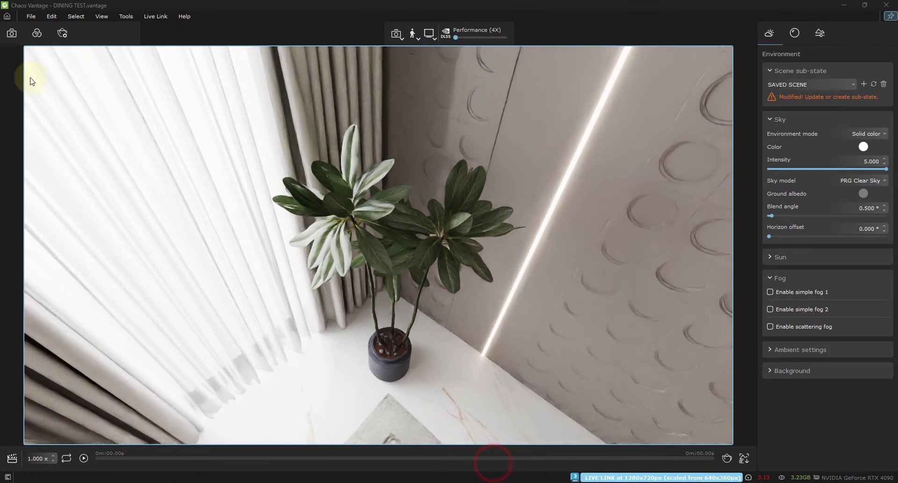
mouse_move(471, 481)
mouse_move(498, 482)
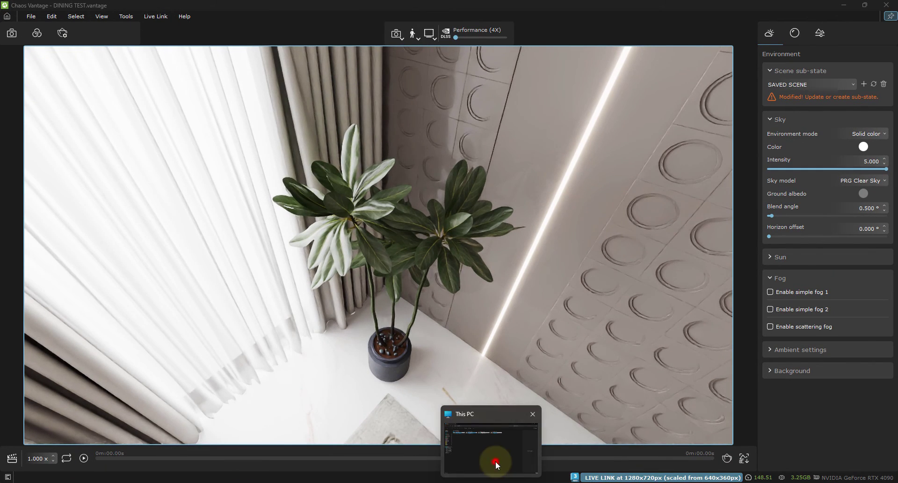